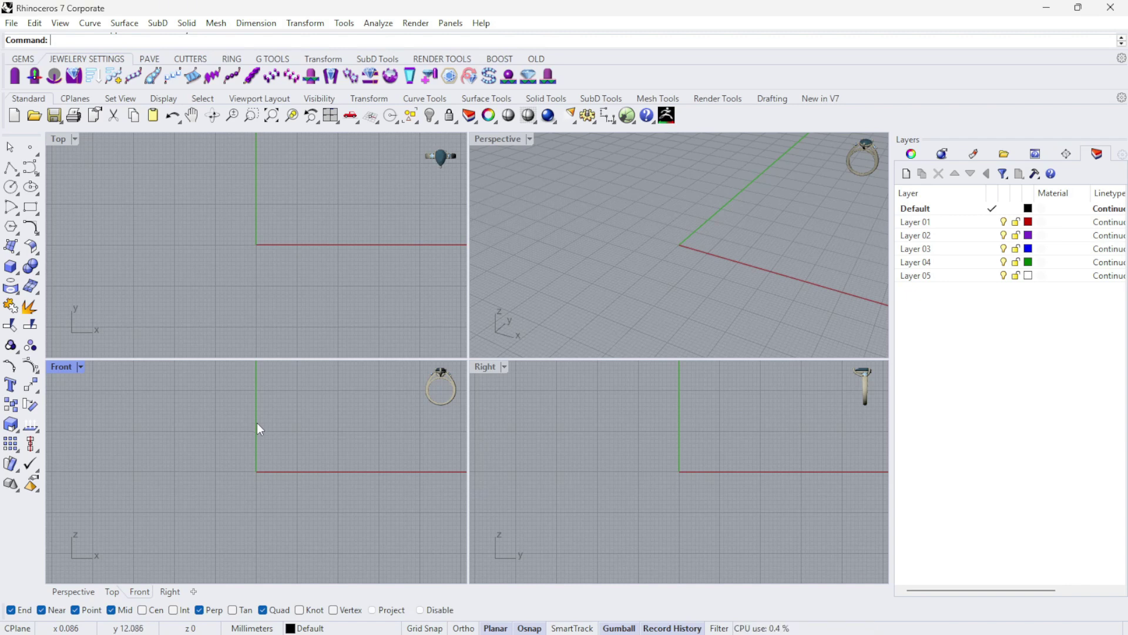
- Draw a circle with a diameter of 17.83 mm centred on the origin in the Front view
left_click(10, 188)
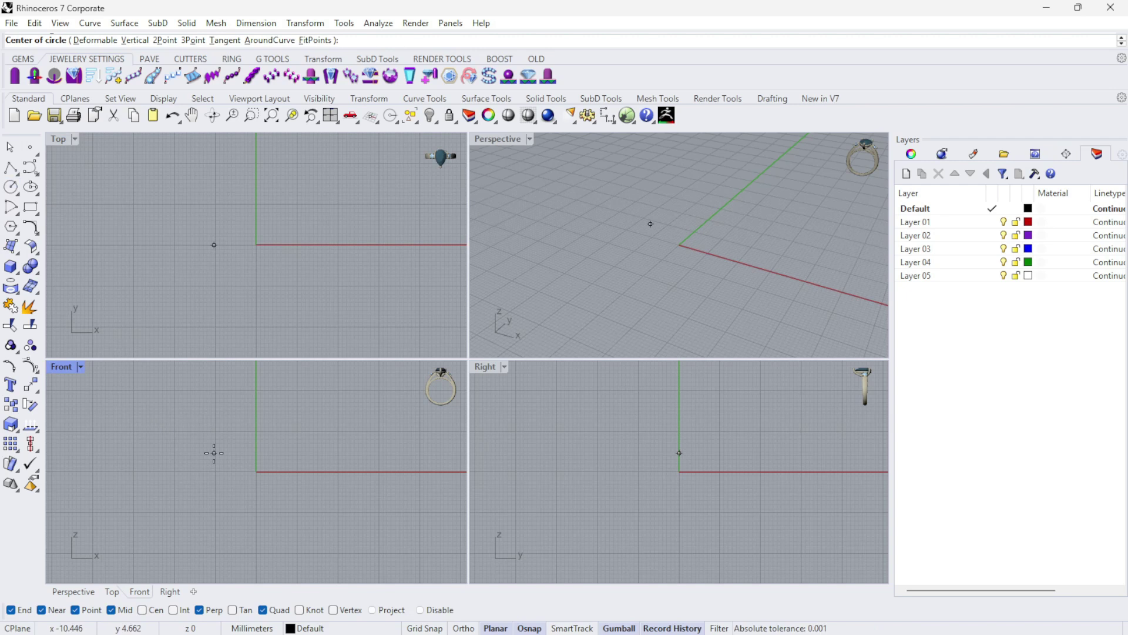
type("0")
key("Return")
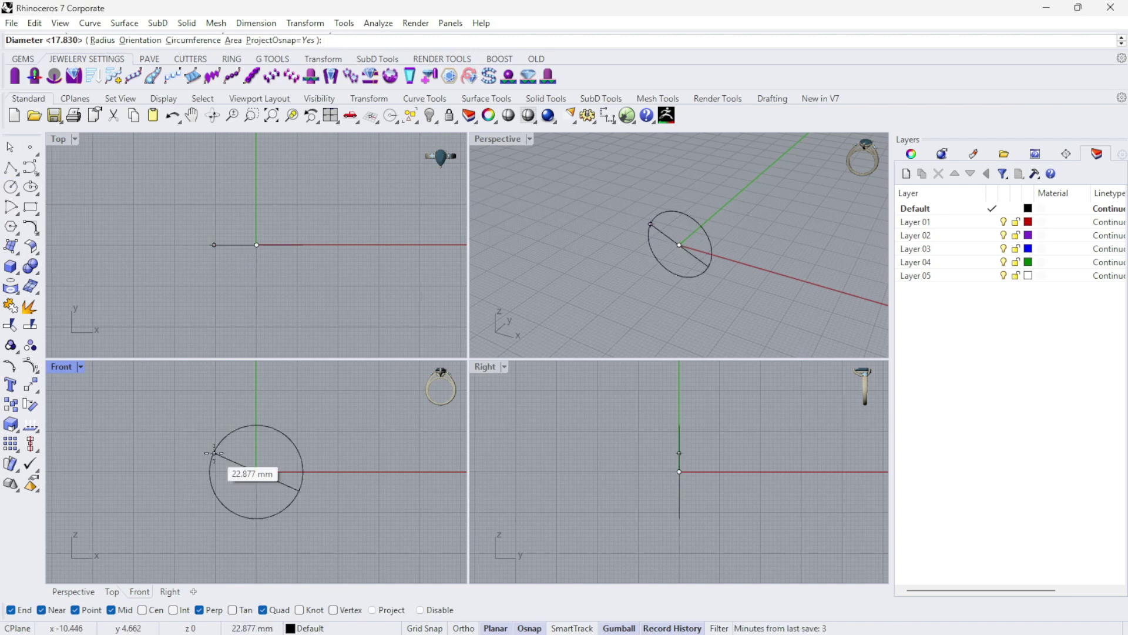
type("1")
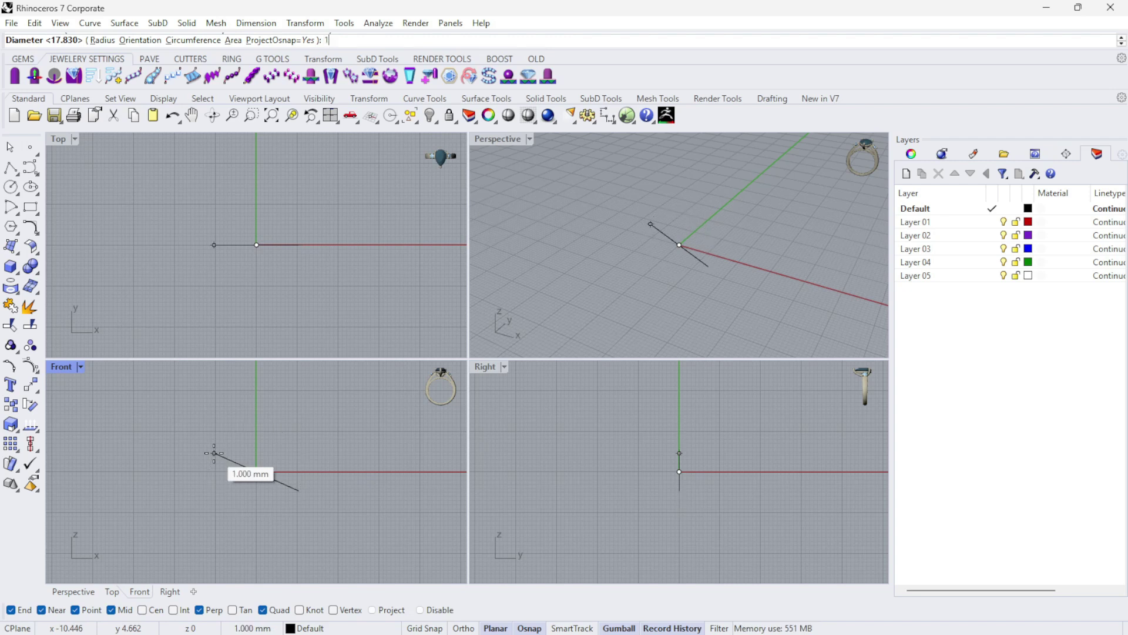
type("7.83")
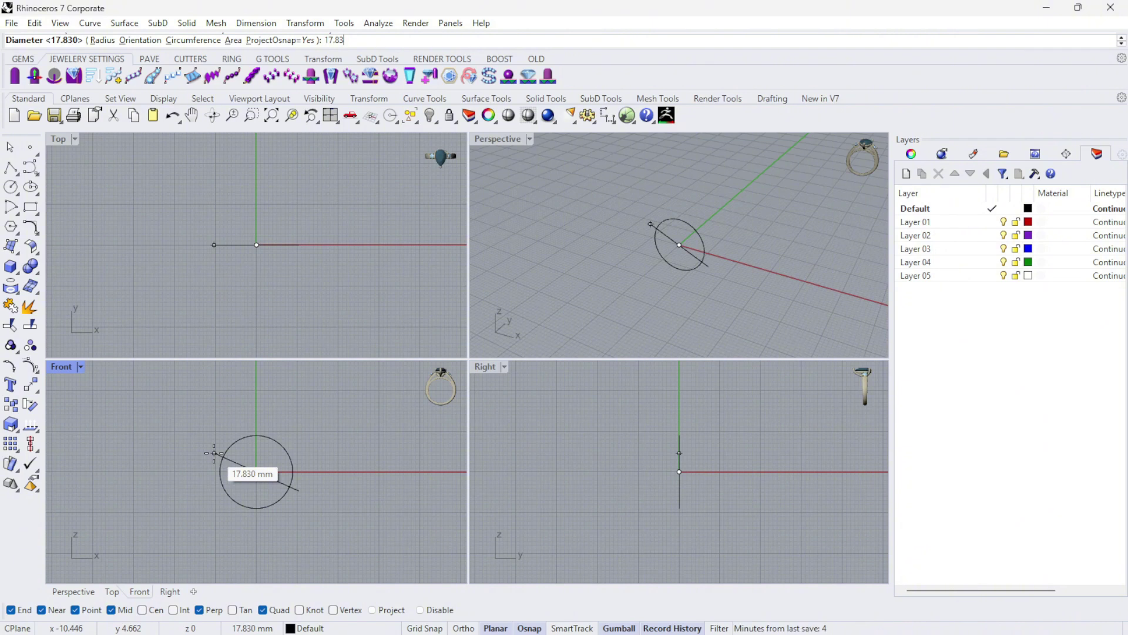
key("Return")
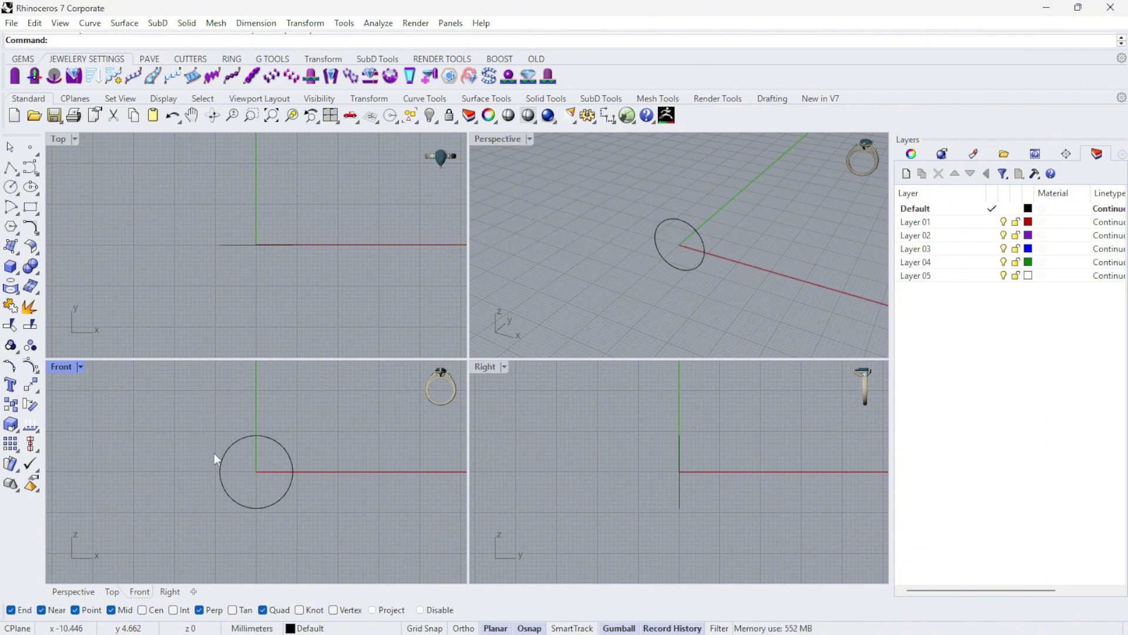
- Check the circle's diameter with a horizontal dimension placed above it in the Front view, and delete the dimension
left_click(608, 115)
left_click(220, 471)
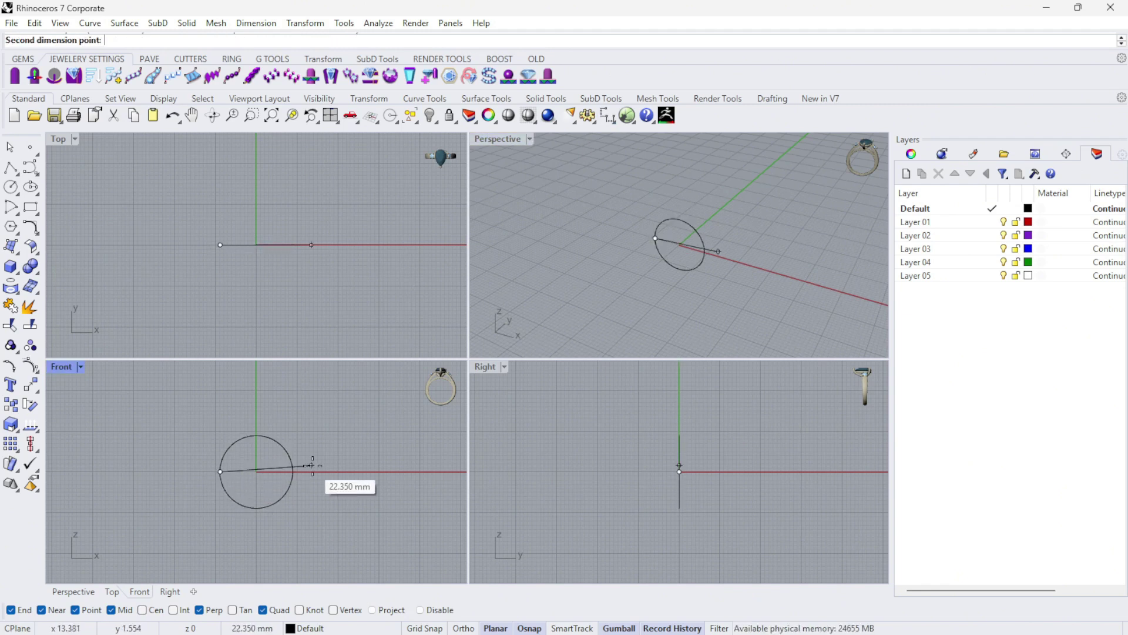
left_click(293, 471)
left_click(291, 402)
left_click(270, 401)
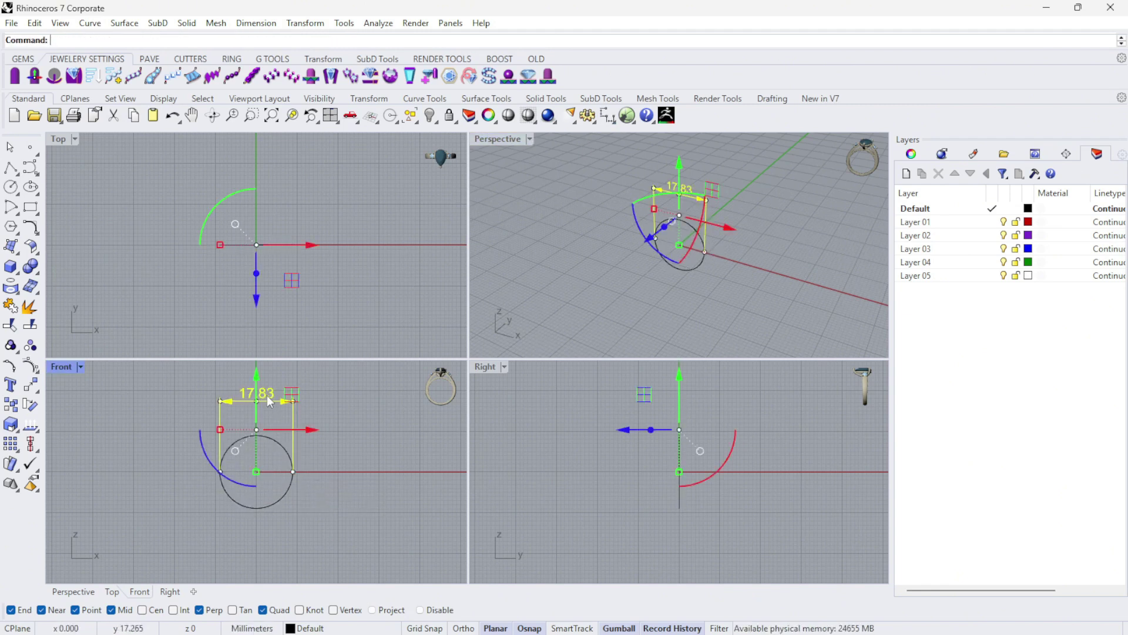
key("Delete")
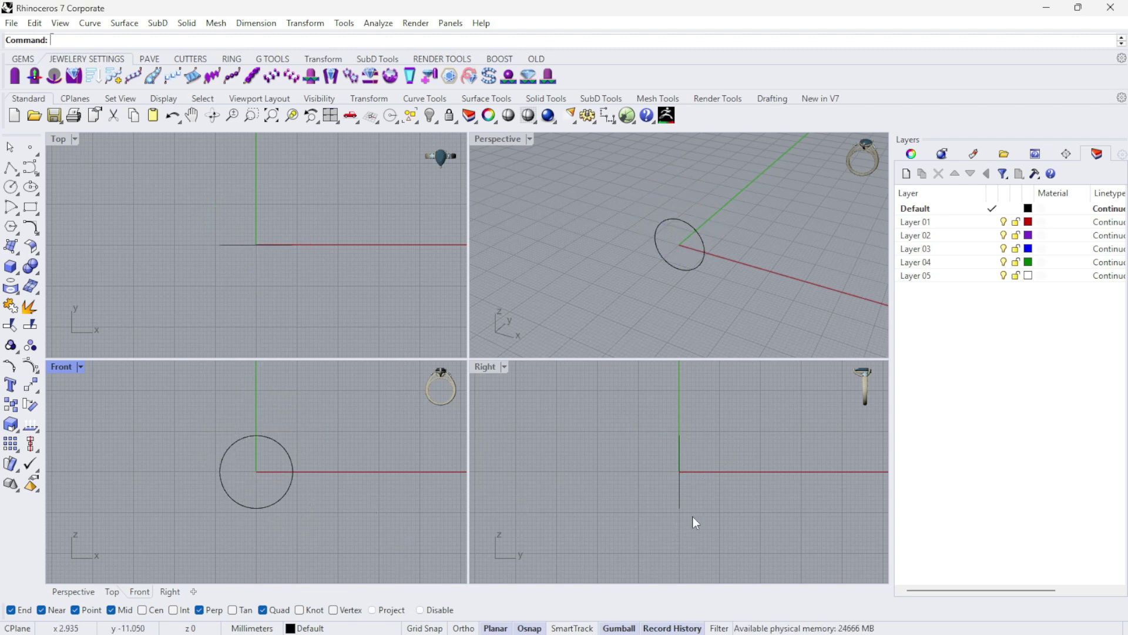
- In the Right view, draw a horizontal line centred on the circle's lowest point, extending 1.2 mm to each side
left_click(592, 462)
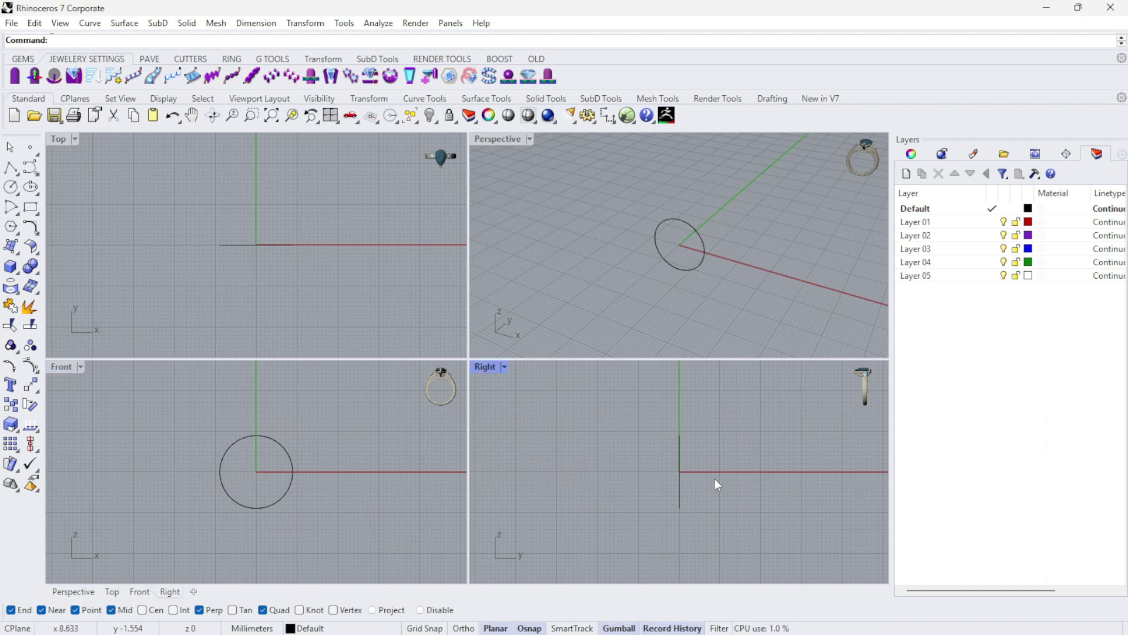
scroll(699, 529, "up", 6)
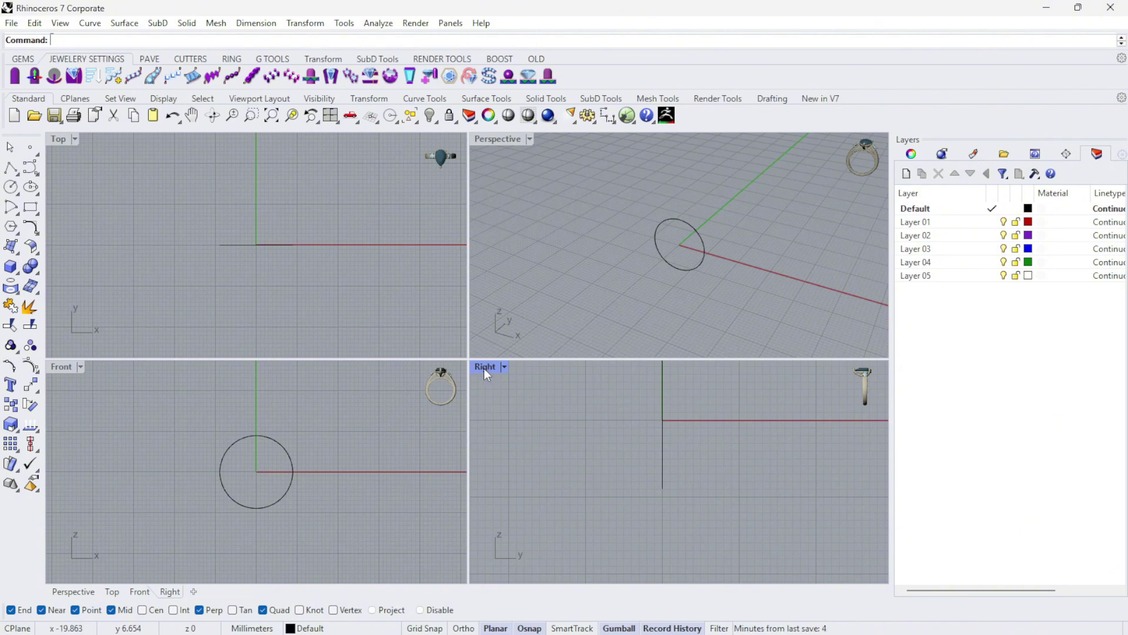
double_click(484, 367)
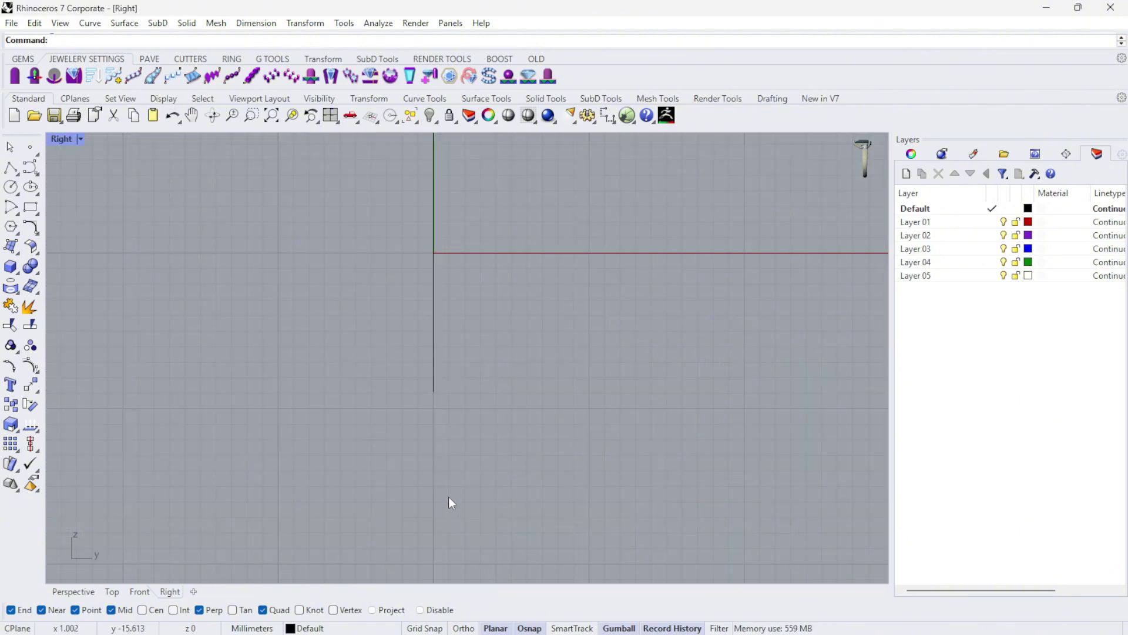
left_click(12, 169)
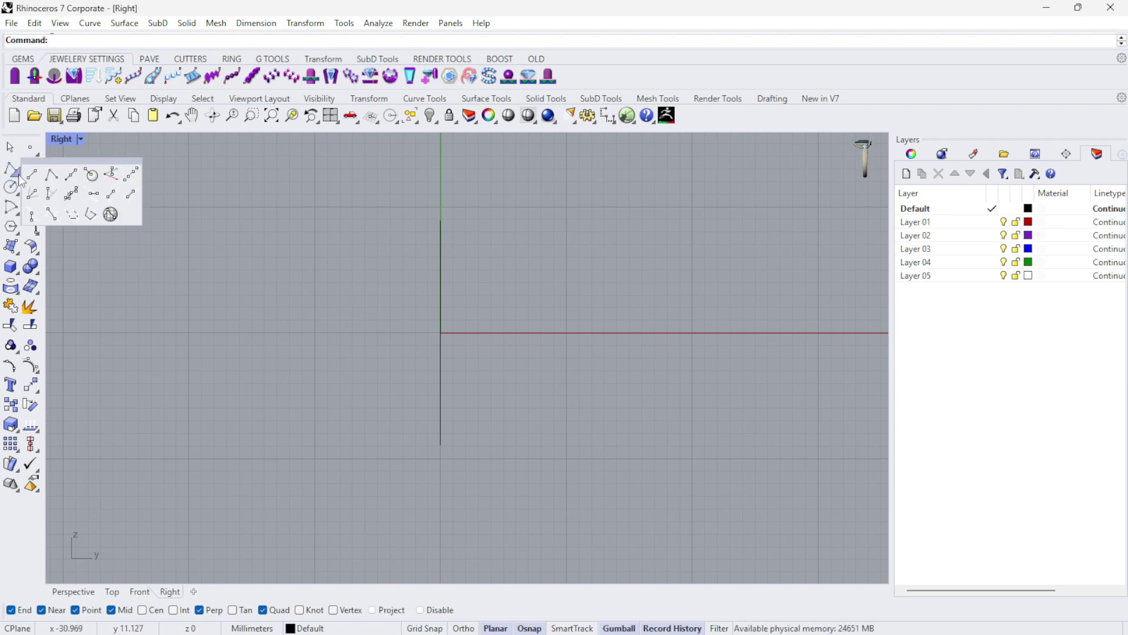
left_click(71, 174)
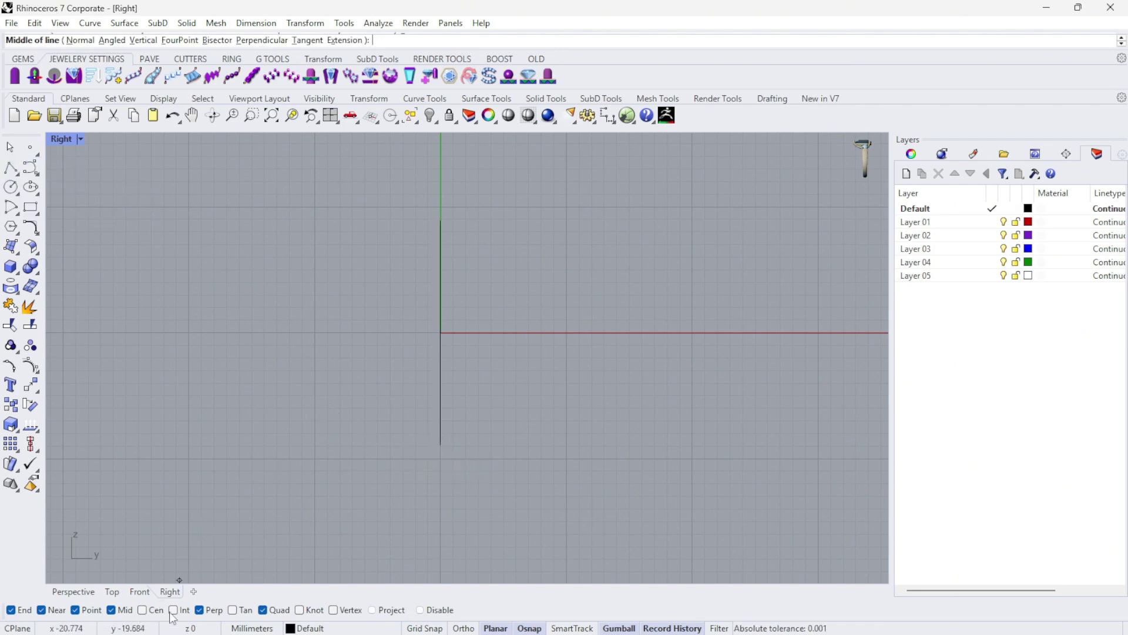
scroll(486, 458, "up", 2)
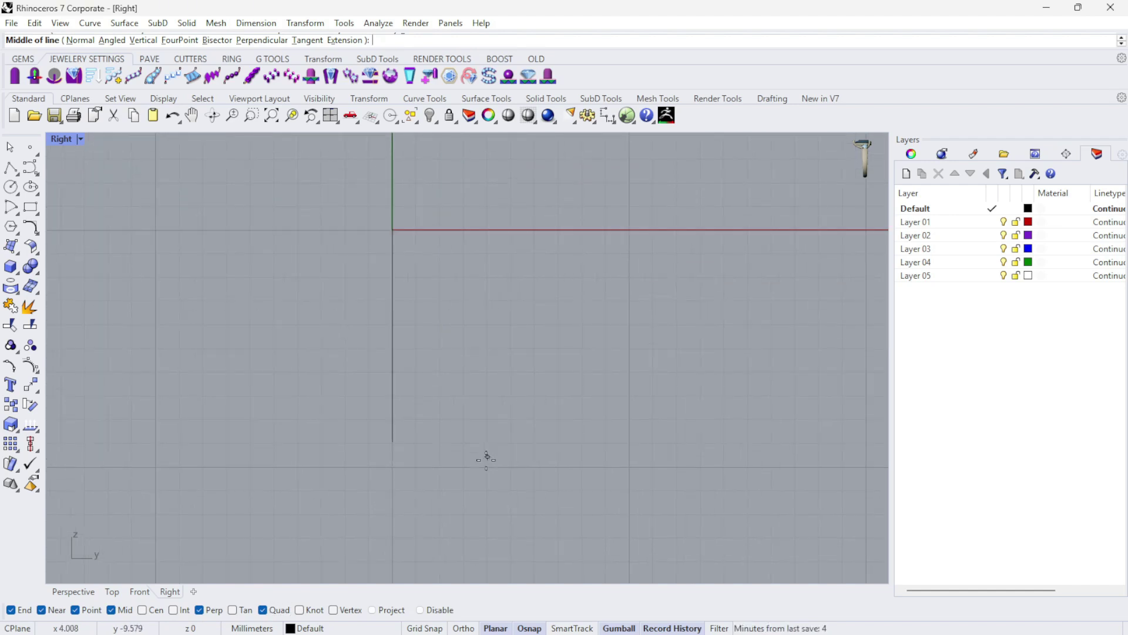
left_click(392, 442)
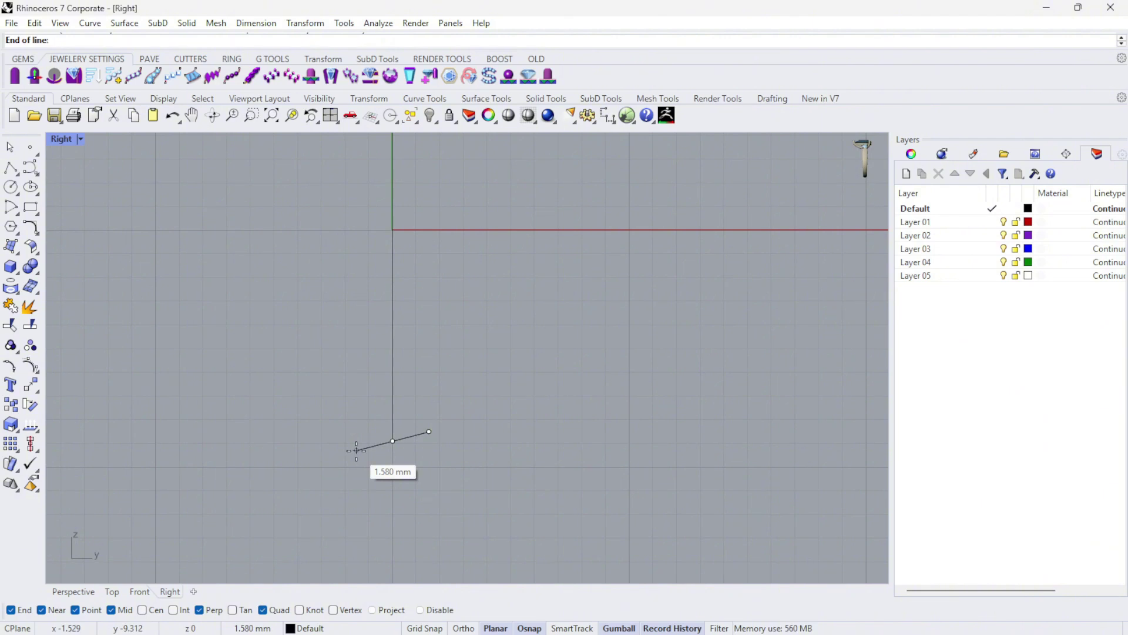
type("1.2")
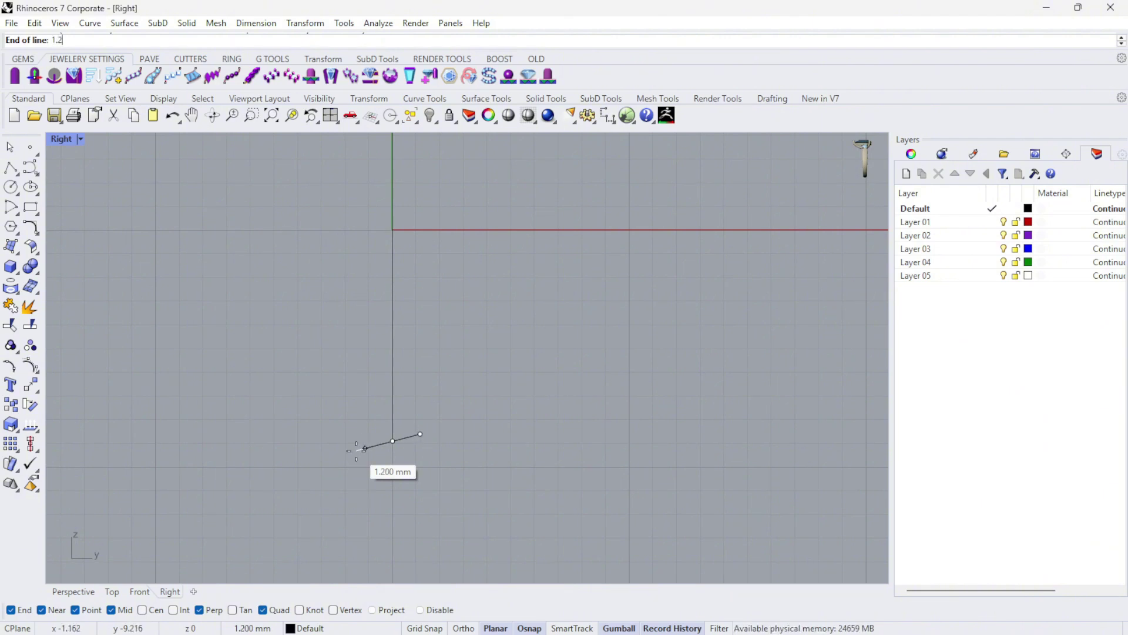
scroll(370, 447, "up", 3)
key("F8")
type("2")
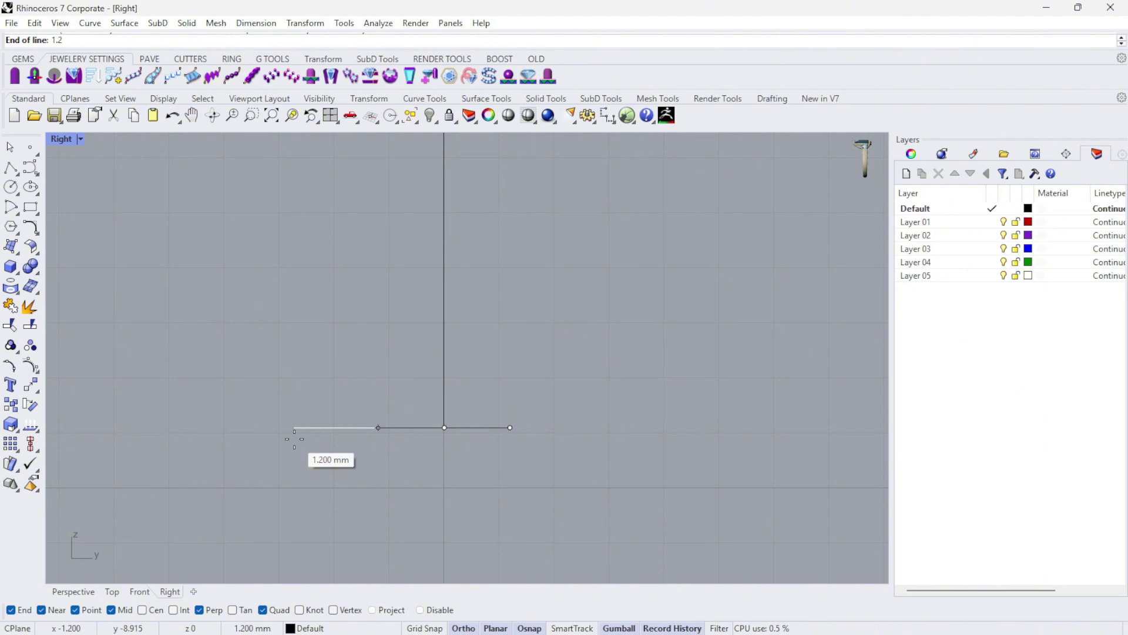
key("Escape")
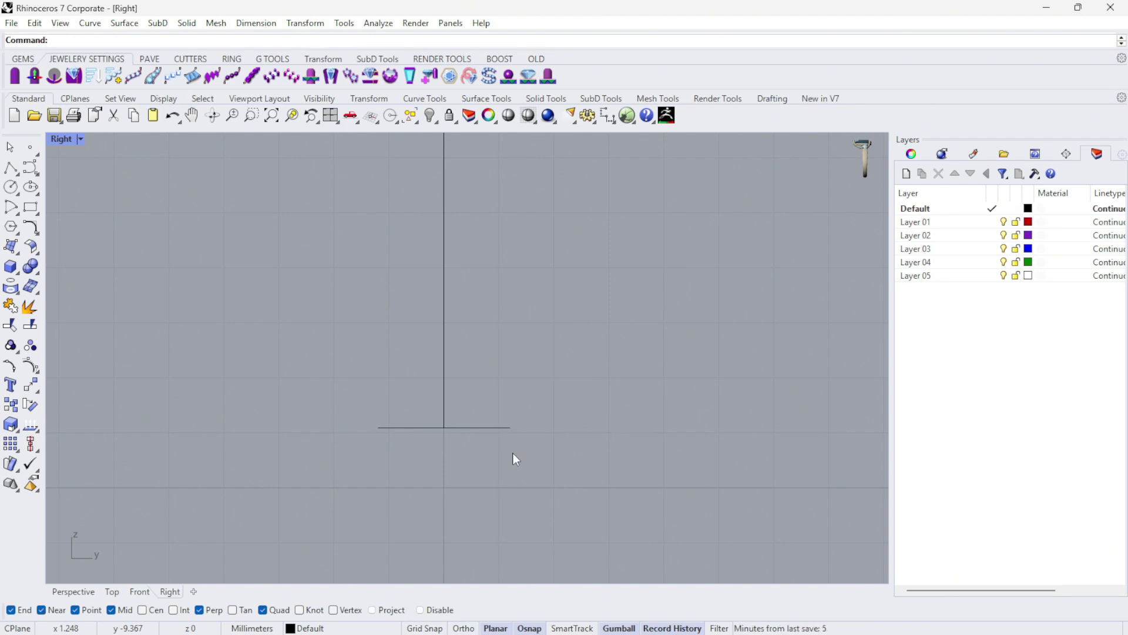
left_click(11, 167)
left_click(372, 430)
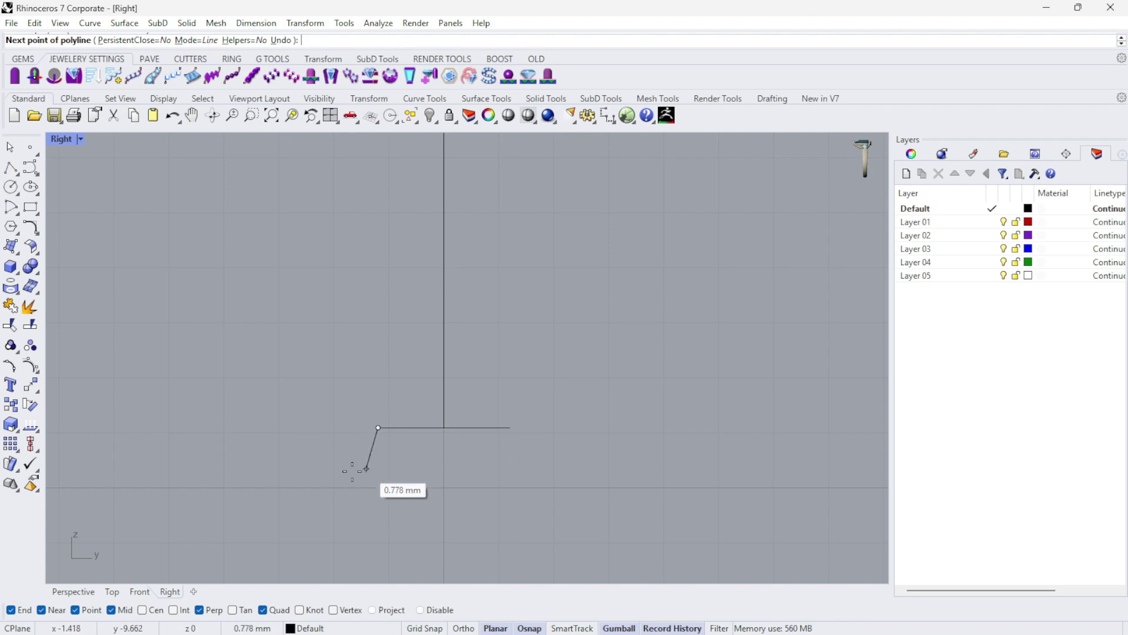
key("Escape")
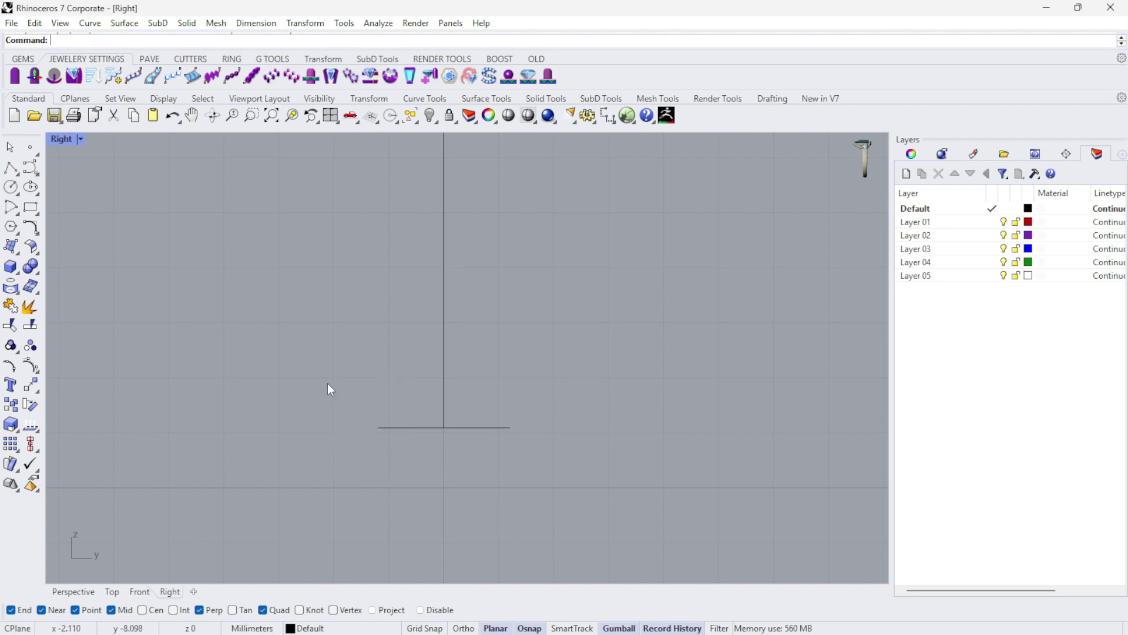
- Draw a 0.8 mm polyline segment straight down from the left end of the horizontal line
left_click(11, 169)
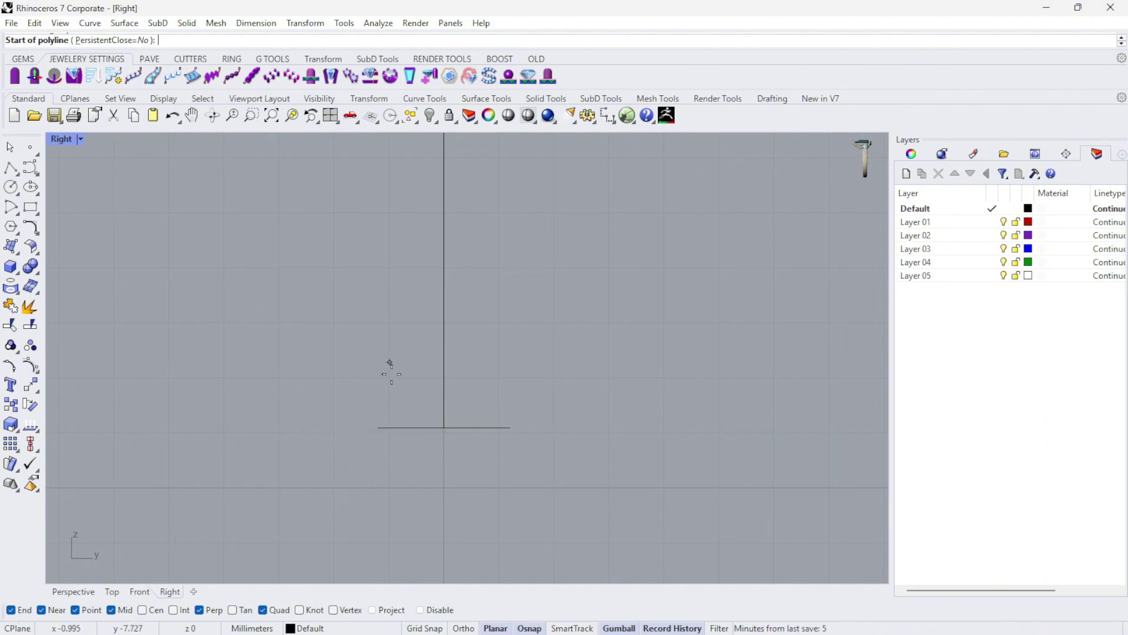
left_click(371, 424)
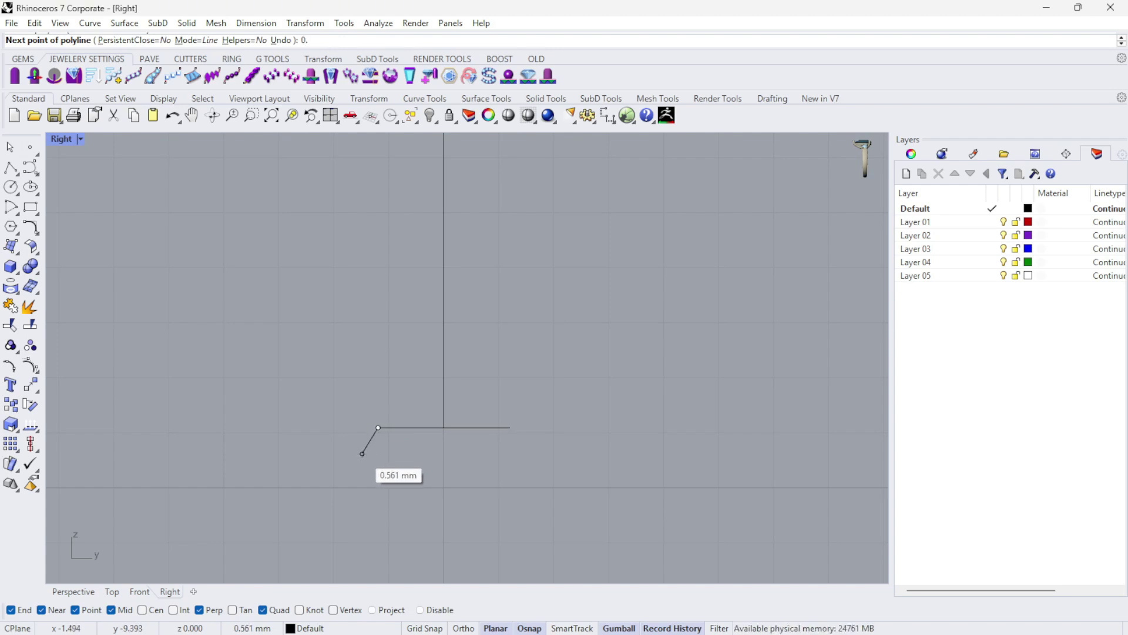
type("0.8")
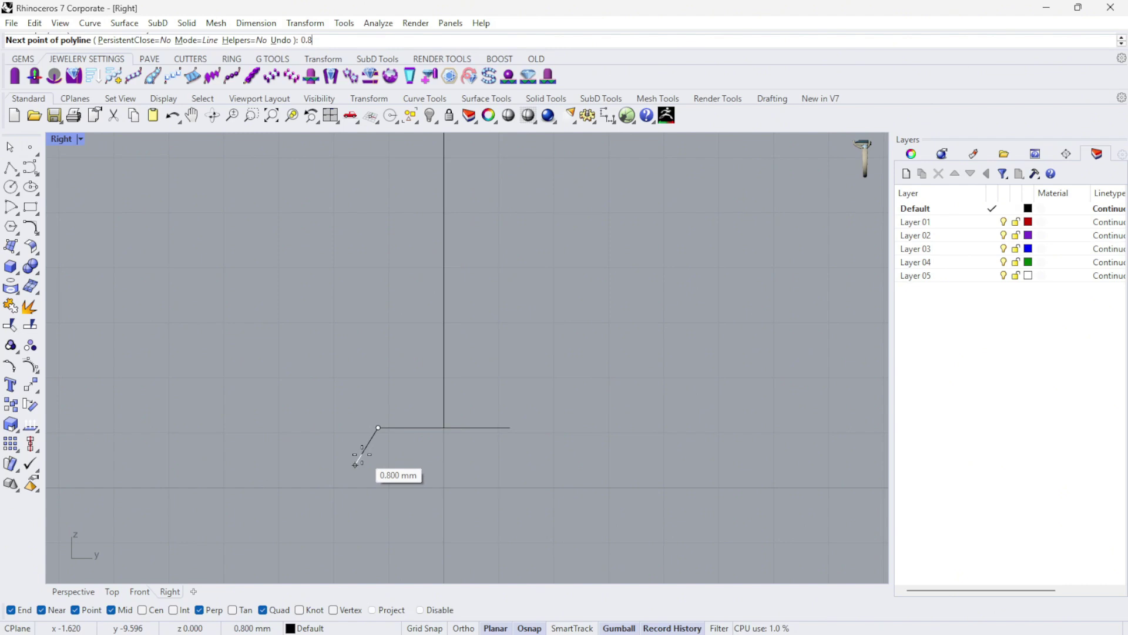
key("F8")
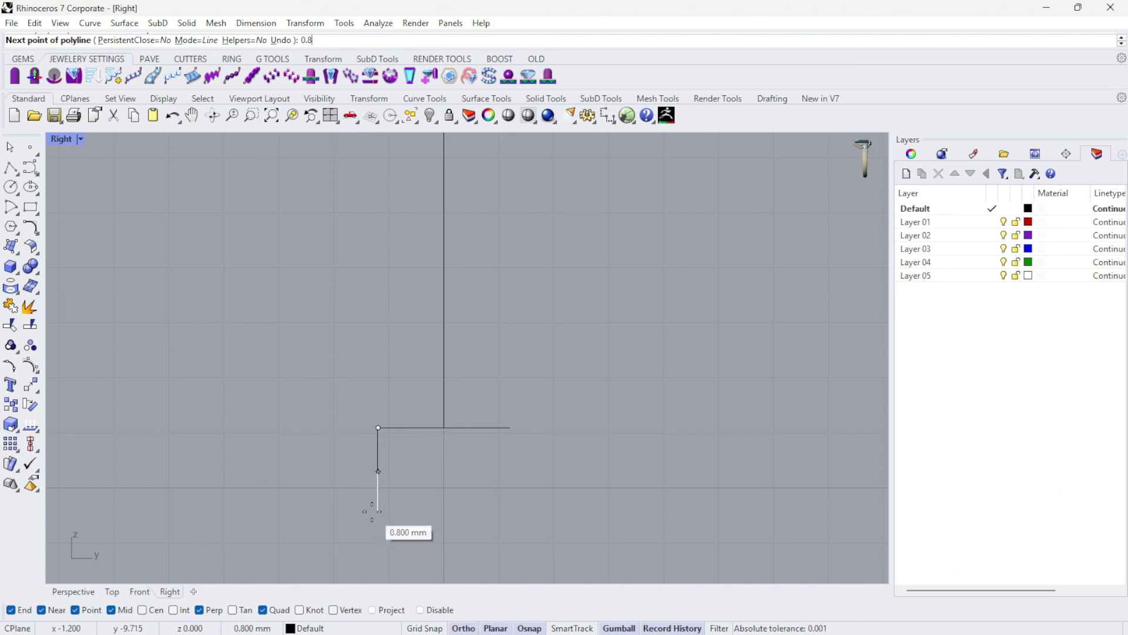
key("Return")
key("F8")
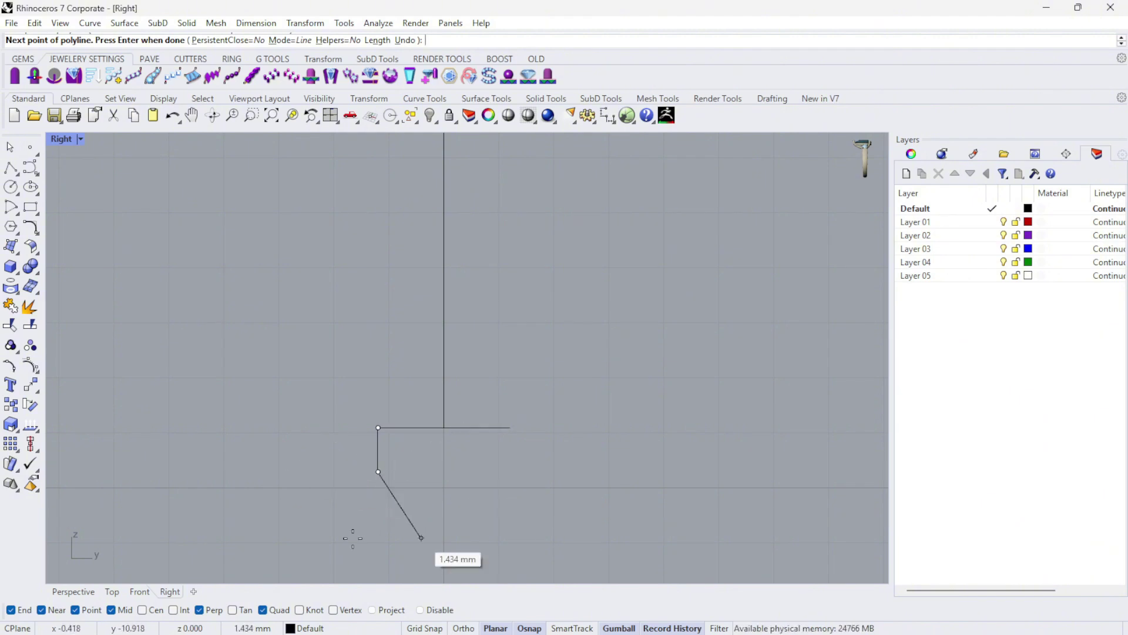
key("Return")
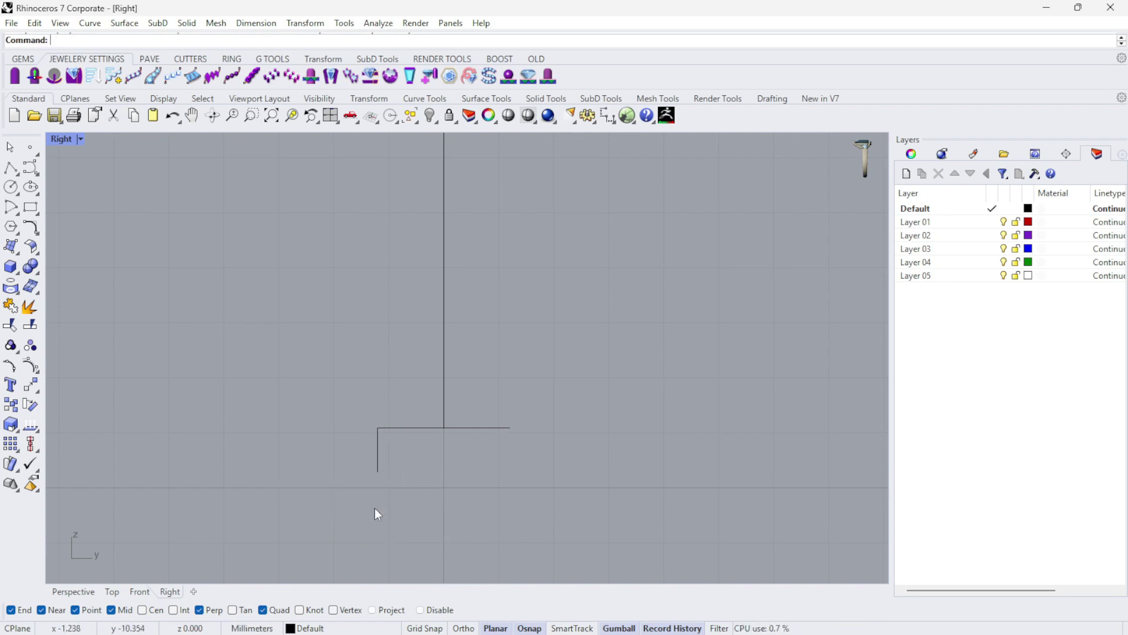
- Mirror the short vertical line, keeping a copy, about the vertical axis through the horizontal line's midpoint
left_click(378, 452)
left_click(369, 451)
left_click(378, 449)
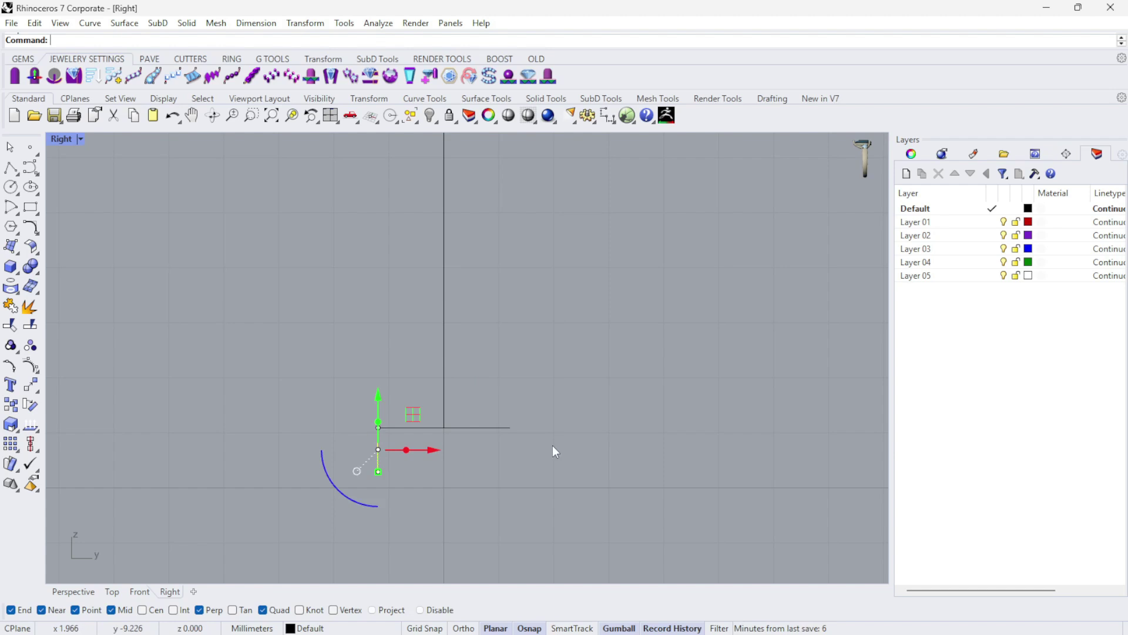
type("Mirror")
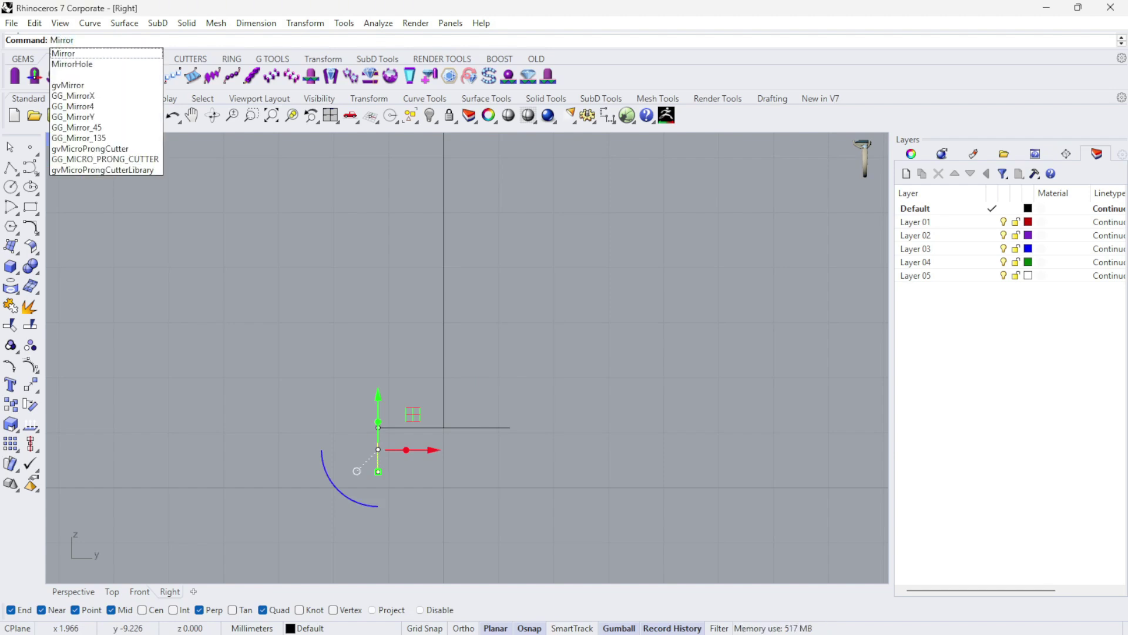
key("Return")
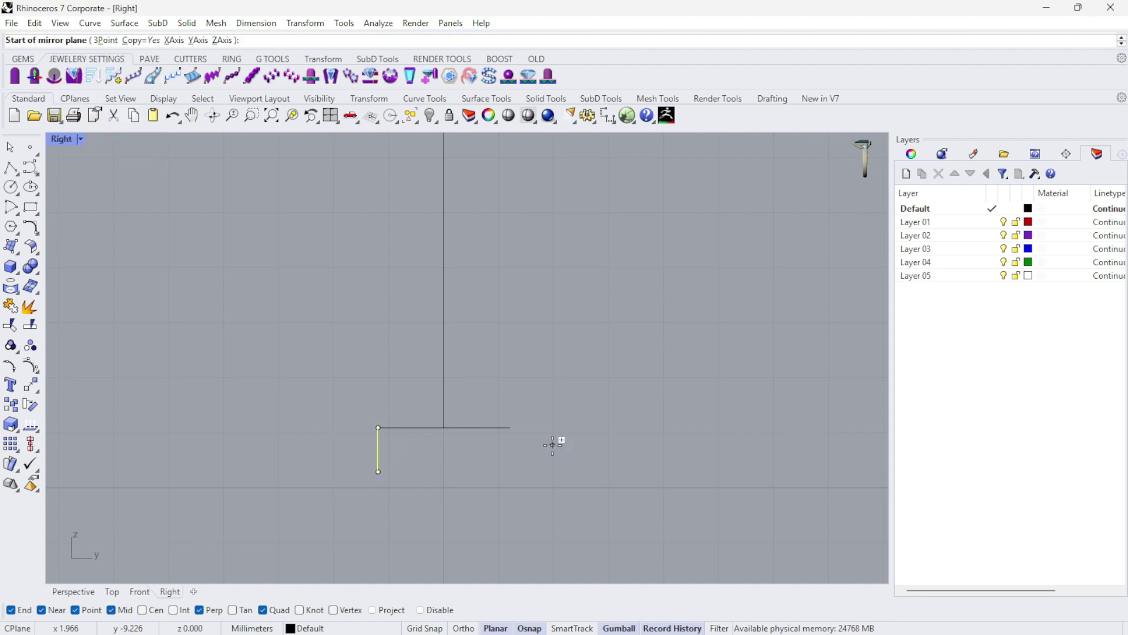
left_click(443, 427)
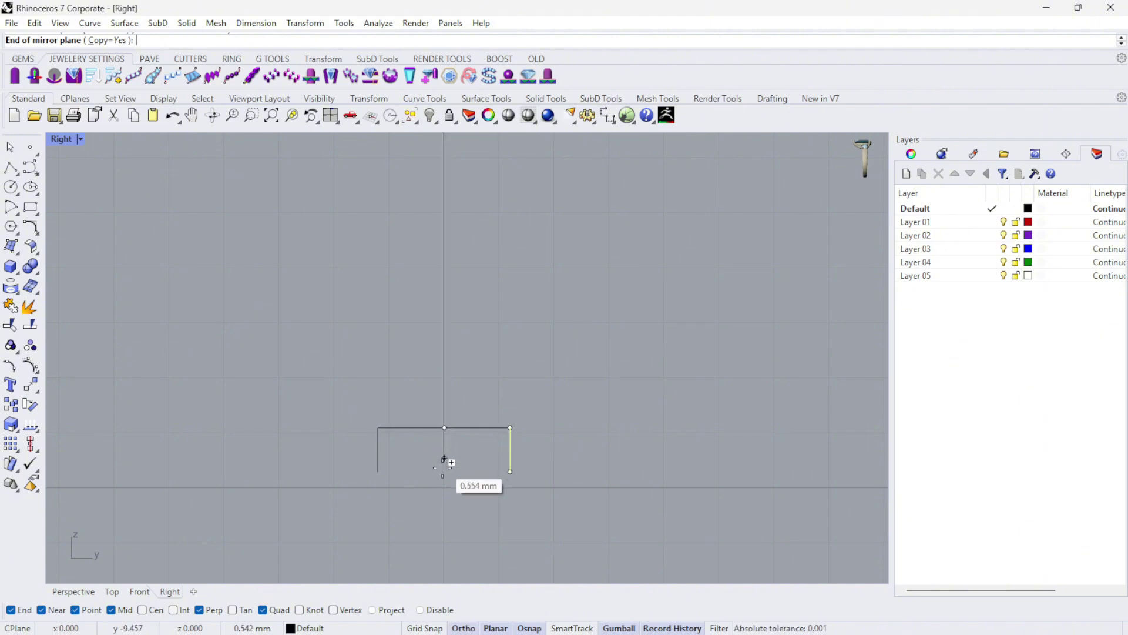
left_click(446, 526)
key("Escape")
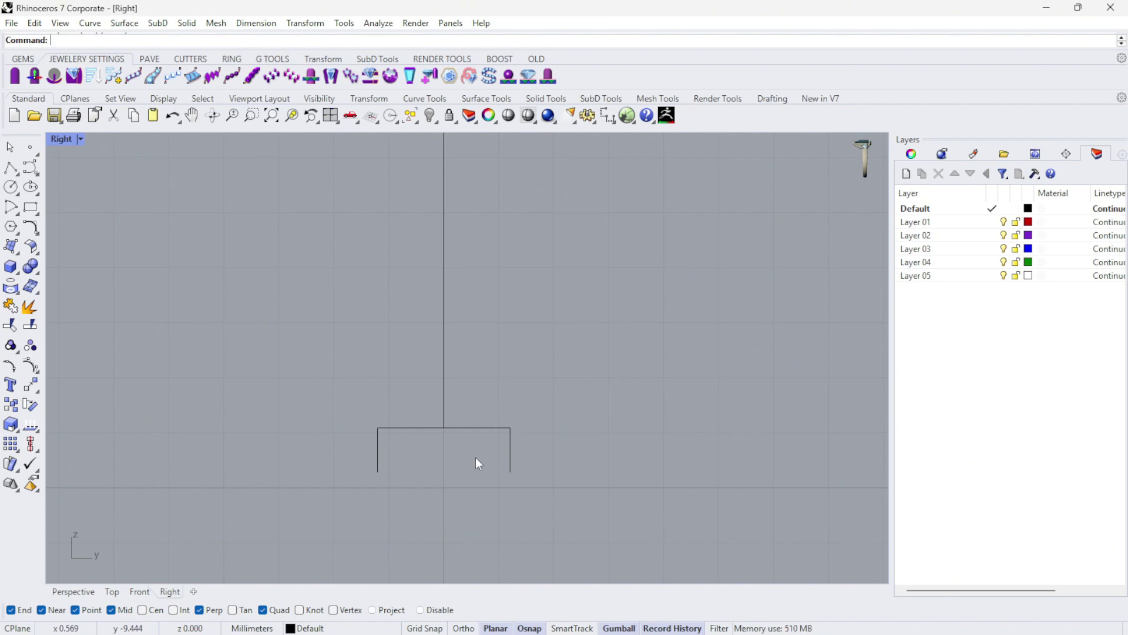
left_click(17, 215)
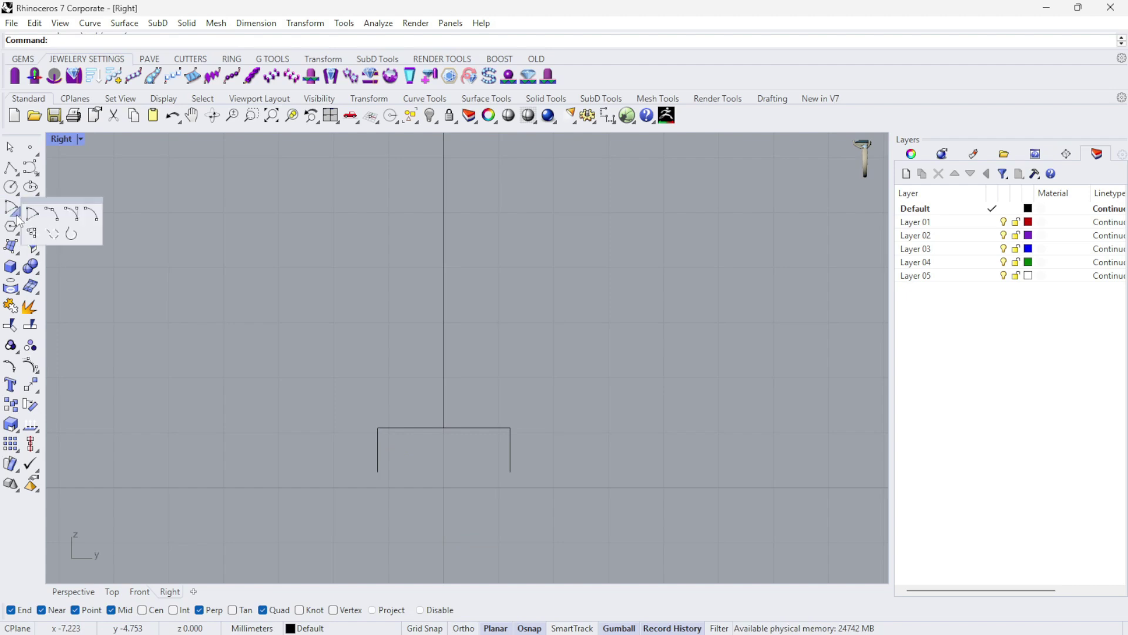
left_click(52, 213)
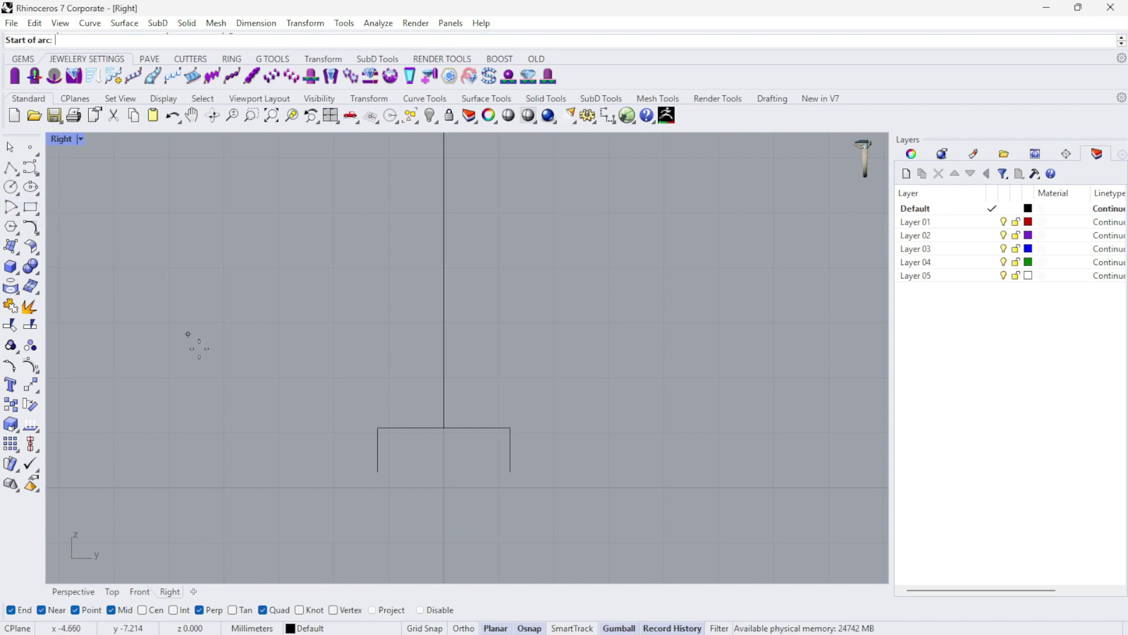
left_click(378, 472)
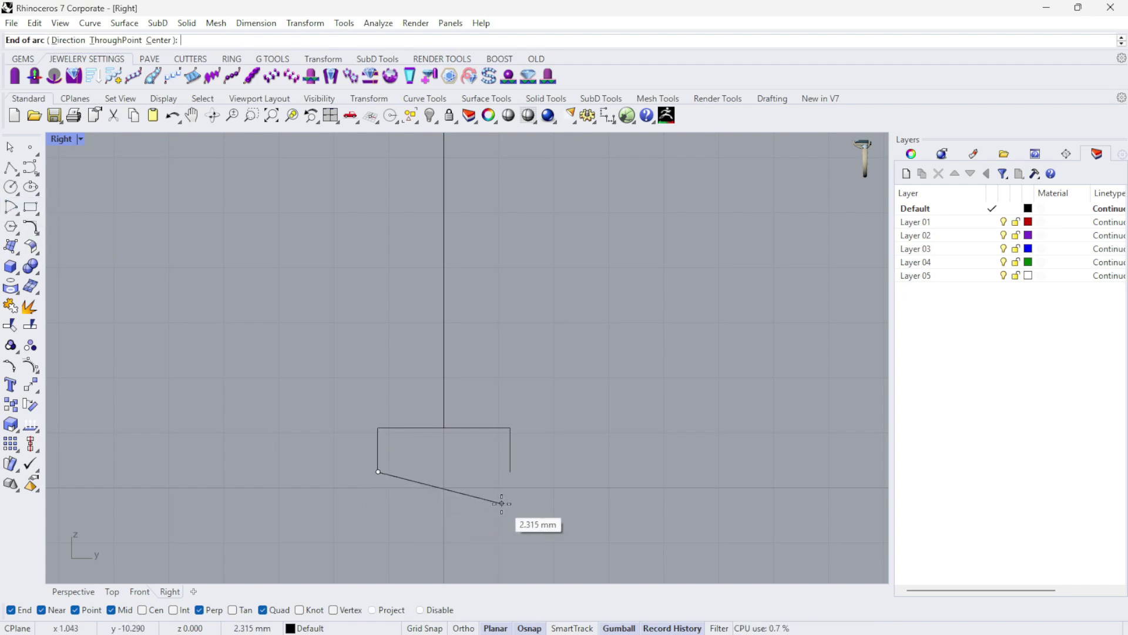
key("Escape")
left_click(17, 215)
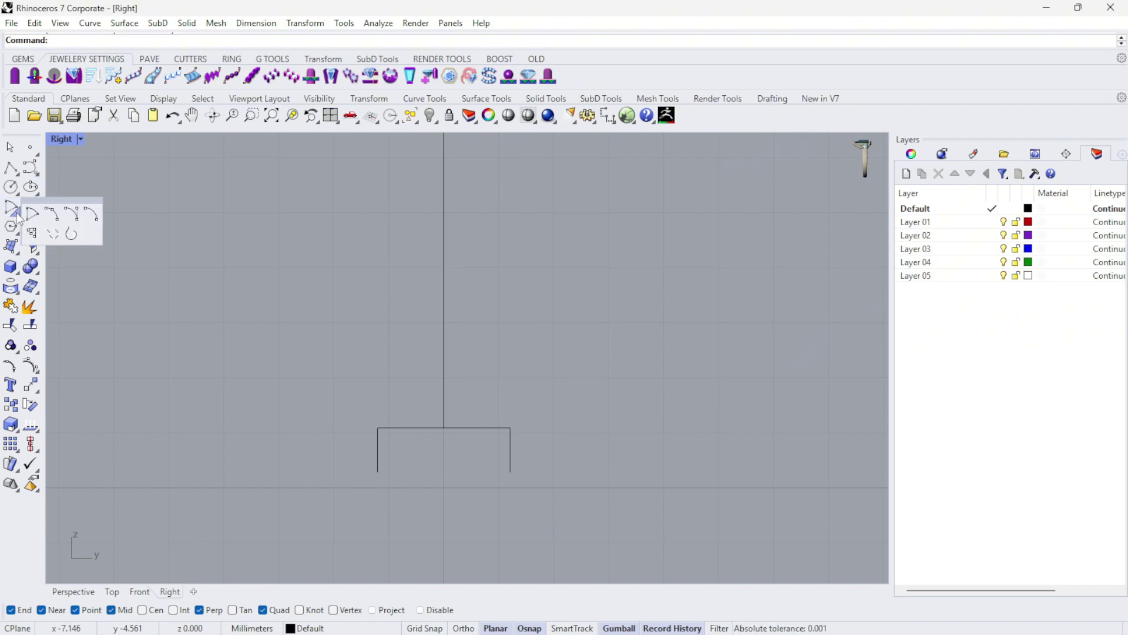
left_click(54, 215)
left_click(378, 471)
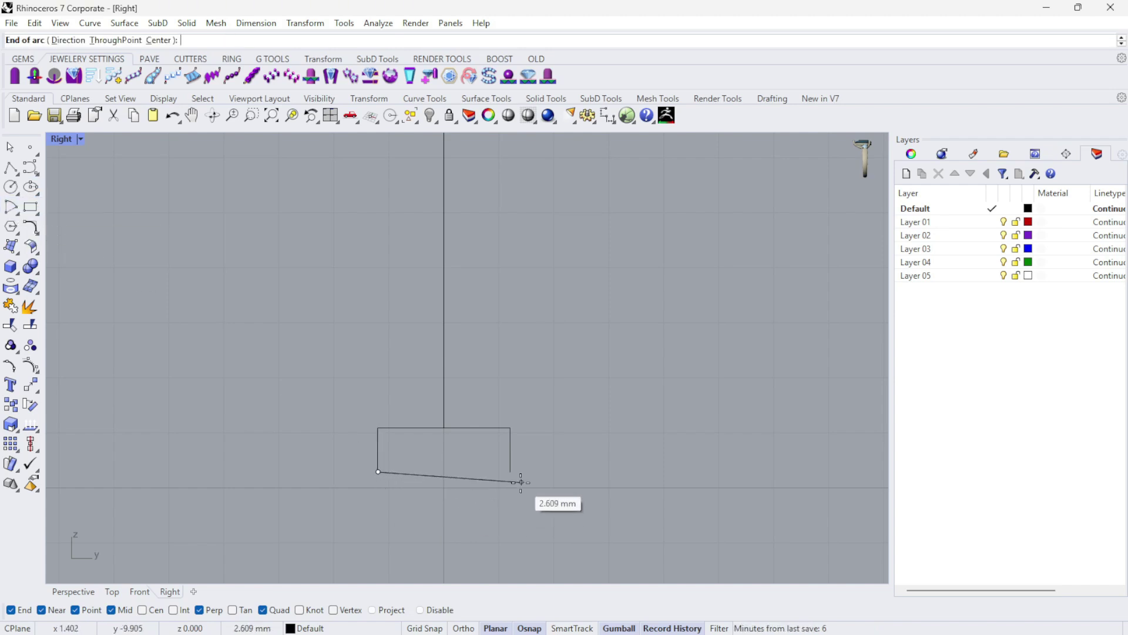
key("Escape")
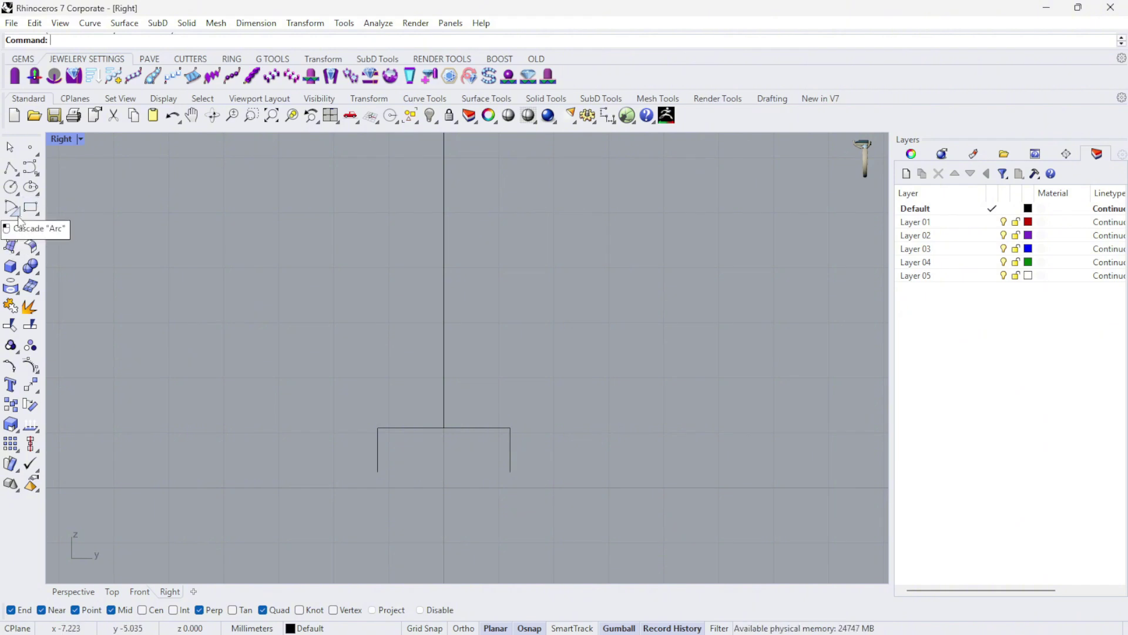
- Draw an arc between the lower ends of the two vertical lines, bulging downward about 0.5 mm at the central axis
left_click(18, 217)
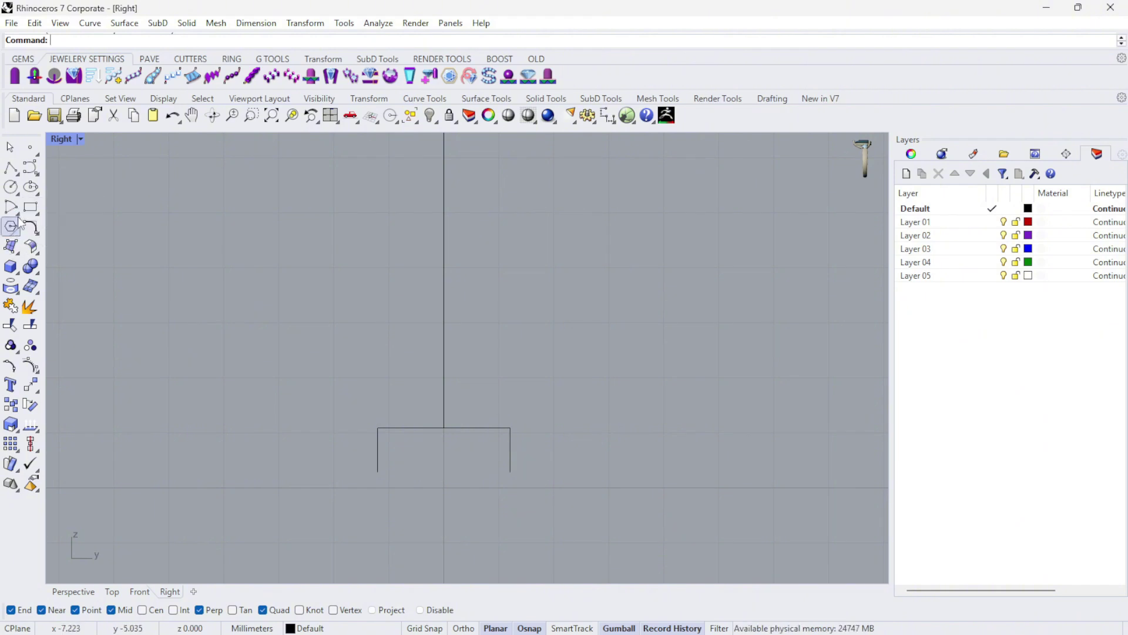
left_click(18, 194)
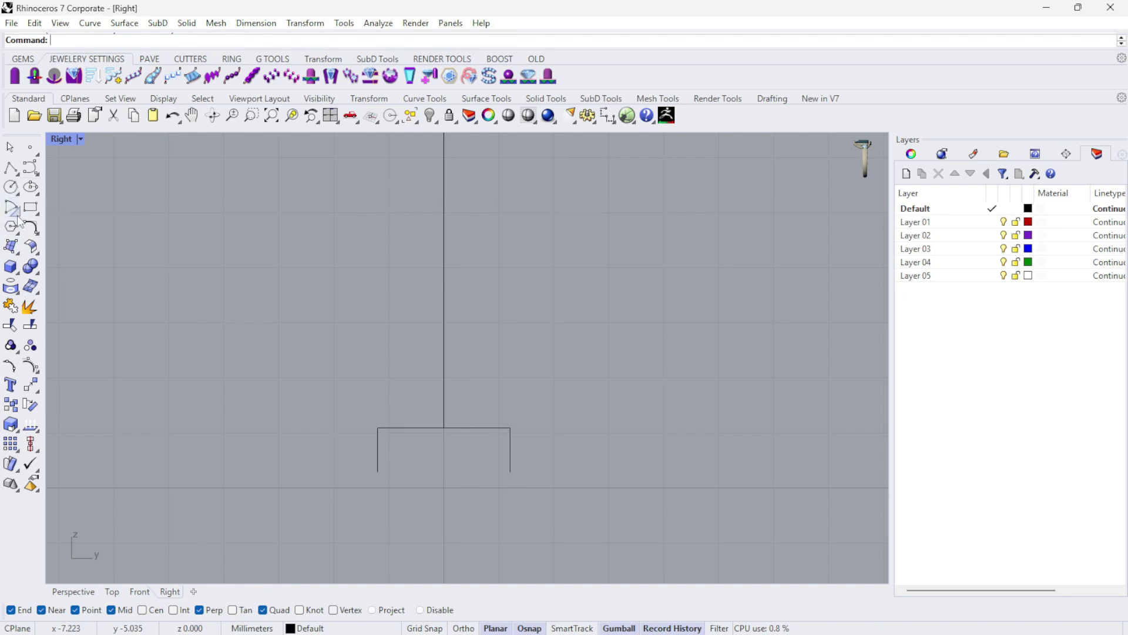
left_click(18, 219)
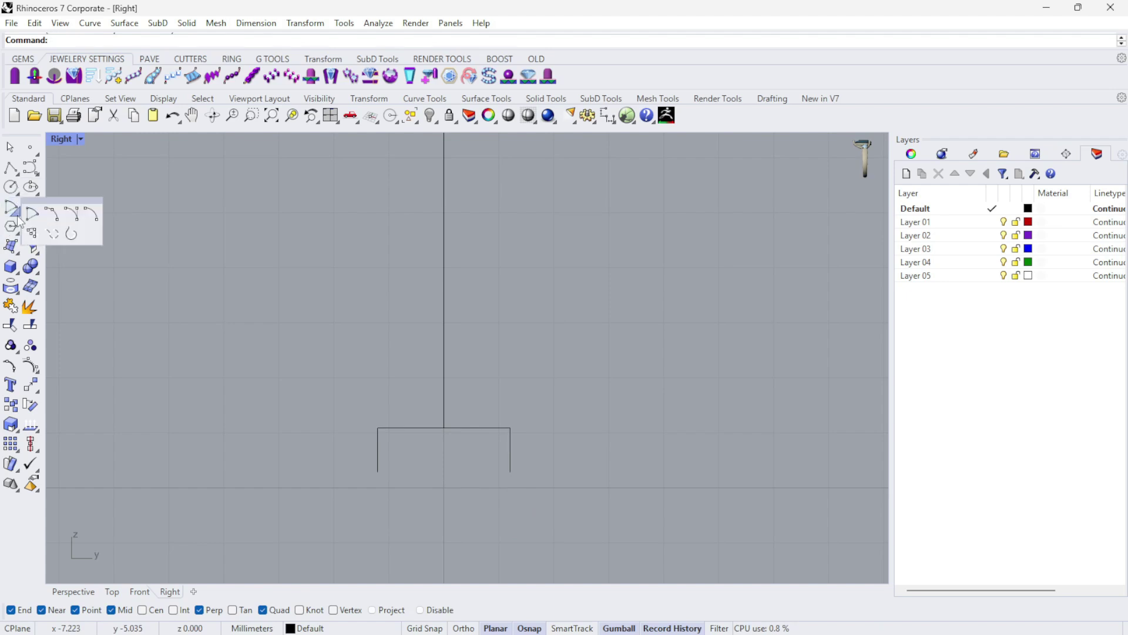
left_click(52, 215)
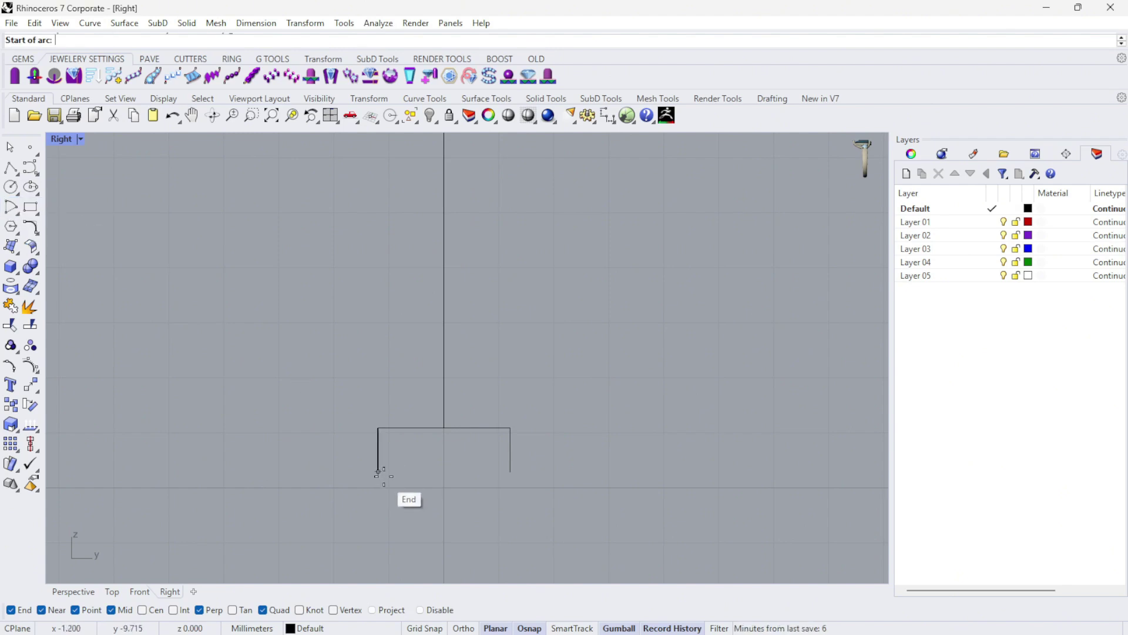
left_click(378, 471)
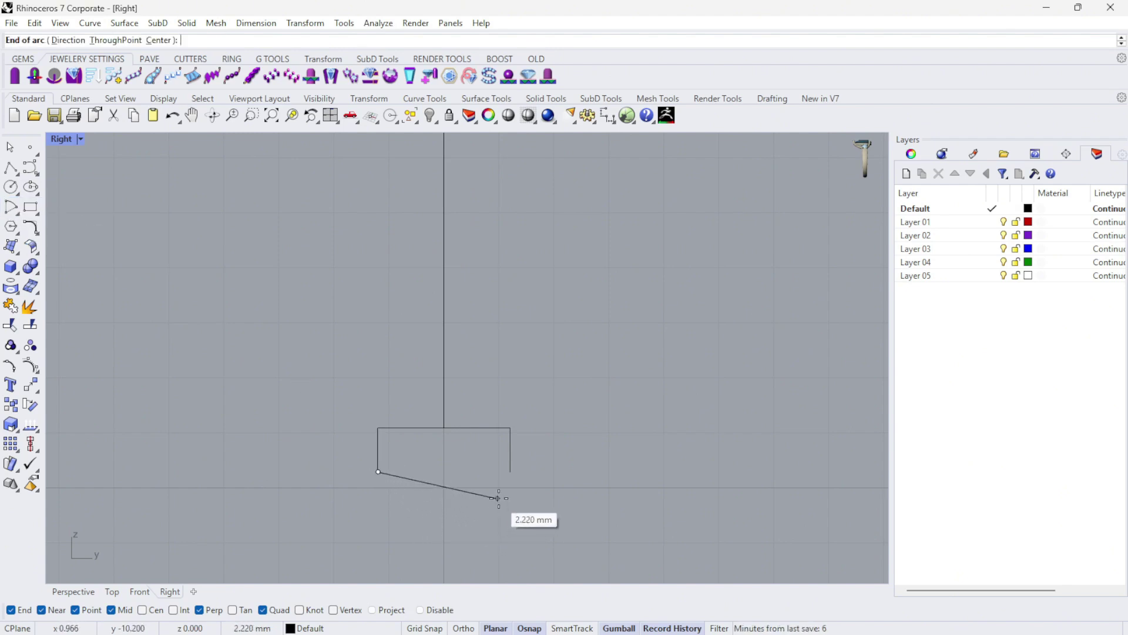
left_click(510, 471)
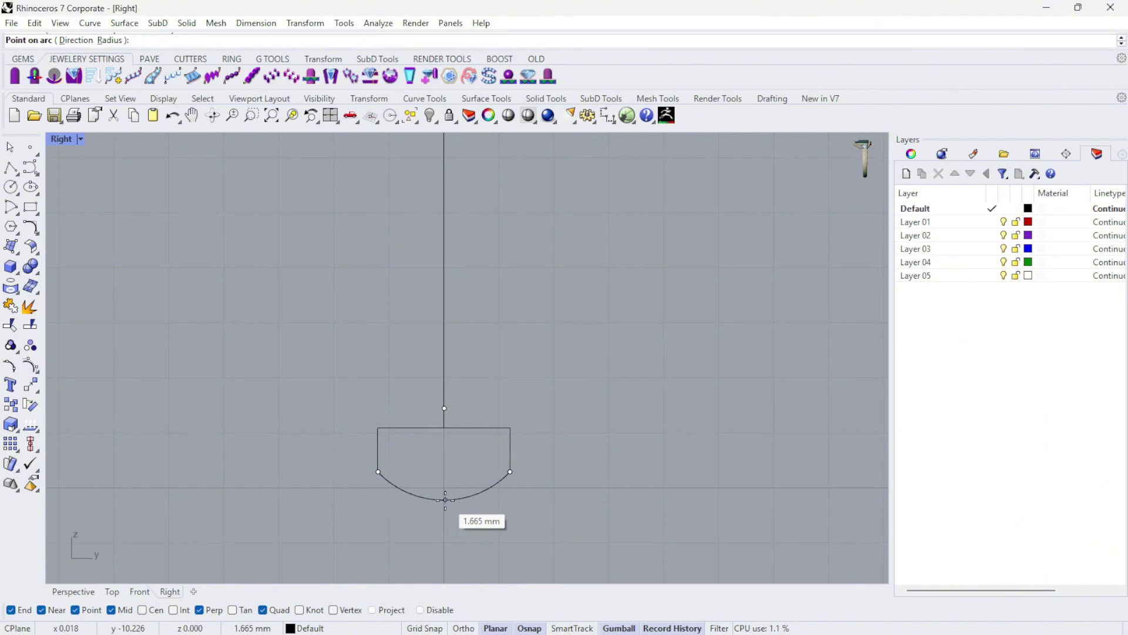
scroll(445, 500, "up", 1)
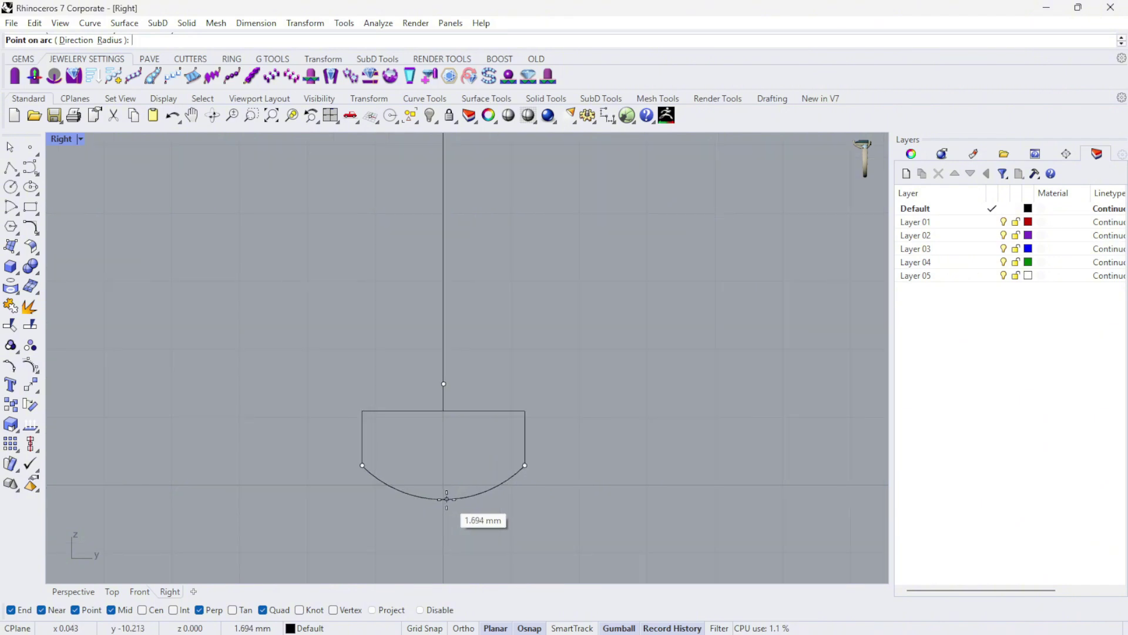
scroll(446, 497, "up", 1)
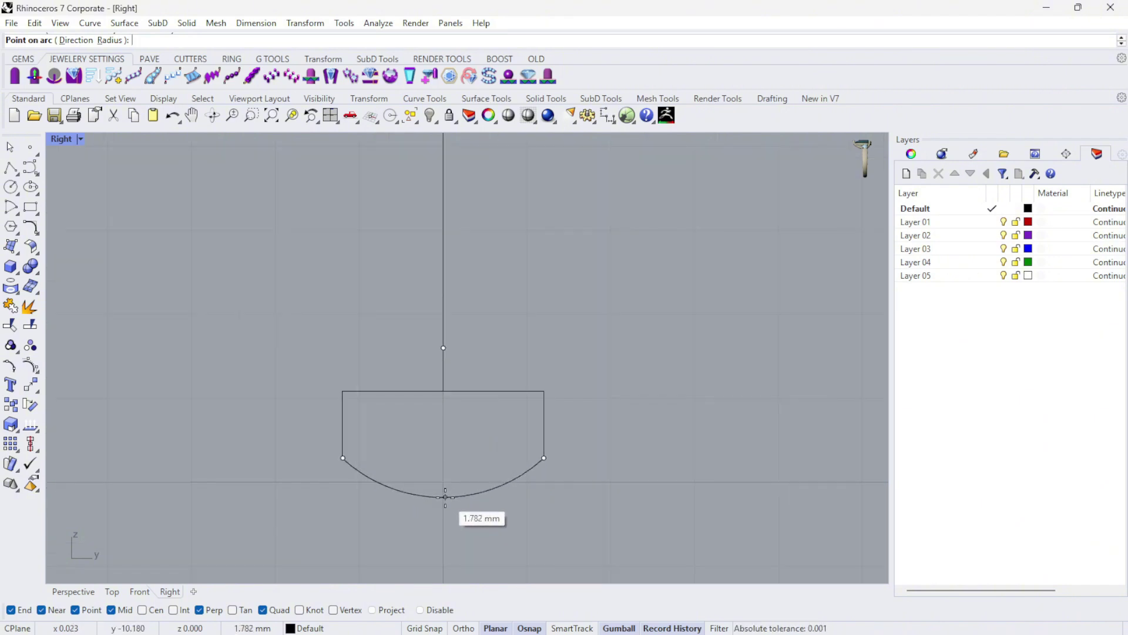
scroll(445, 498, "up", 1)
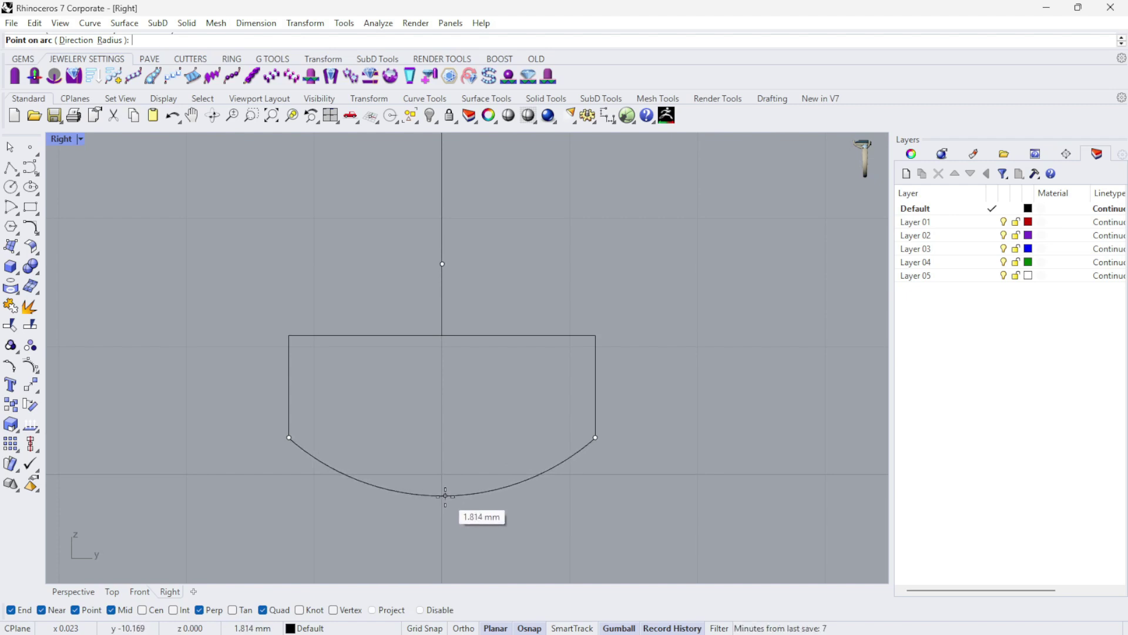
left_click(446, 498)
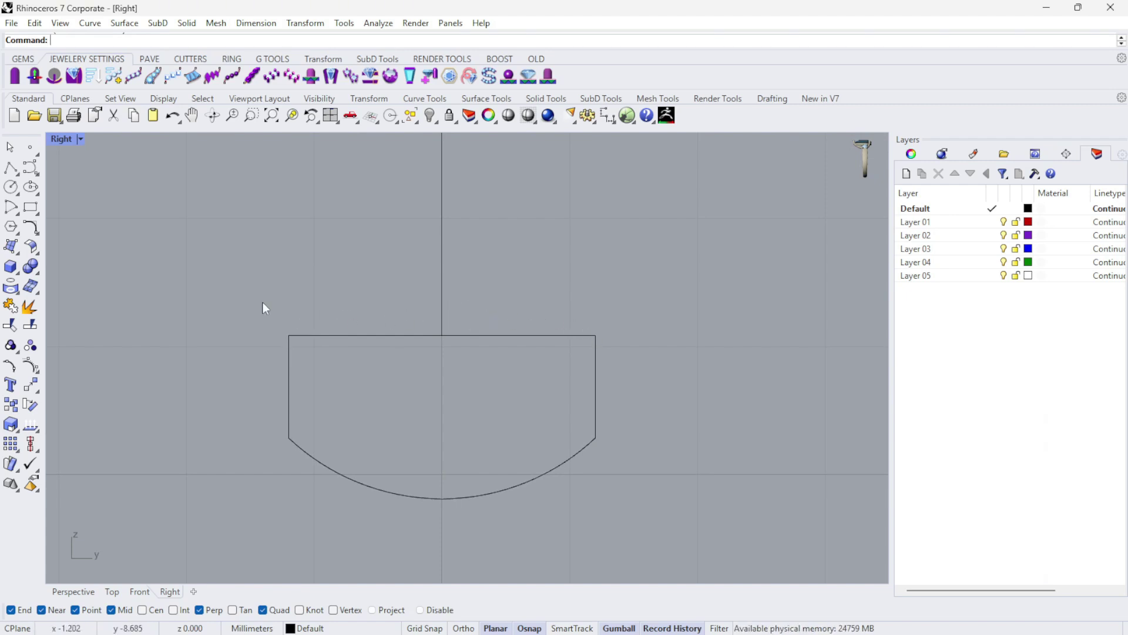
- Draw an arc between the ends of the horizontal line, bulging upward about 0.25 mm, and delete the horizontal line
left_click(11, 169)
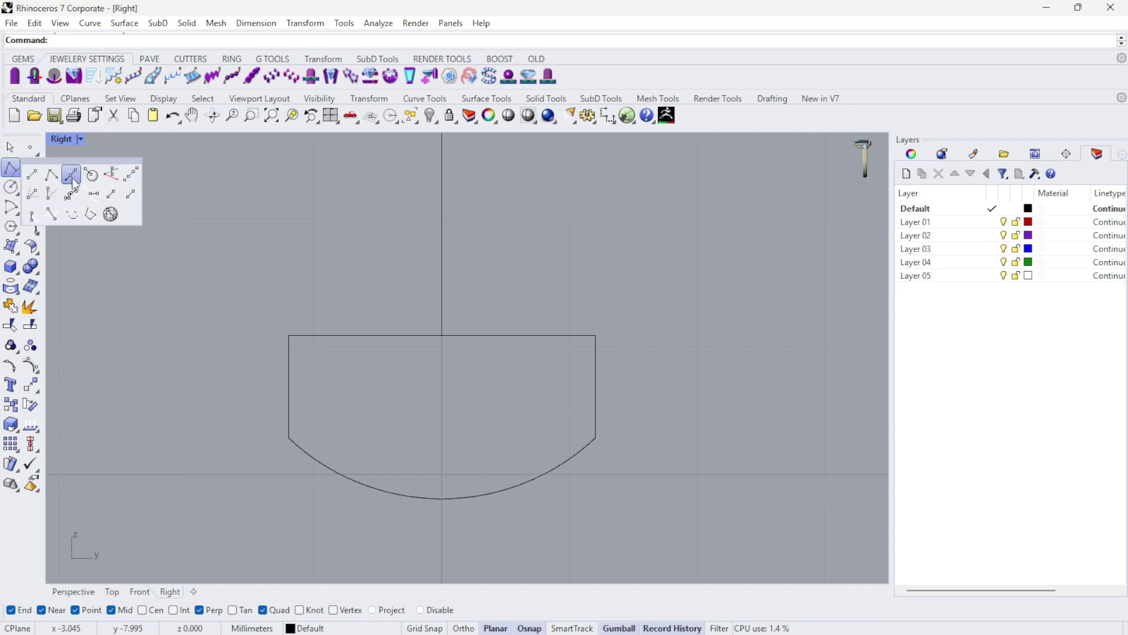
left_click(15, 213)
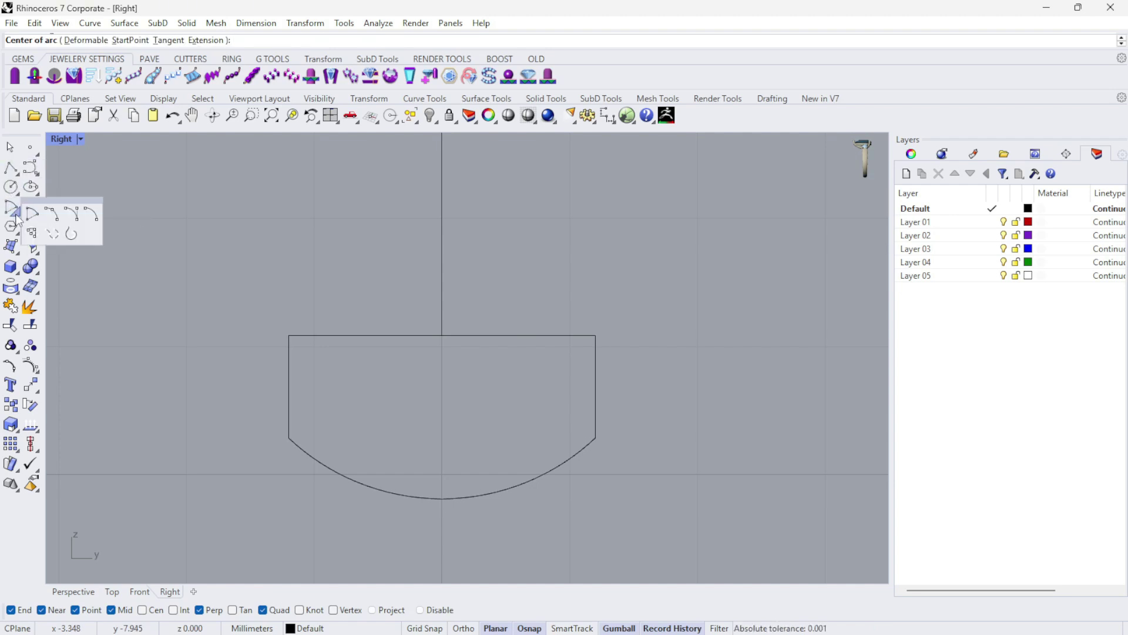
left_click(51, 215)
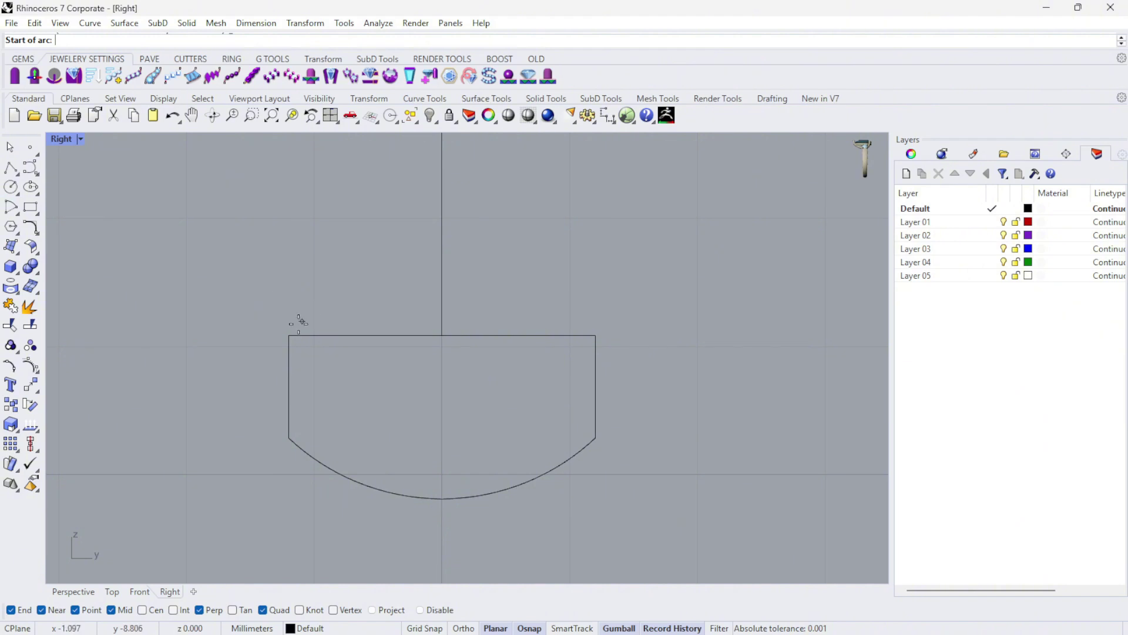
left_click(288, 336)
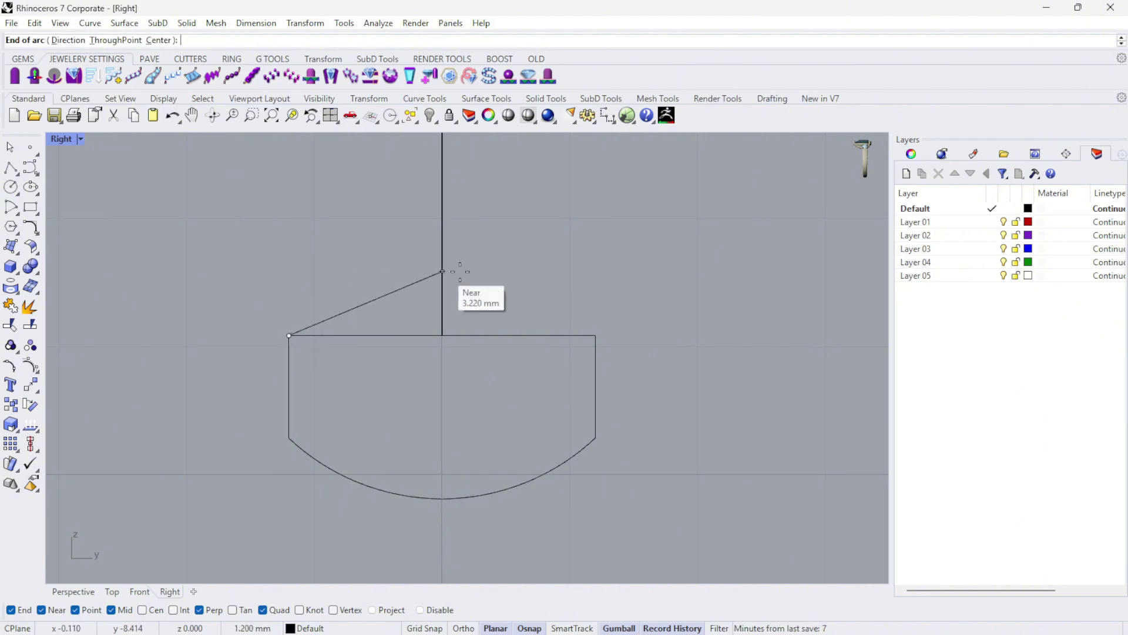
left_click(594, 335)
scroll(458, 308, "up", 2)
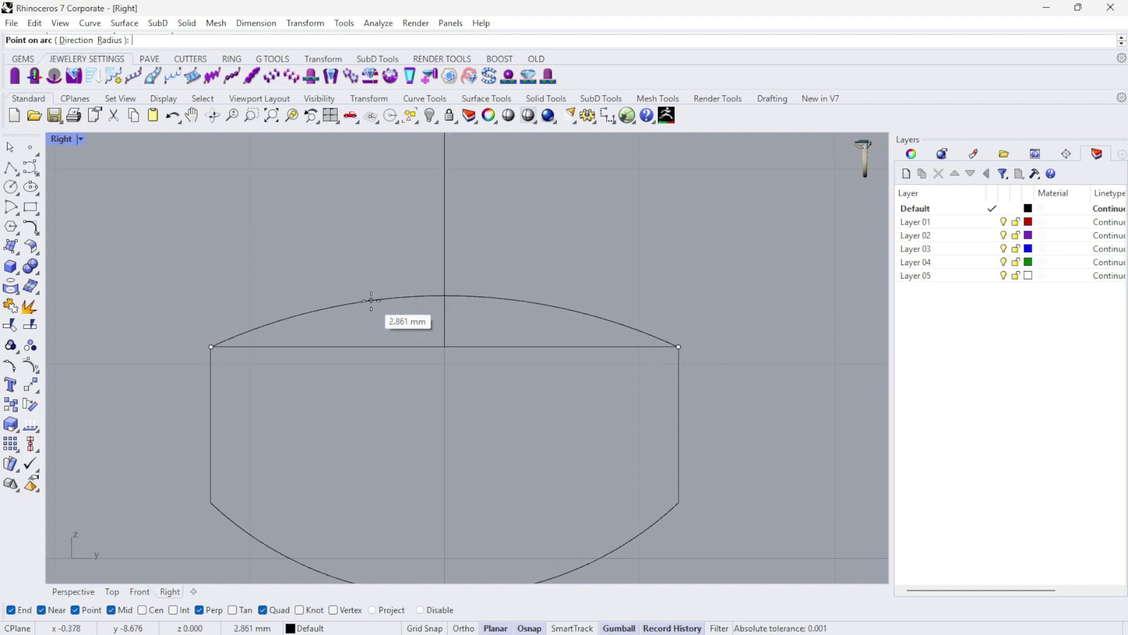
left_click(372, 301)
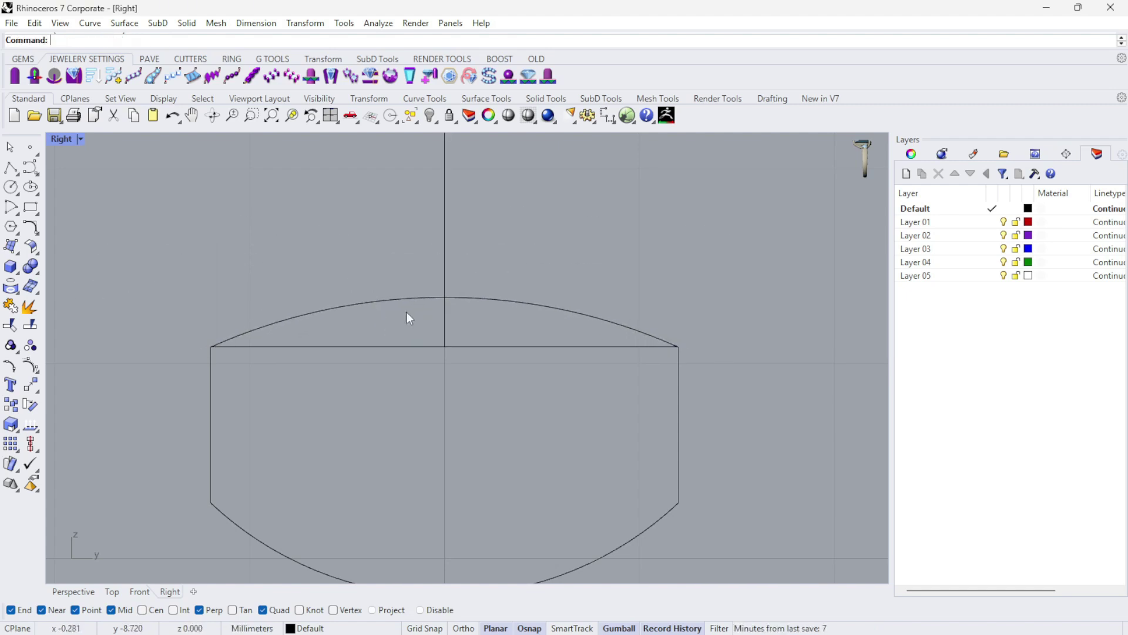
left_click(482, 345)
key("Delete")
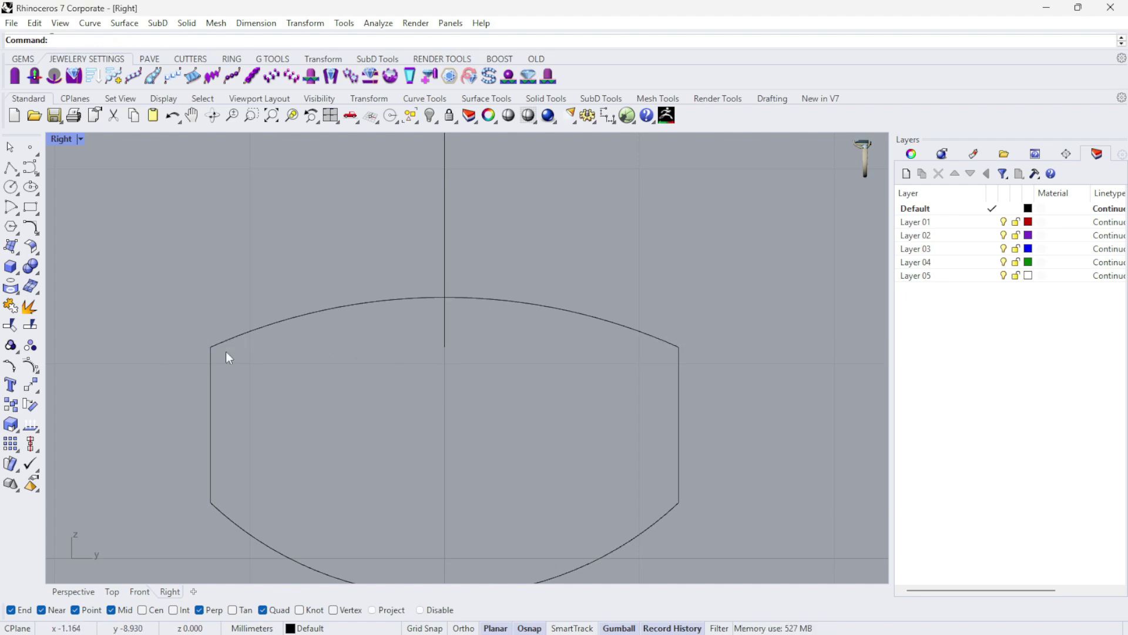
- Join the two arcs and two vertical lines into one closed profile, leaving the circle out and accepting the history break
scroll(617, 344, "down", 3)
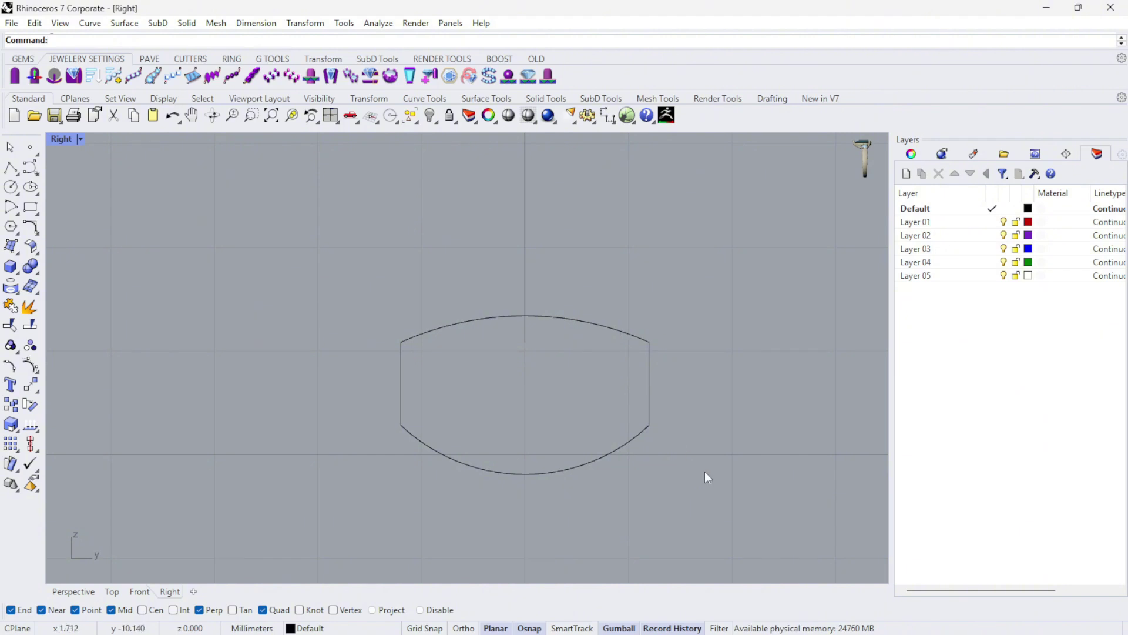
left_click_drag(750, 516, 353, 308)
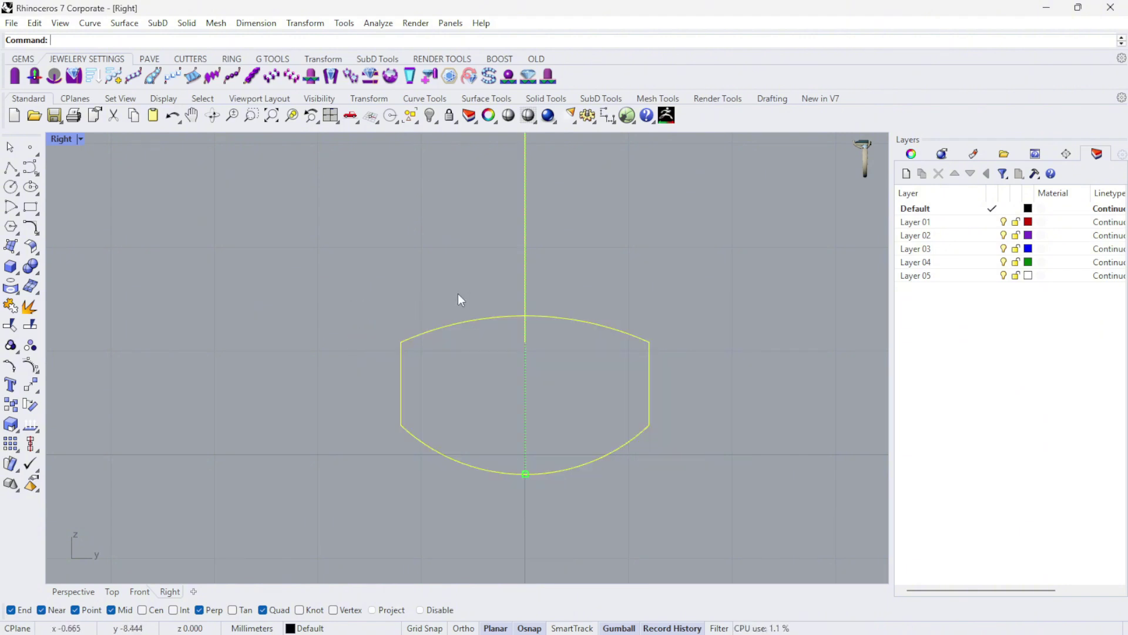
left_click(525, 260, "ctrl")
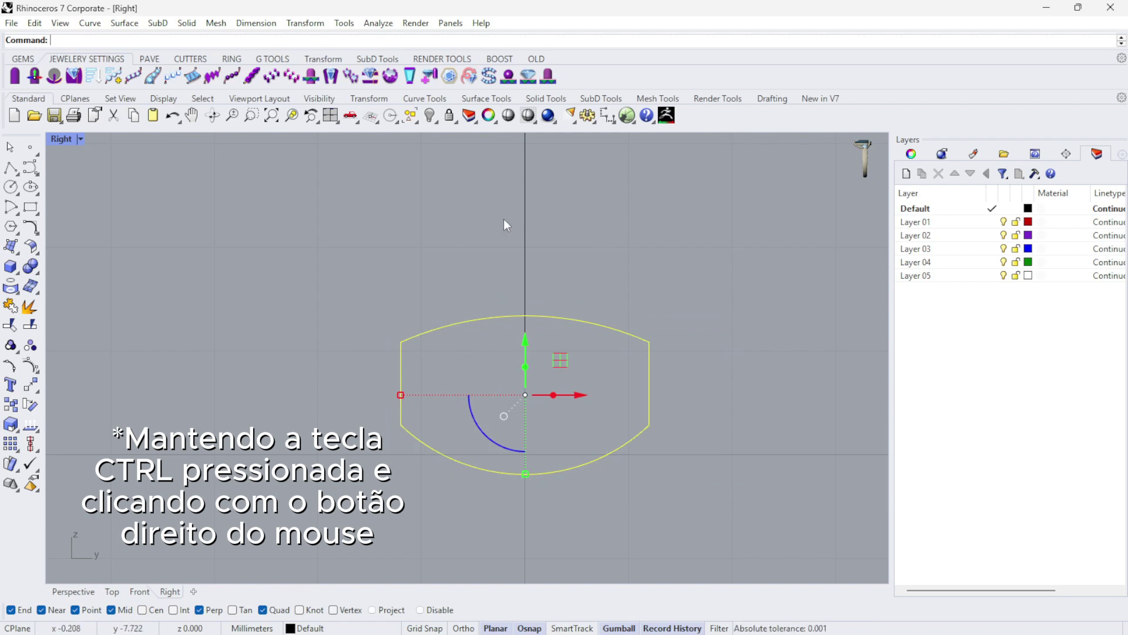
left_click(10, 306)
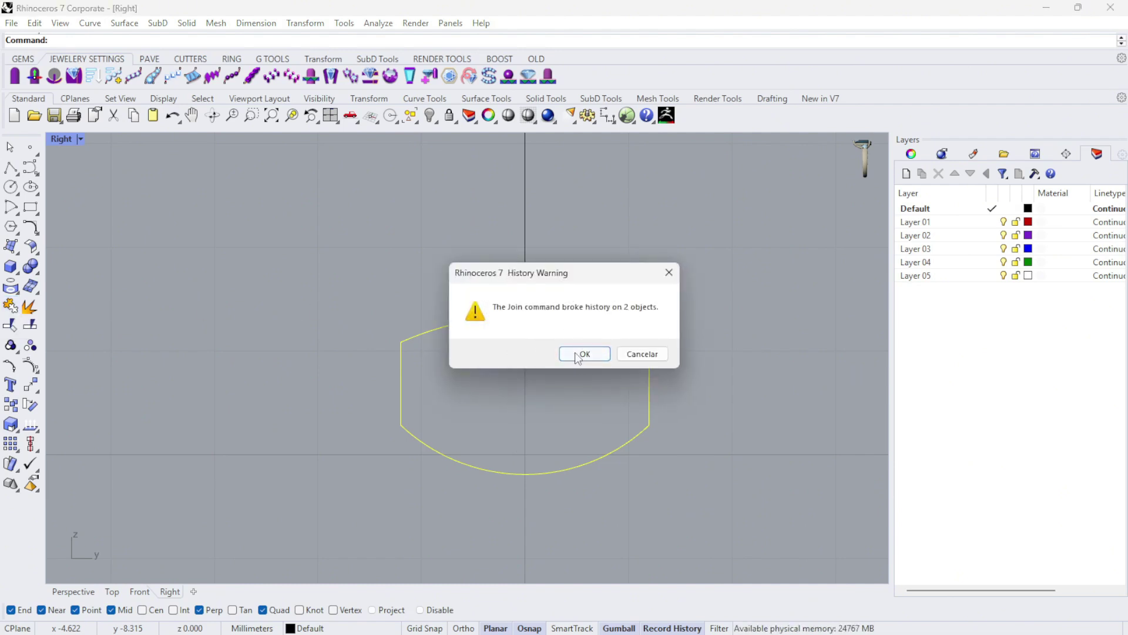
left_click(579, 353)
- Try moving the joined profile freely to test that it behaves as one curve, and undo the move
left_click(576, 328)
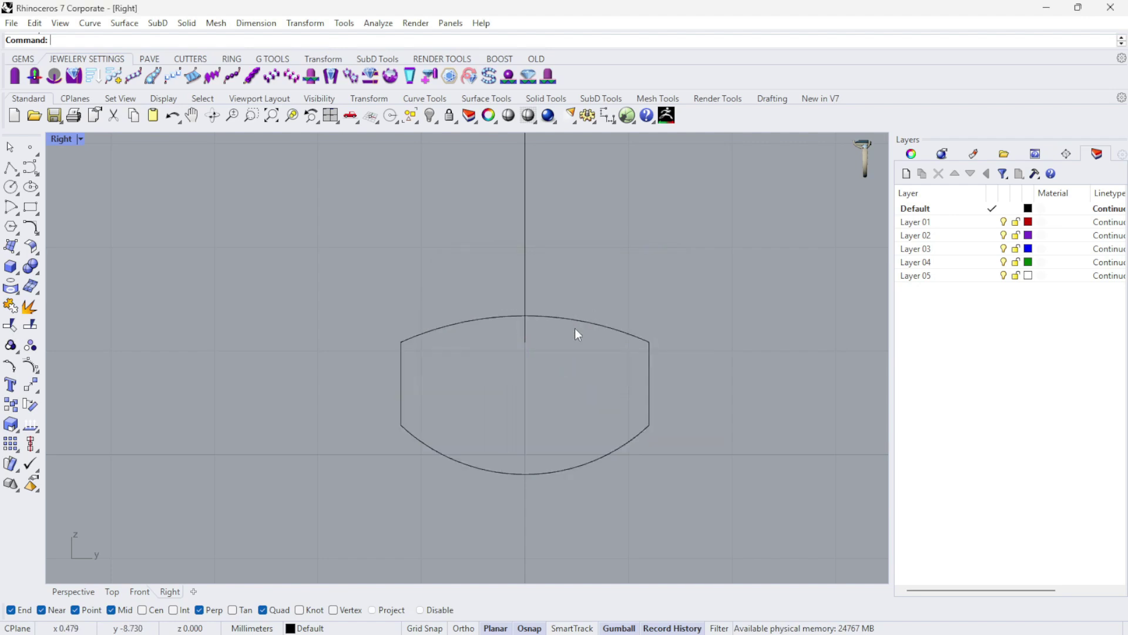
left_click(573, 318)
left_click_drag(573, 317, 535, 255)
left_click(690, 234)
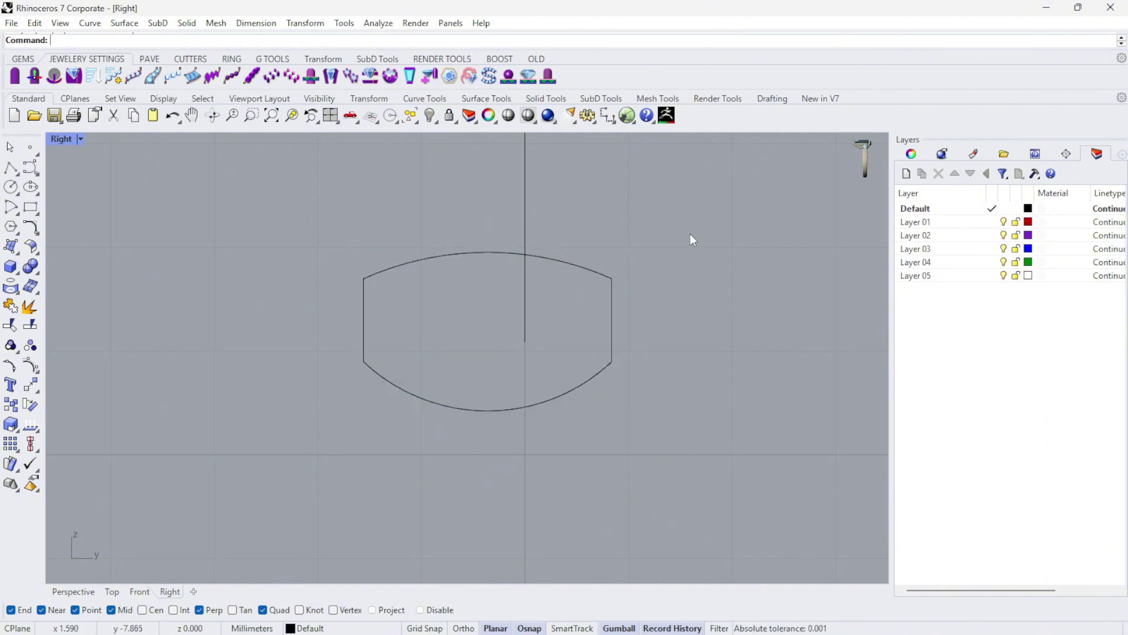
key("ctrl+z")
left_click(685, 231)
- Move the profile down from the midpoint of its upper arc to the circle's lowest quadrant point
scroll(514, 319, "up", 3)
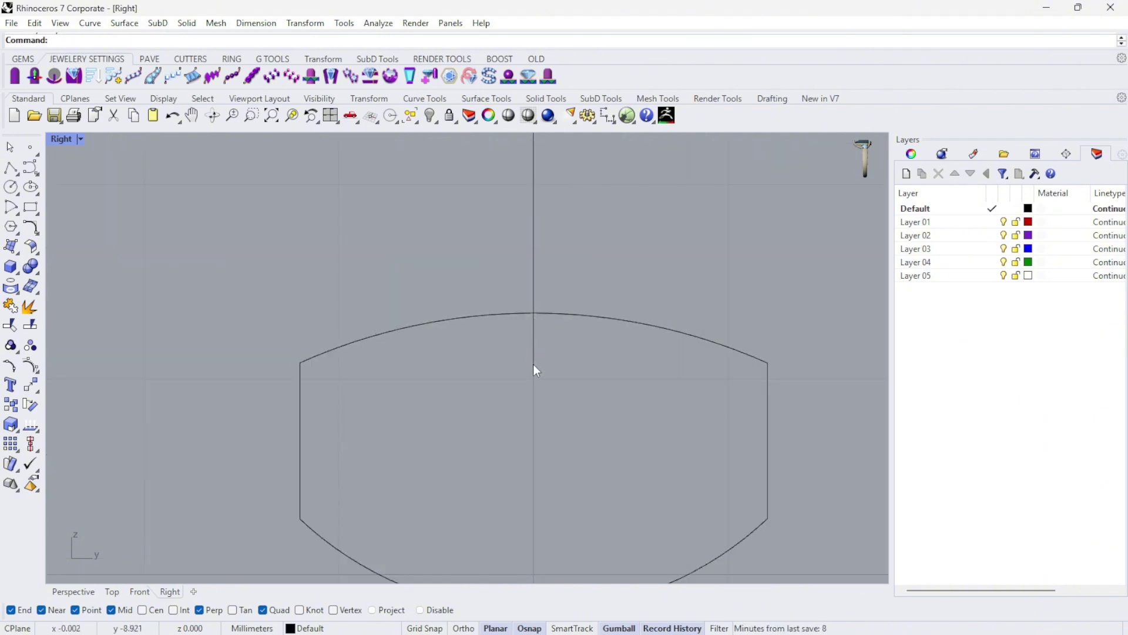
left_click(490, 319)
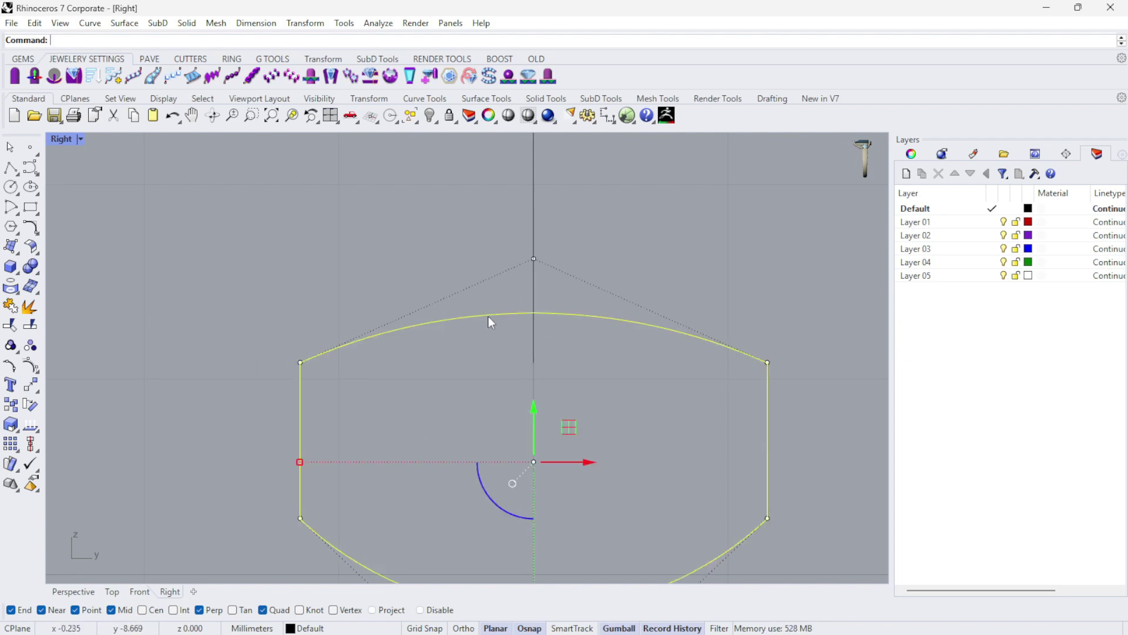
left_click(29, 386)
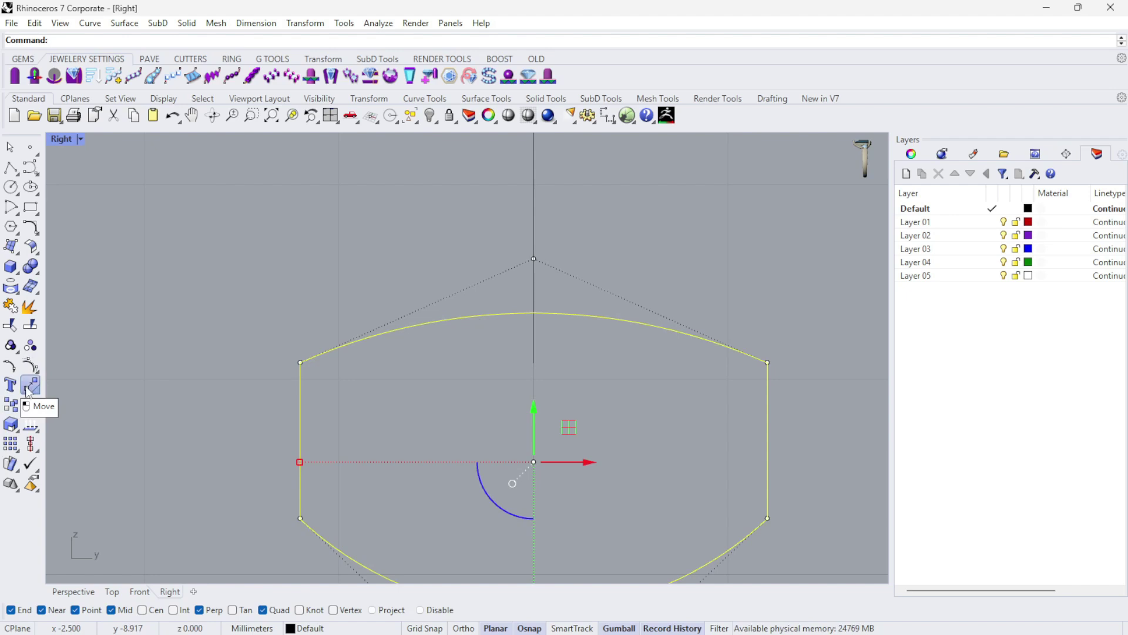
left_click(532, 312)
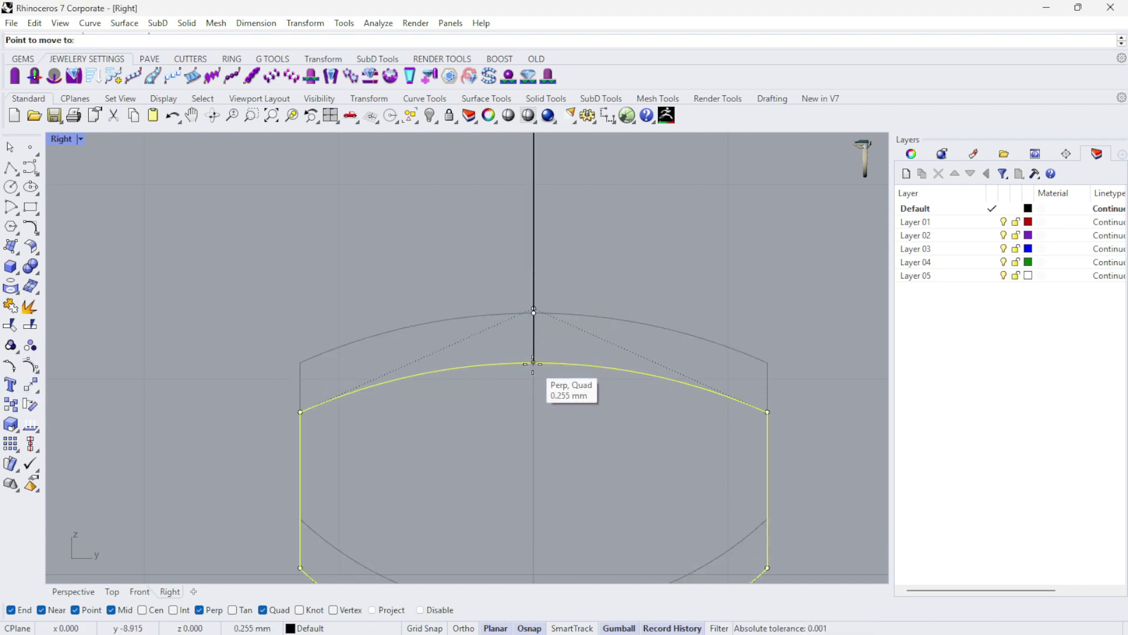
left_click(533, 363)
left_click(685, 243)
- Maximize the Perspective view around the circle and profile, and cancel the repeated Move command
scroll(685, 243, "down", 5)
key("ctrl+m")
scroll(683, 247, "up", 8)
right_click(676, 247)
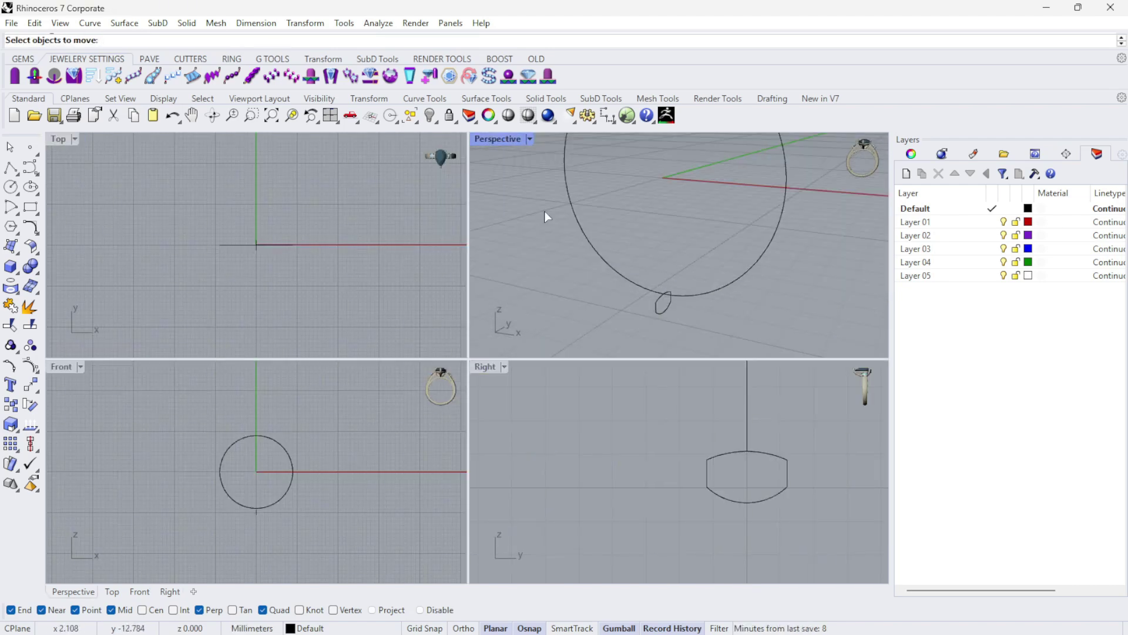
double_click(499, 139)
scroll(466, 399, "down", 5)
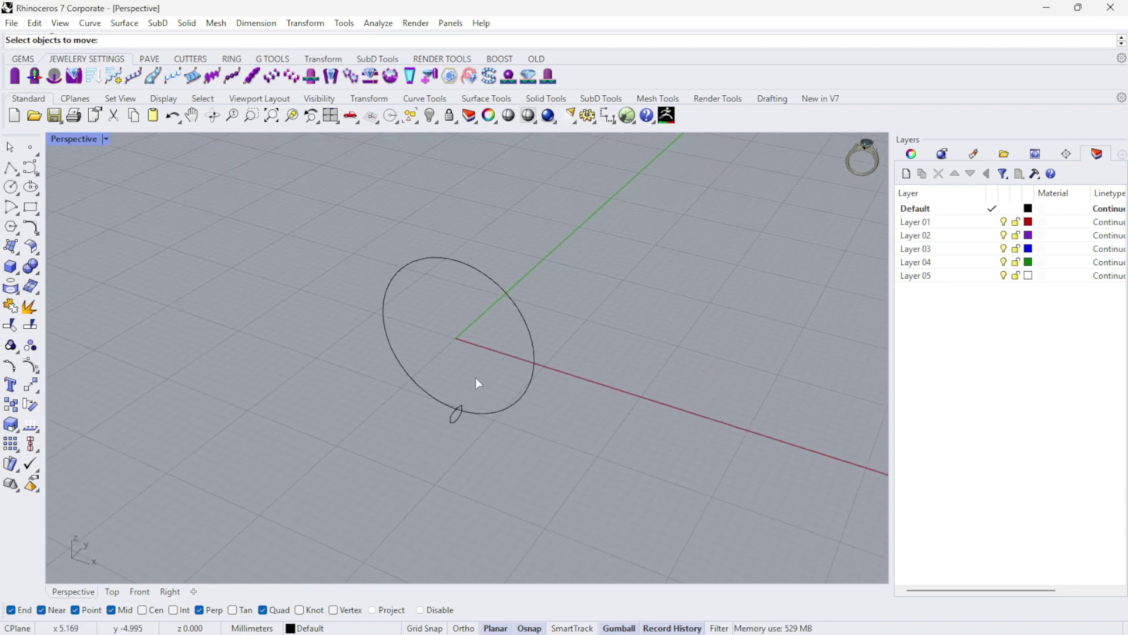
scroll(474, 378, "up", 5)
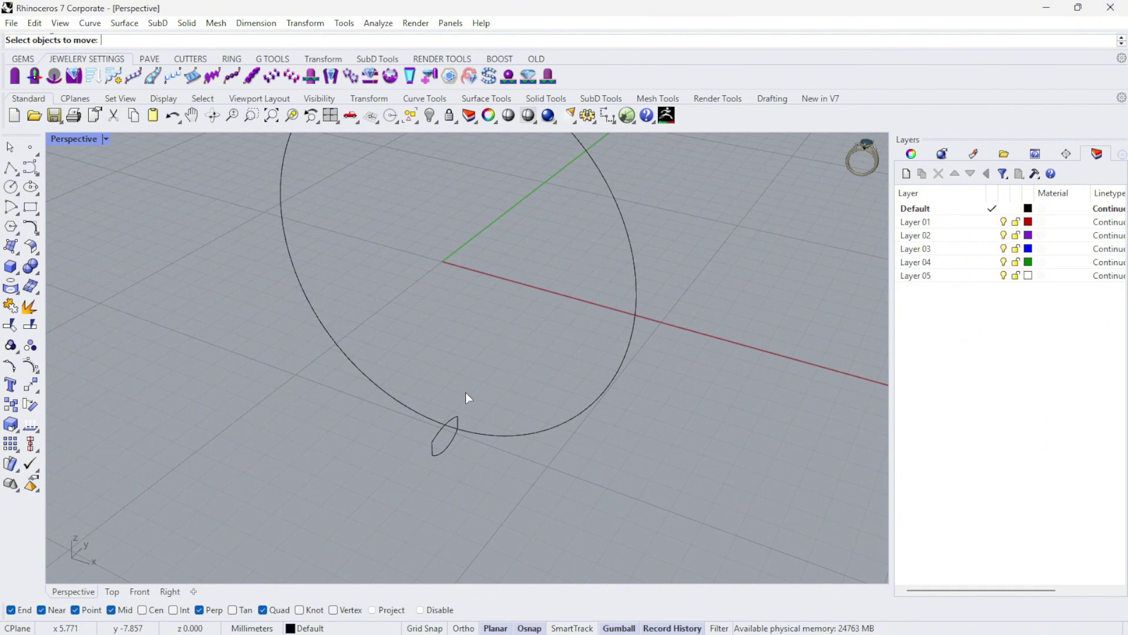
key("Escape")
- Start a one-rail sweep (Sweep1) with the finger-size circle as the rail and the closed band profile as the cross section
type("Sw")
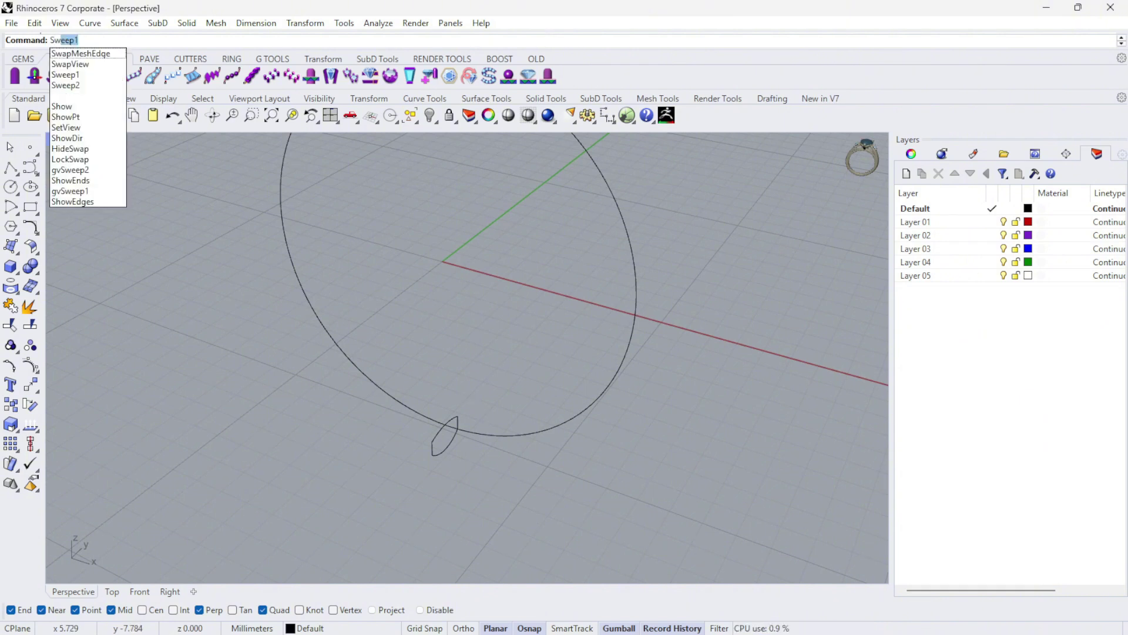
type("eep1")
key("Return")
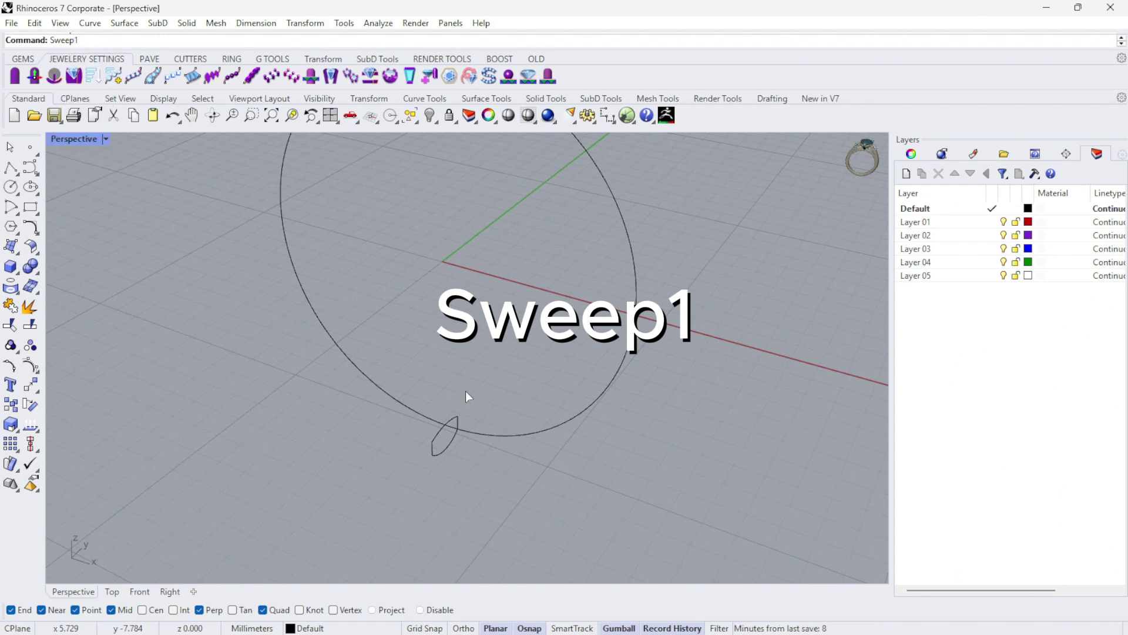
left_click(394, 398)
left_click(437, 433)
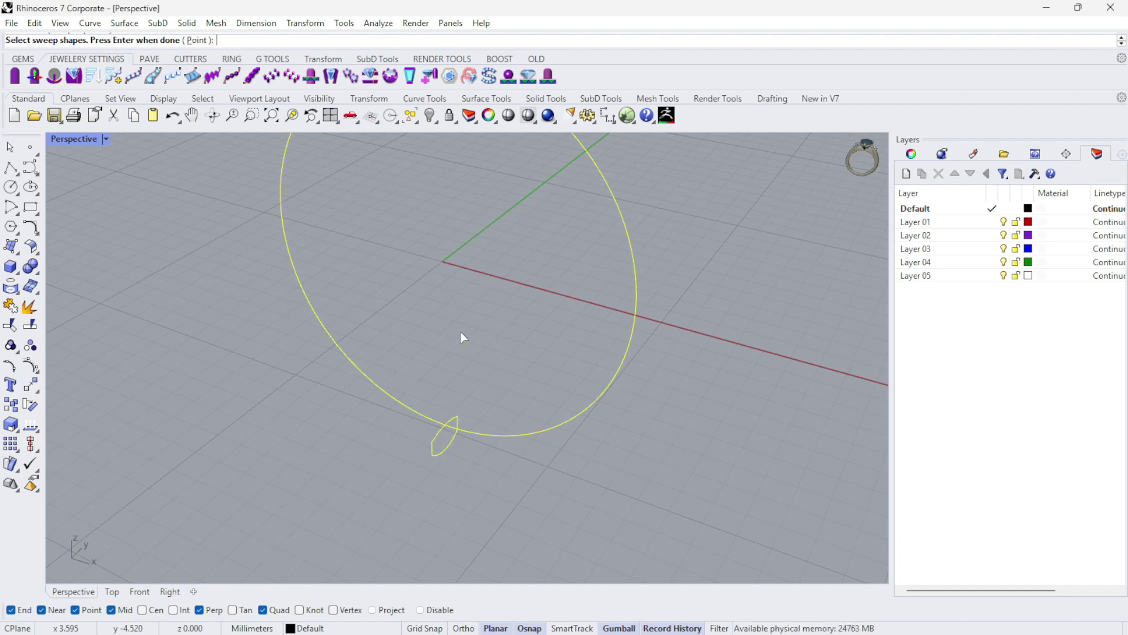
key("Return")
- Move the sweep's seam point to where the profile's upper arc meets the circle, and accept the seam
scroll(438, 473, "up", 5)
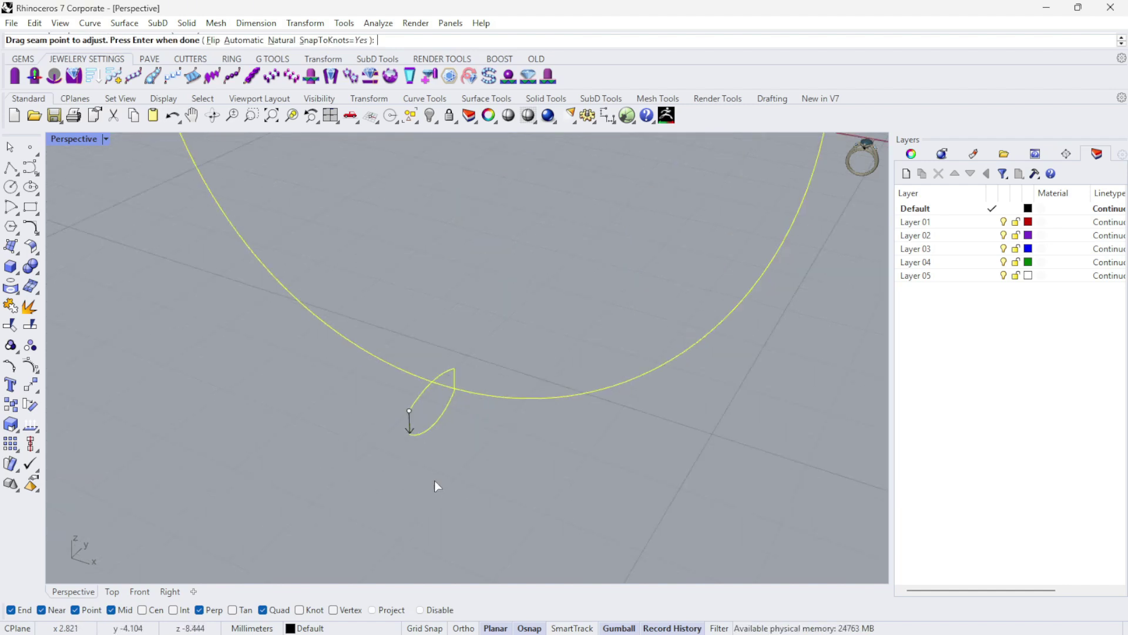
left_click_drag(402, 381, 440, 329)
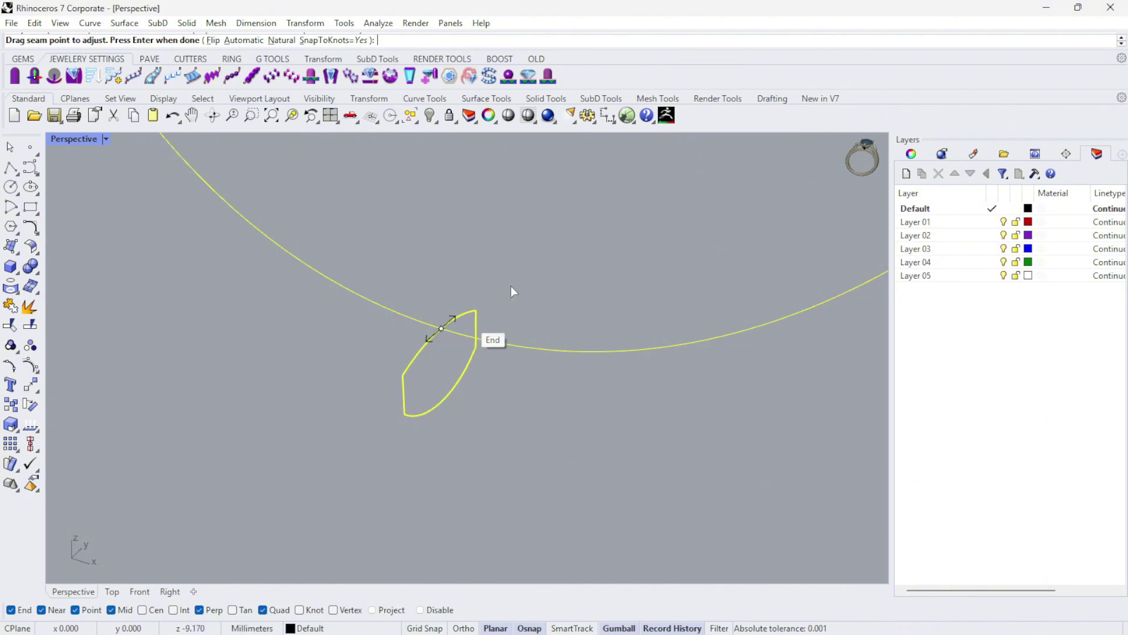
right_click_drag(557, 249, 293, 228)
scroll(292, 228, "down", 4)
scroll(456, 415, "up", 3)
right_click_drag(456, 415, 510, 447)
scroll(398, 270, "up", 3)
scroll(438, 279, "down", 8)
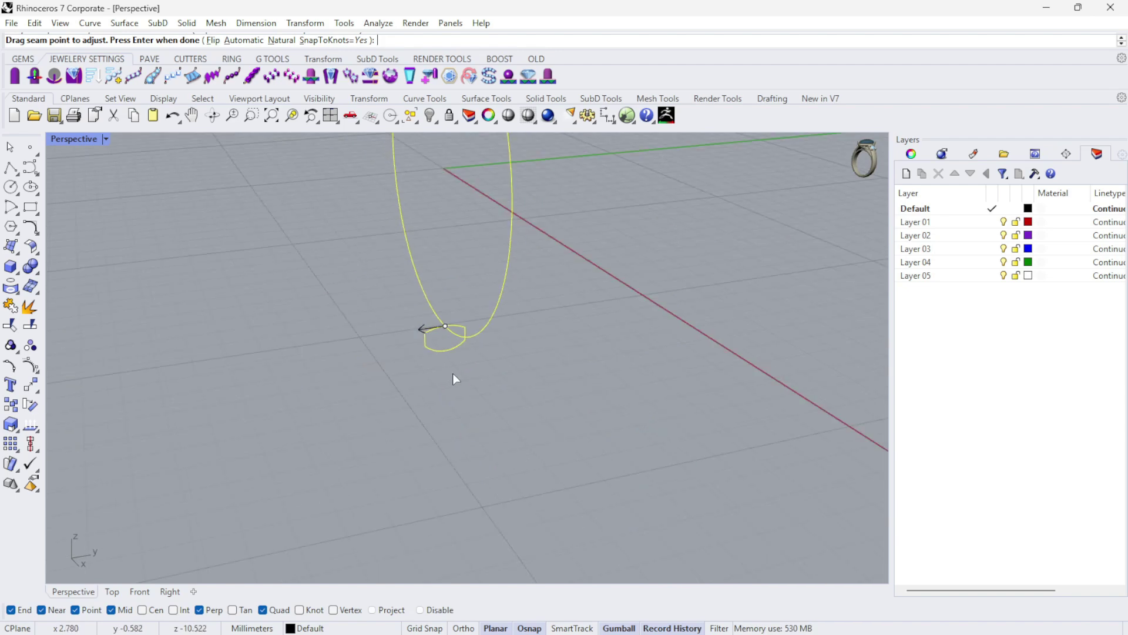
key("Return")
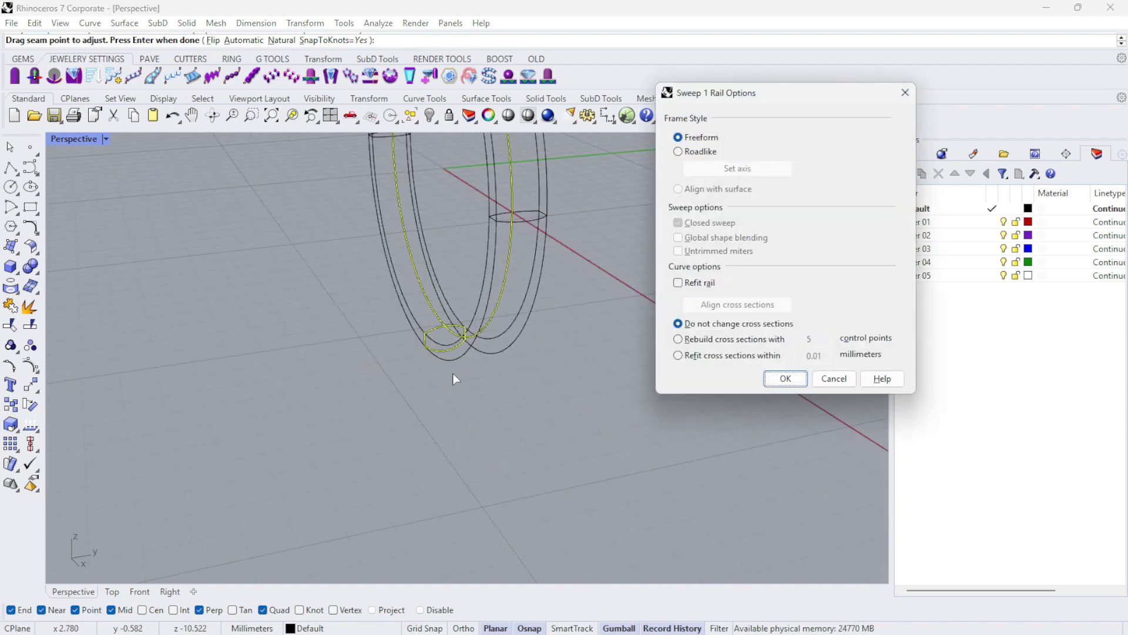
- Create the swept band with the Freeform frame style and unchanged cross sections
scroll(450, 403, "down", 8)
scroll(443, 292, "up", 7)
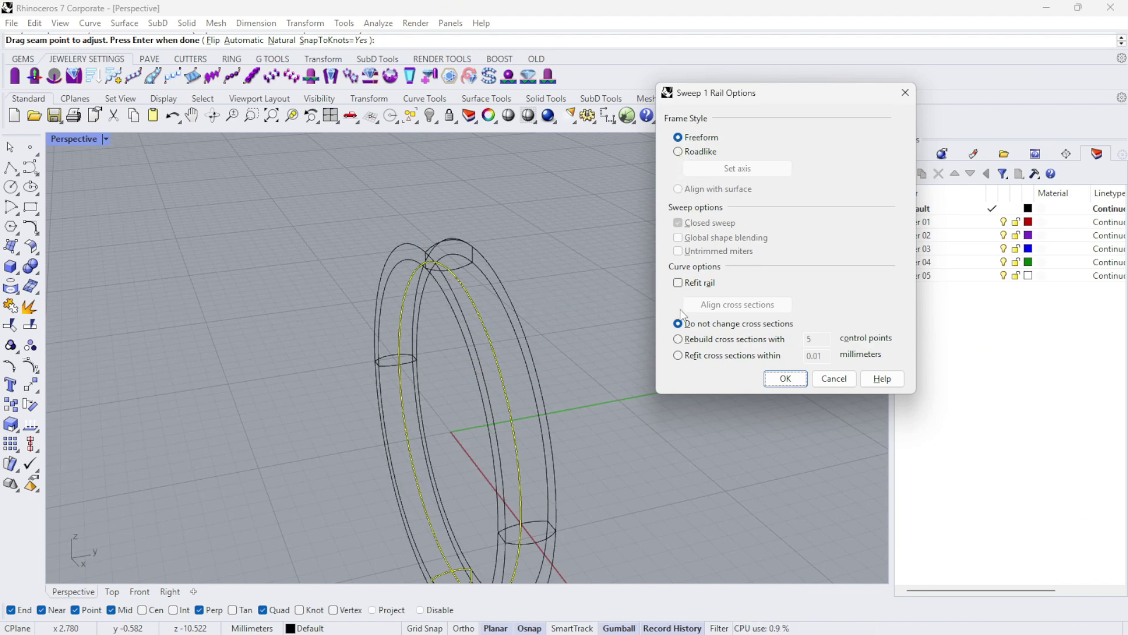
left_click(784, 379)
- Set the Perspective view's display mode to Shaded
right_click_drag(660, 282, 135, 154)
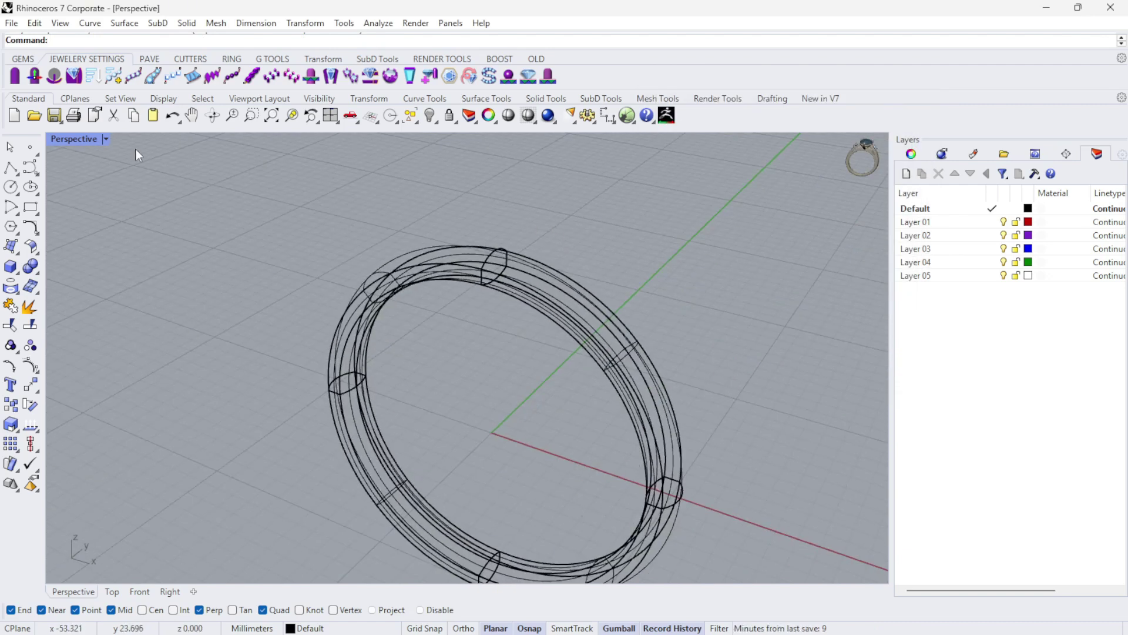
left_click(105, 139)
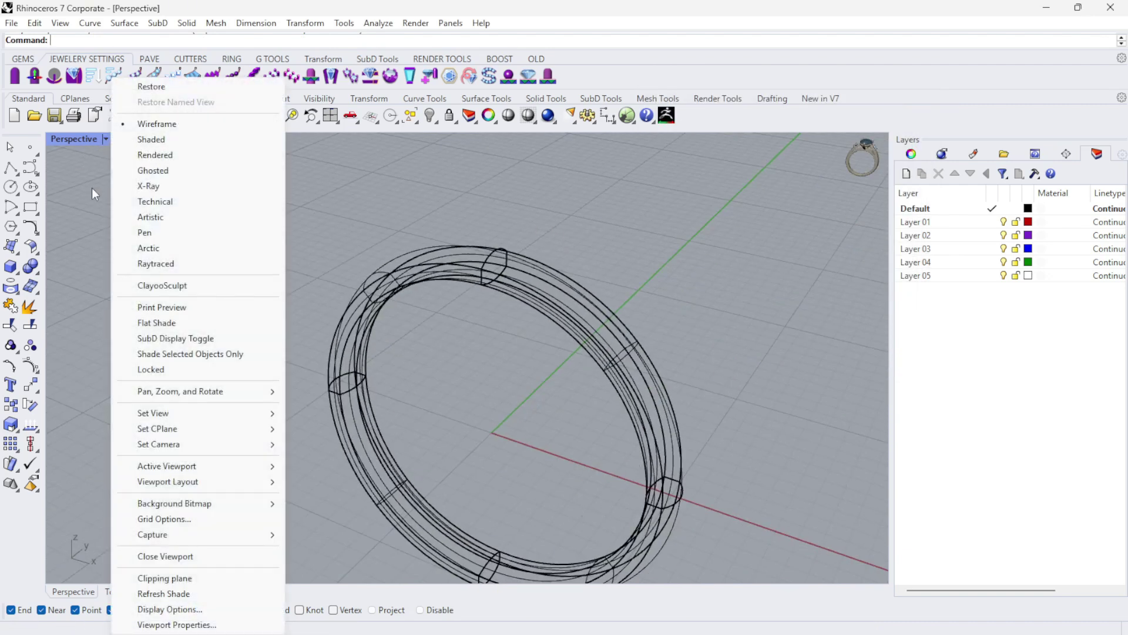
left_click(107, 141)
left_click(106, 140)
left_click(98, 146)
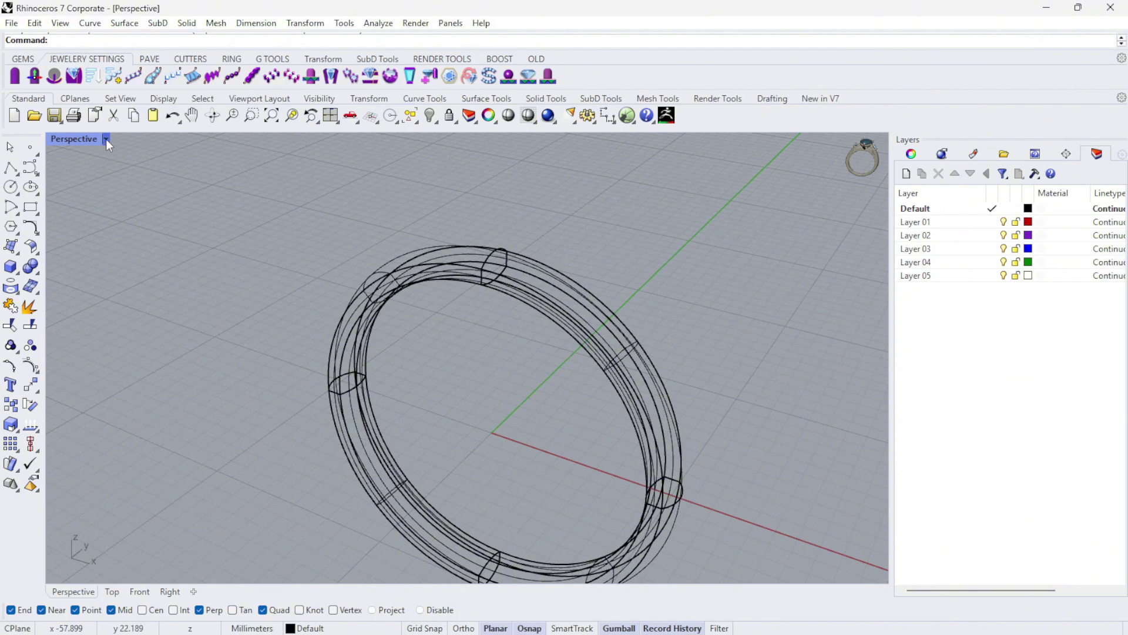
left_click(106, 139)
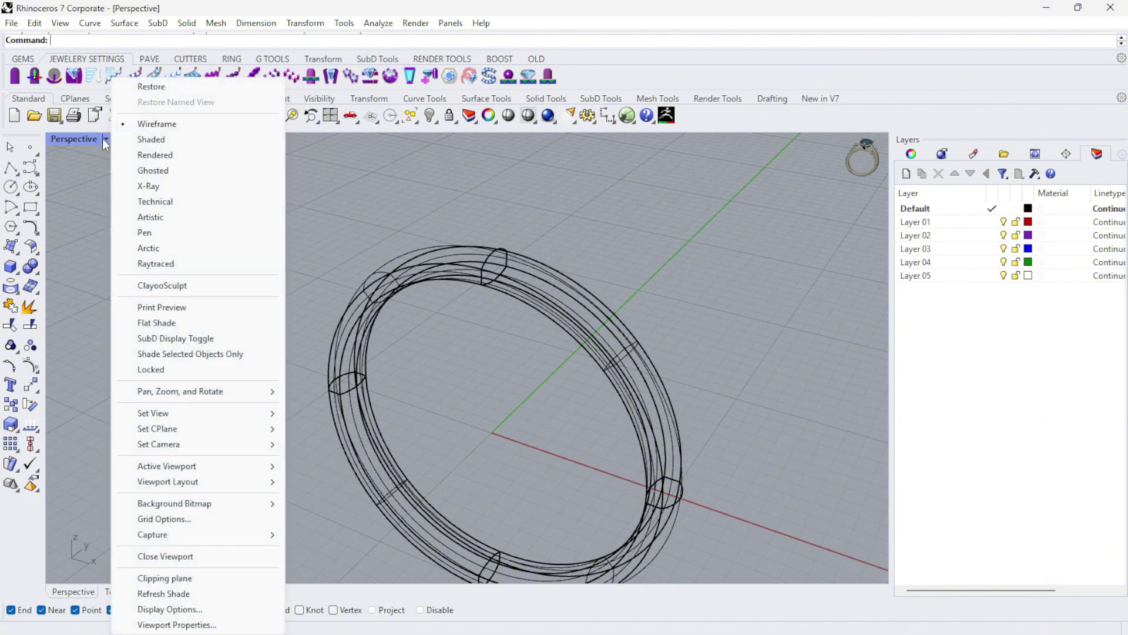
left_click(151, 142)
- Extract the U-direction isocurve along the centre of the band's outer surface, starting at the seam edge at the top
mouse_move(597, 229)
right_mouse_down()
mouse_move(584, 350)
mouse_move(606, 257)
mouse_move(676, 161)
mouse_move(787, 256)
mouse_move(528, 341)
right_mouse_up()
scroll(526, 335, "up", 2)
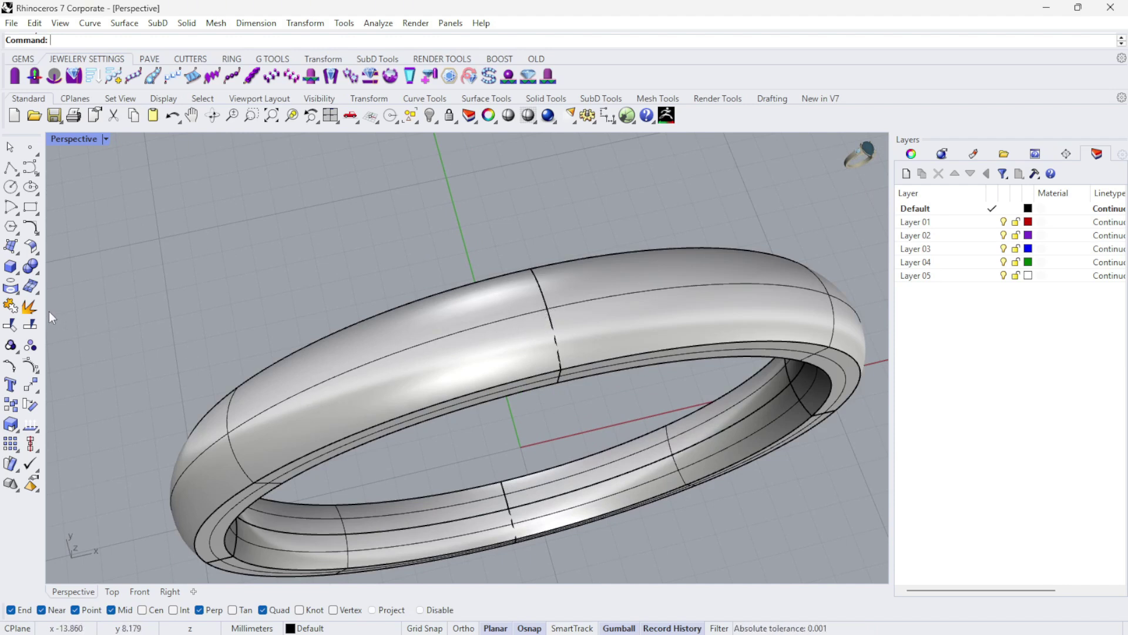
left_click(18, 295)
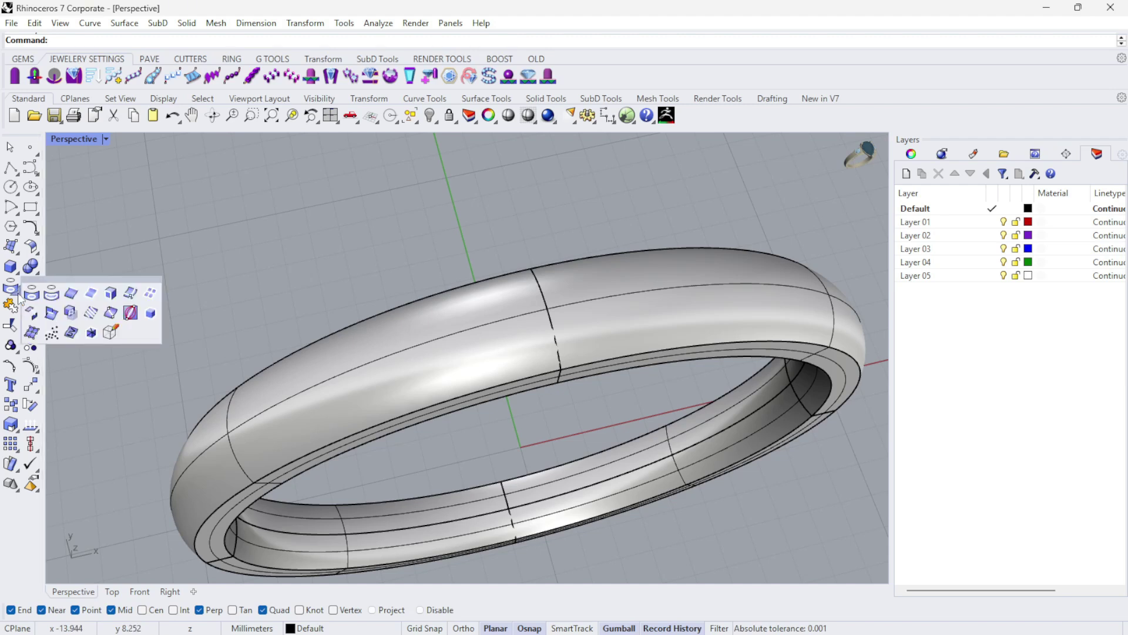
left_click(130, 297)
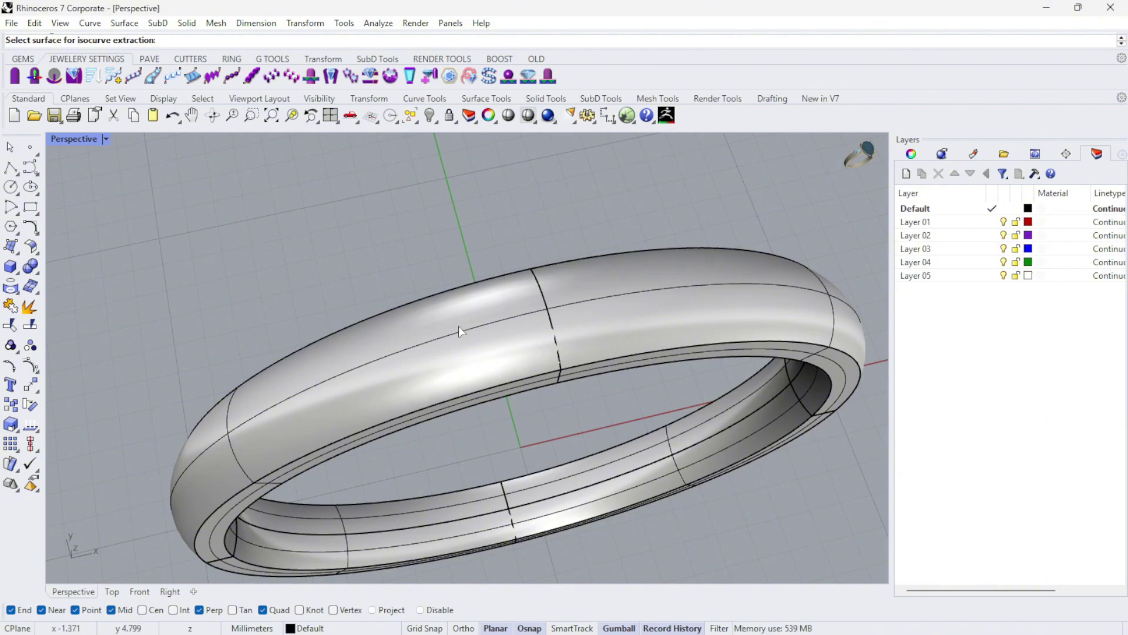
right_click_drag(492, 312, 567, 270)
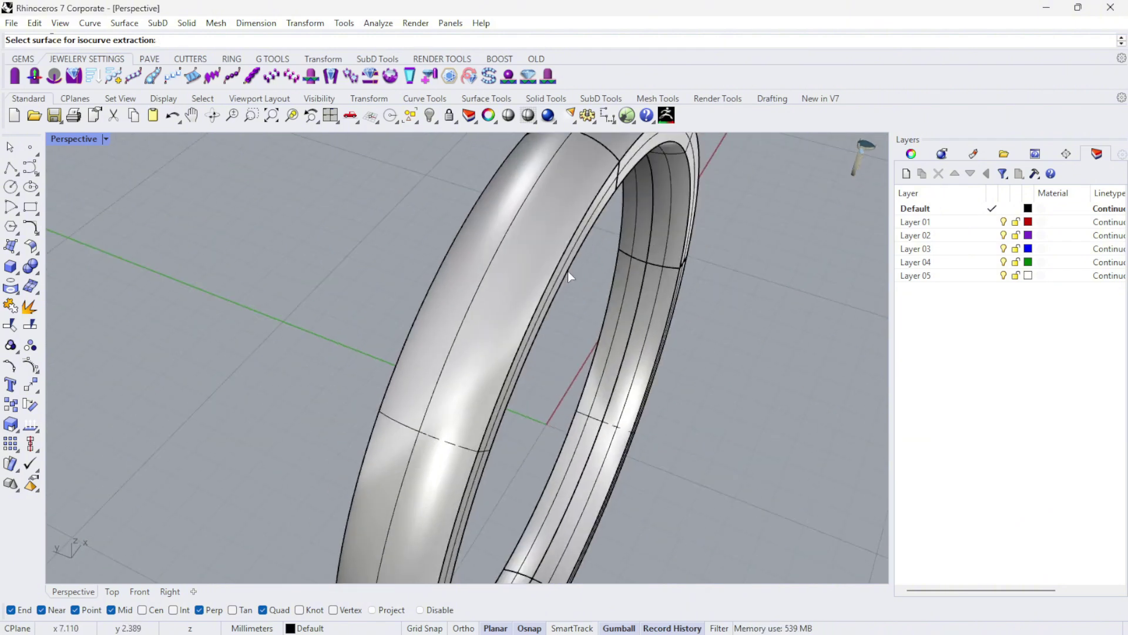
left_click(520, 274)
scroll(559, 277, "down", 3)
scroll(580, 224, "up", 3)
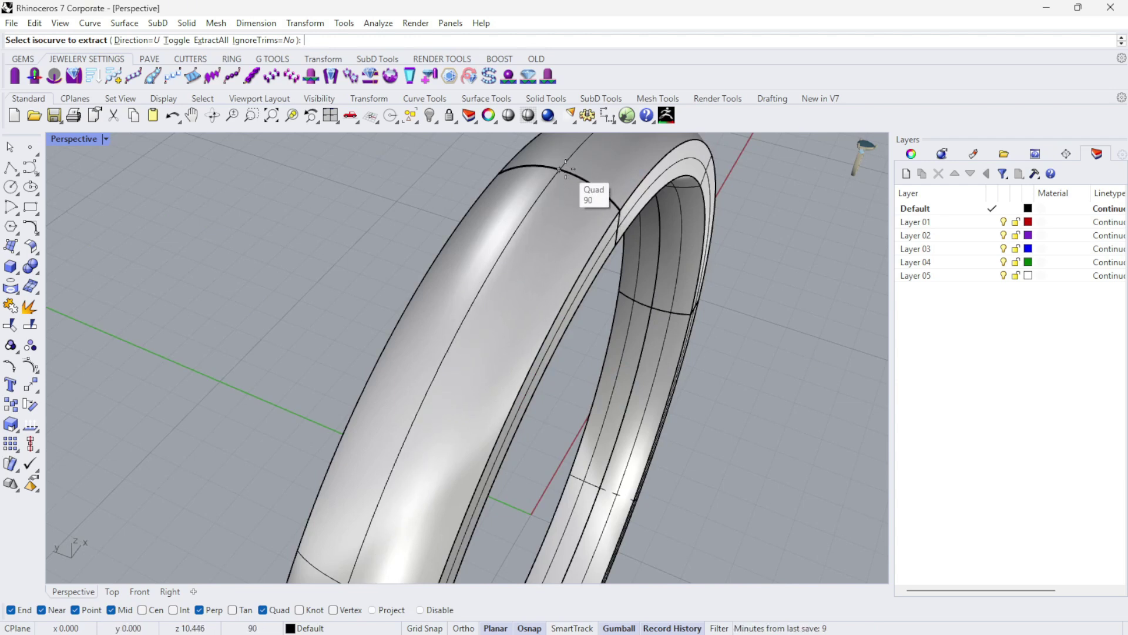
left_click(583, 184)
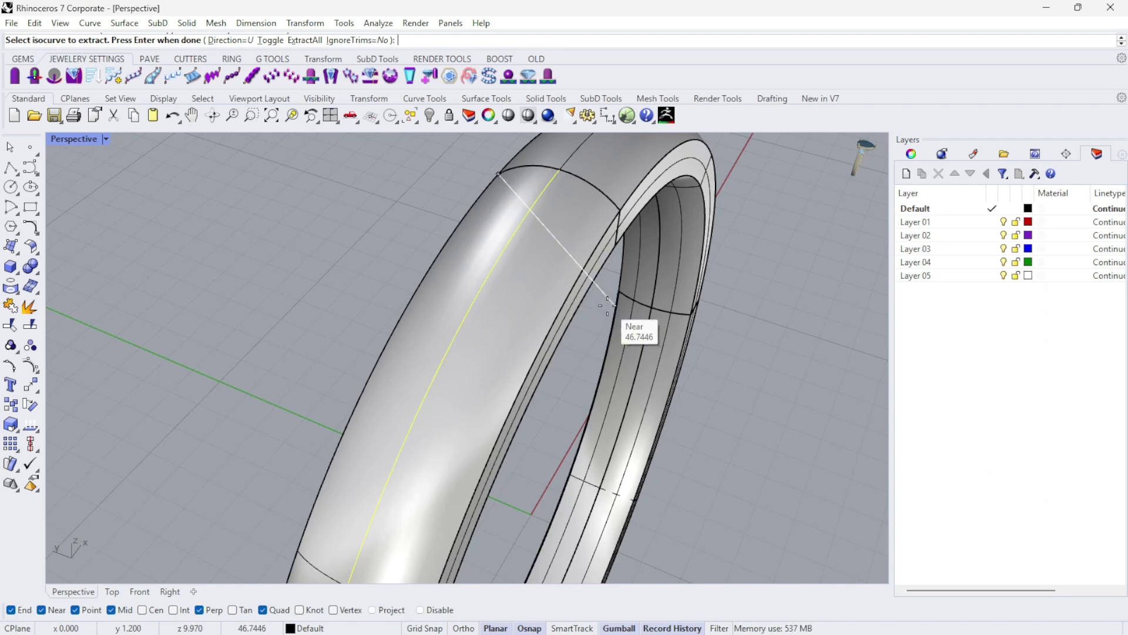
key("Return")
- Mirror a copy of the extracted isocurve to the band's other side, using a plane from its top end along the Y direction
scroll(521, 289, "down", 5)
right_click_drag(520, 289, 464, 429)
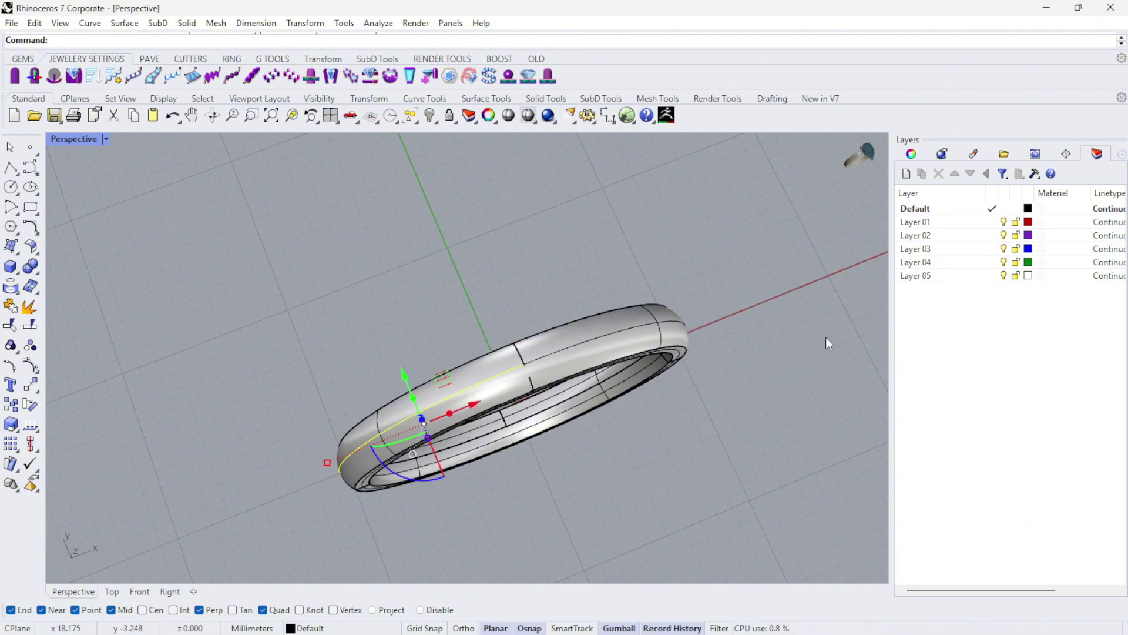
type("Mirror")
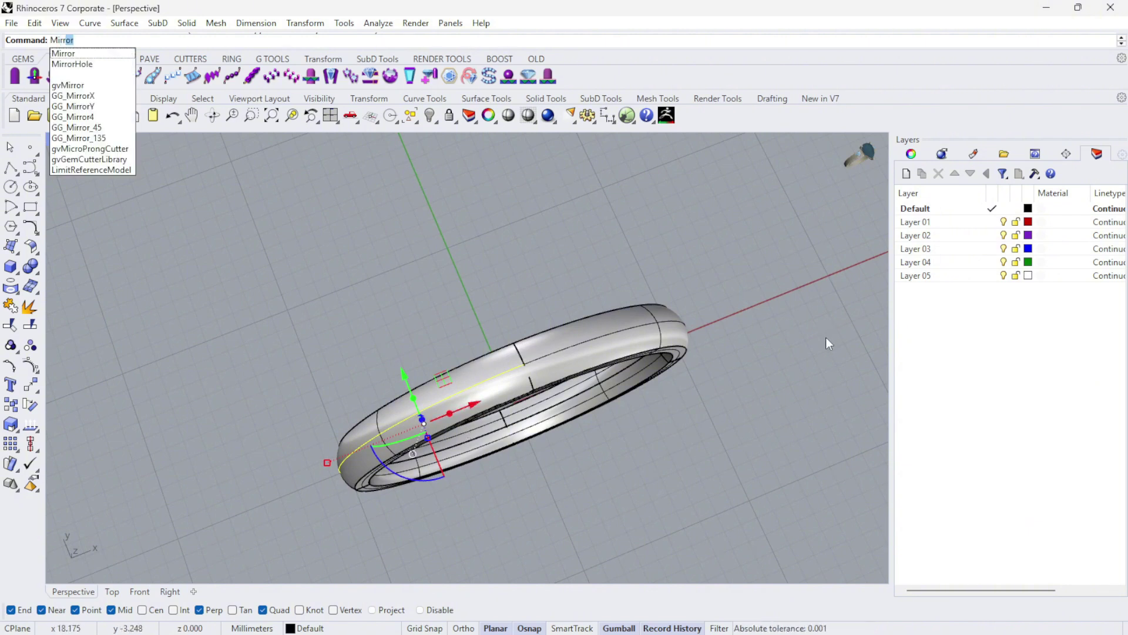
key("Return")
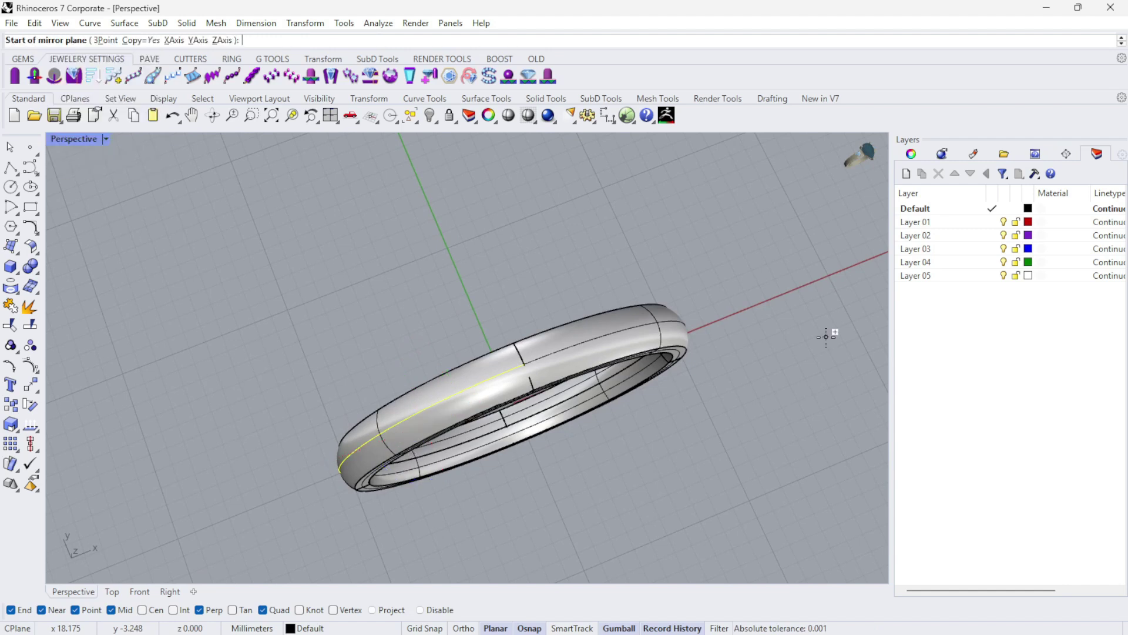
scroll(520, 364, "up", 3)
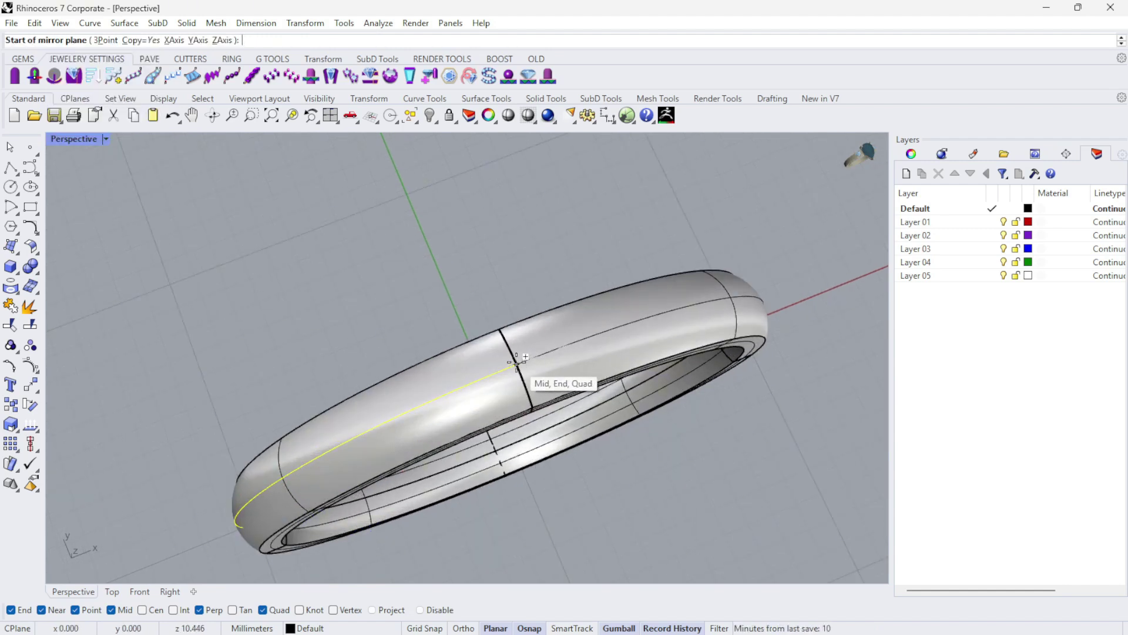
left_click(516, 361)
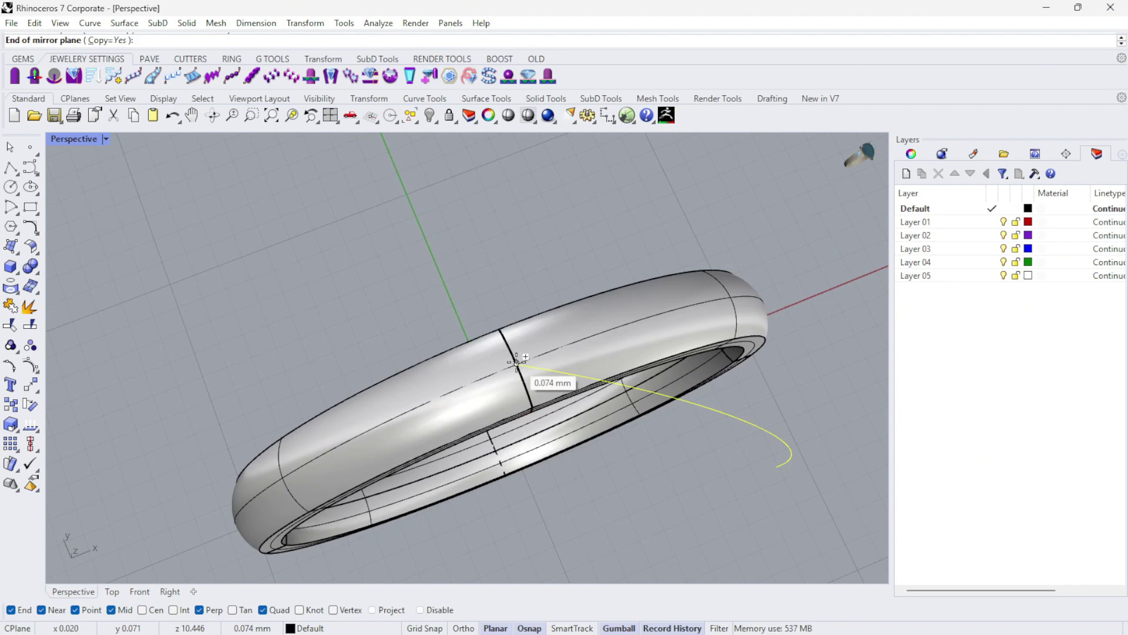
key("shift")
left_click(440, 248)
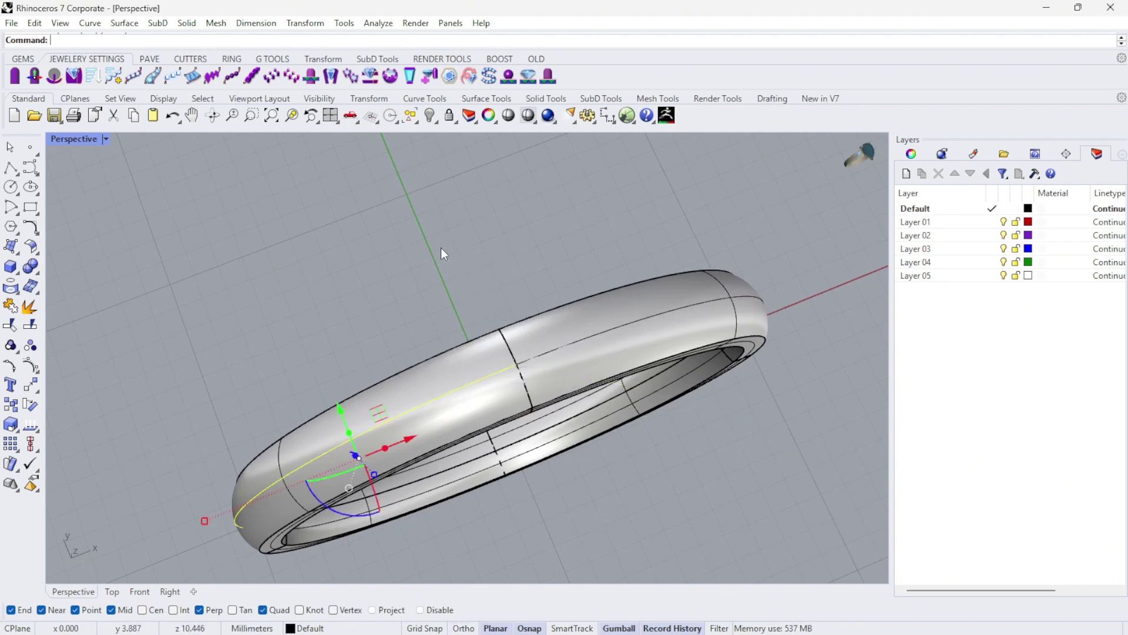
key("Escape")
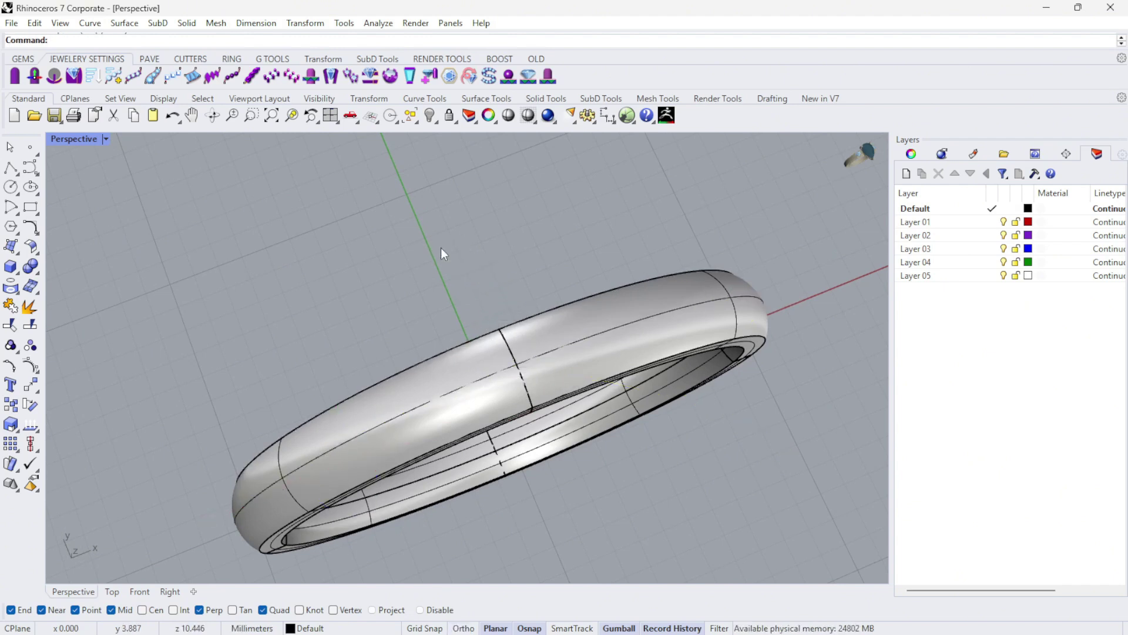
- Select the extracted curve and its mirrored copy to examine how they run over the band, and clear the selection
left_click(465, 386)
left_click(447, 400)
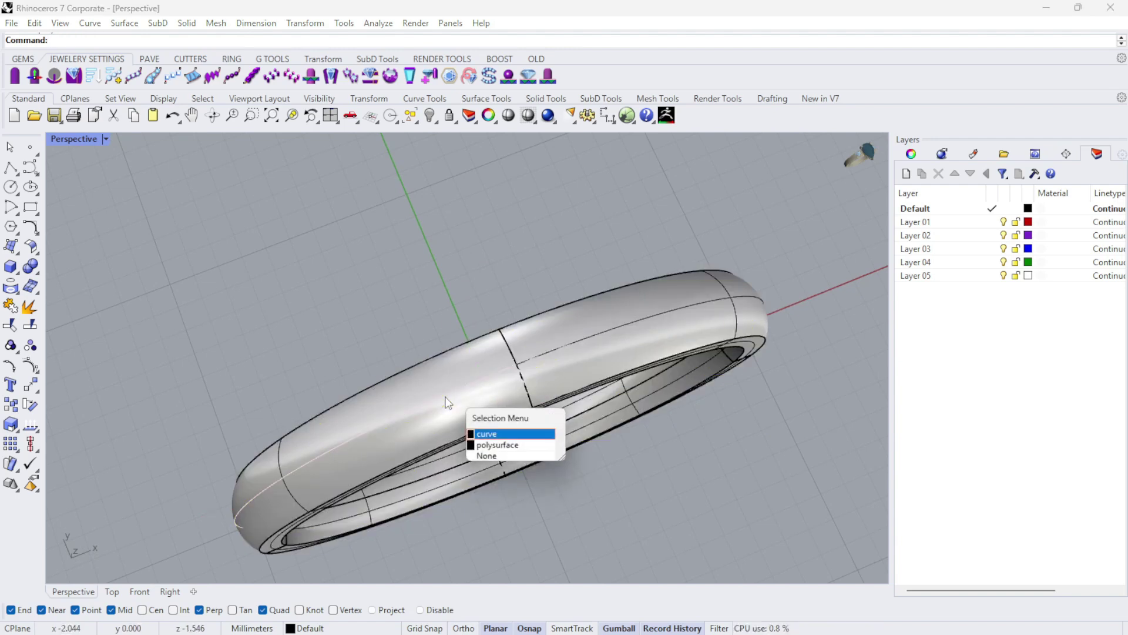
left_click(496, 434)
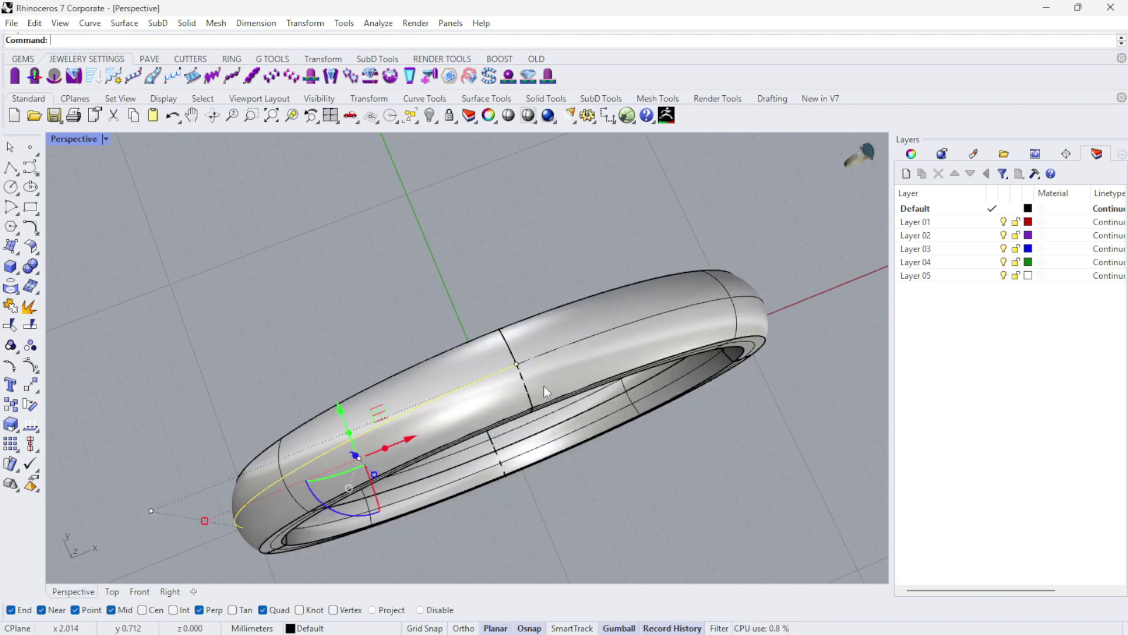
left_click(563, 351)
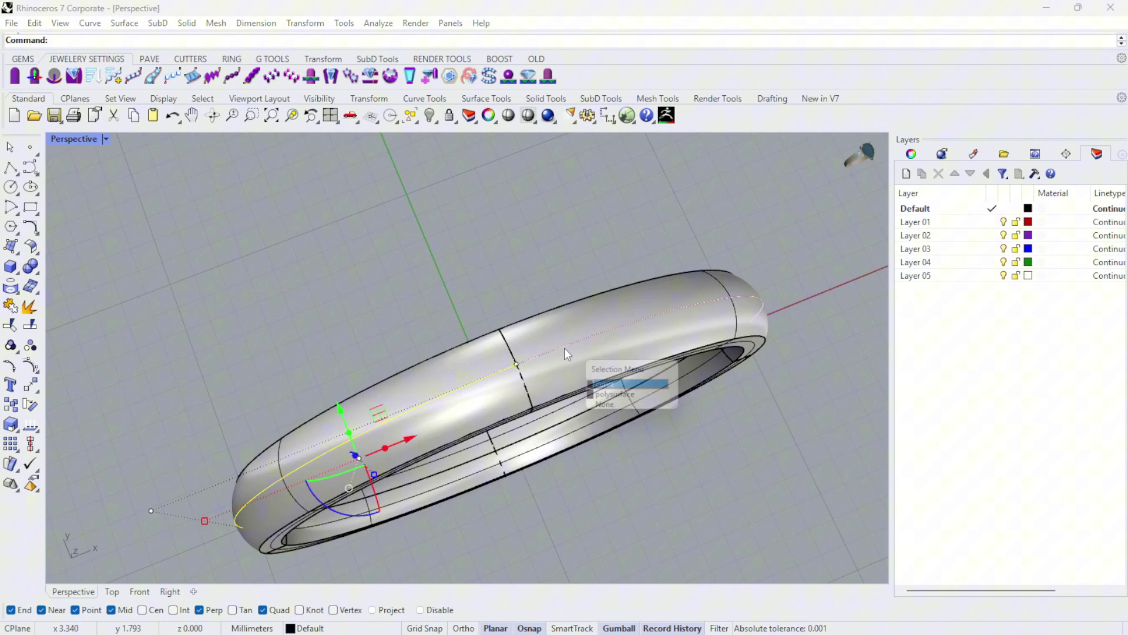
left_click(611, 386)
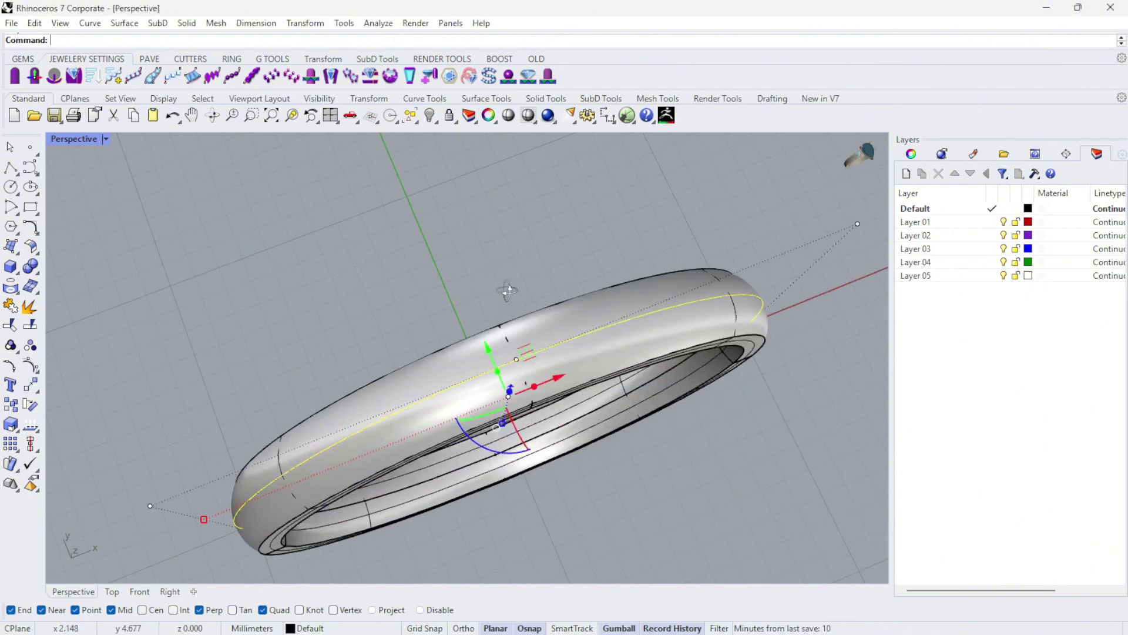
right_click_drag(506, 290, 497, 207)
left_click(426, 212)
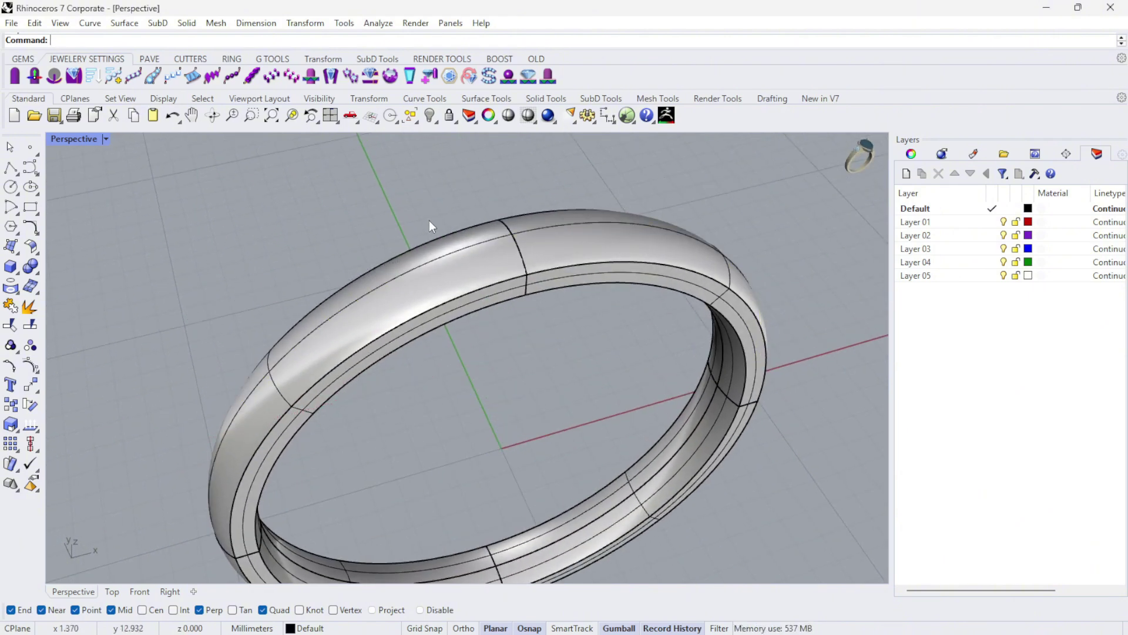
- Join the extracted isocurve and its mirrored copy into one curve over the band's crest, accepting the history break
left_click(449, 252)
left_click(508, 292)
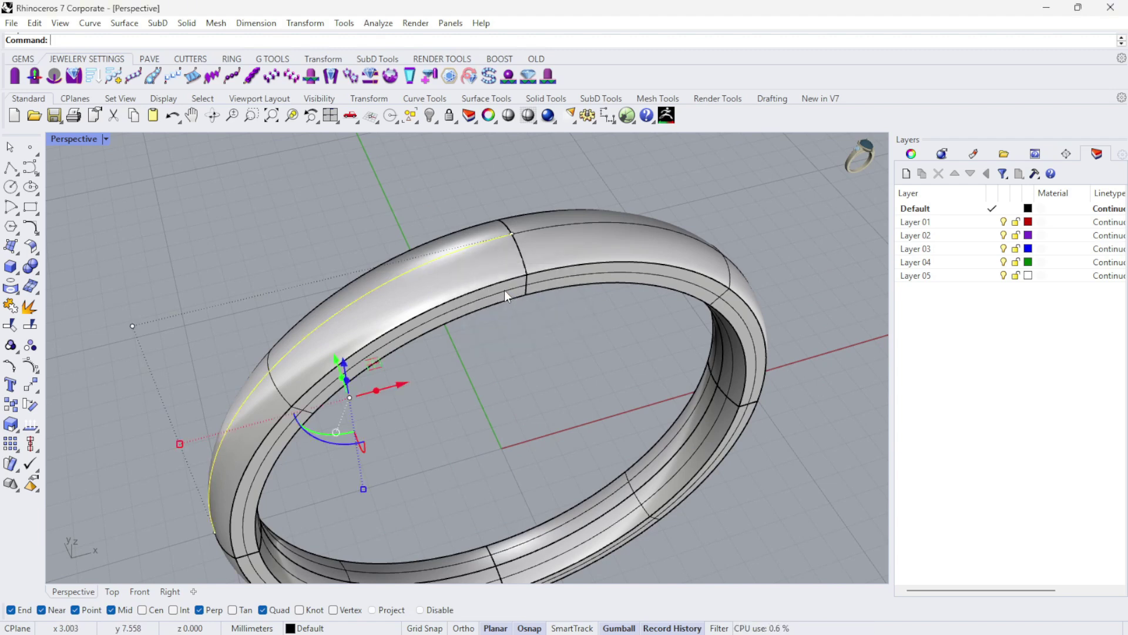
left_click(548, 229)
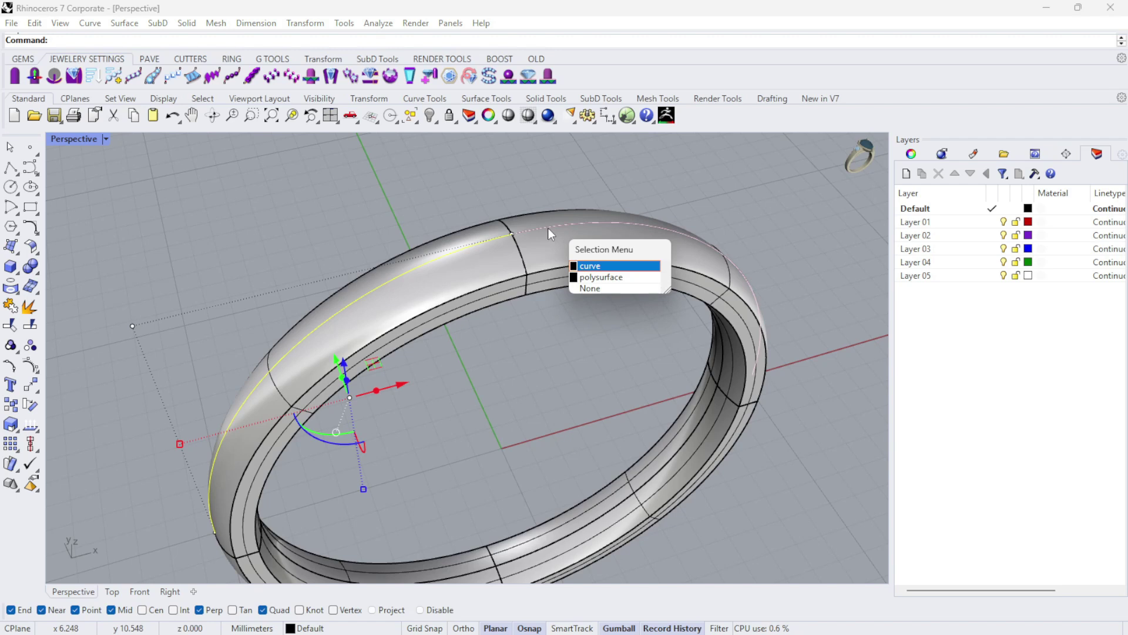
left_click(589, 266)
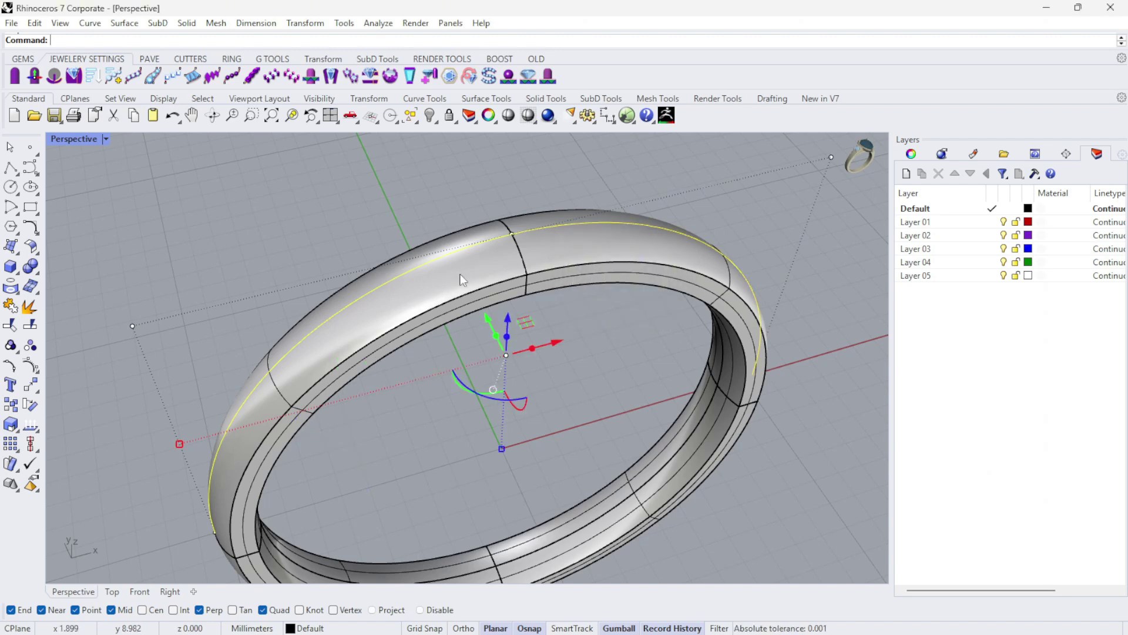
left_click(8, 308)
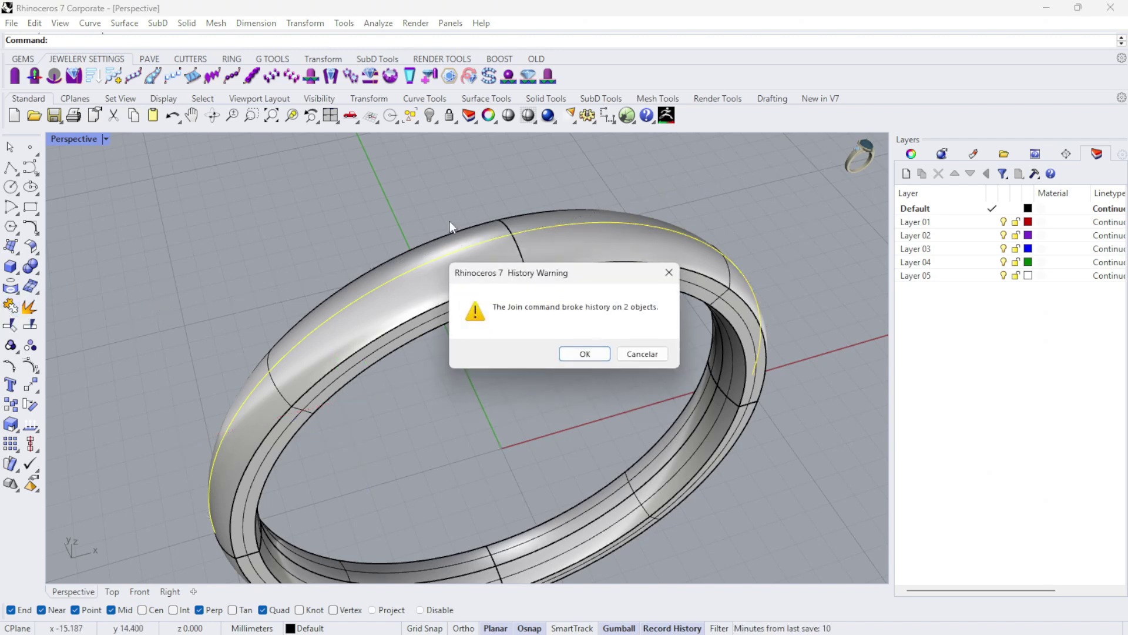
left_click(588, 351)
right_click_drag(484, 281, 514, 310)
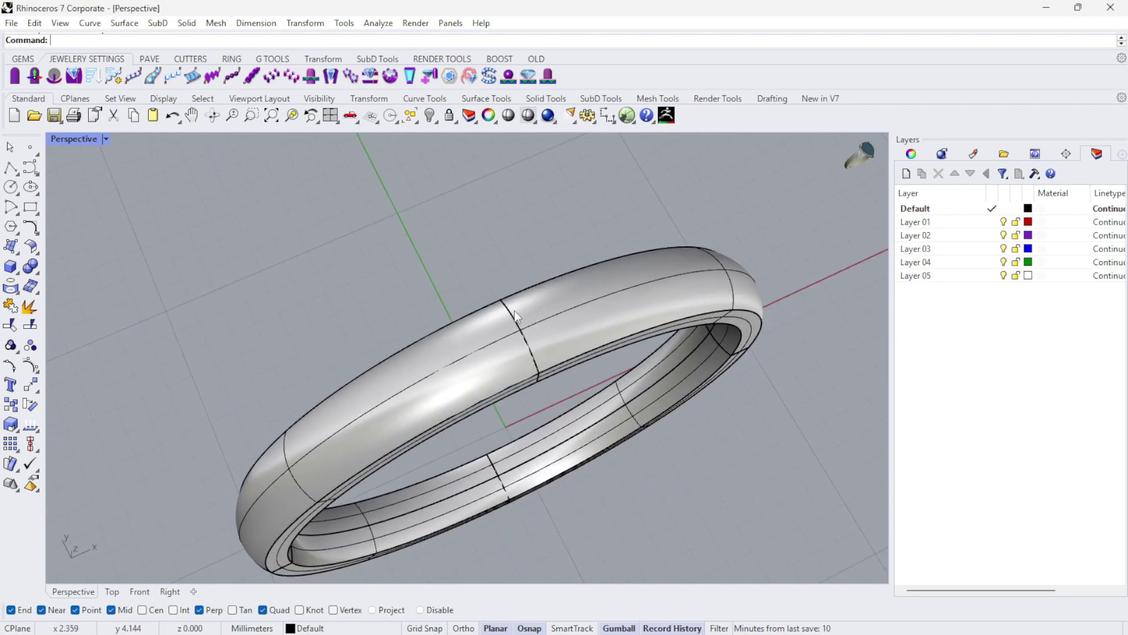
- Select the joined crest curve to examine how it runs over the band, and clear the selection
left_click(532, 317)
left_click(594, 367)
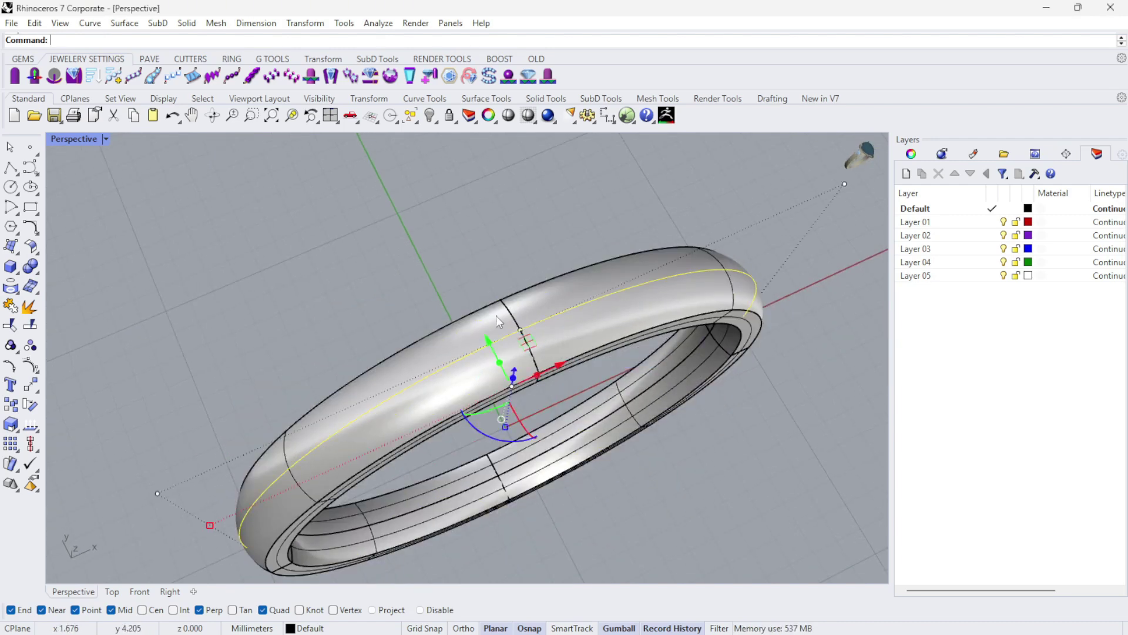
left_click_drag(489, 339, 564, 443)
key("Escape")
- Preview a row of gems along the band's joined crest curve with the Gems on Curve tool
right_click_drag(564, 448, 780, 329)
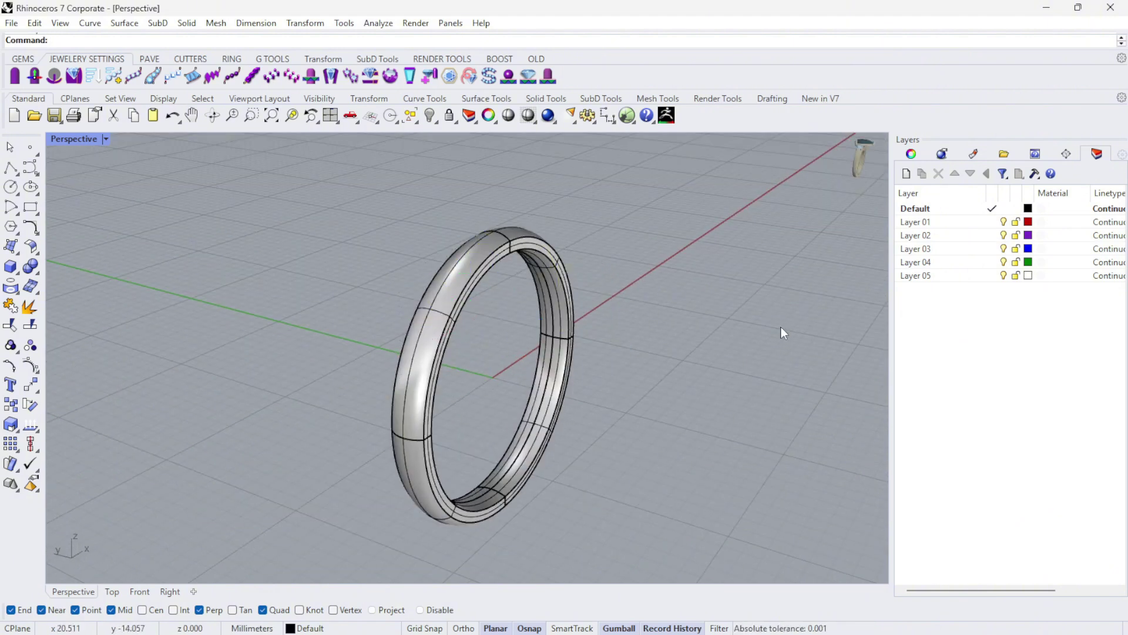
scroll(464, 276, "up", 4)
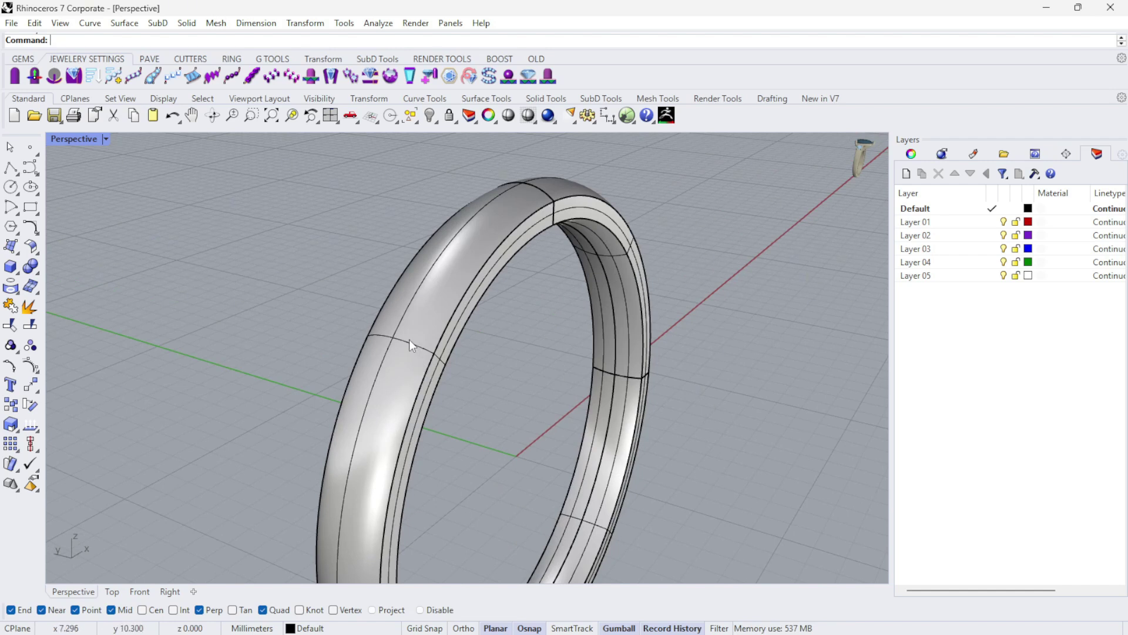
left_click(416, 282)
left_click(462, 322)
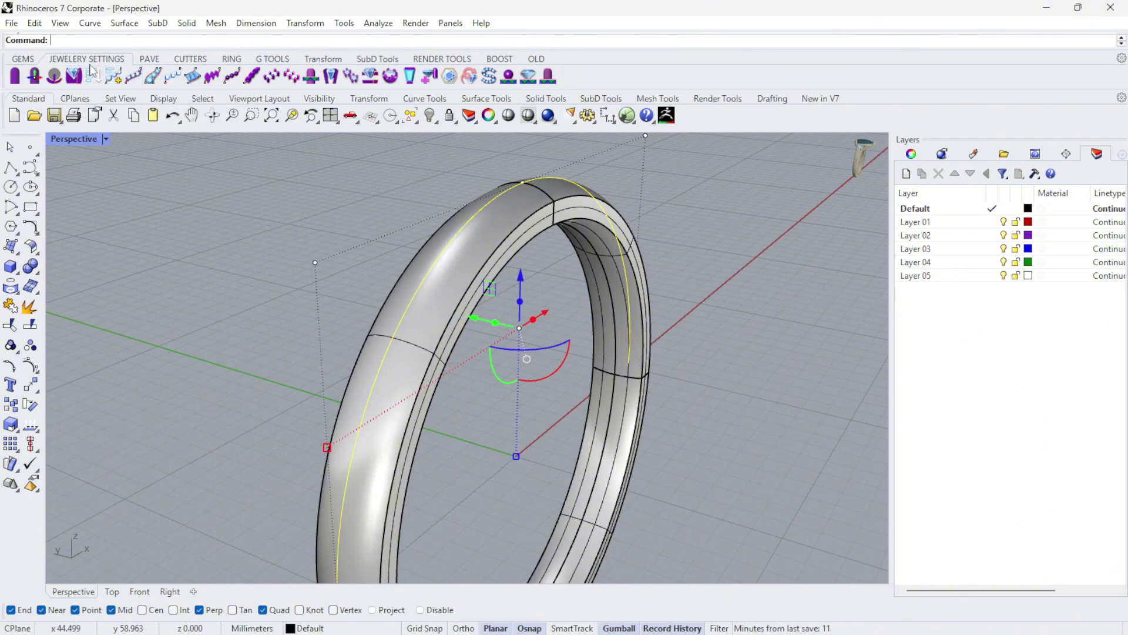
left_click(113, 74)
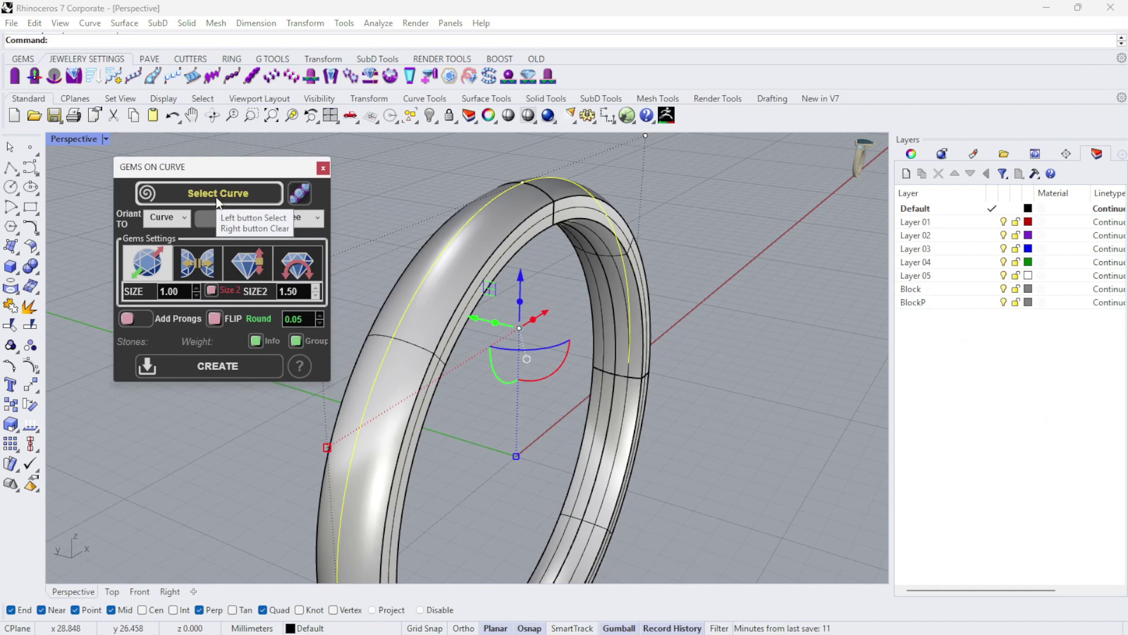
left_click(217, 194)
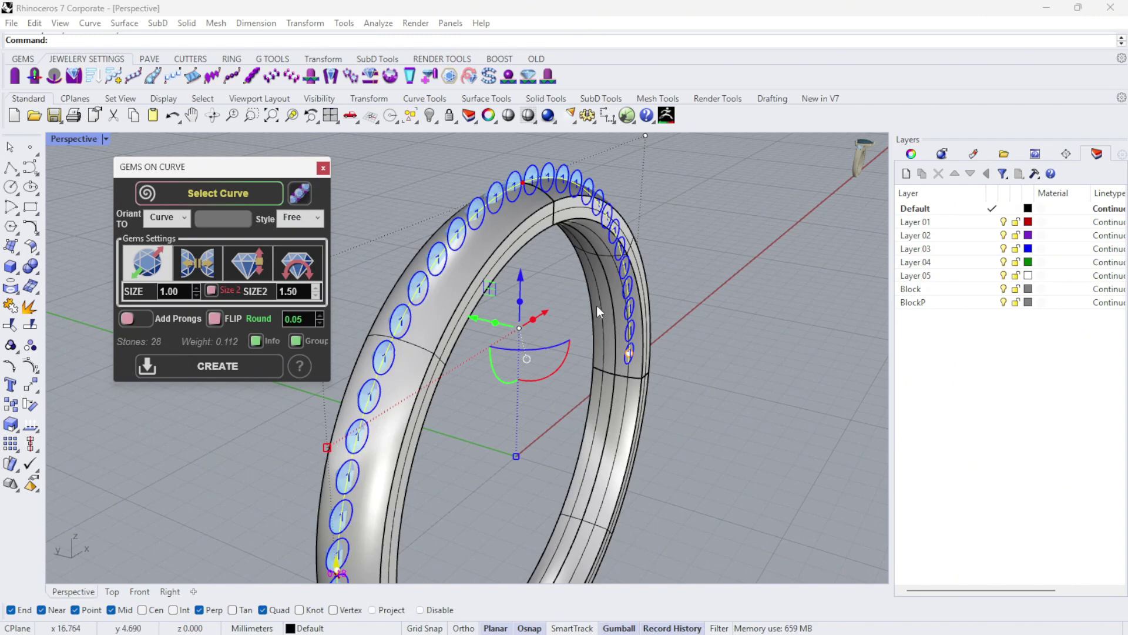
- Switch the gems' orientation from the curve to Object and pick the ring band as the reference object
right_click_drag(597, 305, 751, 323)
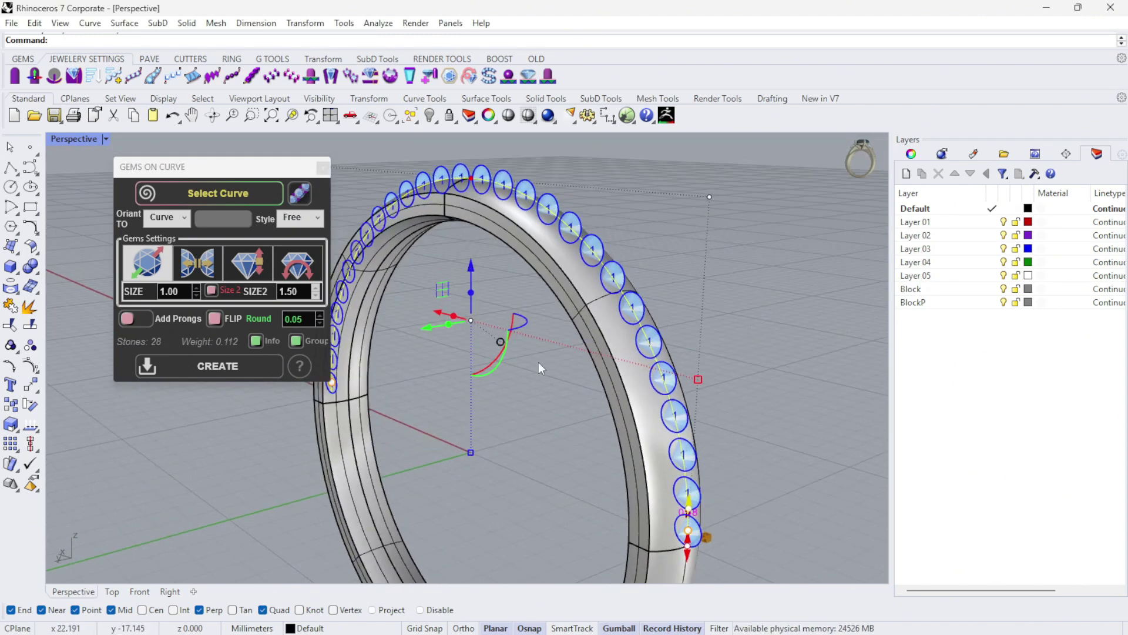
right_click_drag(711, 409, 675, 376)
right_click_drag(658, 264, 517, 192)
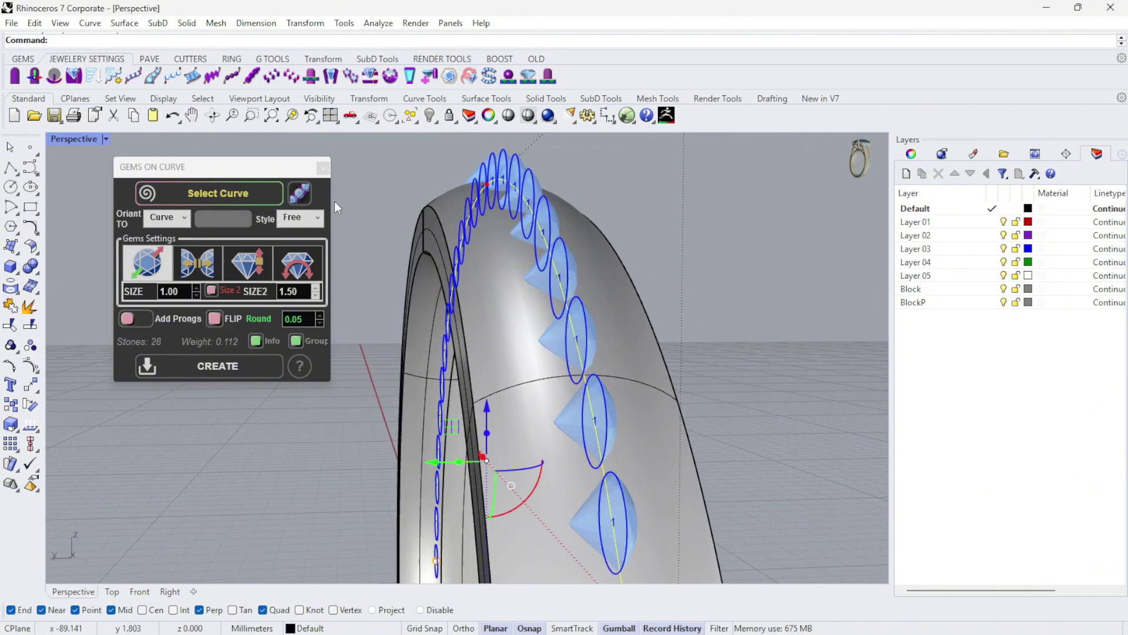
left_click(186, 218)
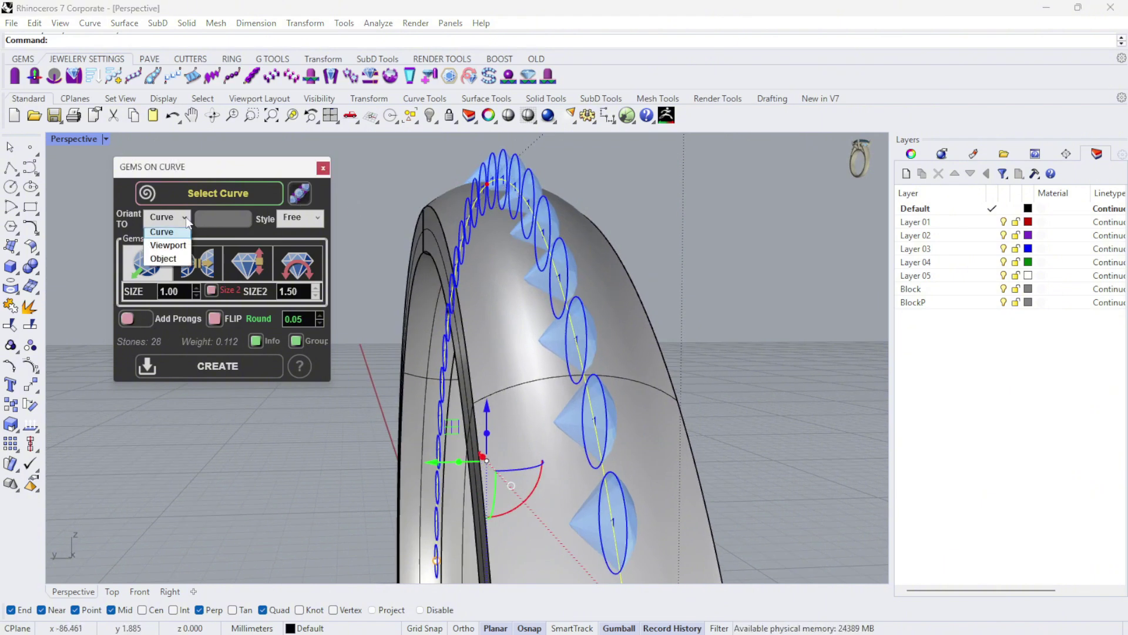
left_click(168, 262)
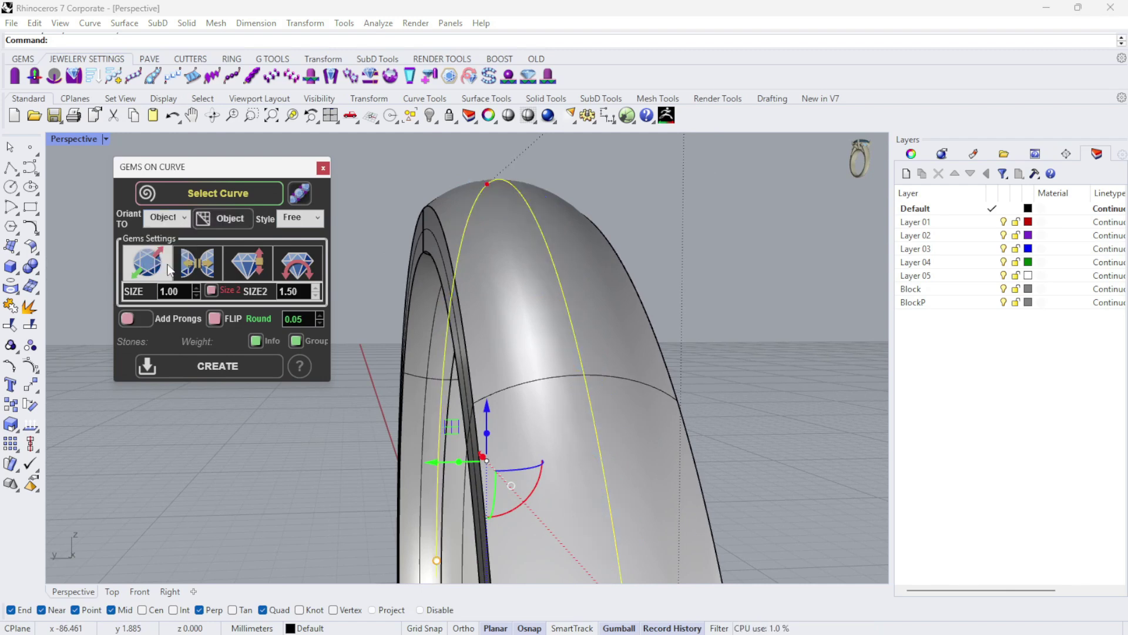
left_click(222, 220)
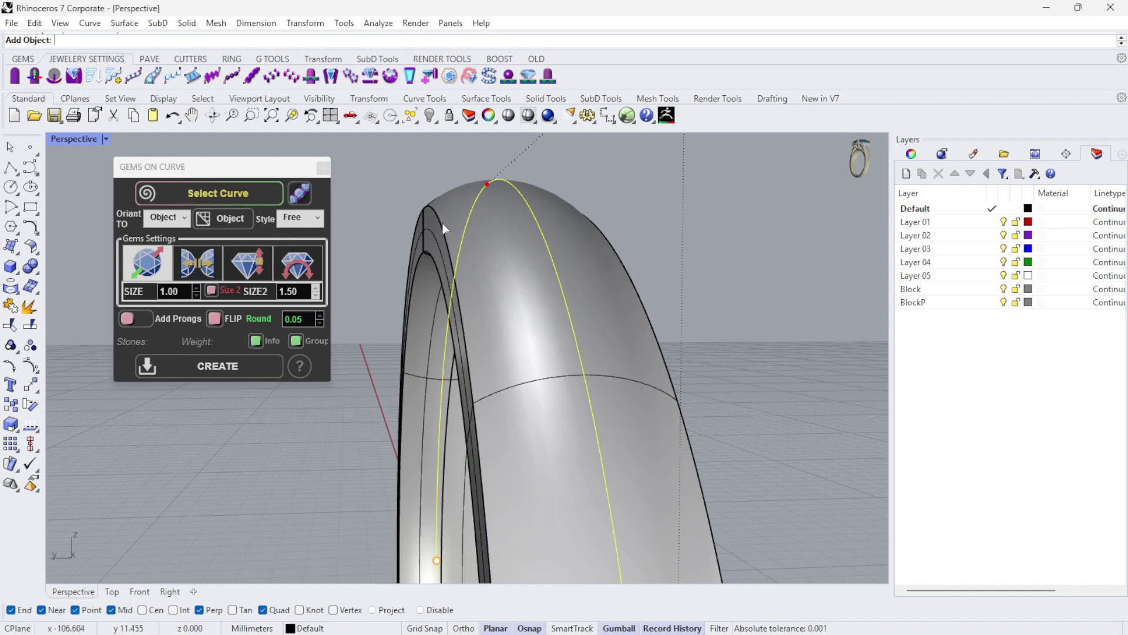
left_click(493, 212)
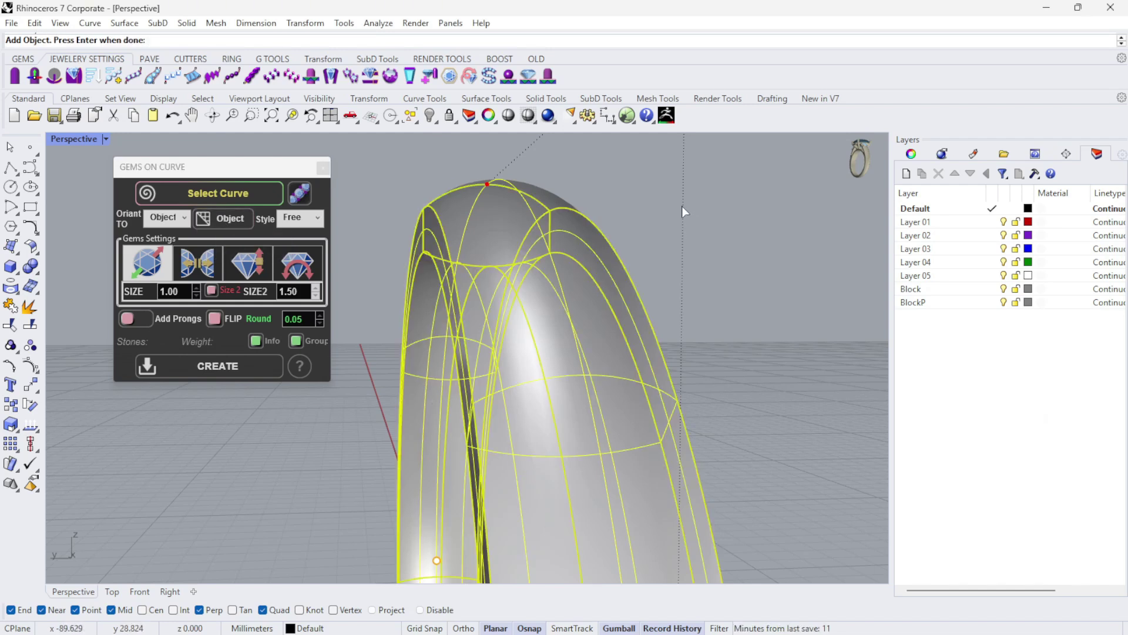
left_click(230, 220)
right_click_drag(715, 221, 718, 269)
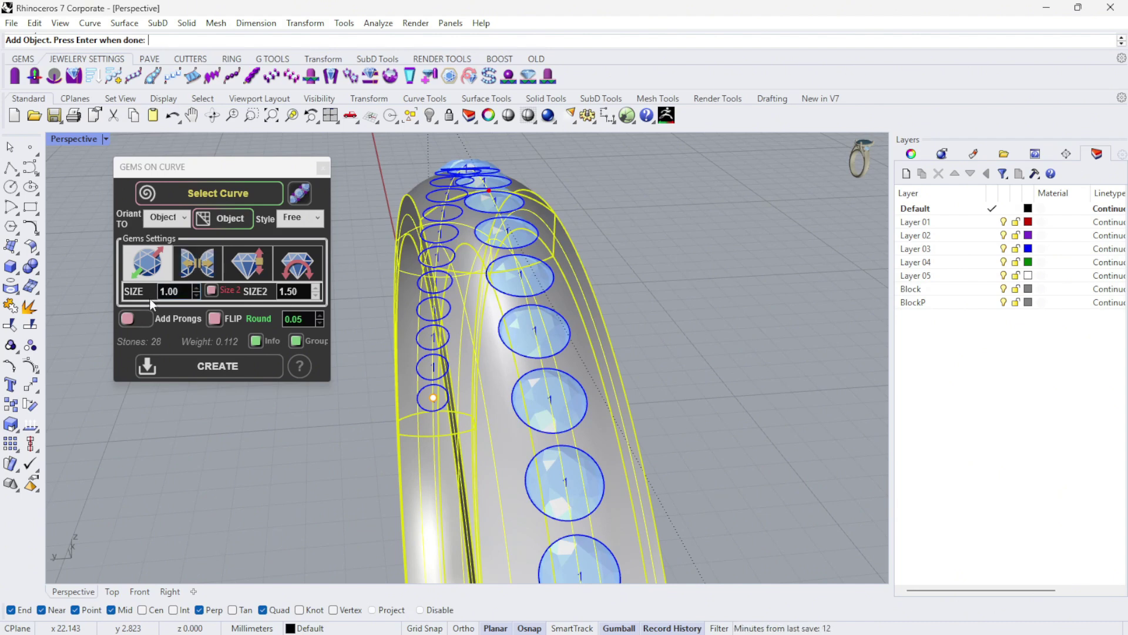
- Look through the gem size, gap, Z offset and rotation settings
left_click(194, 259)
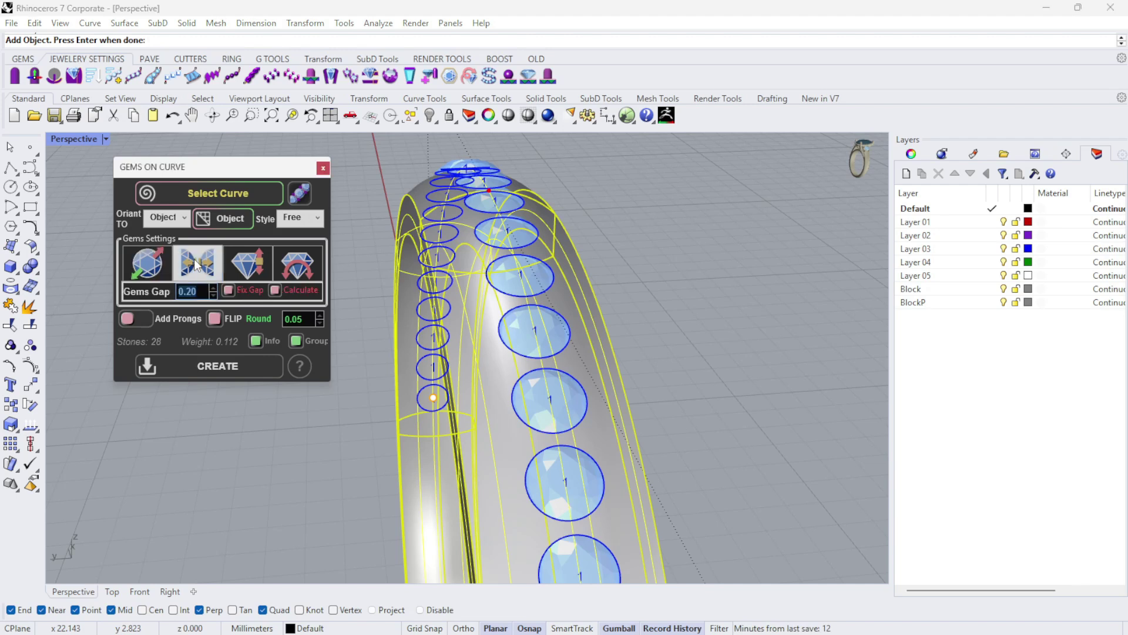
left_click(247, 265)
left_click(300, 270)
left_click(271, 268)
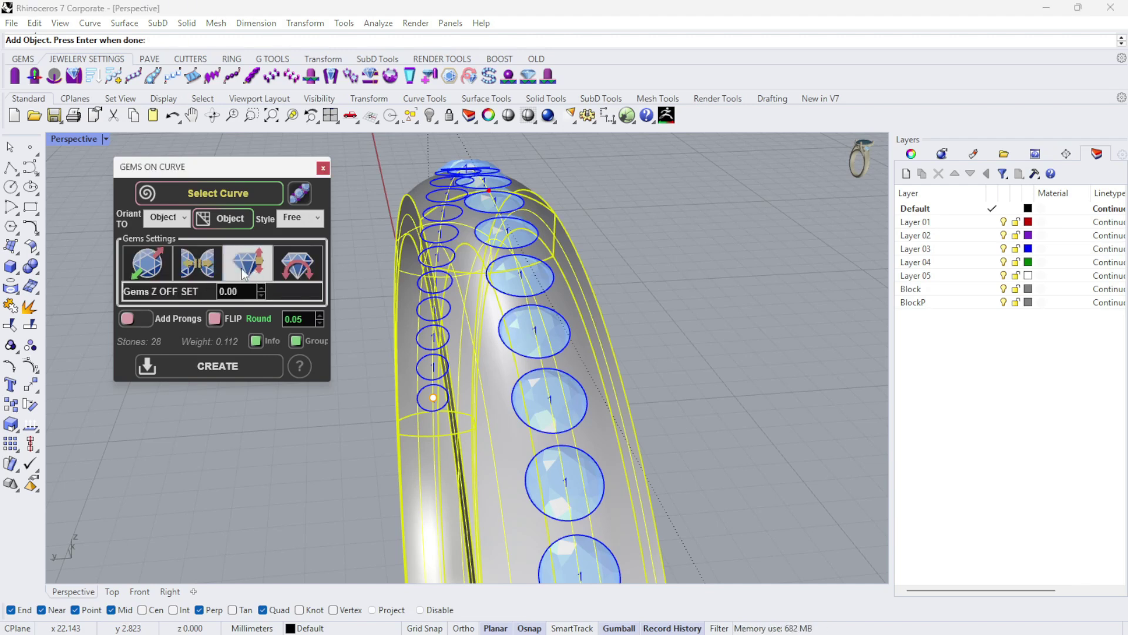
left_click(140, 268)
left_click(197, 265)
left_click(262, 267)
left_click(298, 265)
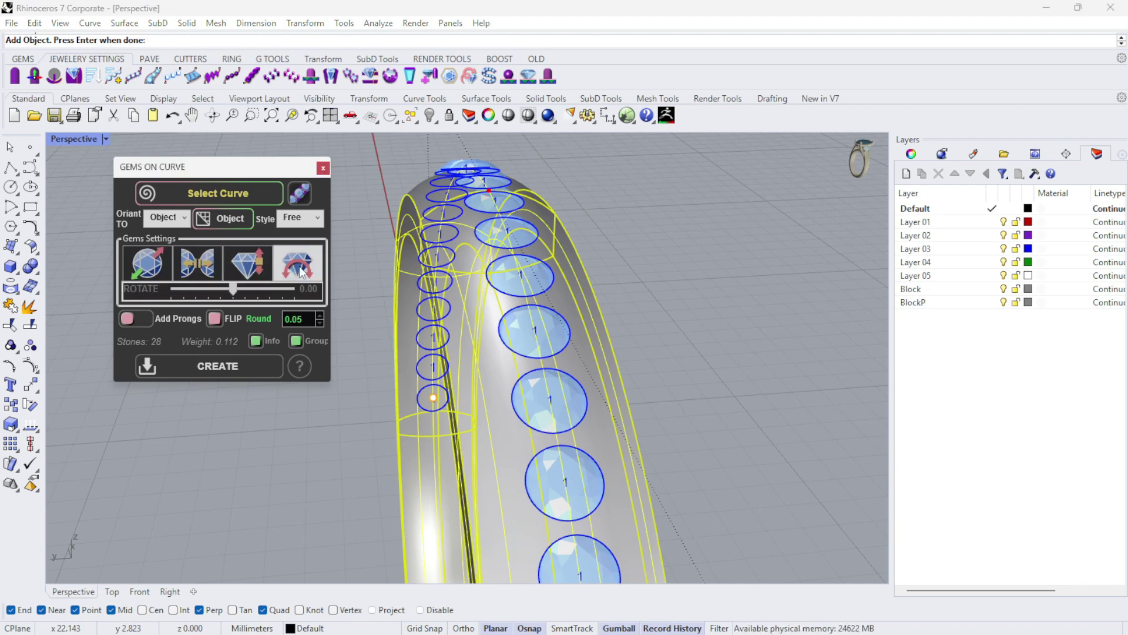
- Set the size of the gems on the crest curve to 1.50
left_click(156, 260)
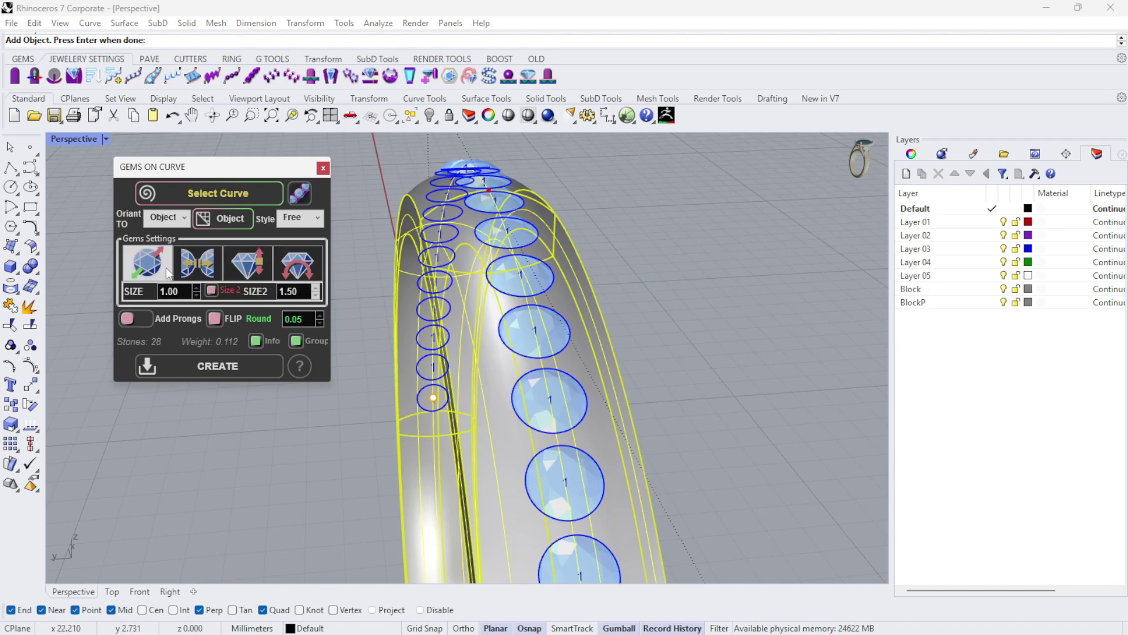
left_click(198, 288)
left_click(197, 288)
left_click(197, 288)
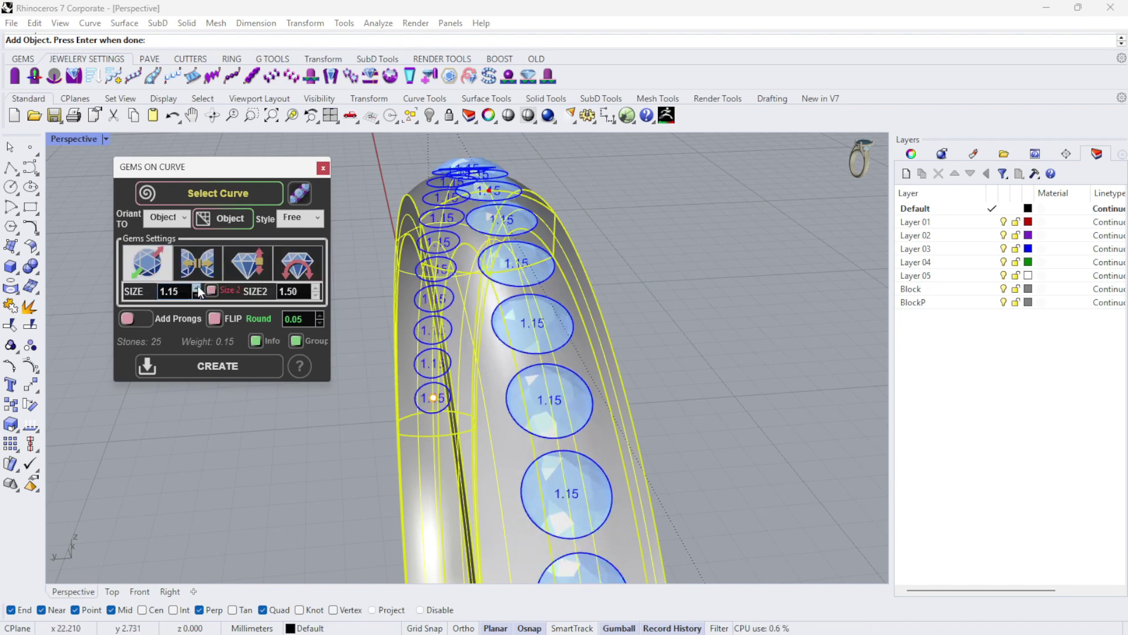
left_click(198, 288)
left_click(198, 288)
left_click(198, 288)
left_click(197, 287)
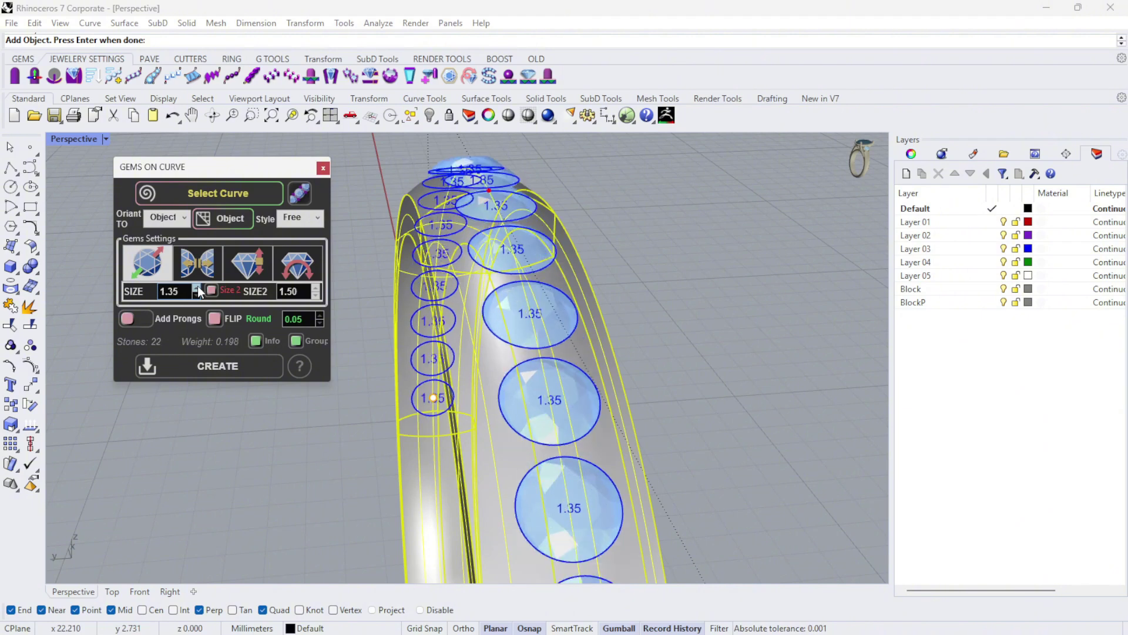
left_click(197, 288)
left_click(198, 288)
left_click(197, 288)
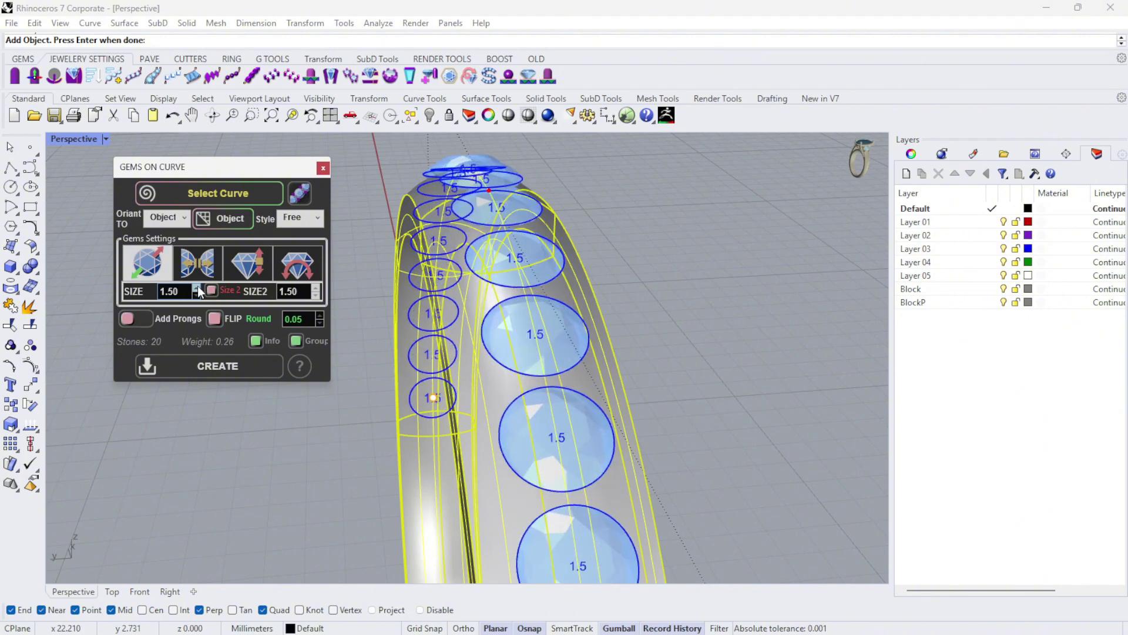
- Set the gap between the gems to 0.15
left_click(197, 263)
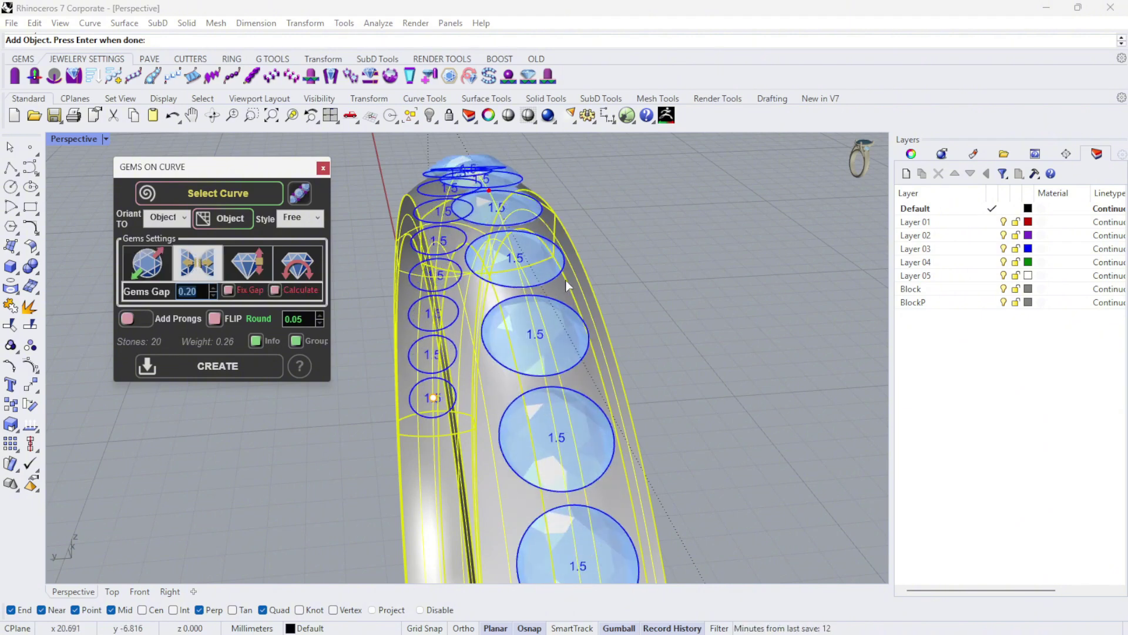
left_click(213, 297)
left_click(213, 296)
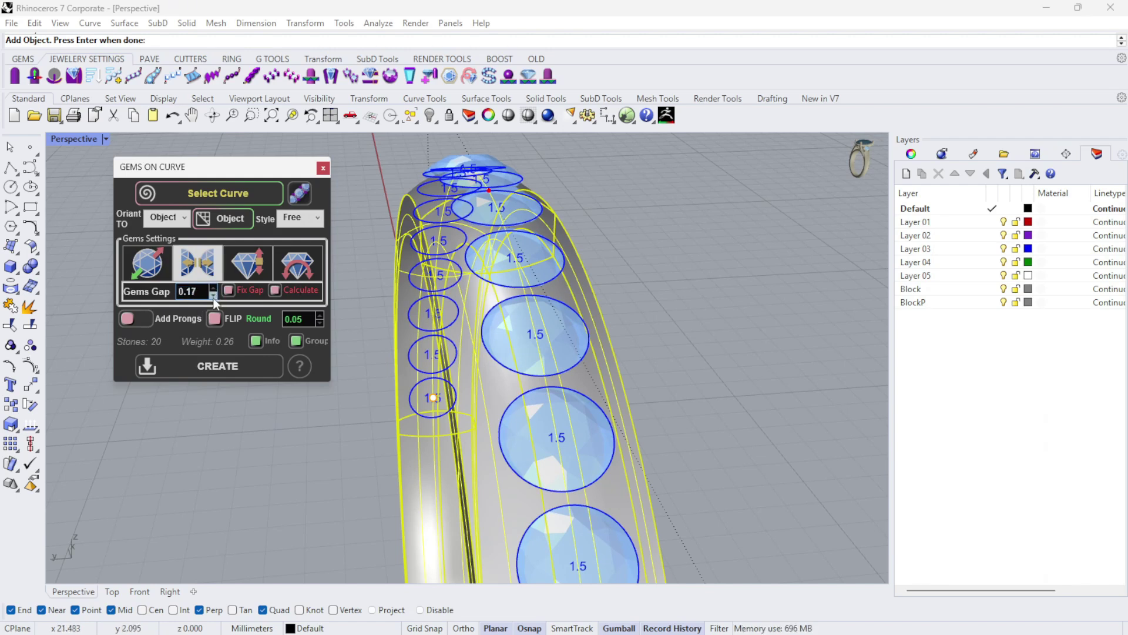
left_click(214, 297)
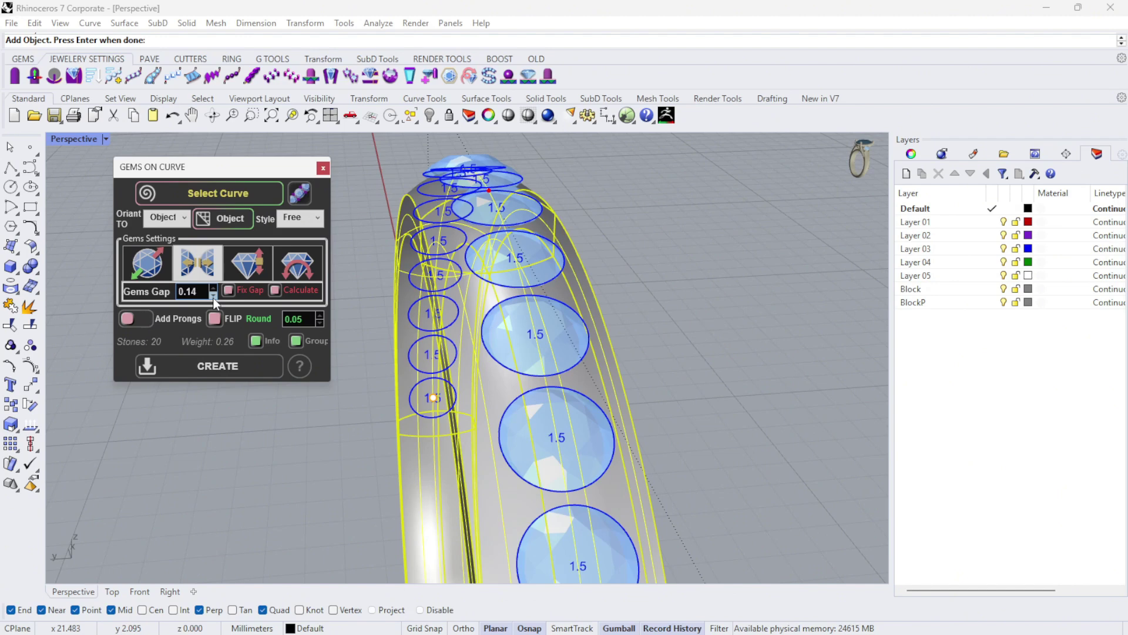
left_click(213, 297)
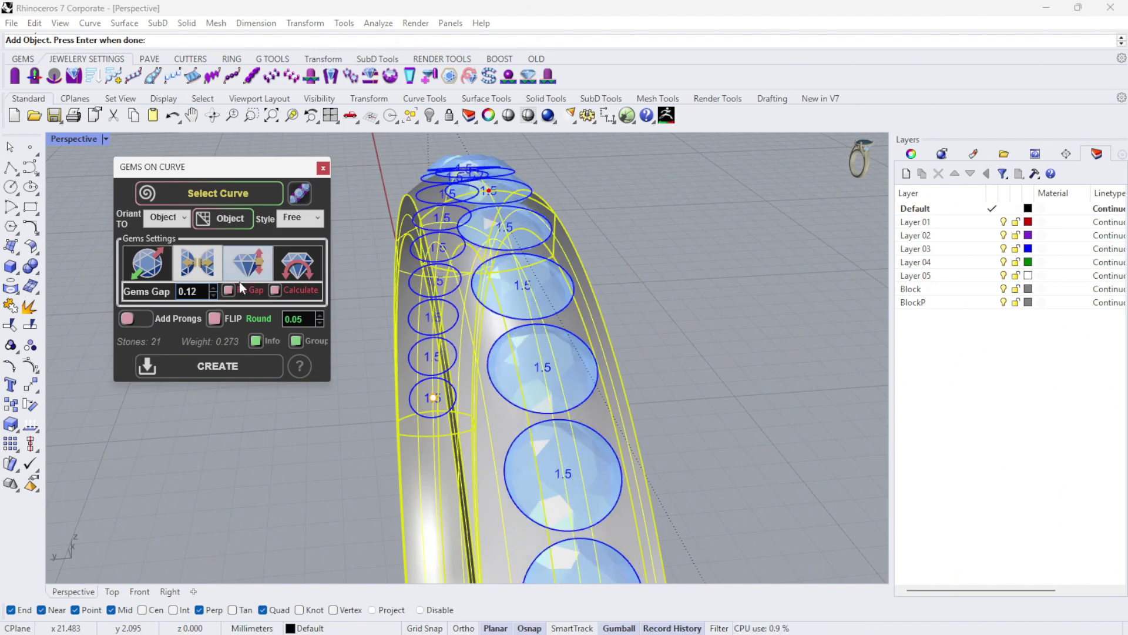
left_click(213, 288)
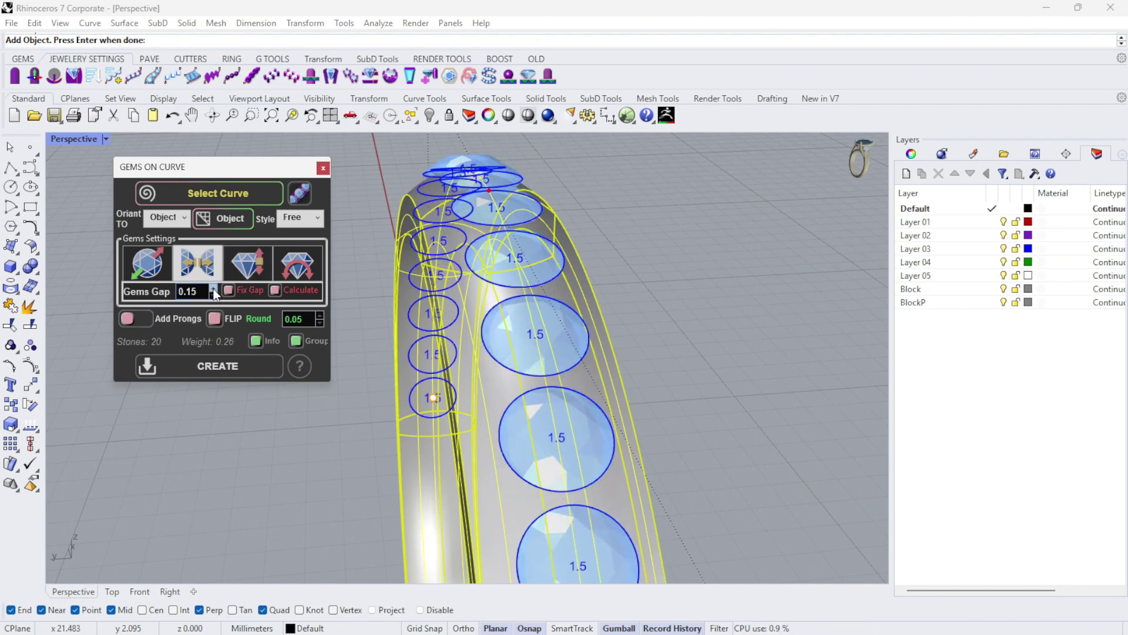
- Try raising the gems above the band with a Z offset of 0.08, and return the offset to 0.00
left_click(254, 270)
right_click_drag(606, 263, 809, 215)
scroll(458, 158, "up", 12)
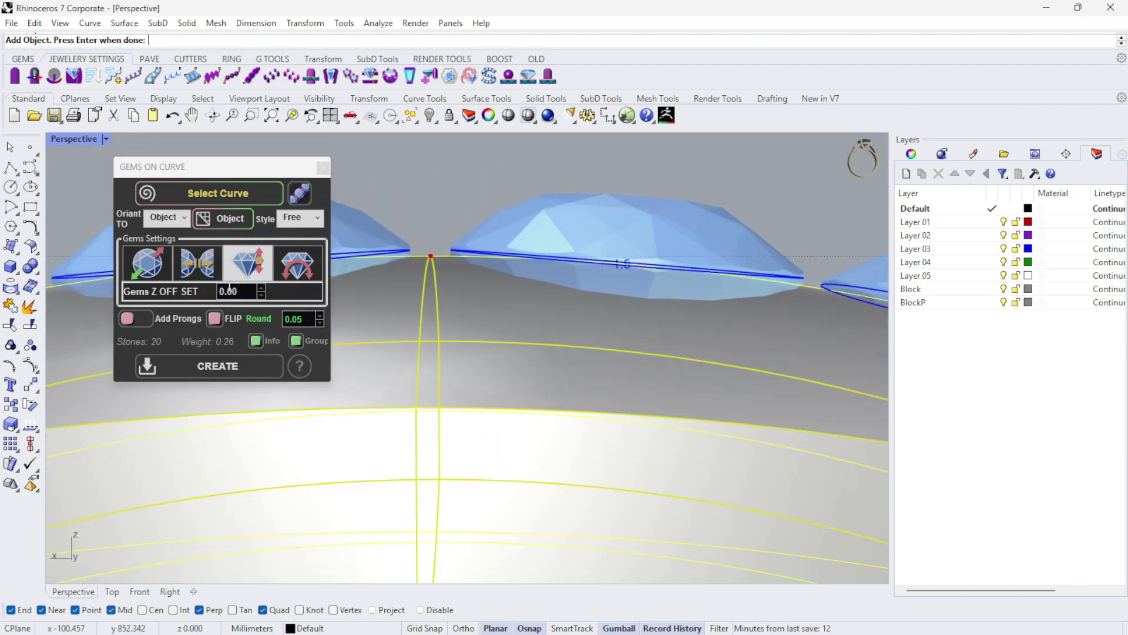
left_click(260, 289)
left_click(261, 289)
left_click(261, 289)
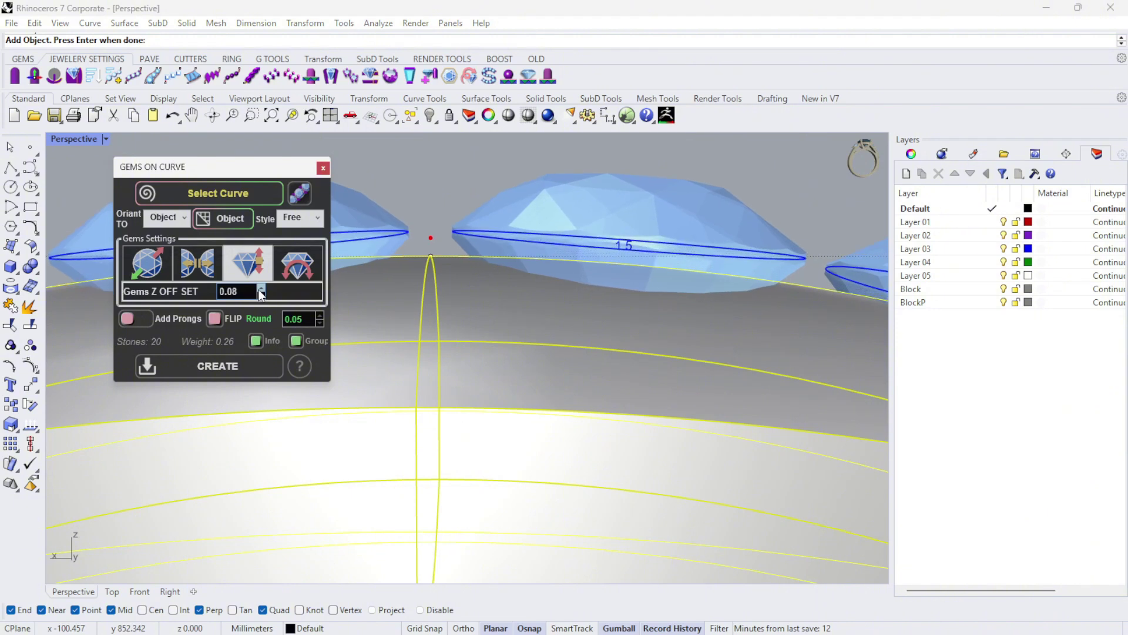
left_click(261, 295)
left_click(260, 295)
left_click(261, 295)
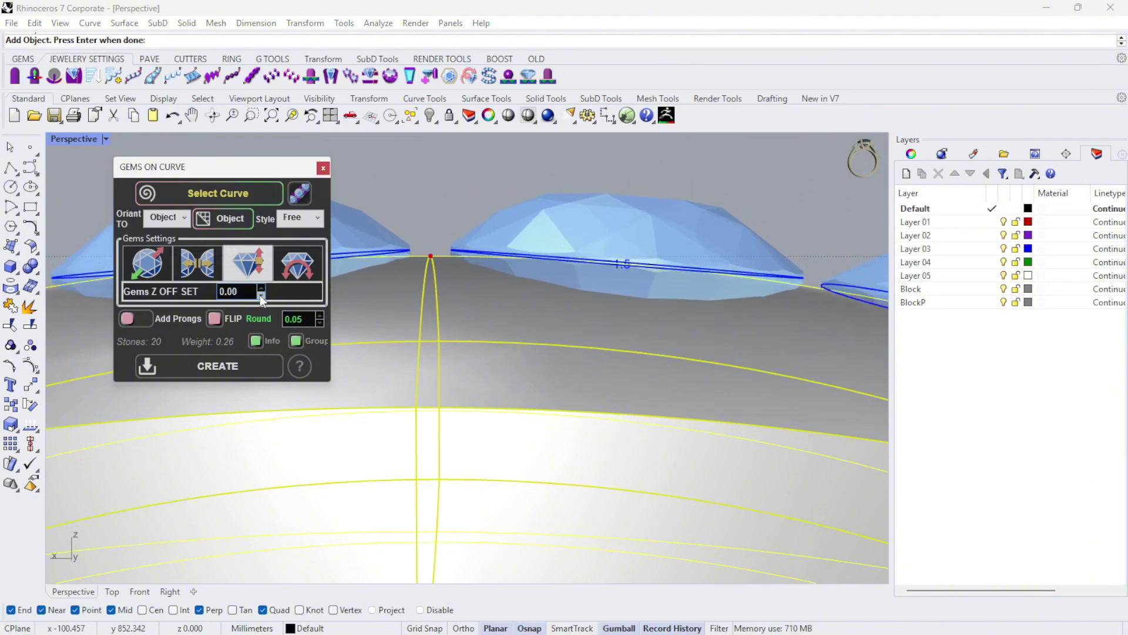
- Sink the gems into the band with a Z offset of -0.20
left_click(261, 295)
left_click(260, 295)
left_click(260, 295)
left_click(261, 295)
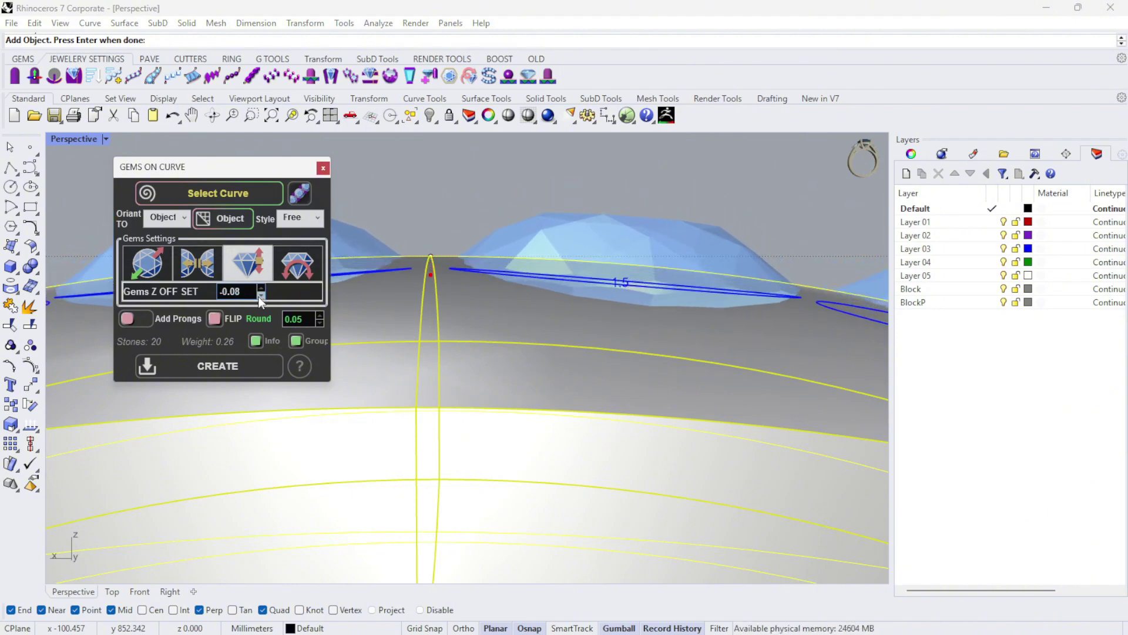
left_click(259, 296)
left_click(259, 295)
left_click(259, 295)
left_click(259, 296)
left_click(259, 295)
left_click(259, 295)
left_click(259, 295)
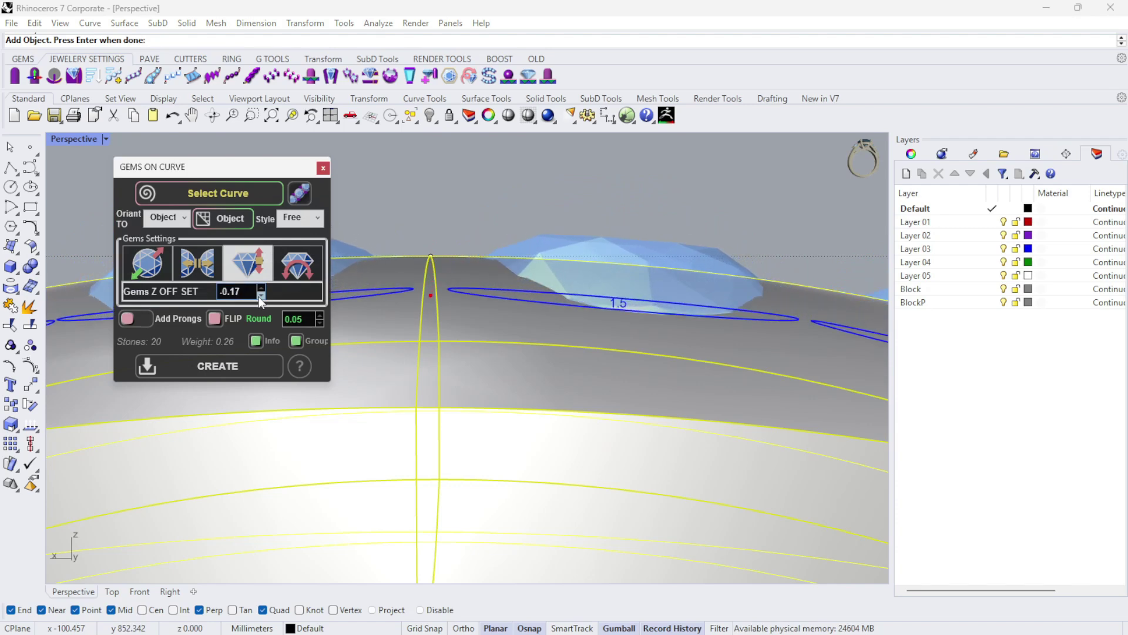
left_click(259, 296)
left_click(259, 296)
left_click(260, 296)
- Lower the gems' Z offset to -0.23 and check how deep they sit in the band
right_click_drag(714, 210, 733, 306)
scroll(732, 305, "down", 10)
right_click_drag(633, 242, 617, 144)
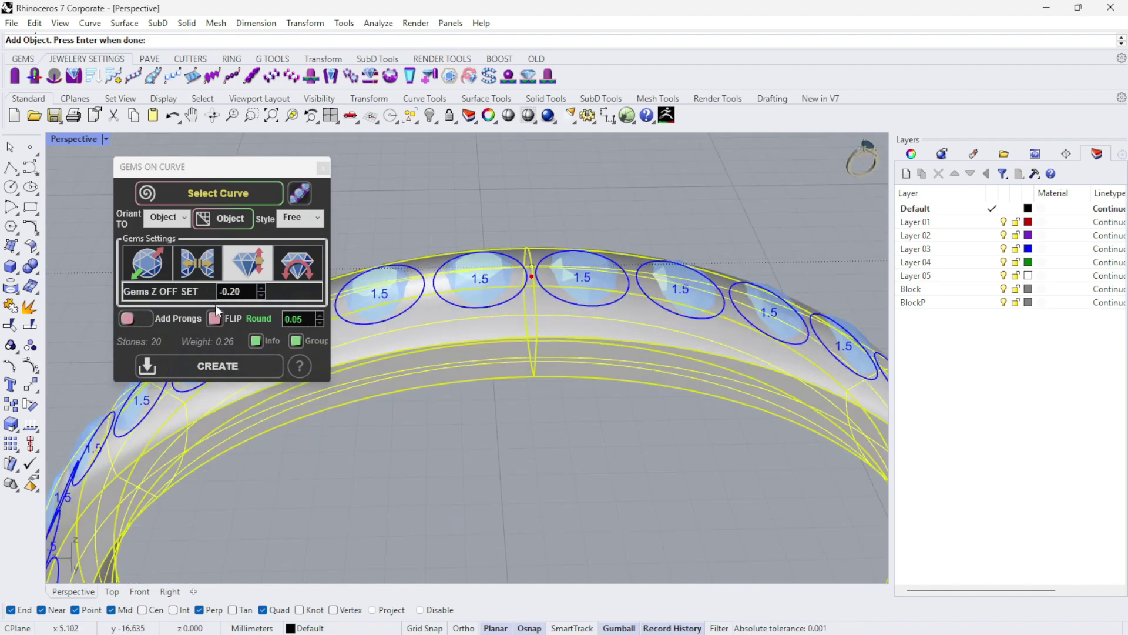
left_click(261, 296)
left_click(261, 296)
left_click(261, 295)
mouse_move(705, 311)
right_mouse_down()
mouse_move(687, 193)
mouse_move(688, 302)
right_mouse_up()
scroll(450, 261, "up", 10)
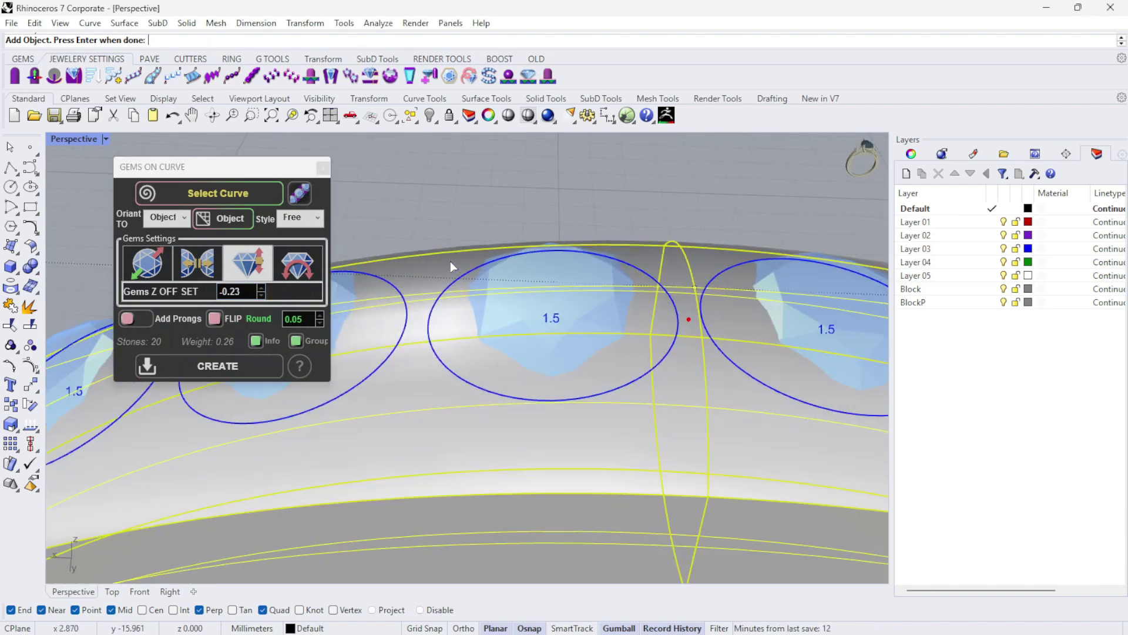
right_click_drag(553, 212, 568, 285)
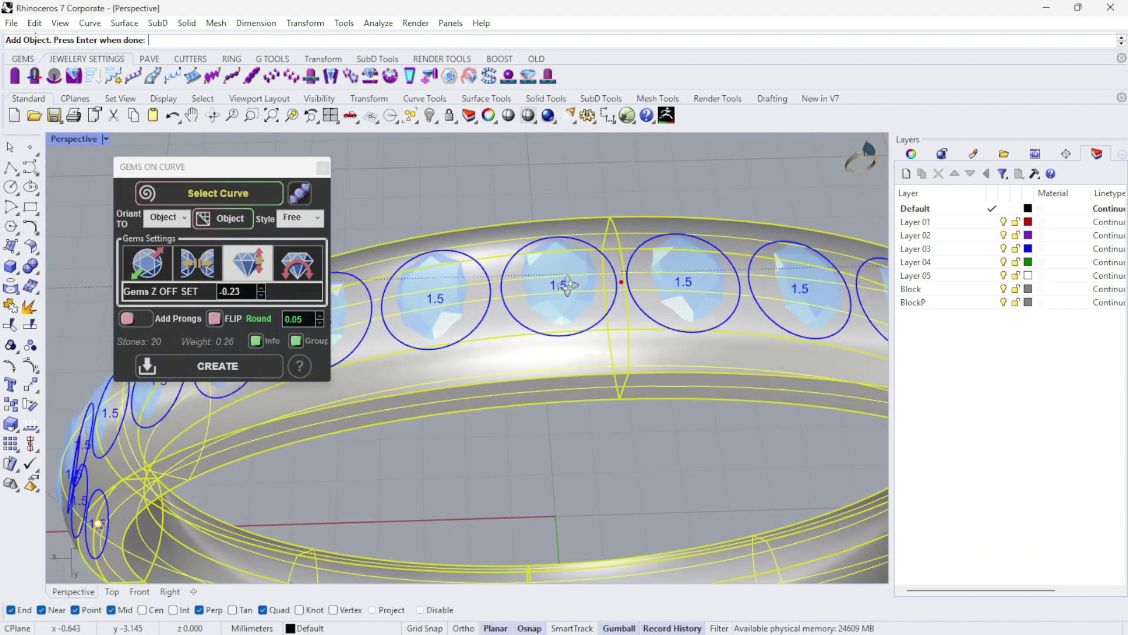
- Check the gem row's orientation around the band with rotation at 0.00, and create the gems on the curve
left_click(306, 277)
right_click_drag(632, 251, 518, 238)
right_click_drag(494, 336, 608, 282)
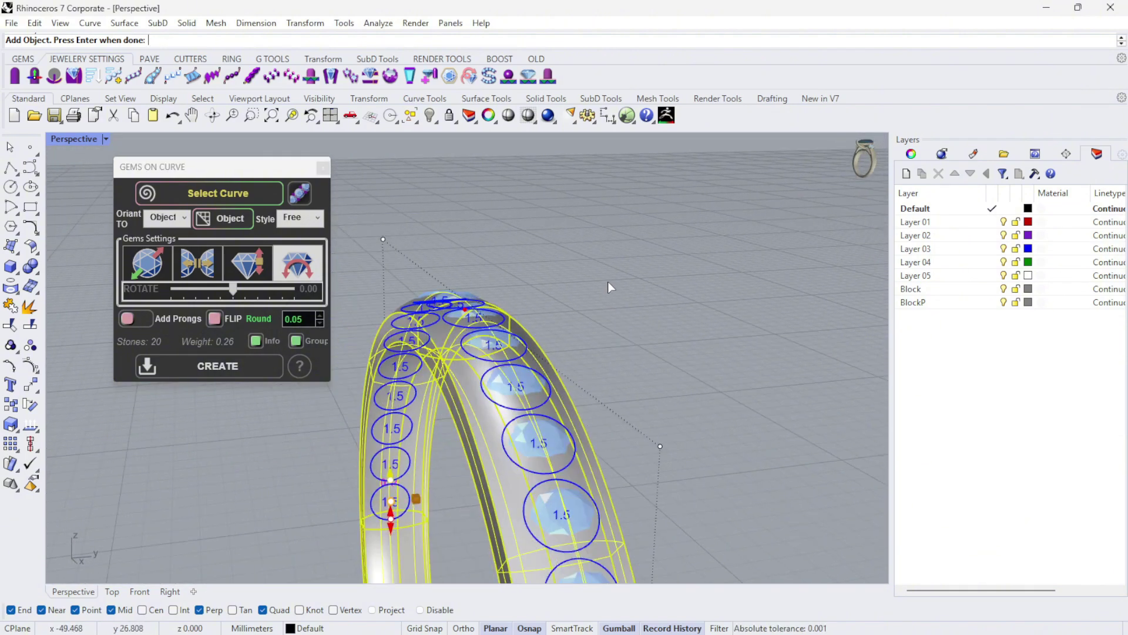
right_click_drag(582, 480, 619, 498)
right_click_drag(508, 322, 559, 388)
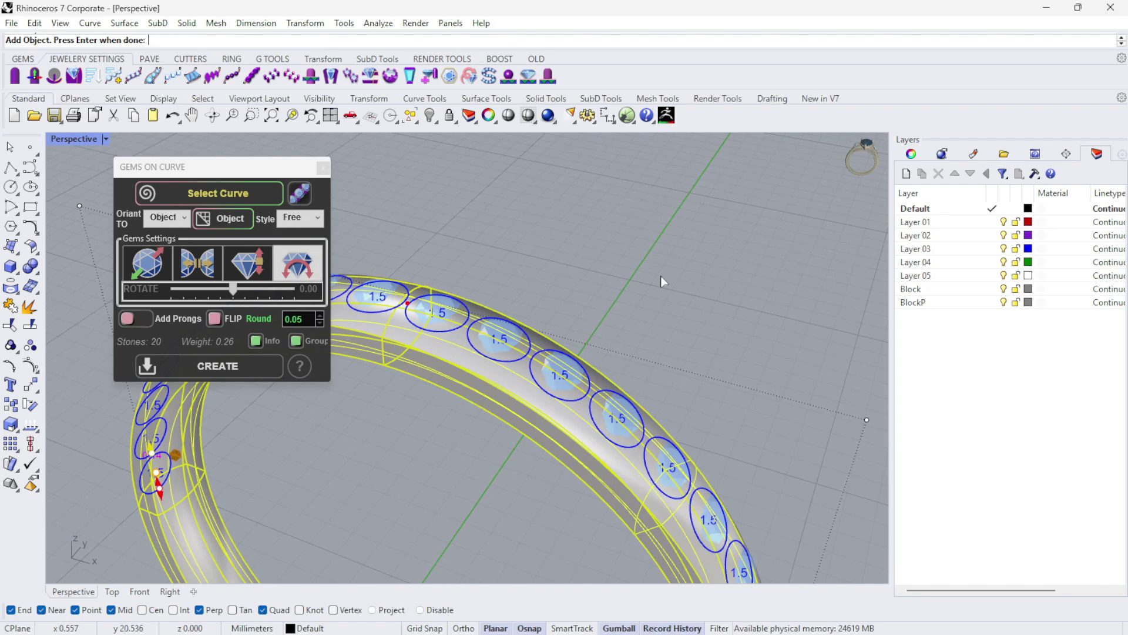
right_click_drag(661, 277, 699, 365)
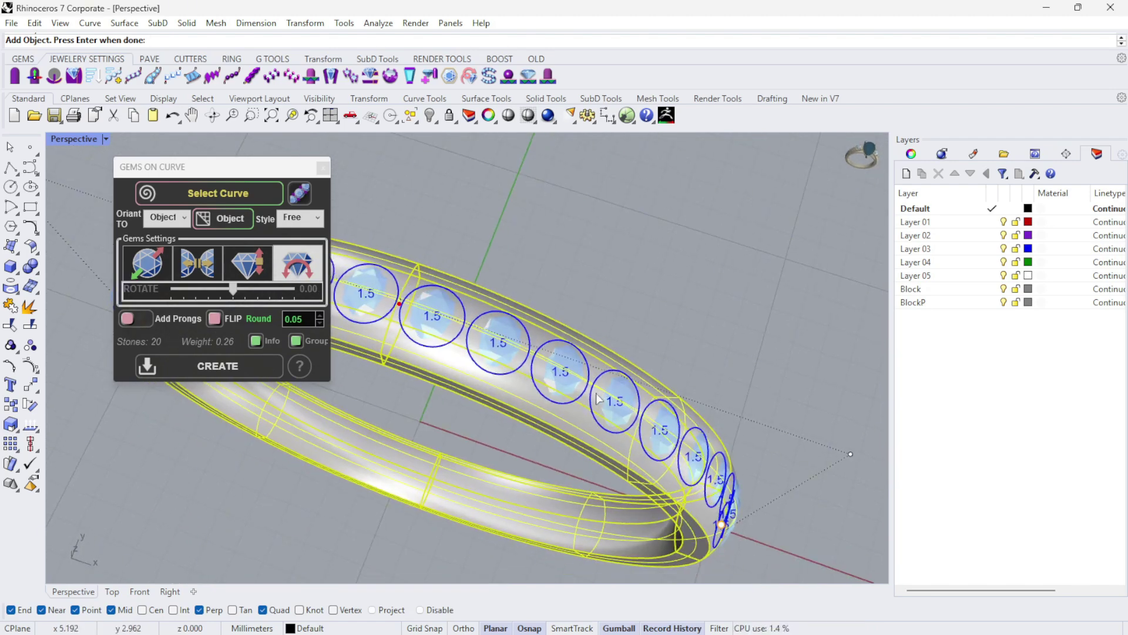
left_click(228, 366)
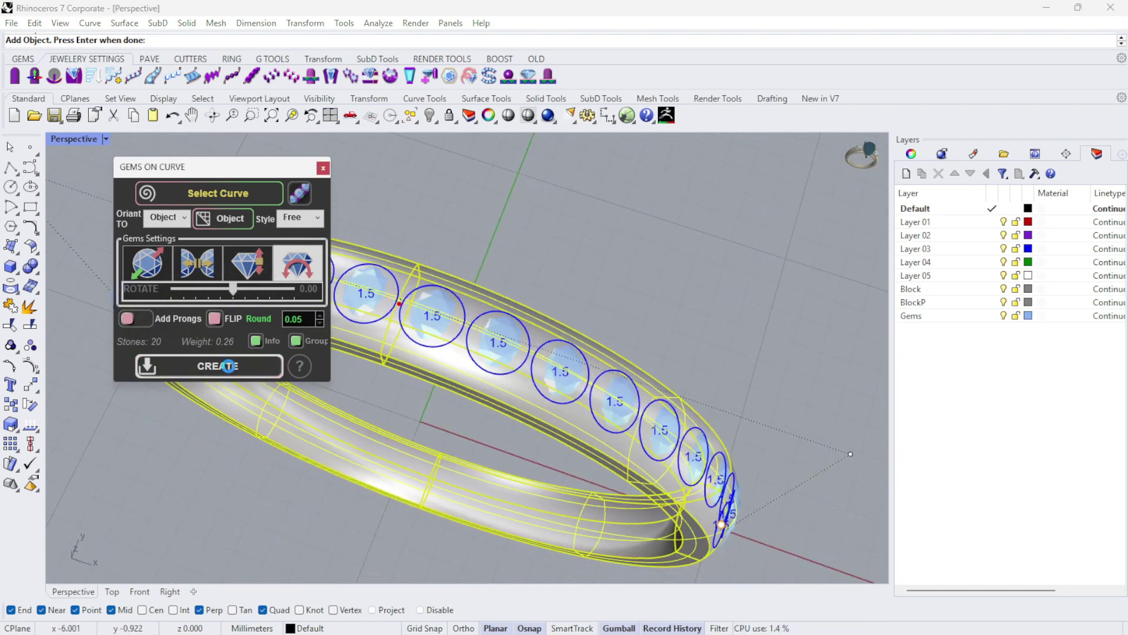
- Select the created gem row and load it into the Prongs Breps on Gems tool to preview prongs
right_click_drag(658, 306, 594, 340)
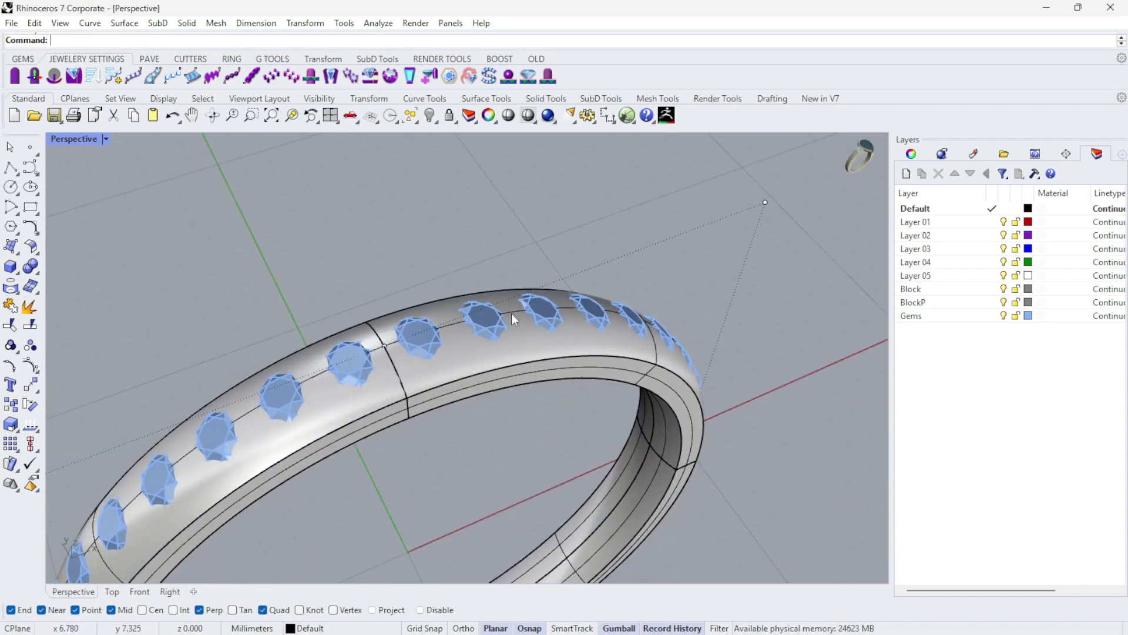
right_click_drag(687, 378, 652, 254)
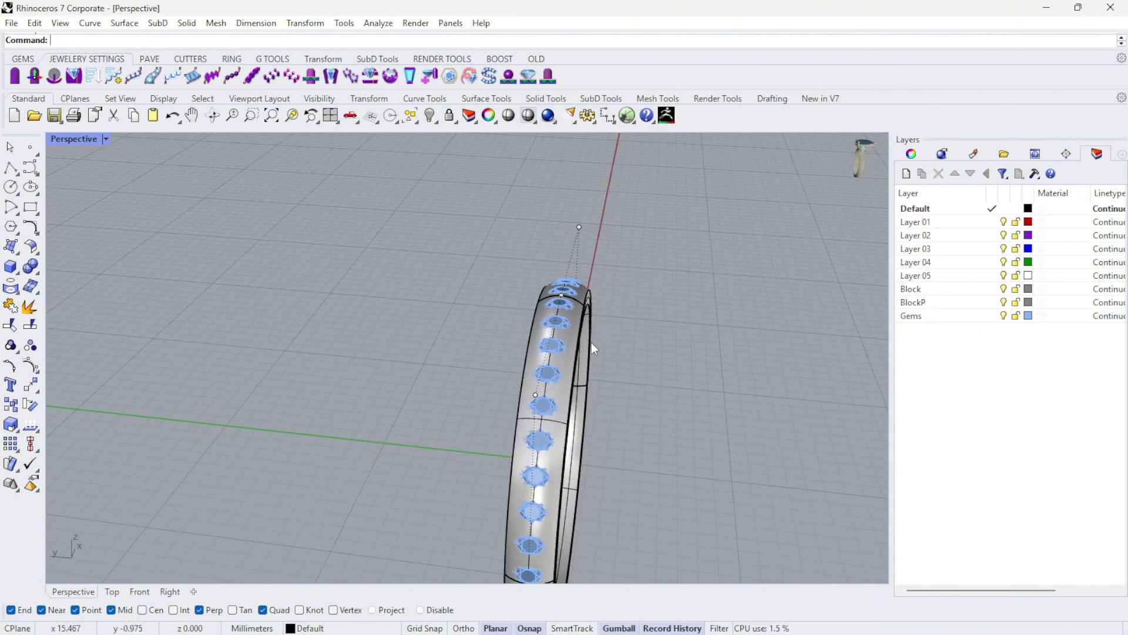
right_click_drag(591, 342, 541, 339)
left_click(542, 337)
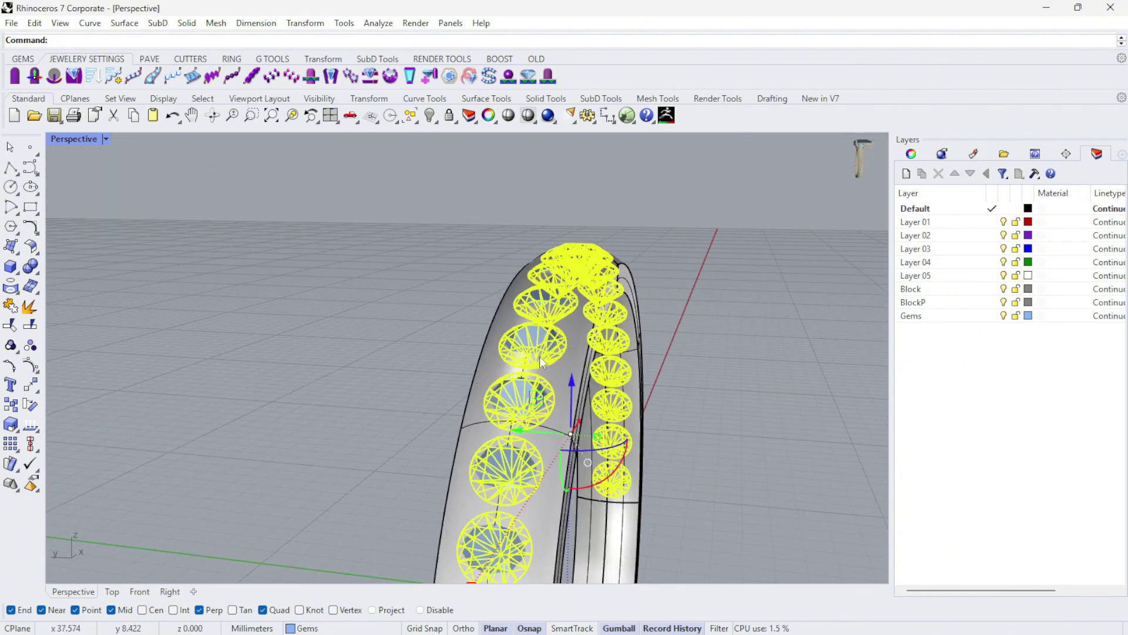
left_click(290, 76)
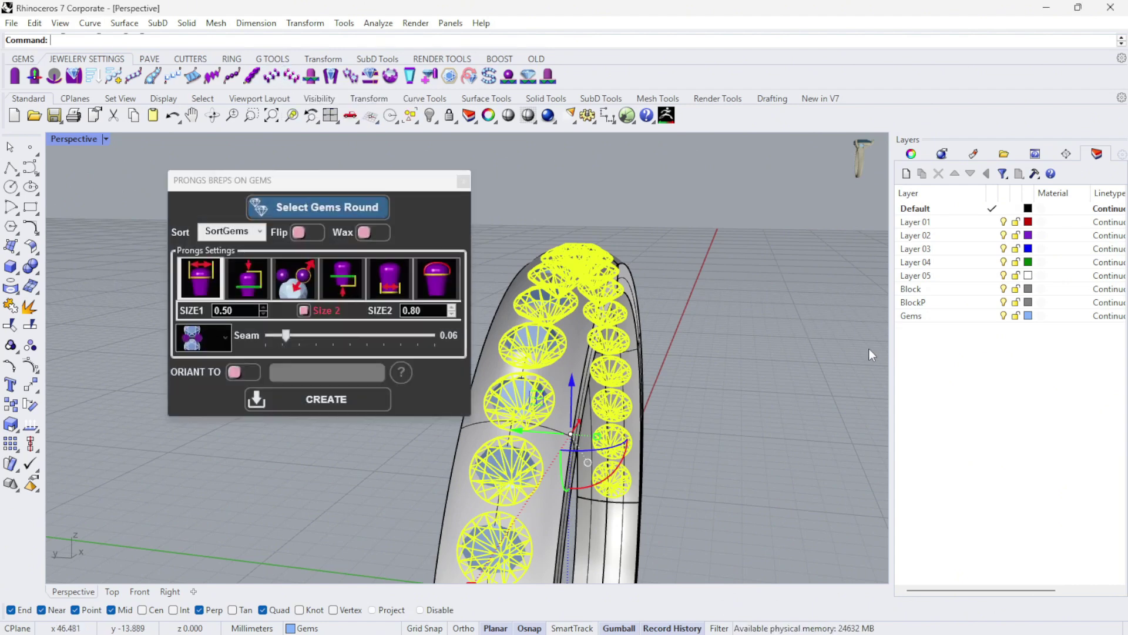
scroll(591, 245, "up", 3)
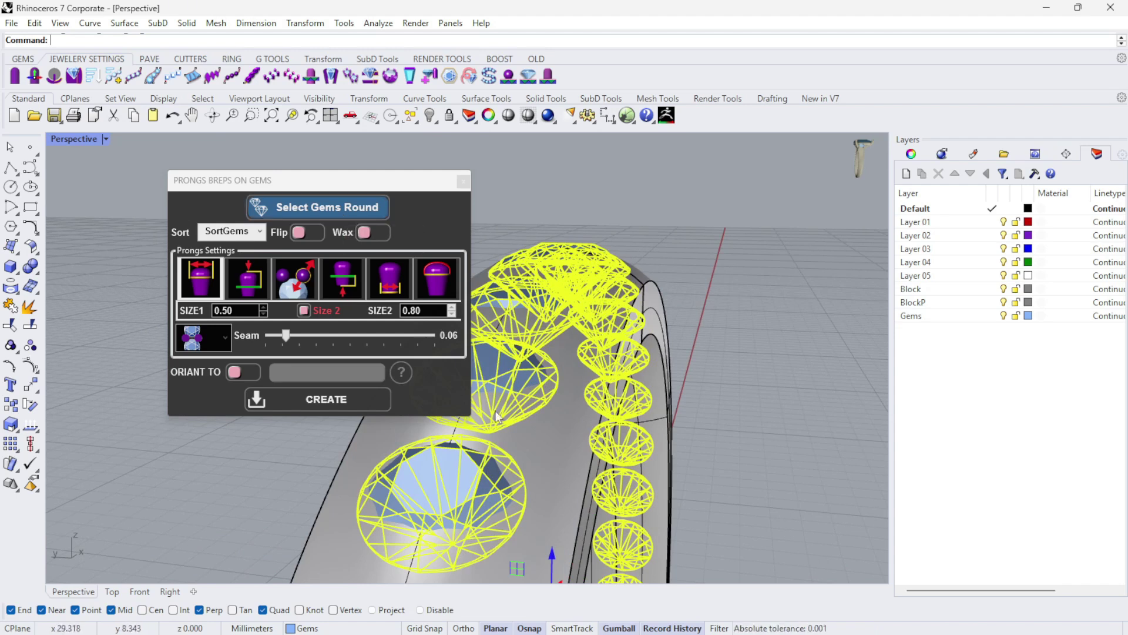
left_click(351, 209)
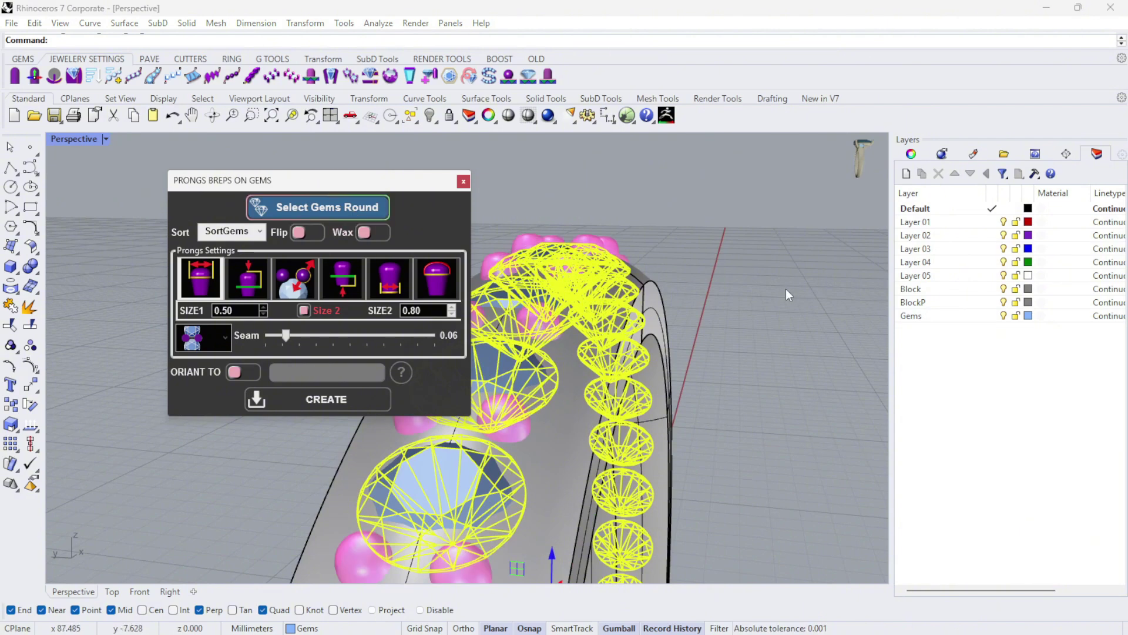
- Set the prongs' seam to 0.07 and their Size 1 to 0.65
scroll(770, 290, "down", 3)
mouse_move(757, 291)
right_mouse_down()
mouse_move(756, 362)
mouse_move(744, 294)
mouse_move(750, 215)
mouse_move(758, 272)
right_mouse_up()
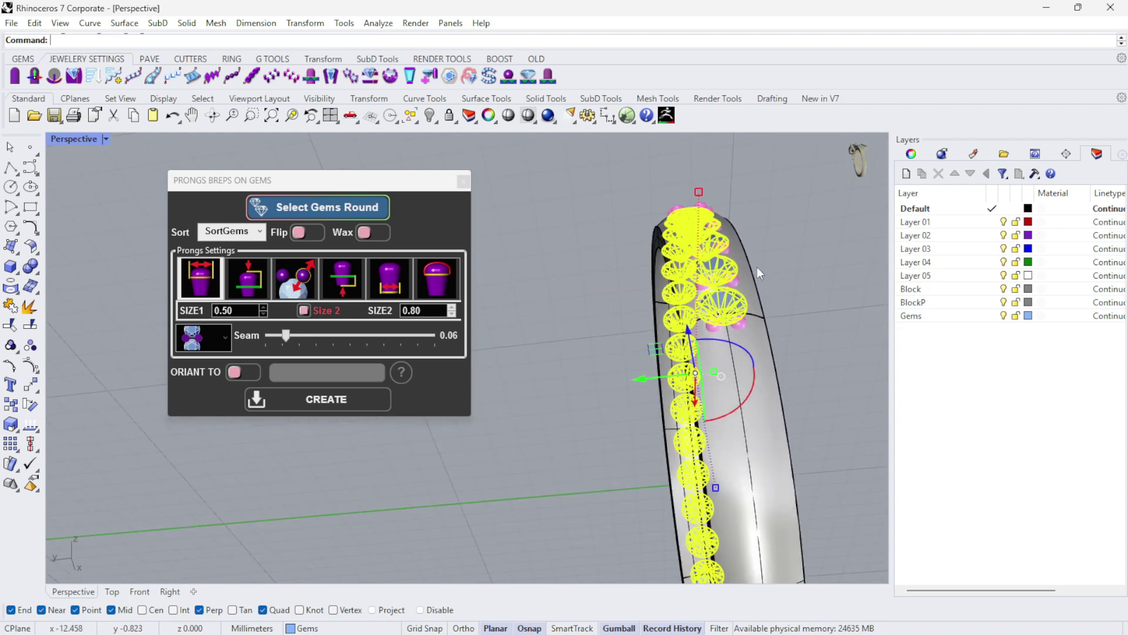
scroll(762, 276, "up", 6)
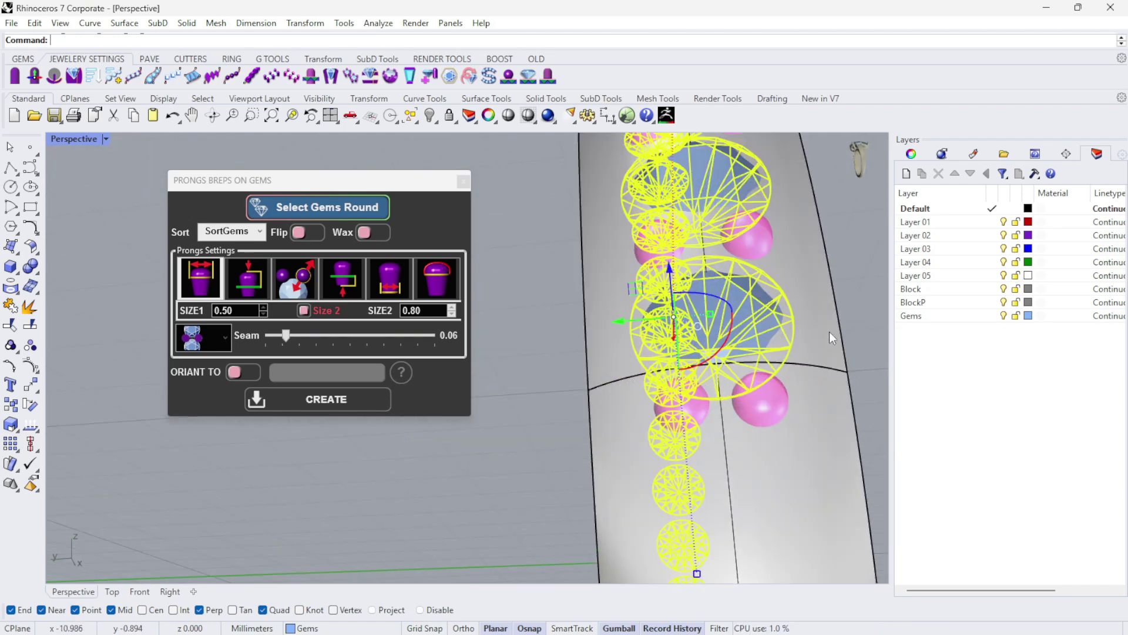
left_click(286, 336)
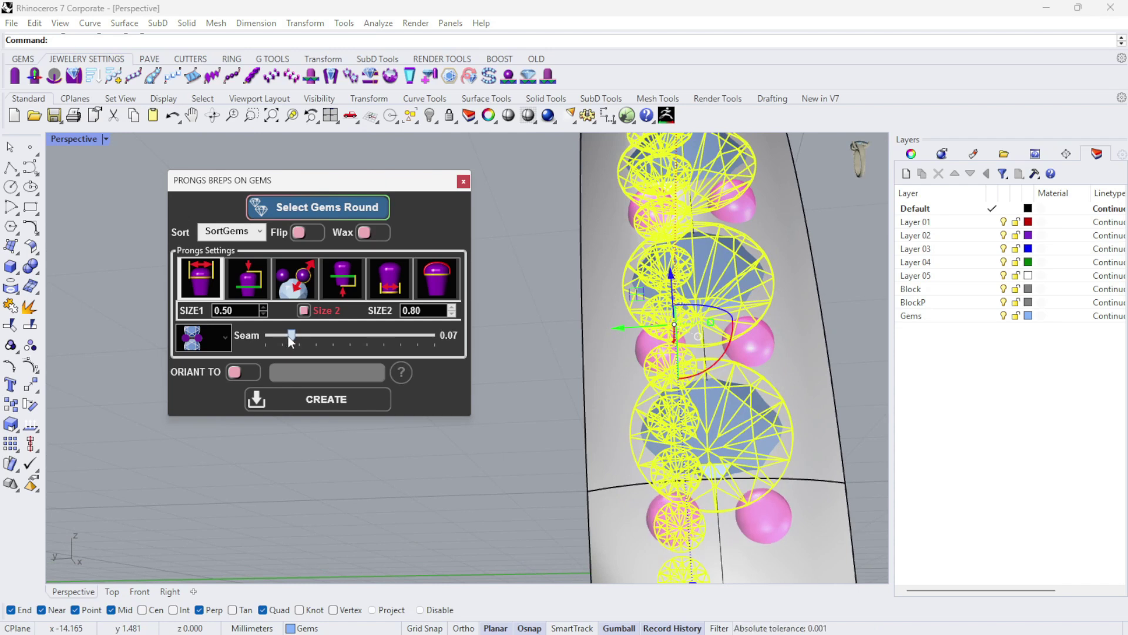
left_click_drag(281, 337, 288, 337)
left_click(253, 279)
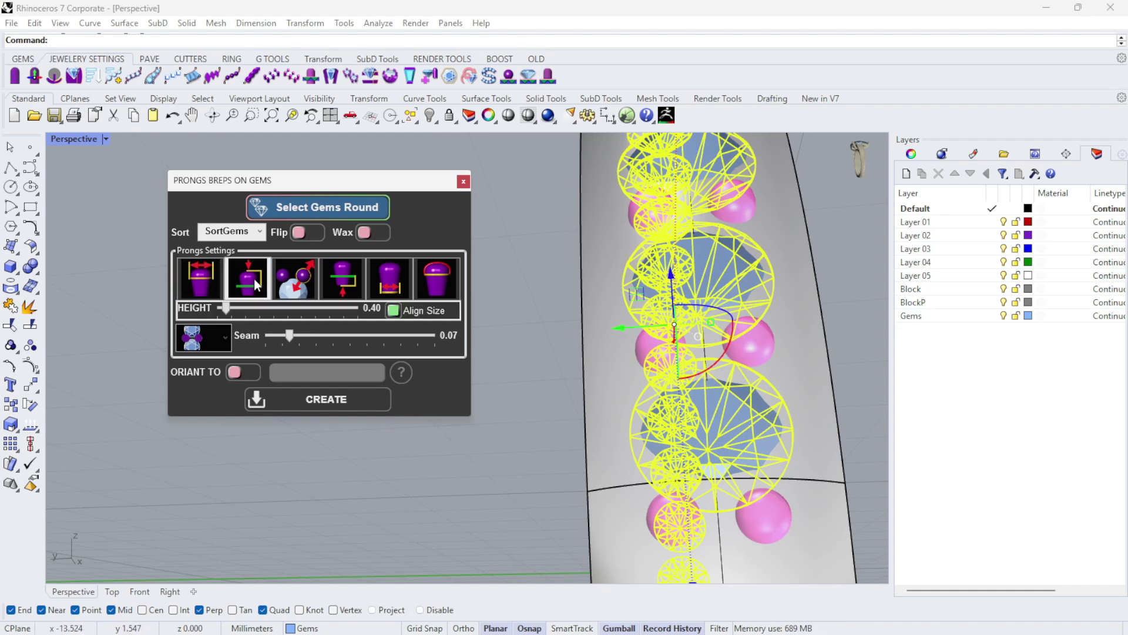
left_click(189, 273)
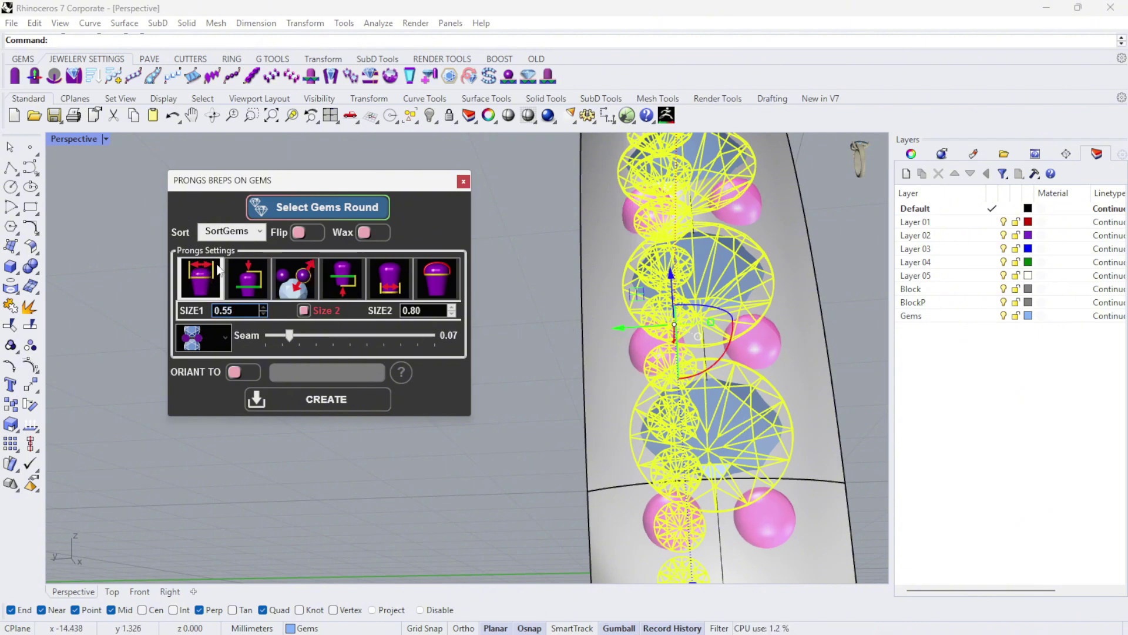
left_click(262, 306)
left_click(263, 307)
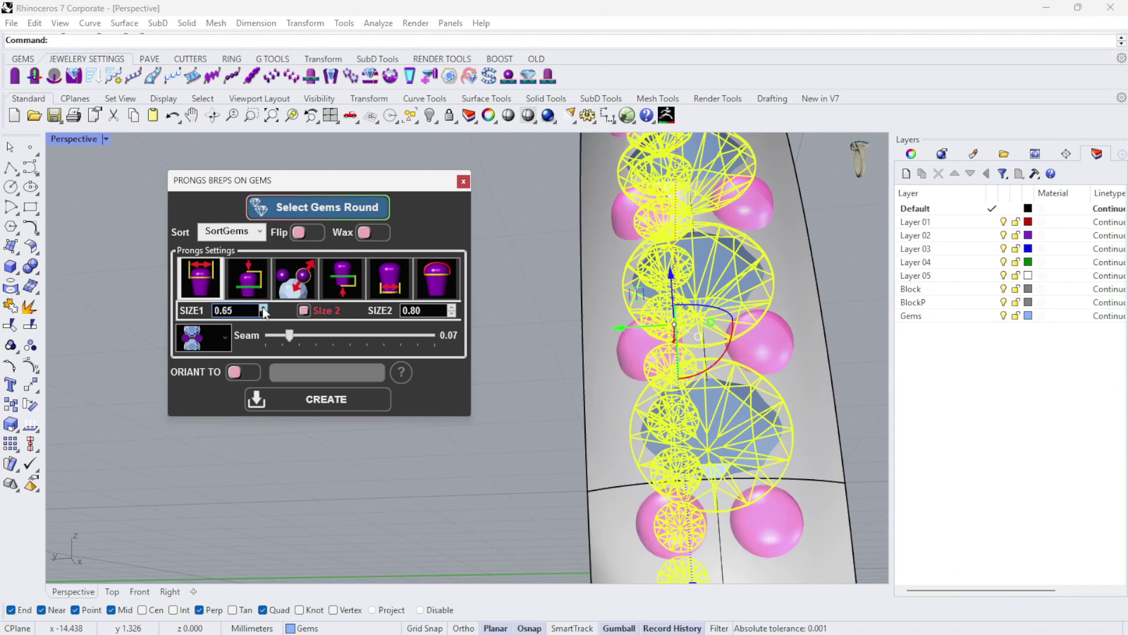
left_click(263, 306)
- Set the prongs' nudge relative to the gems to 0.15
left_click(293, 278)
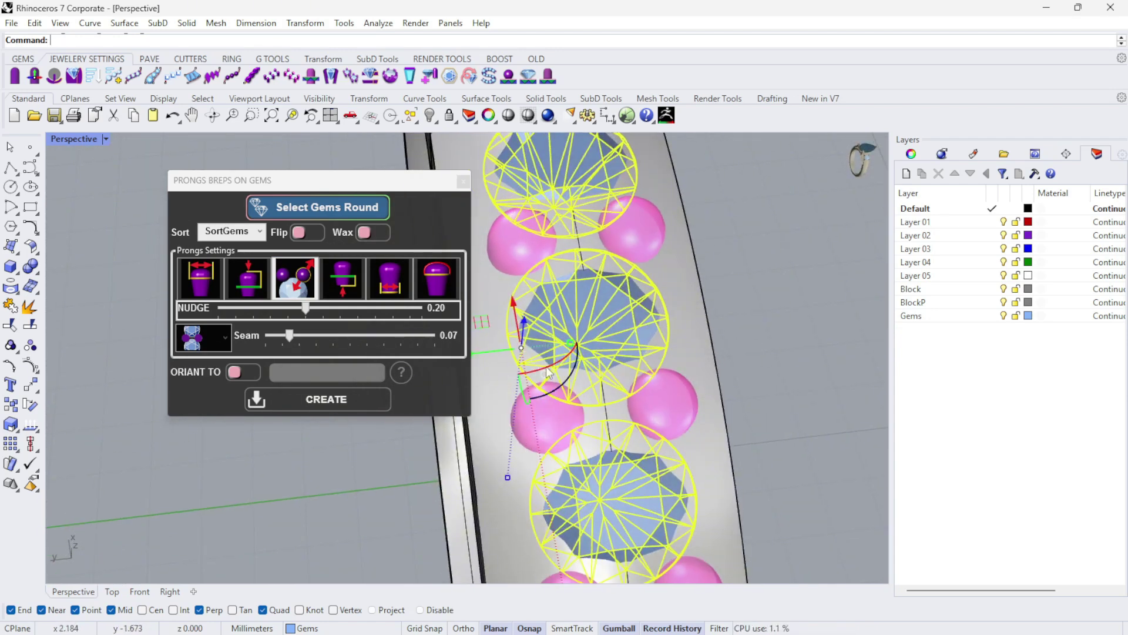
mouse_move(307, 310)
left_mouse_down()
mouse_move(317, 310)
mouse_move(290, 310)
left_mouse_up()
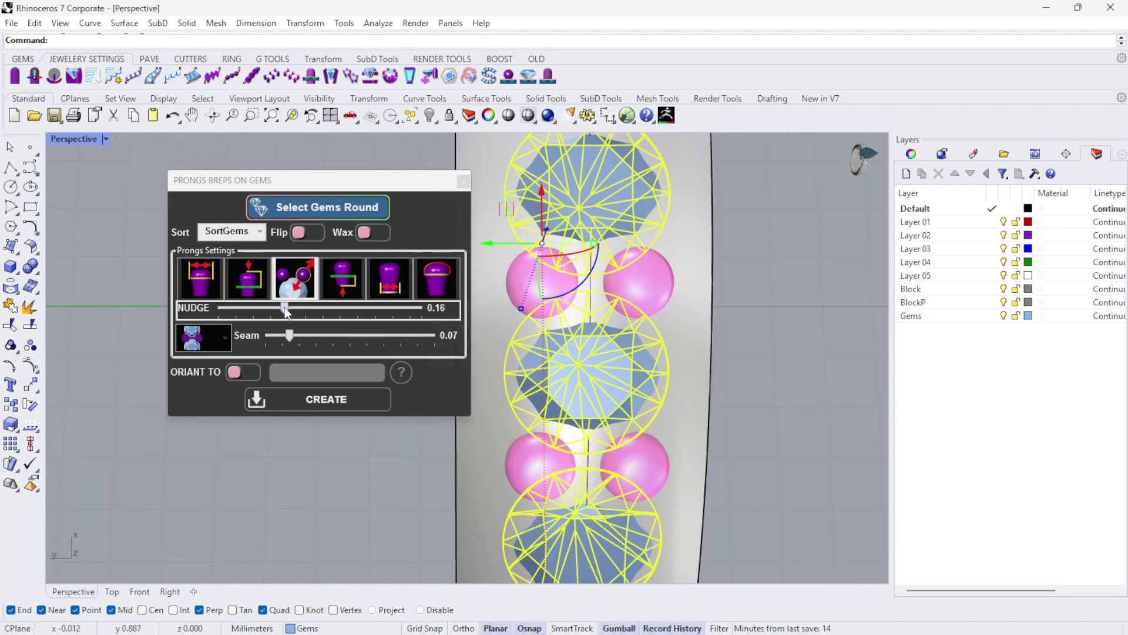
mouse_move(285, 312)
left_mouse_down()
mouse_move(297, 310)
mouse_move(279, 311)
left_mouse_up()
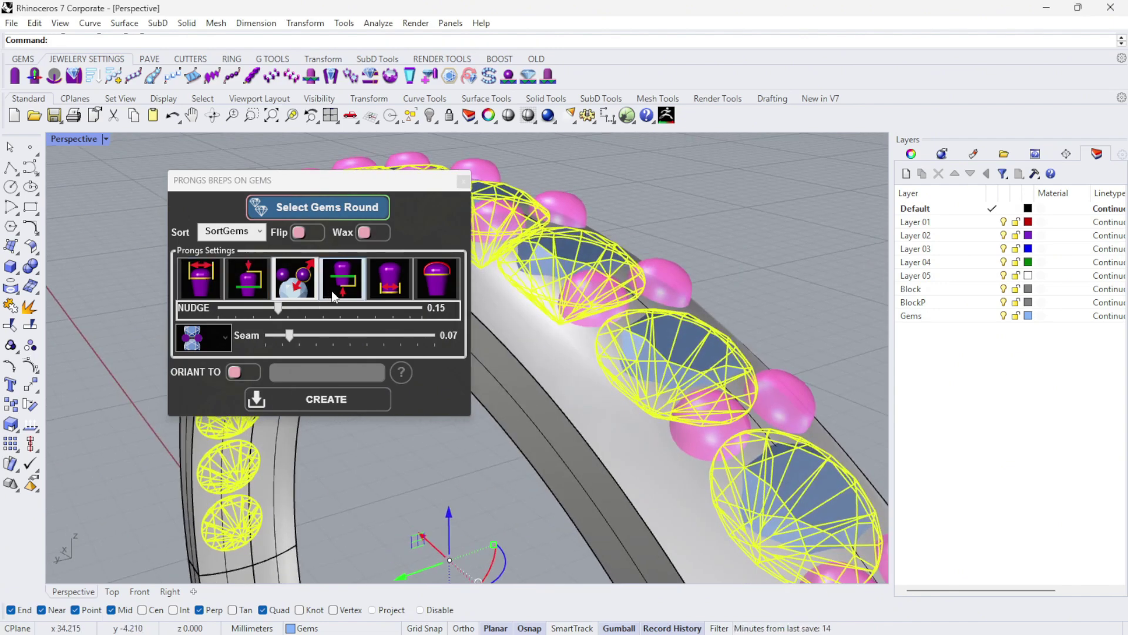
- Show the prongs' drop setting, move the prong dialog clear of the ring, and display the viewport as Ghosted
left_click(336, 294)
right_click_drag(615, 299, 673, 264)
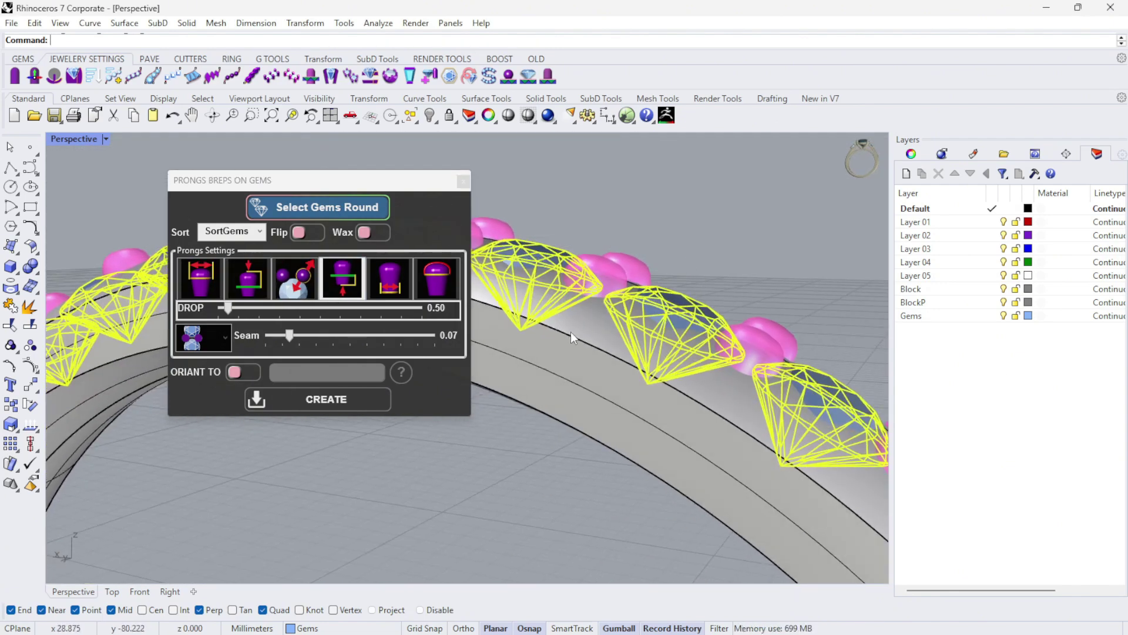
scroll(573, 336, "down", 5)
left_click_drag(365, 180, 890, 203)
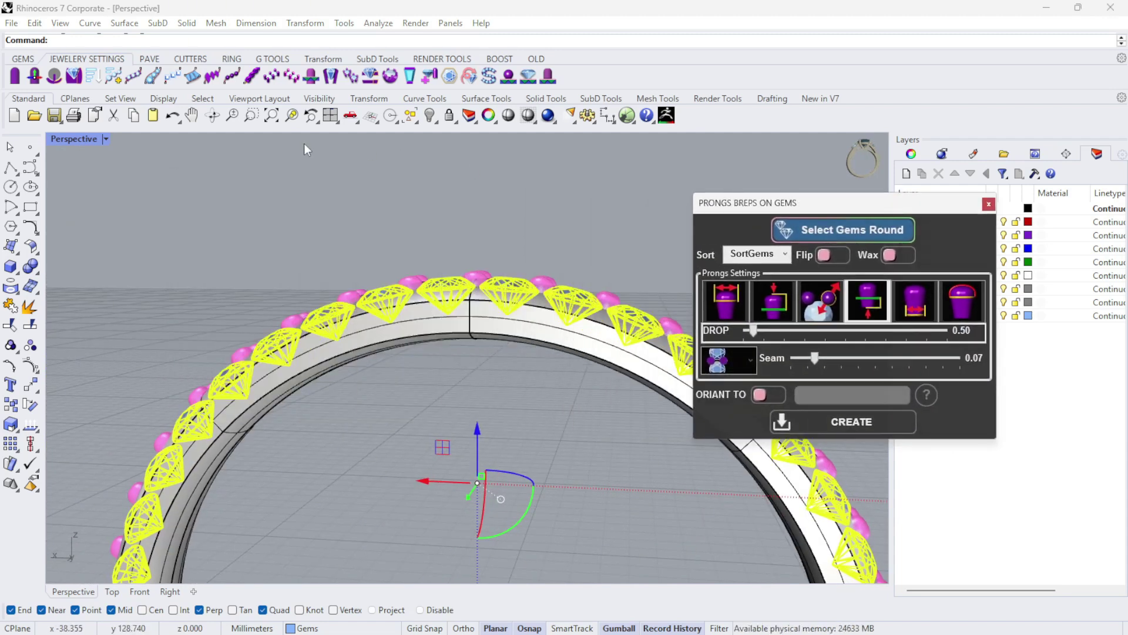
left_click(106, 140)
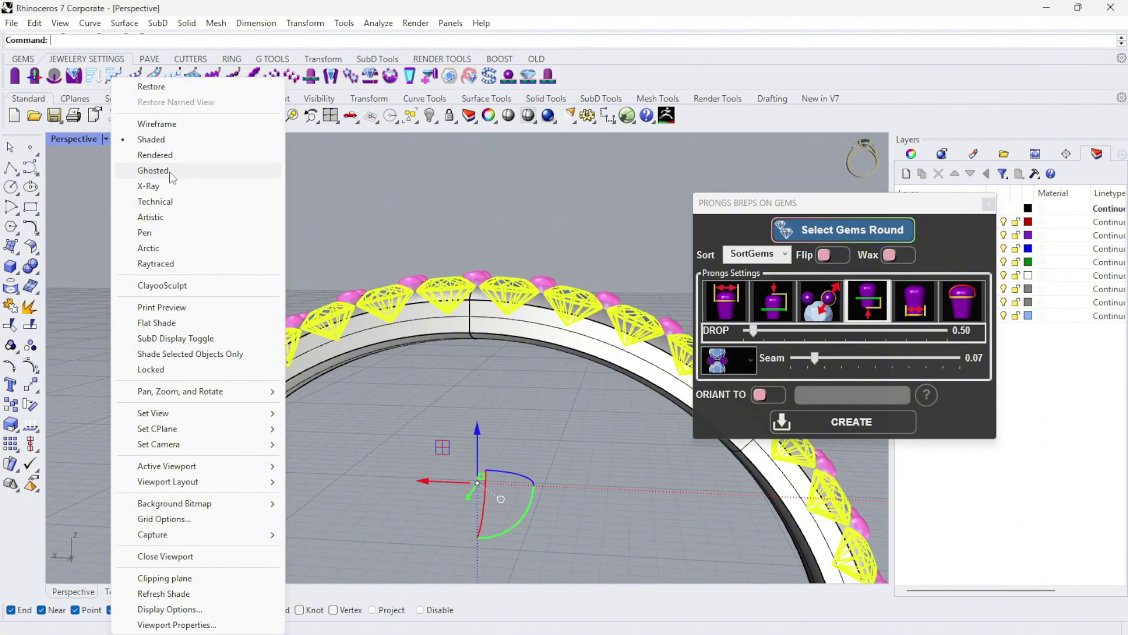
left_click(153, 170)
scroll(426, 291, "up", 8)
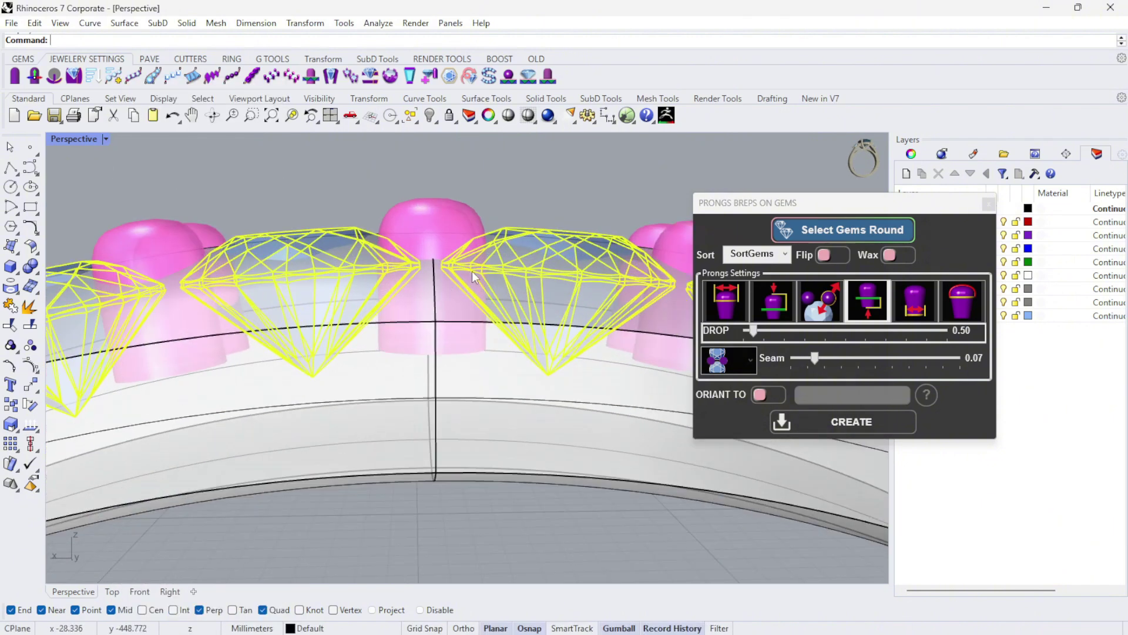
- Set the prongs' drop to 0.77 and check how deep they reach into the band
left_click(883, 311)
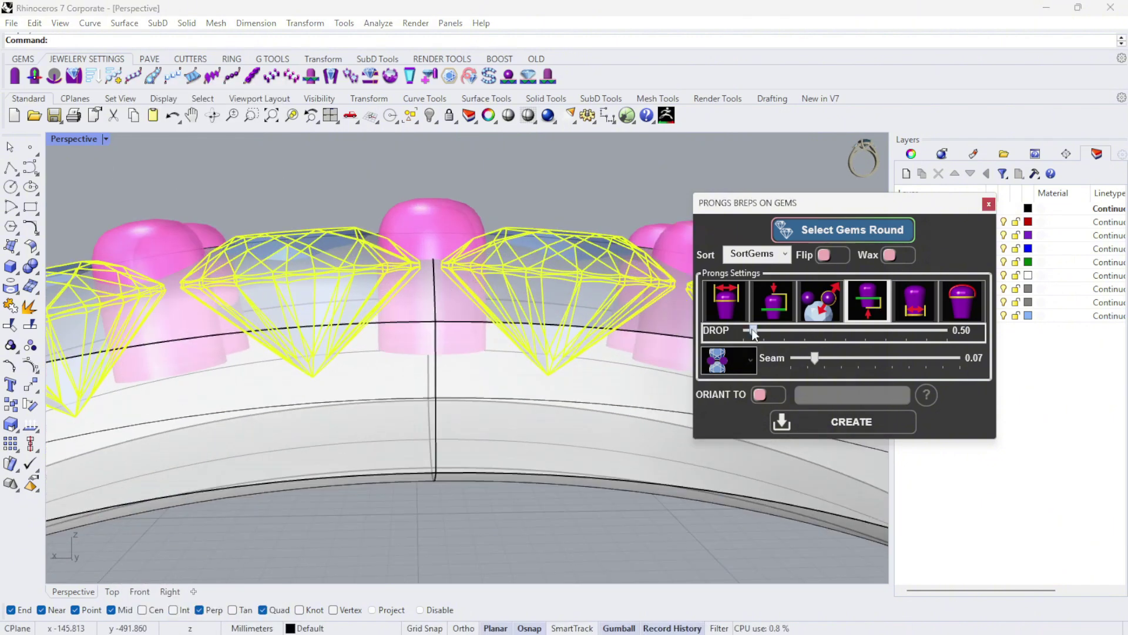
left_click_drag(753, 332, 757, 330)
scroll(241, 351, "down", 5)
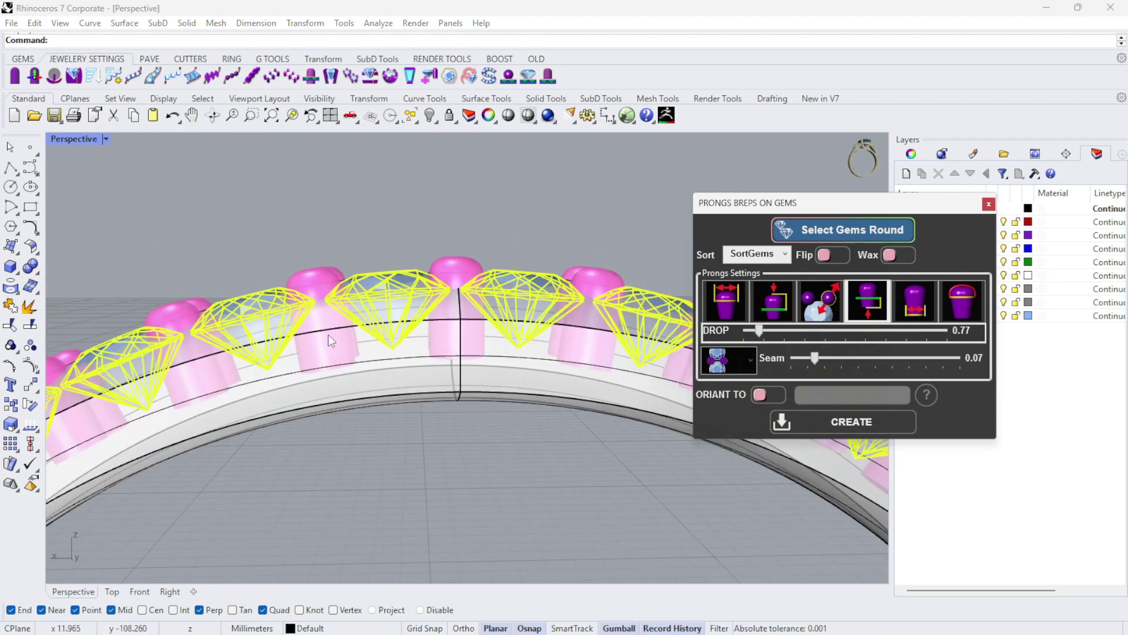
scroll(437, 333, "up", 5)
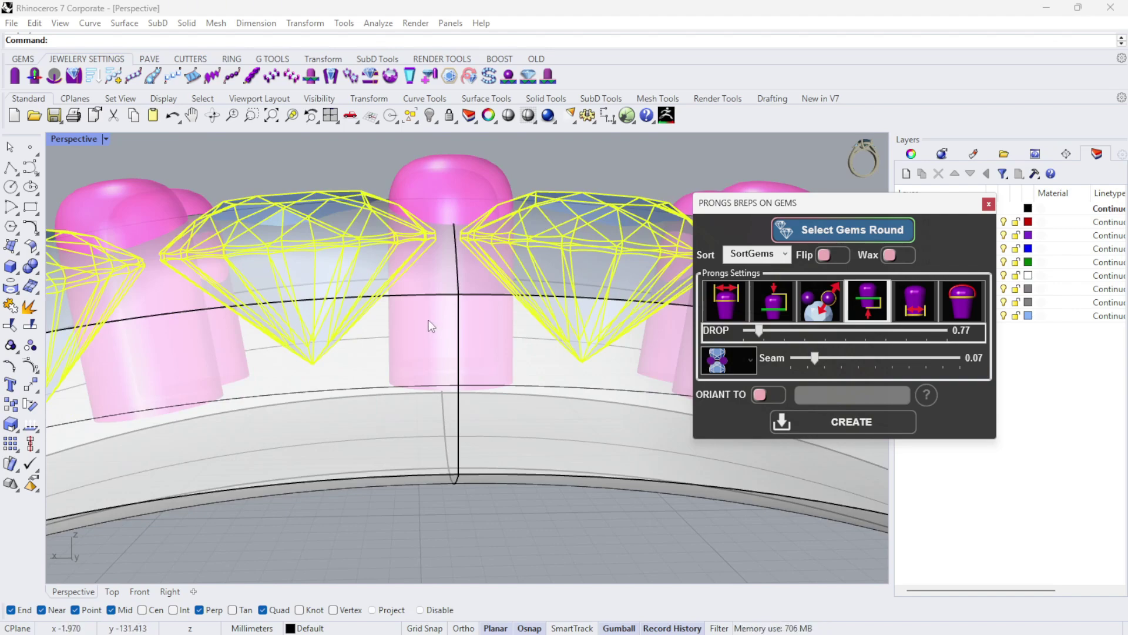
right_click_drag(422, 314, 433, 329)
scroll(433, 330, "down", 4)
right_click_drag(320, 319, 332, 286)
- Try a prong seam of 0.11 with a drop of 1.05, and inspect the prongs around the ring
mouse_move(816, 356)
left_mouse_down()
mouse_move(851, 358)
mouse_move(830, 356)
left_mouse_up()
left_click_drag(760, 331, 768, 331)
scroll(423, 329, "down", 6)
right_click_drag(423, 329, 376, 335)
scroll(376, 335, "down", 5)
scroll(534, 417, "down", 5)
right_click_drag(614, 549, 499, 506)
scroll(485, 453, "up", 10)
right_click_drag(517, 347, 521, 394)
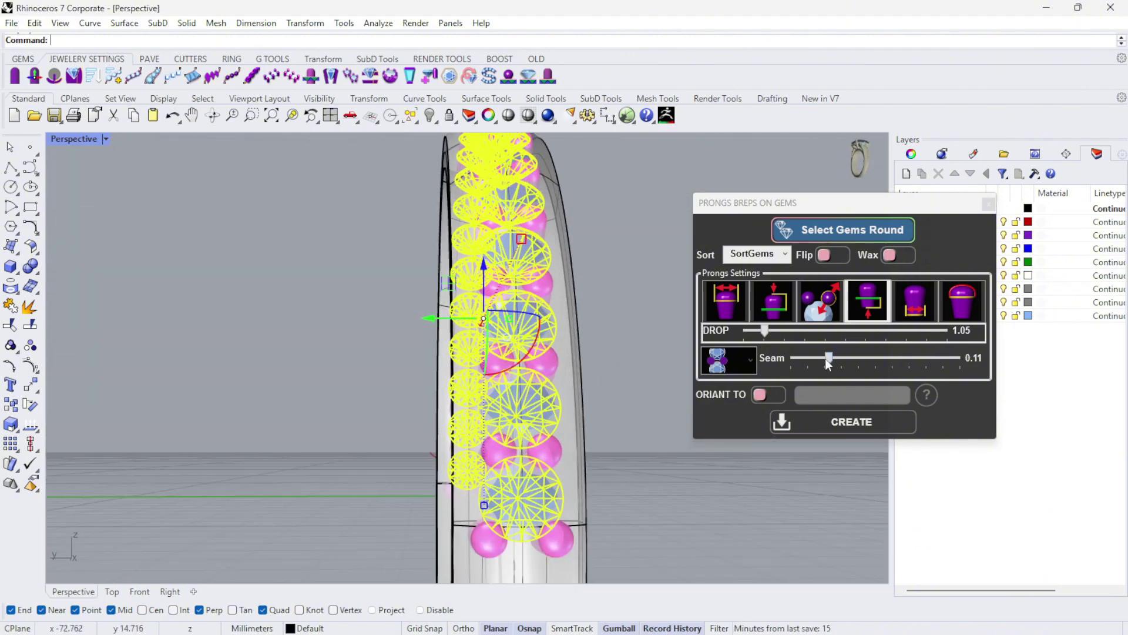
- Reduce the prongs' seam to 0.08 and their drop to 0.88
left_click_drag(828, 359, 822, 359)
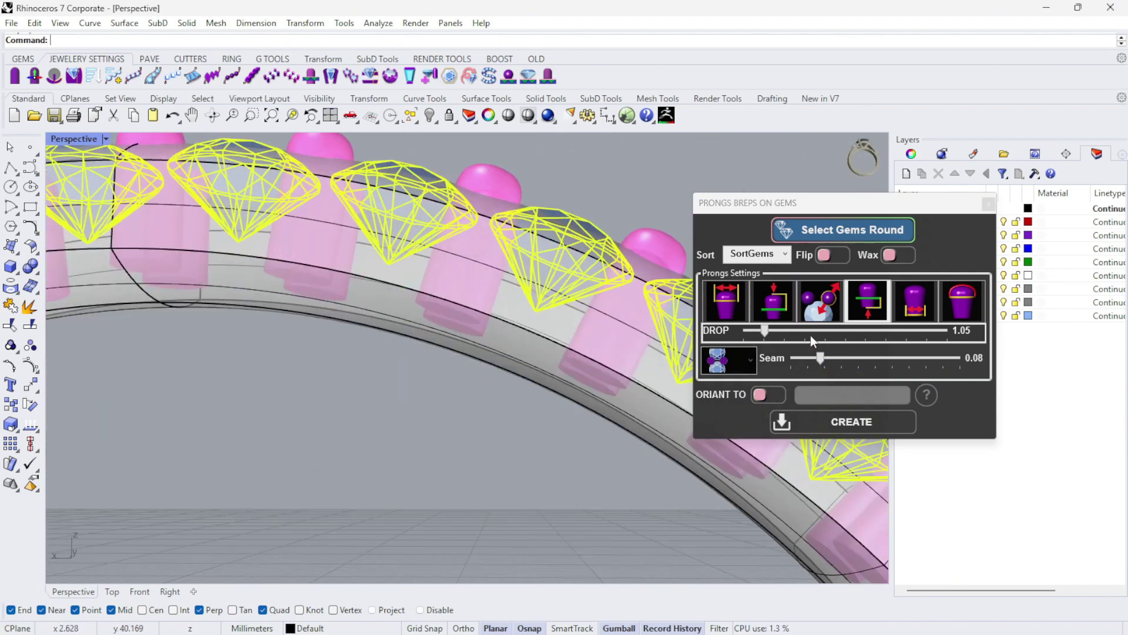
left_click_drag(771, 335, 763, 333)
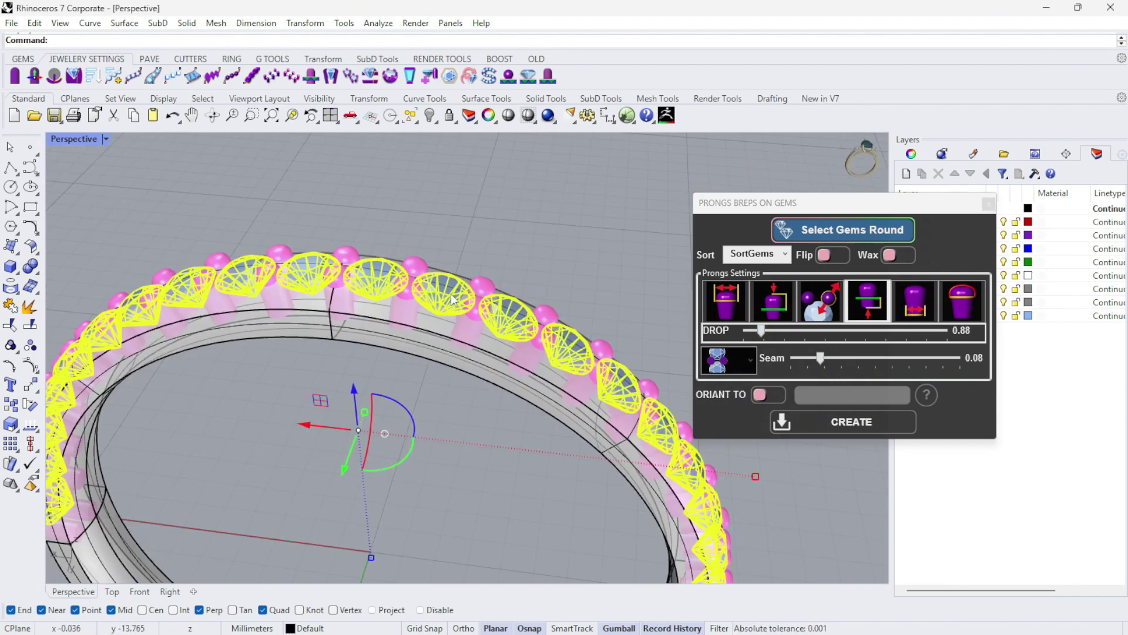
scroll(458, 221, "up", 5)
right_click_drag(459, 222, 478, 126)
- Set the prong height to 0.43 and review the available prong layouts, keeping the current one
left_click(784, 305)
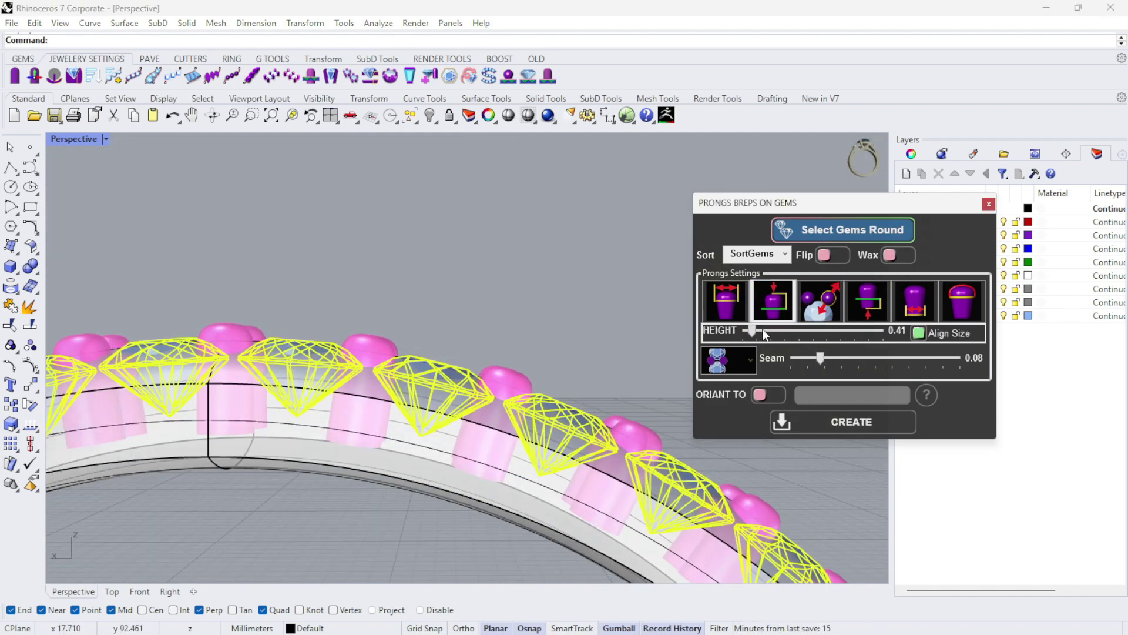
left_click_drag(764, 333, 754, 333)
left_click(755, 364)
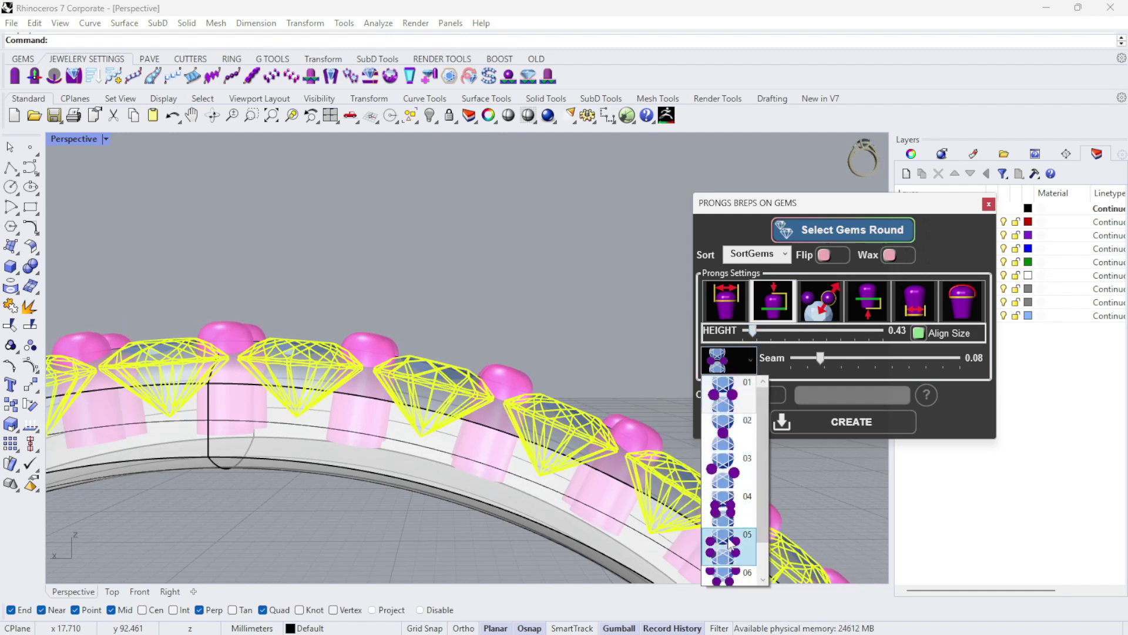
left_click(734, 376)
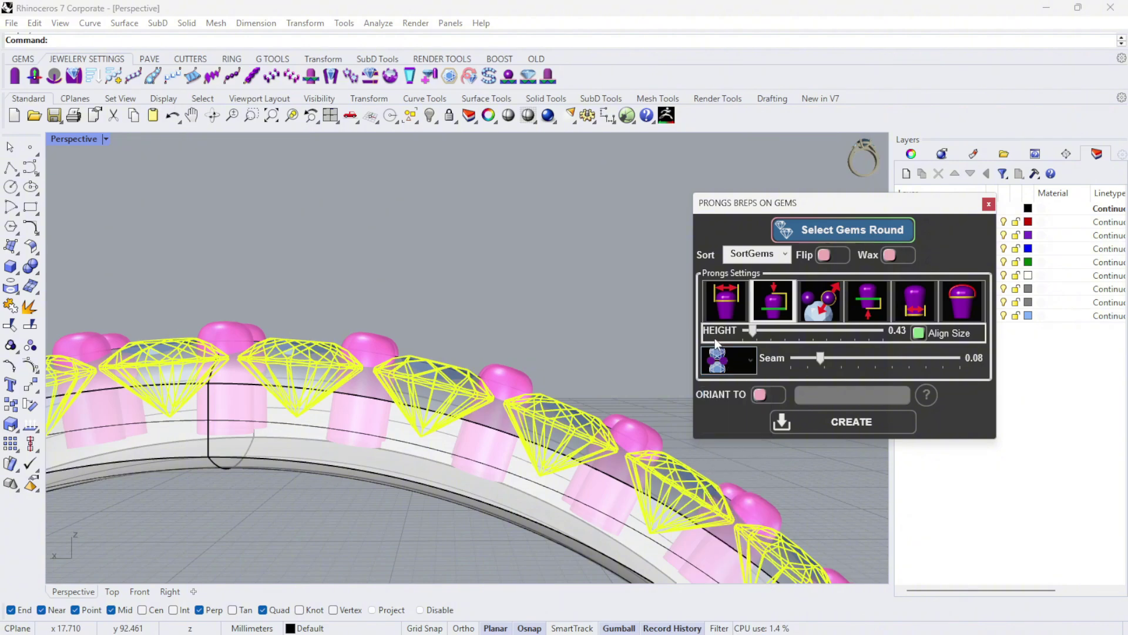
- Inspect the prong preview from the side of the ring and create the prongs
right_click_drag(594, 244, 540, 235)
scroll(351, 232, "up", 5)
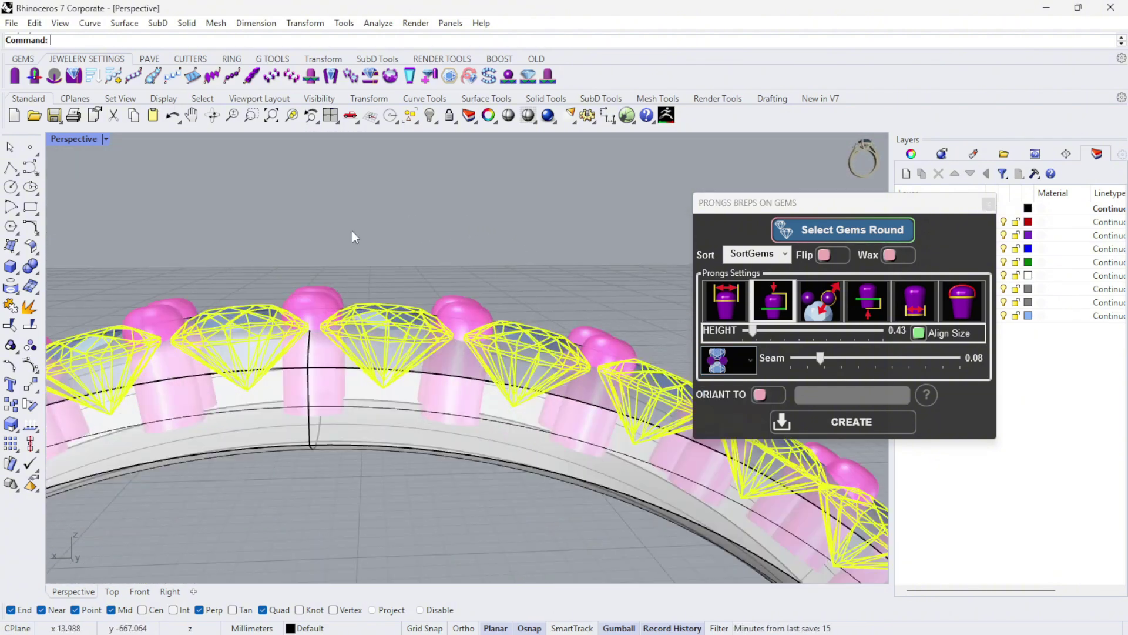
right_click_drag(398, 297, 396, 252)
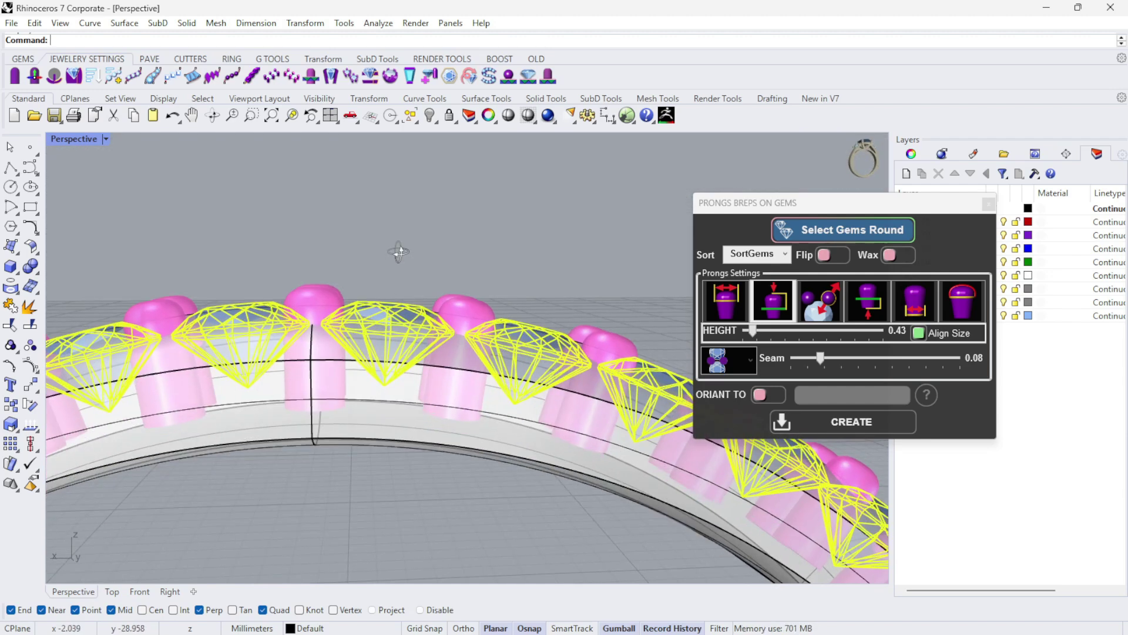
left_click(861, 422)
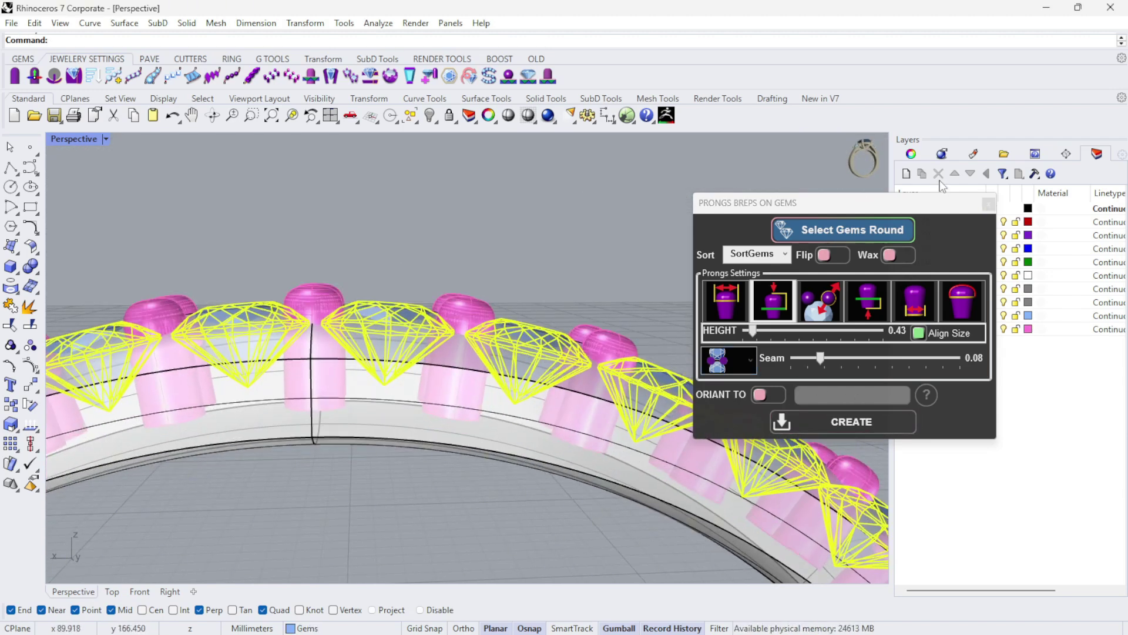
- Close the prong builder and inspect the finished gems and prongs around the ring from several angles
left_click(991, 204)
left_click(533, 201)
right_click_drag(533, 202, 541, 344)
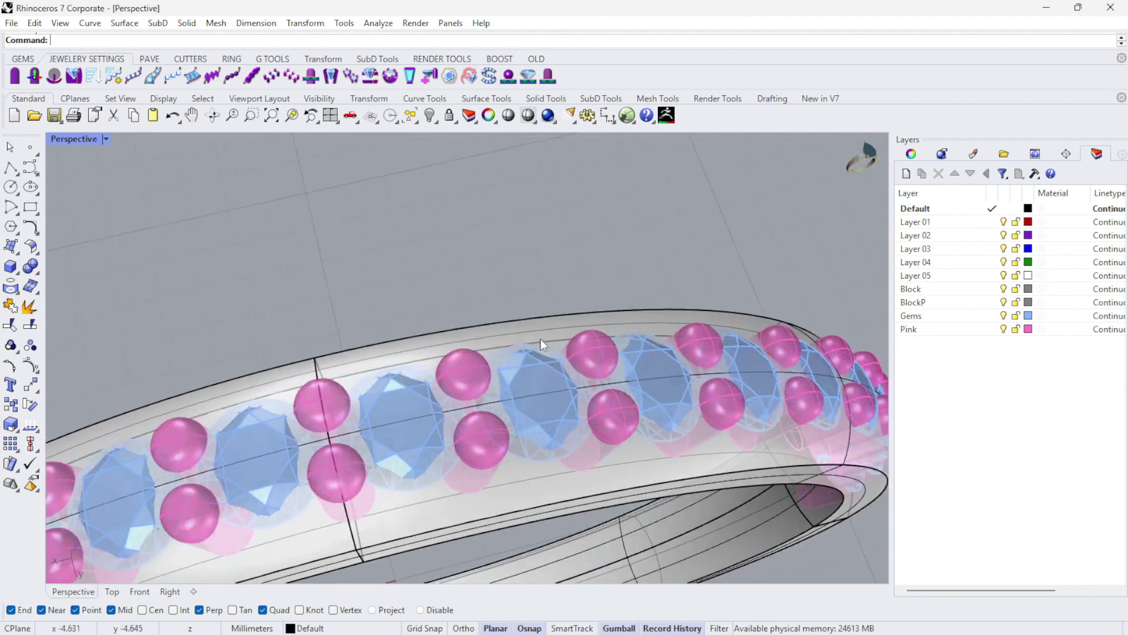
scroll(541, 343, "down", 8)
right_click_drag(401, 311, 544, 322)
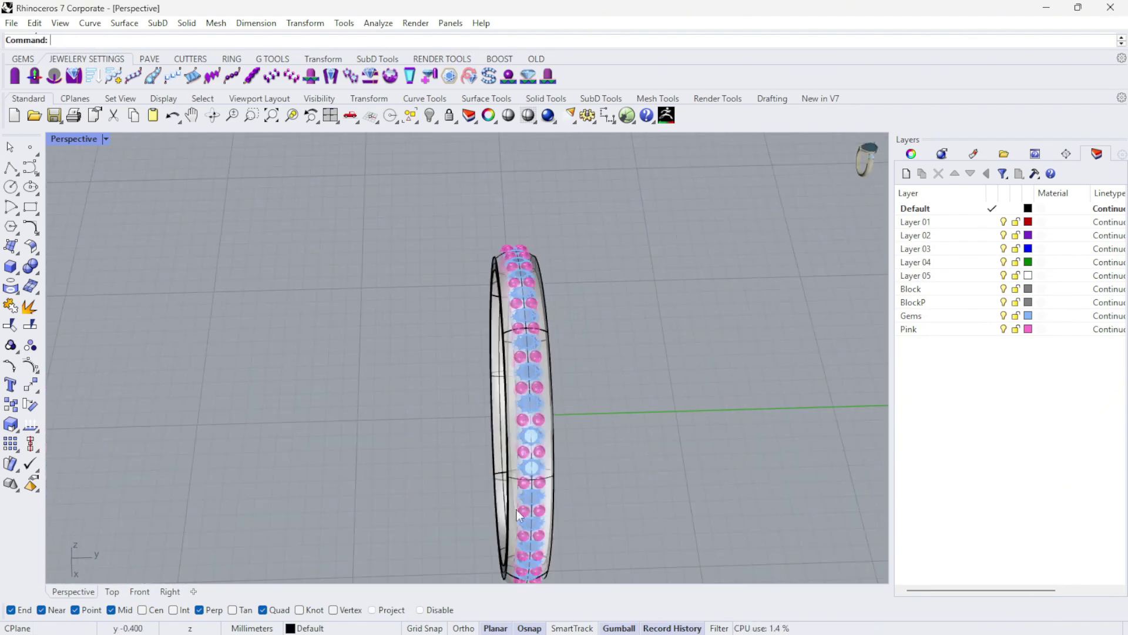
mouse_move(548, 546)
right_mouse_down()
mouse_move(545, 429)
mouse_move(554, 558)
right_mouse_up()
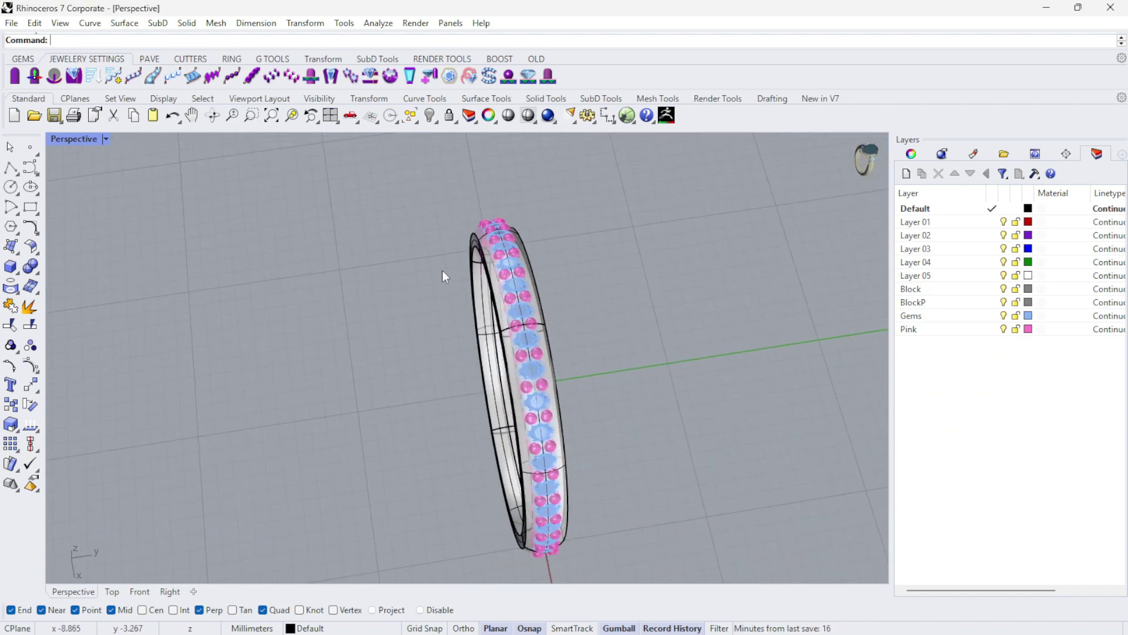
right_click_drag(386, 276, 577, 146)
scroll(419, 374, "up", 7)
right_click_drag(418, 406, 418, 380)
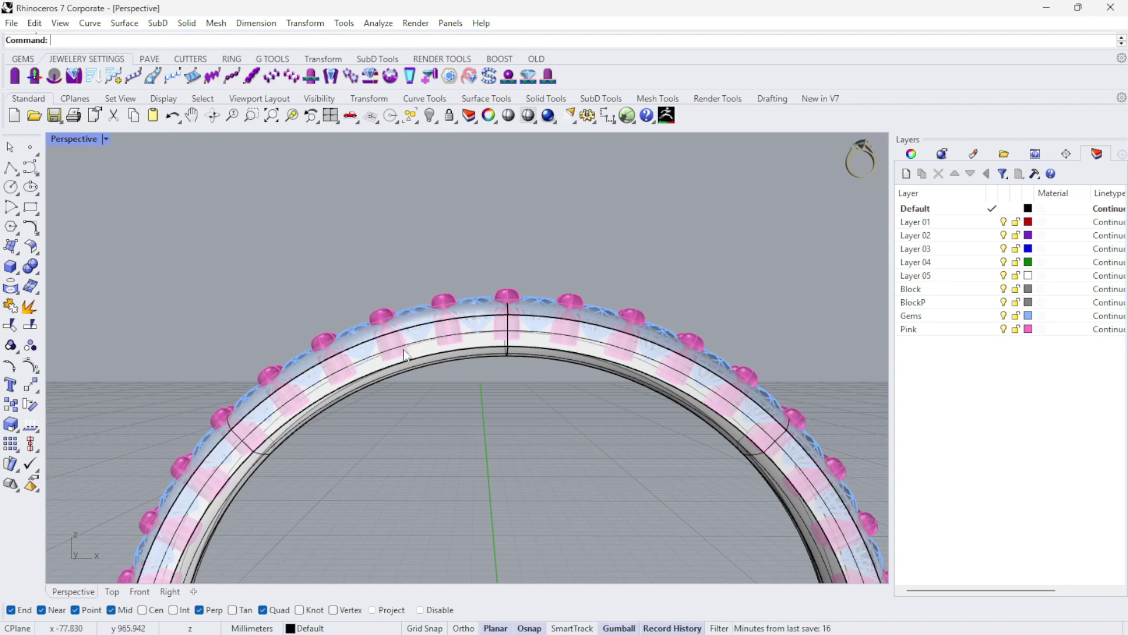
right_click_drag(476, 262, 499, 388)
scroll(379, 223, "up", 4)
scroll(379, 222, "down", 4)
- Select the row of gems and load it into Channel Builder to preview a rounded-bottom channel
left_click(439, 292)
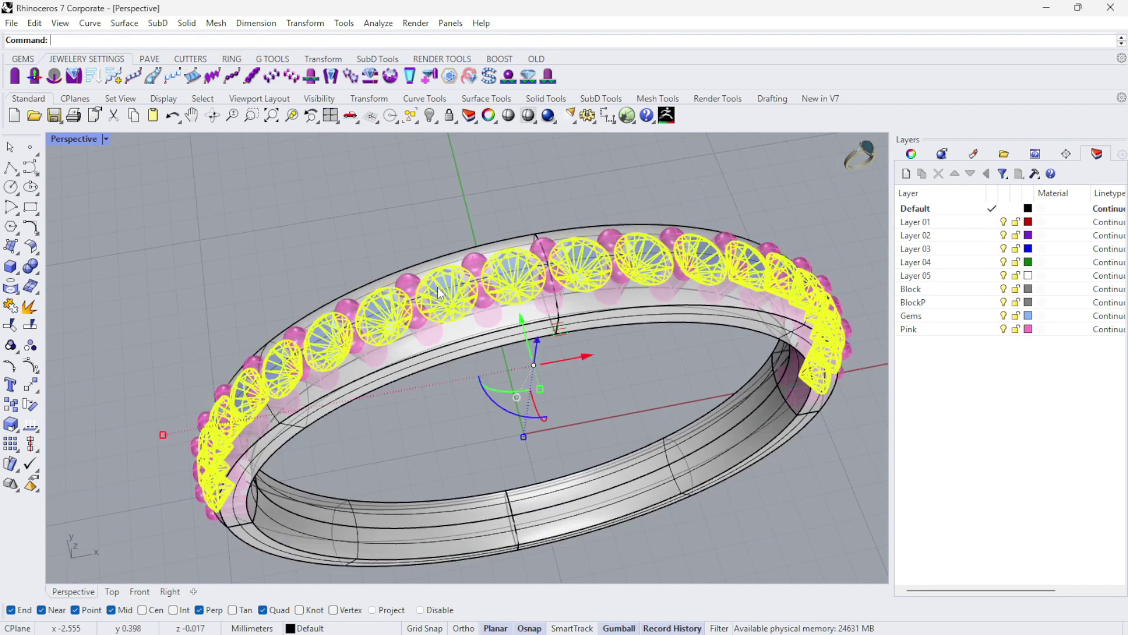
left_click(190, 59)
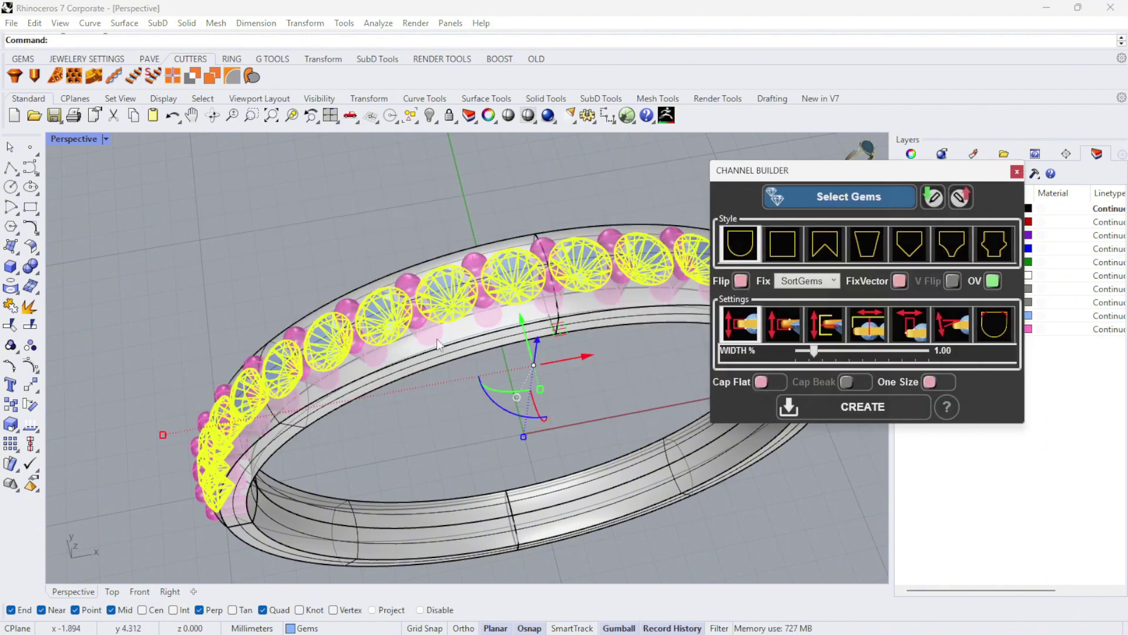
left_click(831, 200)
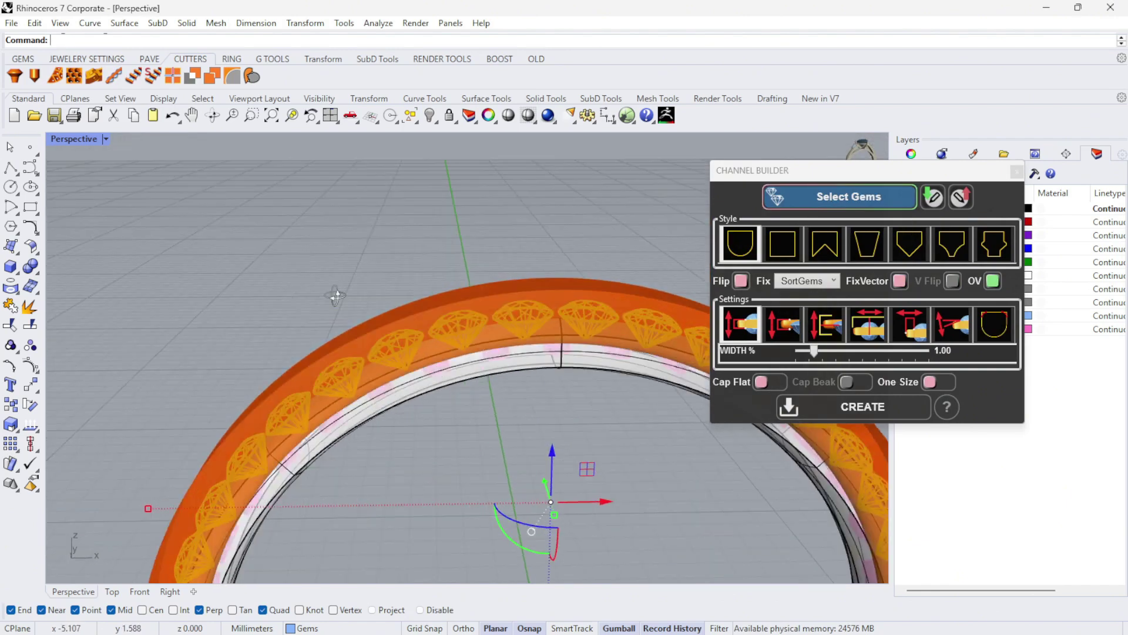
- Inspect the channel preview around the gems and review its width, height and lifting settings
scroll(336, 296, "up", 6)
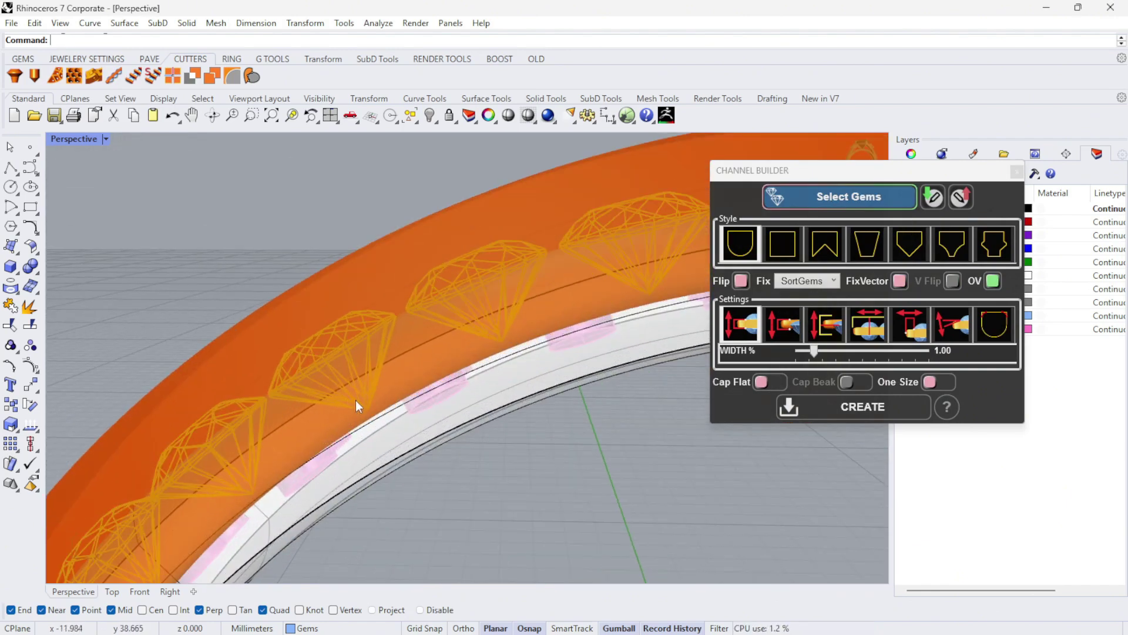
scroll(388, 371, "down", 8)
scroll(332, 375, "up", 7)
right_click_drag(331, 374, 408, 393)
scroll(411, 394, "up", 5)
left_click(745, 323)
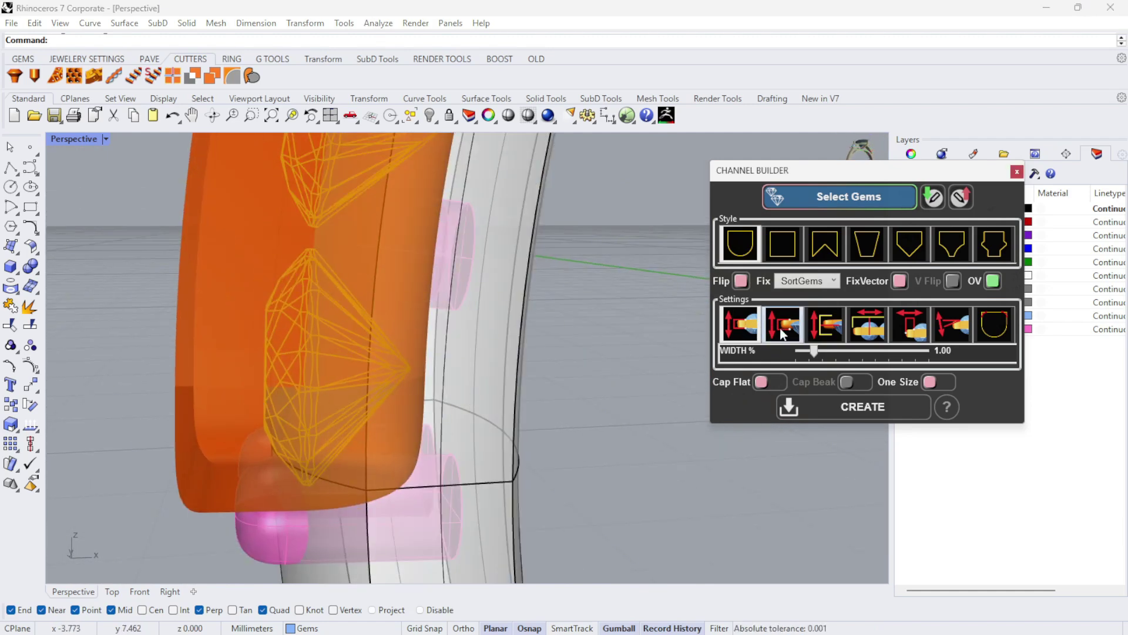
left_click(780, 331)
left_click(836, 327)
left_click(792, 335)
left_click(744, 326)
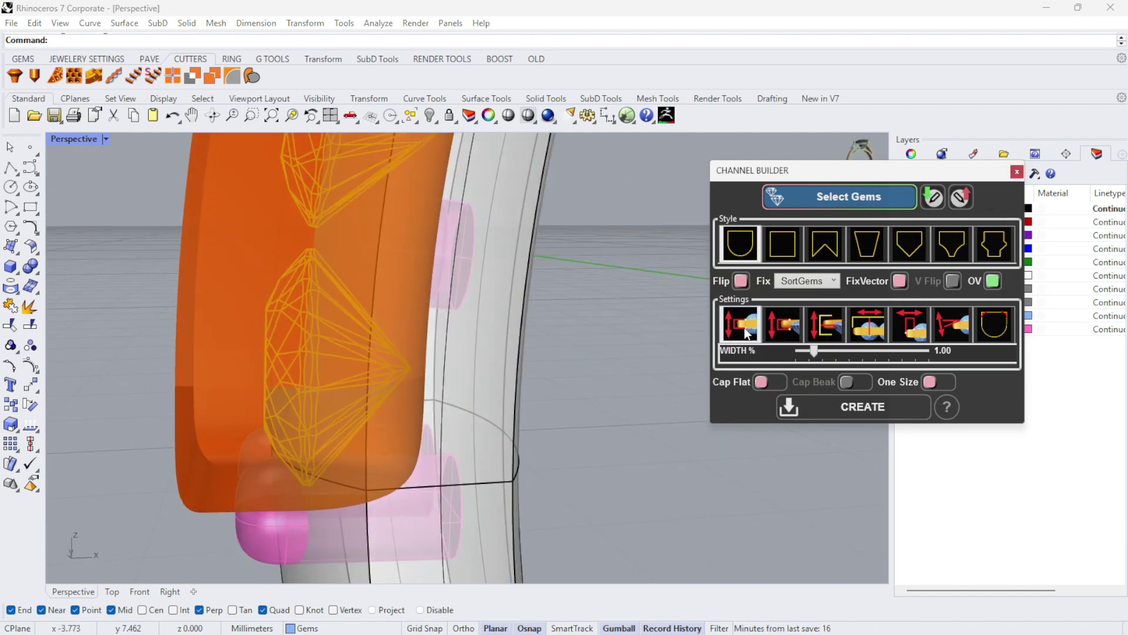
left_click(782, 329)
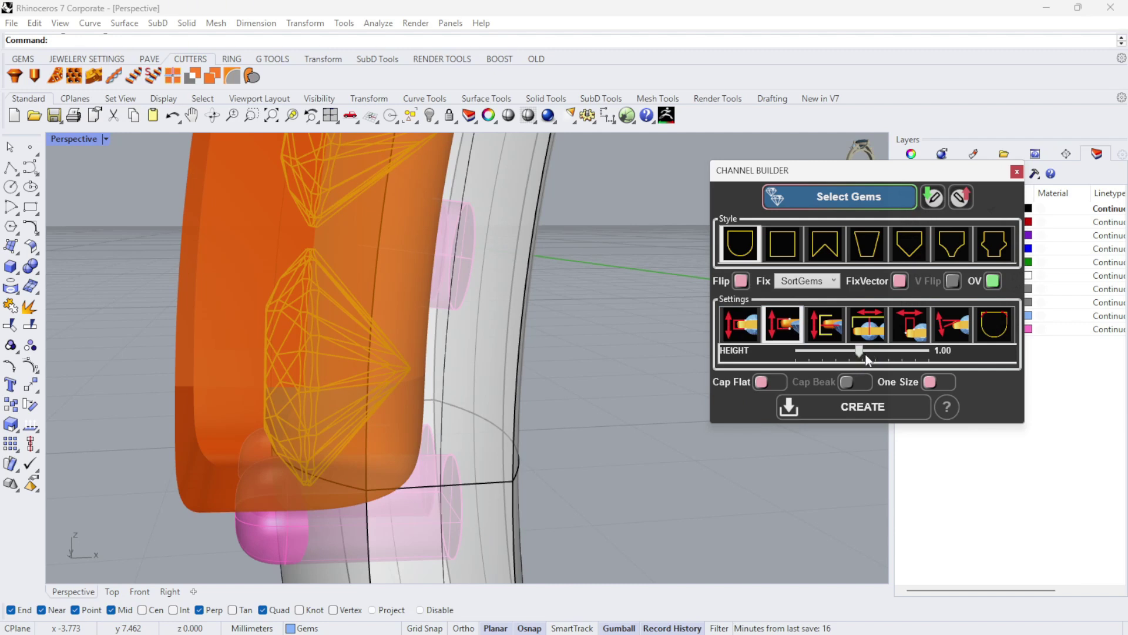
left_click(728, 327)
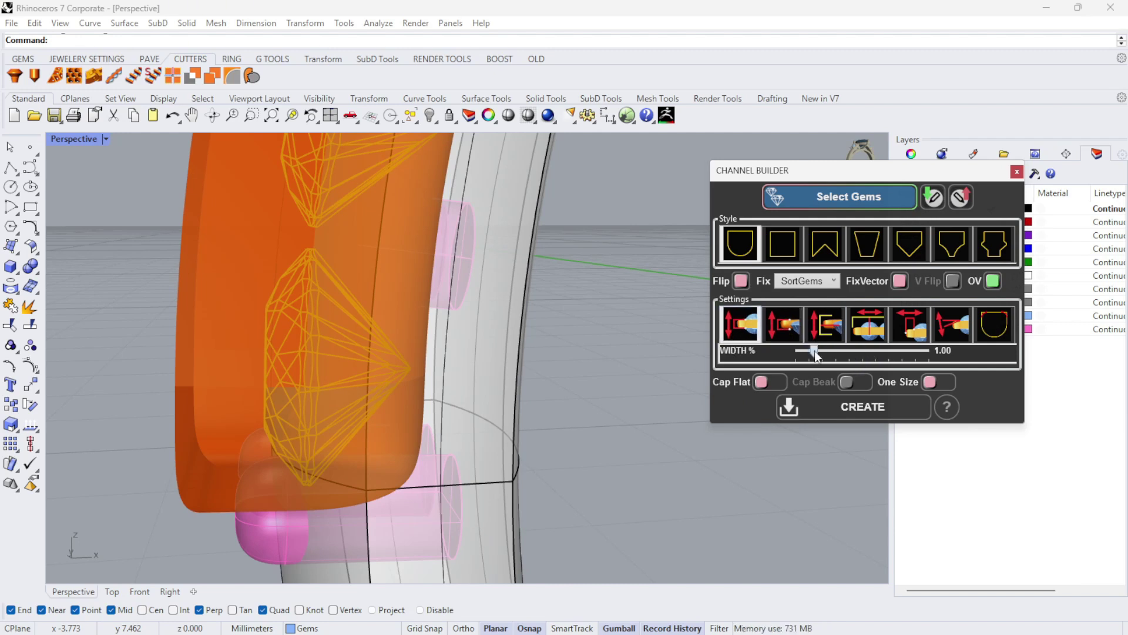
- Examine how the channel preview's width compares with the gems, from the side and from above
left_click_drag(815, 351, 815, 353)
right_click_drag(376, 352, 475, 351)
scroll(476, 351, "down", 5)
scroll(289, 364, "up", 5)
right_click_drag(291, 365, 293, 356)
scroll(293, 356, "down", 5)
scroll(360, 422, "down", 7)
right_click_drag(361, 422, 339, 294)
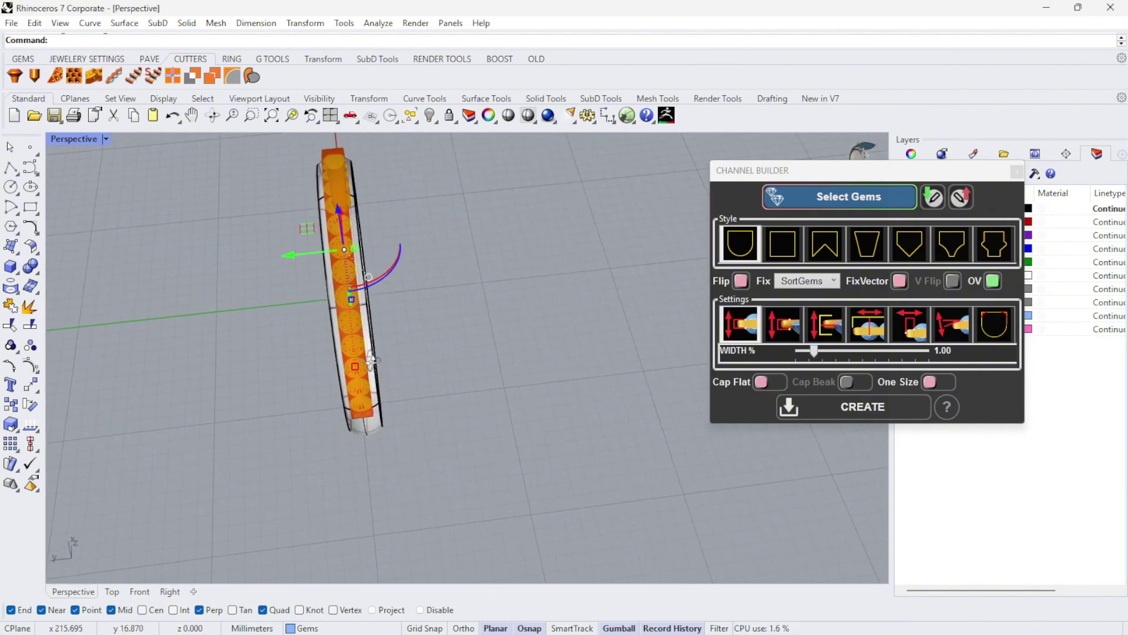
scroll(320, 194, "up", 6)
scroll(370, 187, "up", 4)
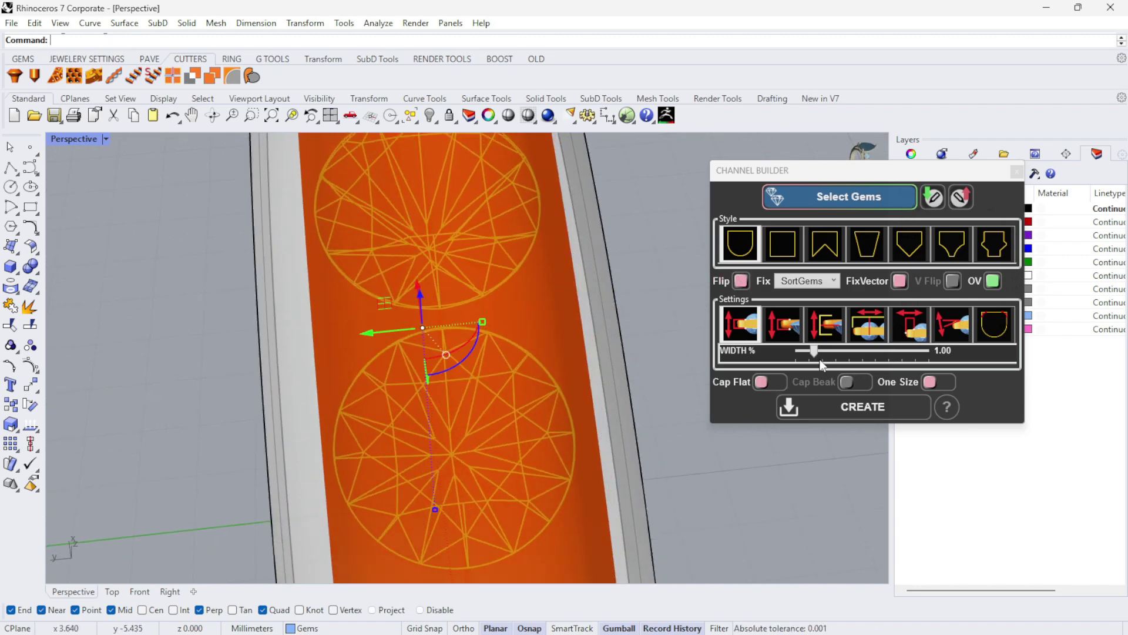
- Set the channel's width percentage to 1.03 after trying 1.09
left_click_drag(816, 353, 818, 352)
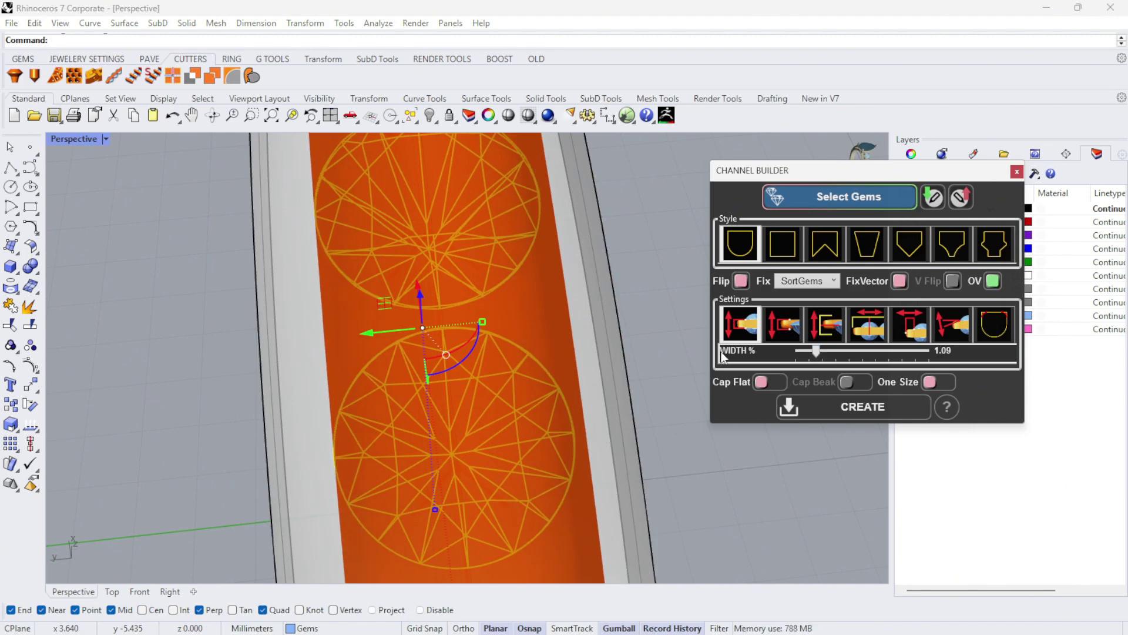
right_click_drag(525, 360, 516, 391)
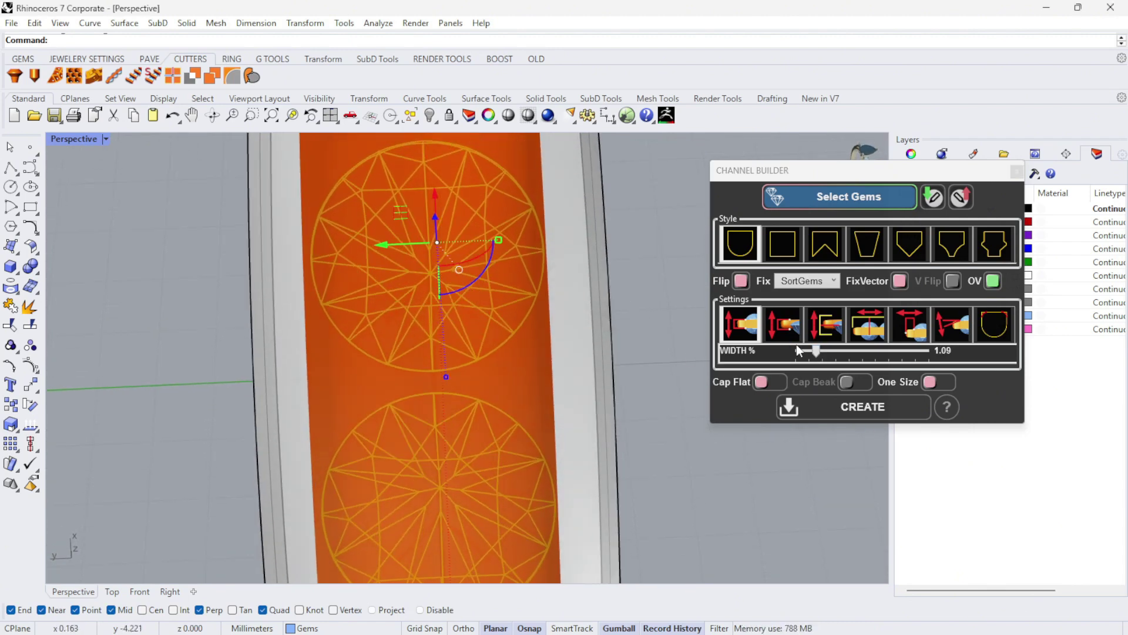
left_click_drag(815, 352, 815, 354)
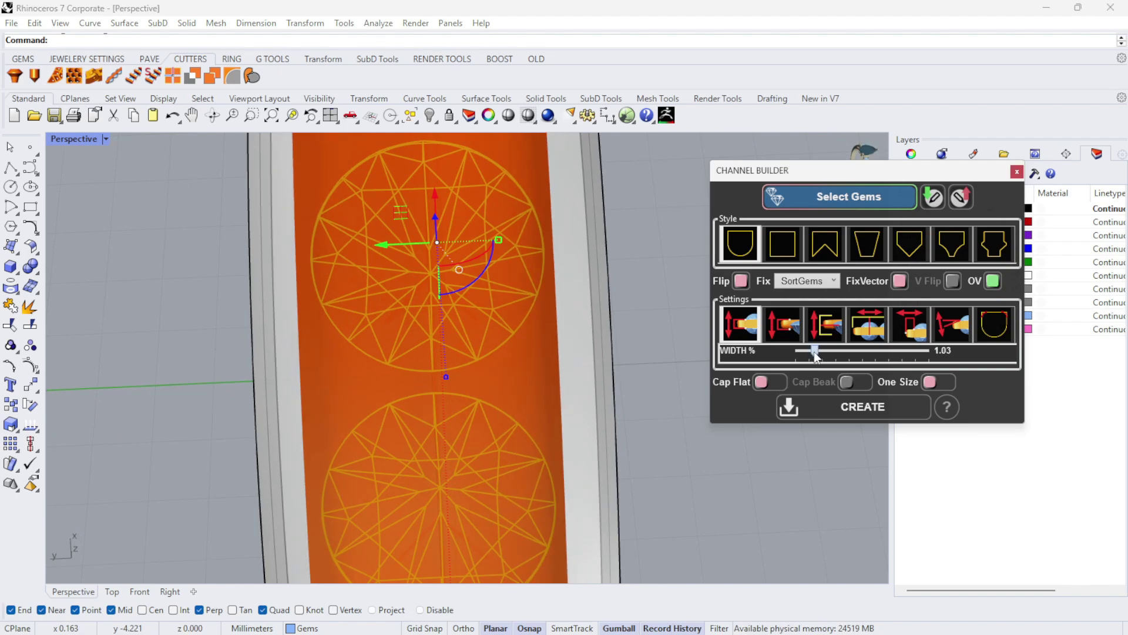
- Check the channel against the gems' lower tips from the side and set its lifting to 0.11
scroll(418, 372, "down", 7)
right_click_drag(418, 373, 252, 219)
scroll(403, 390, "up", 6)
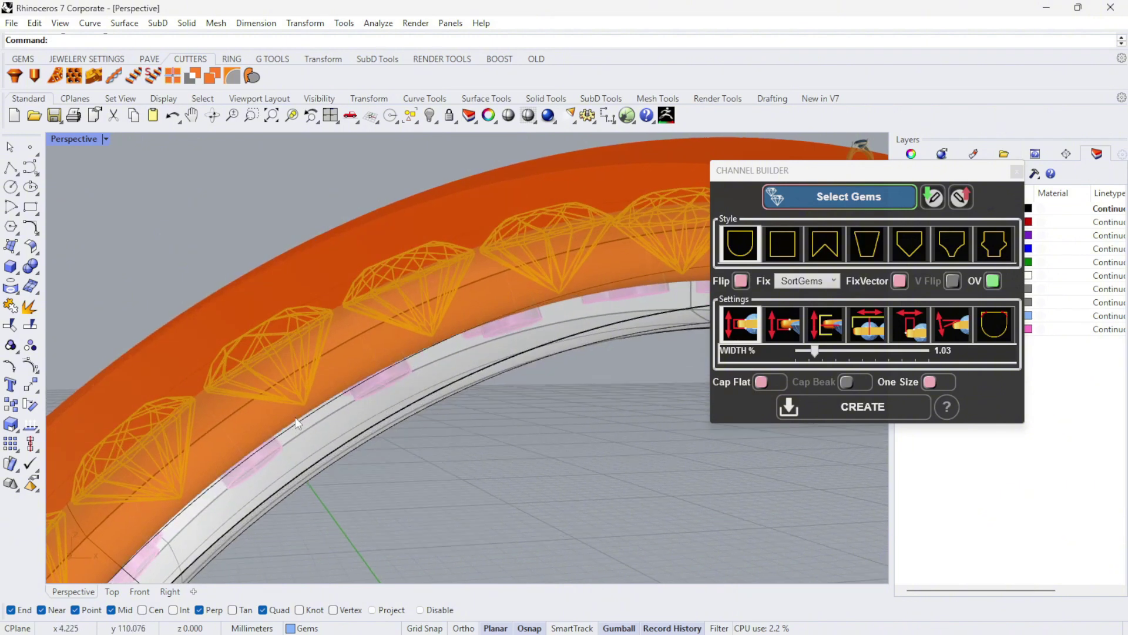
scroll(279, 389, "up", 6)
scroll(283, 390, "down", 6)
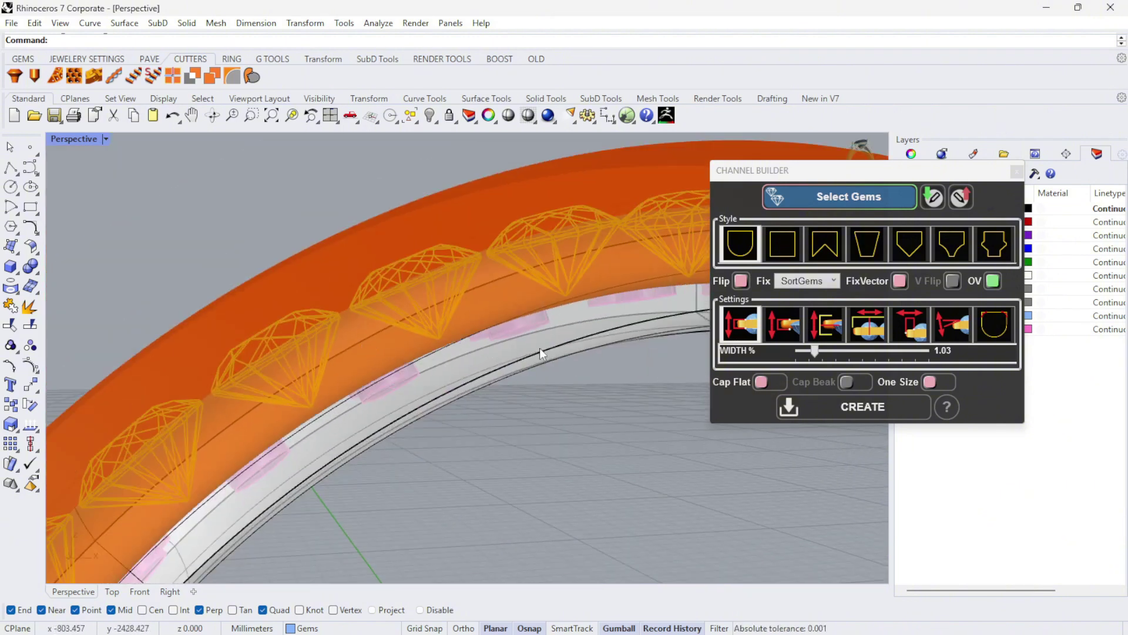
left_click(793, 339)
left_click(826, 334)
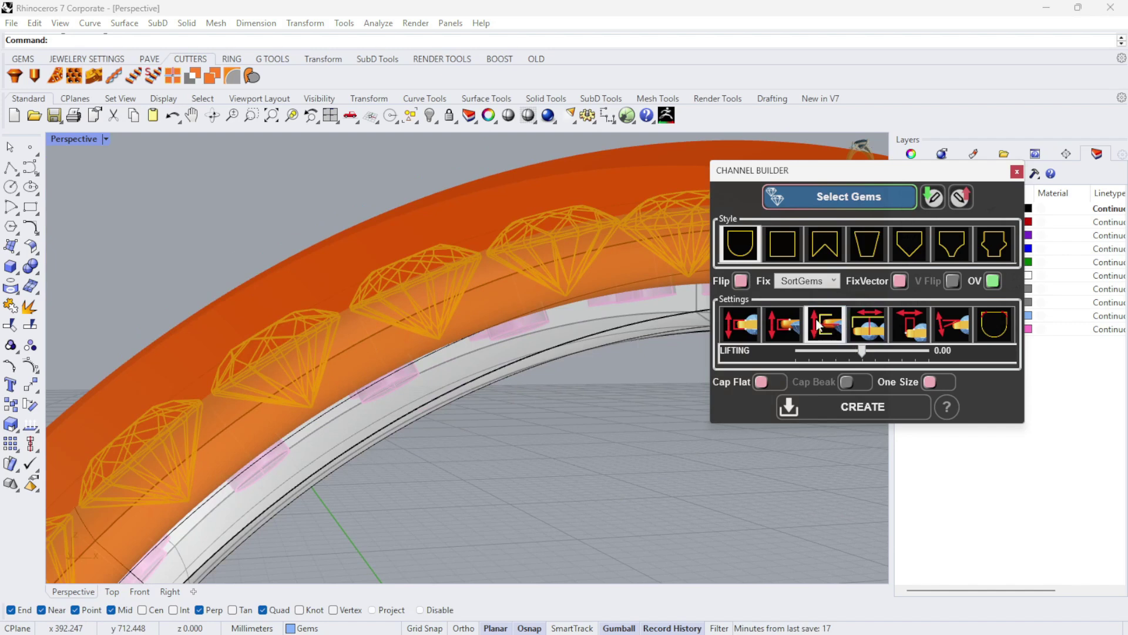
left_click_drag(861, 352, 870, 354)
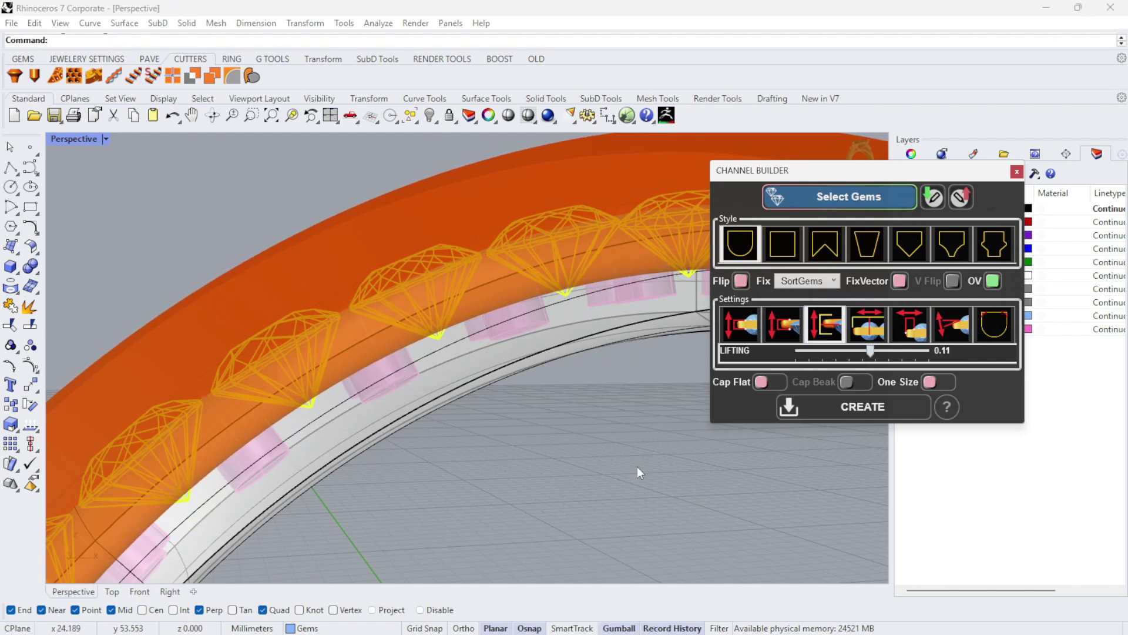
- Adjust the channel's height, set its lifting to 0.10, and check the preview around the ring
left_click(782, 324)
mouse_move(859, 352)
left_mouse_down()
mouse_move(885, 354)
mouse_move(874, 352)
left_mouse_up()
left_click(836, 339)
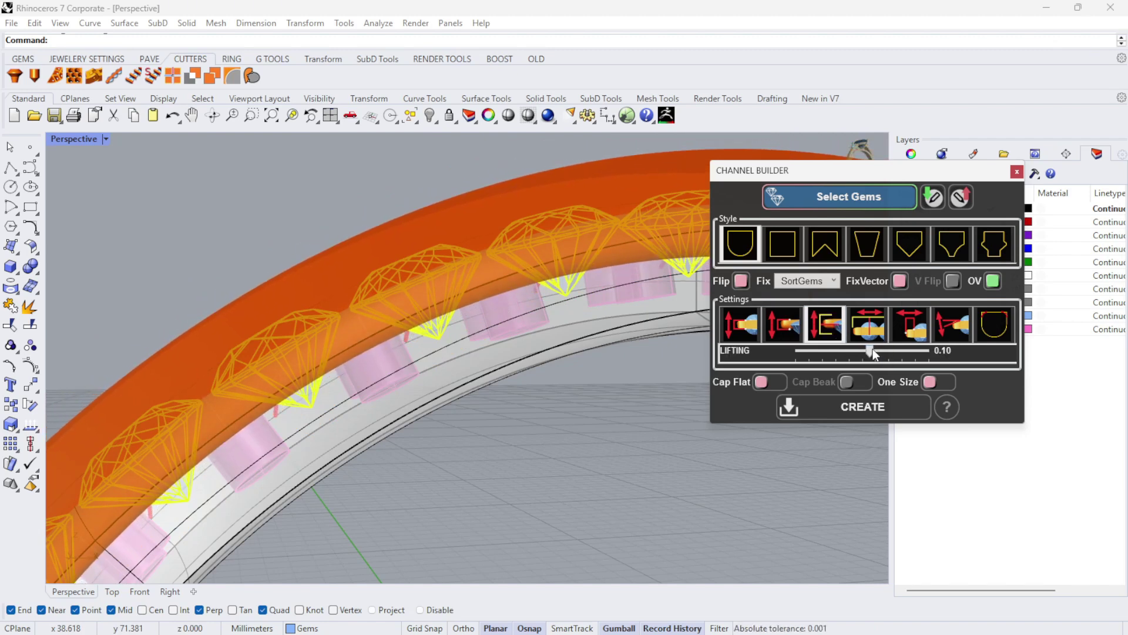
right_click_drag(463, 308, 483, 310)
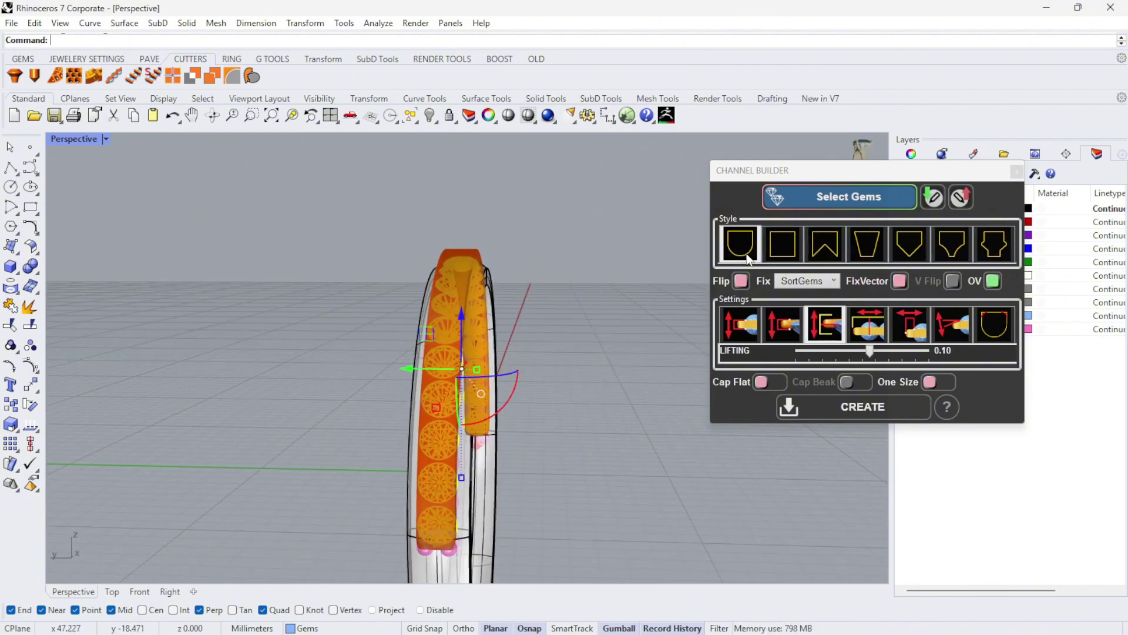
right_click_drag(524, 383, 332, 371)
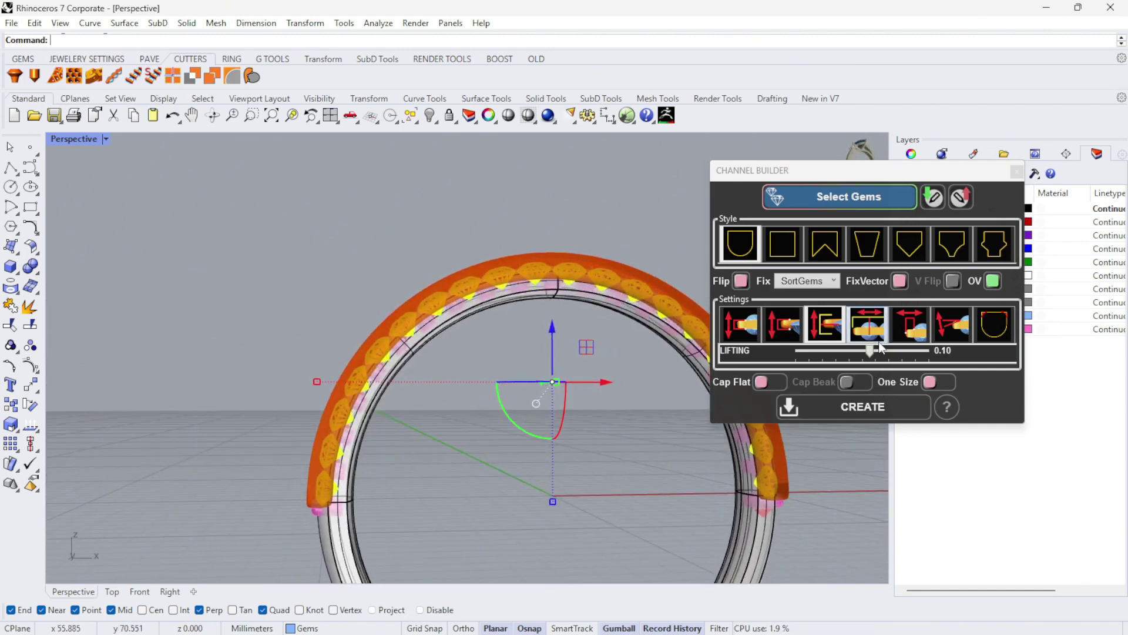
- Set the channel's length of cap to 1.11 so its end extends over the last pair of prongs
left_click(909, 338)
right_click_drag(252, 355, 456, 378)
right_click_drag(467, 573, 469, 494, "shift")
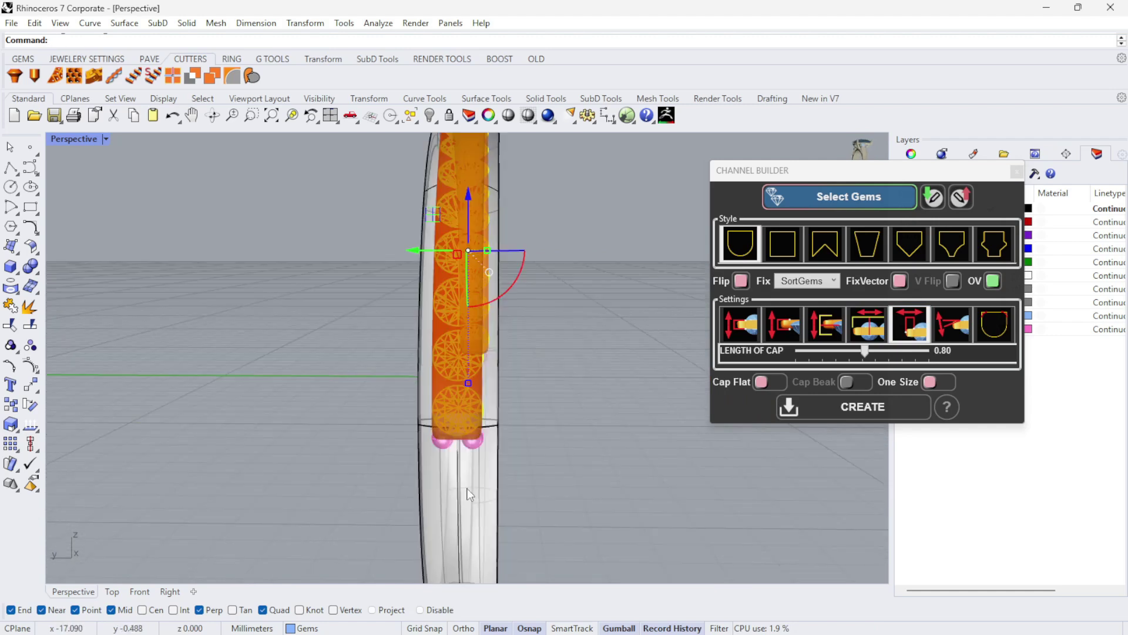
scroll(467, 470, "up", 6)
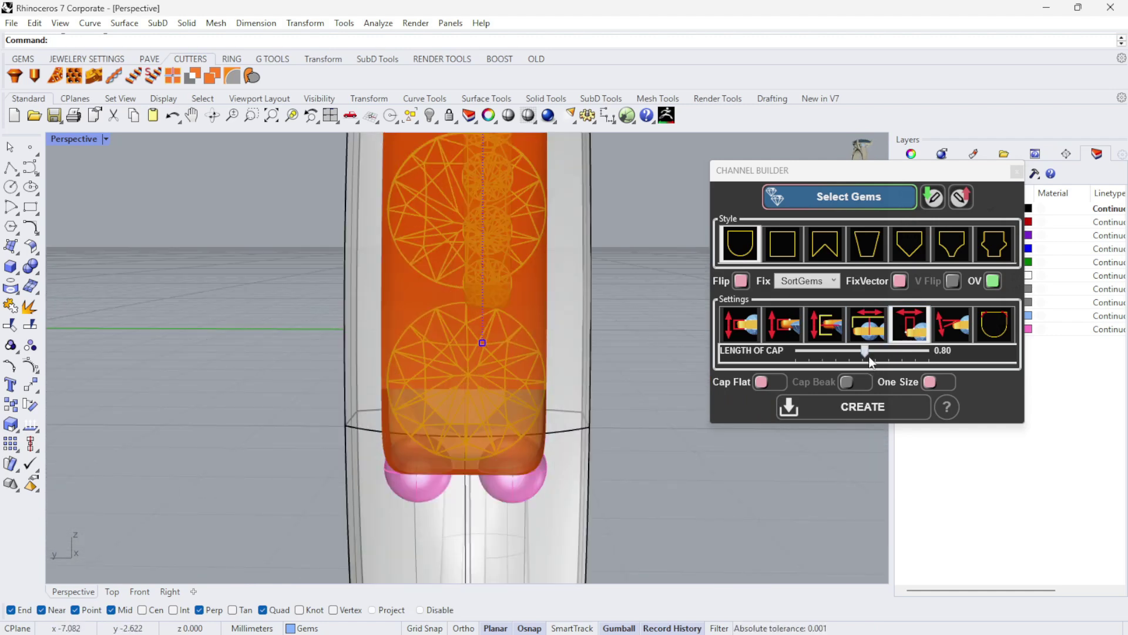
left_click_drag(865, 357, 882, 361)
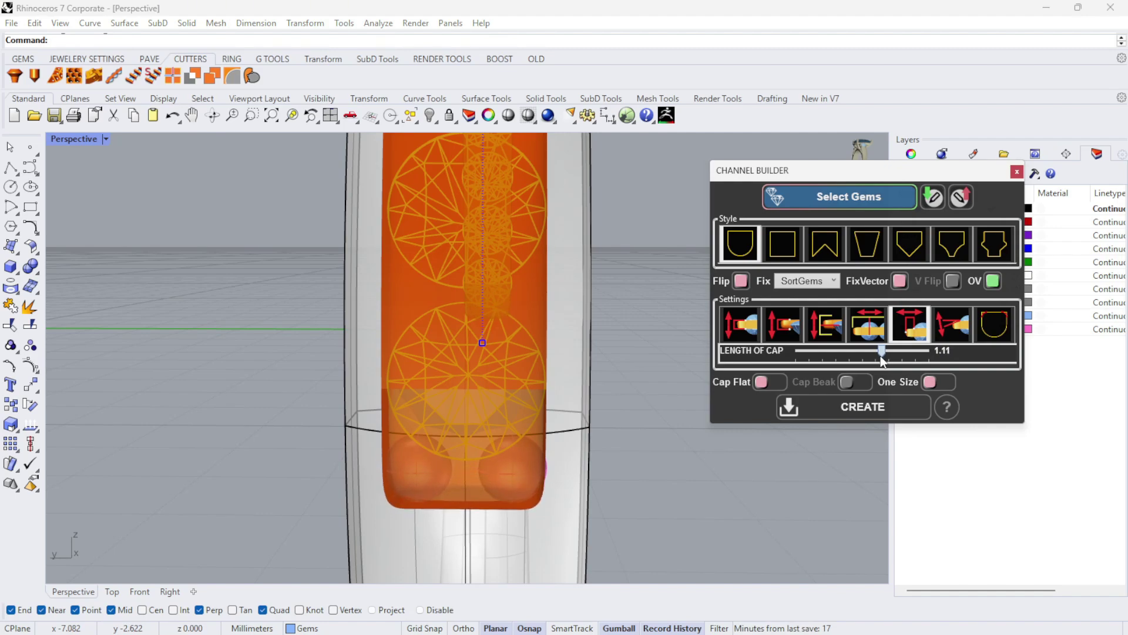
- Check the channel's extended ends on the ring, create the channel, and close Channel Builder
right_click_drag(345, 388, 91, 338)
scroll(611, 420, "up", 13)
scroll(544, 387, "down", 13)
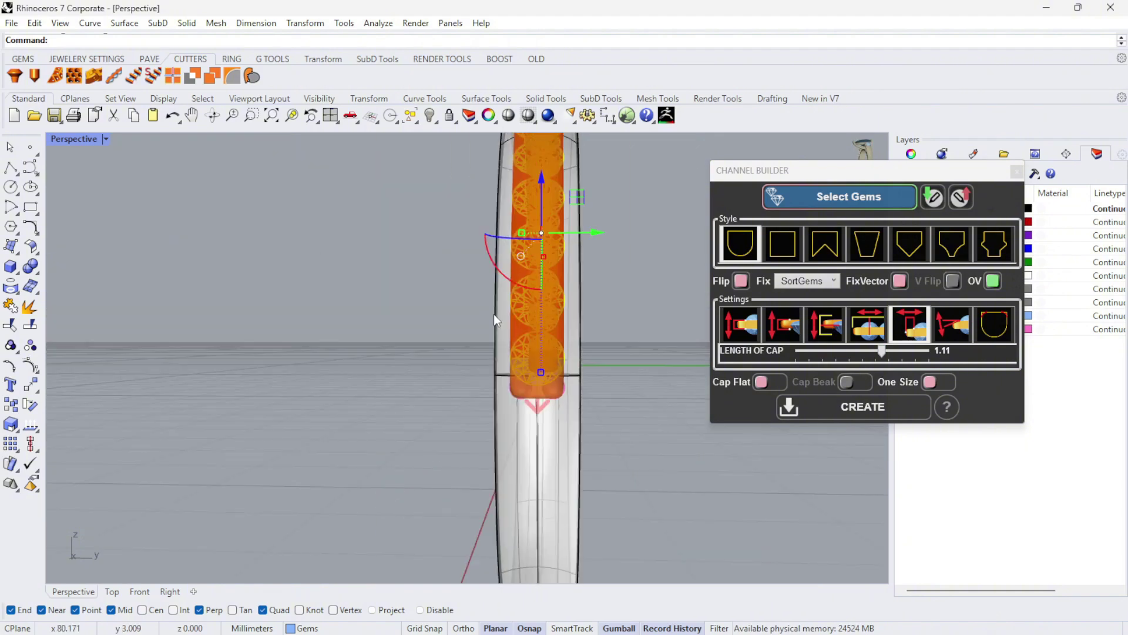
right_click_drag(493, 314, 425, 318)
scroll(360, 308, "up", 10)
left_click(855, 407)
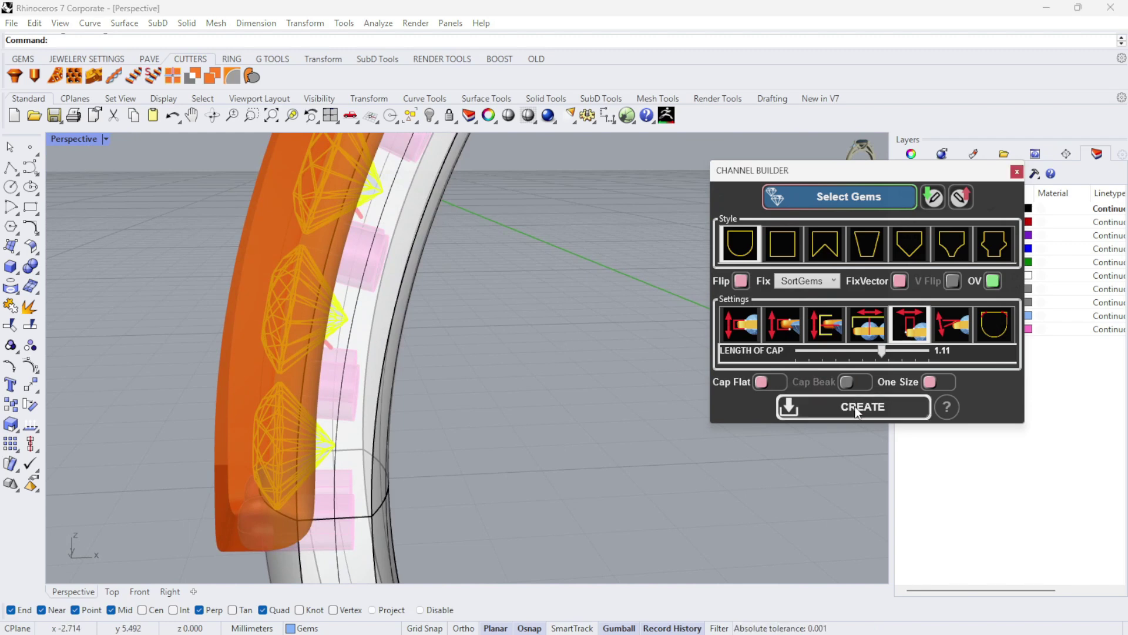
left_click(1017, 173)
- Inspect the created orange channel over the ring, gems and prongs
scroll(597, 344, "down", 5)
right_click_drag(501, 270, 385, 184)
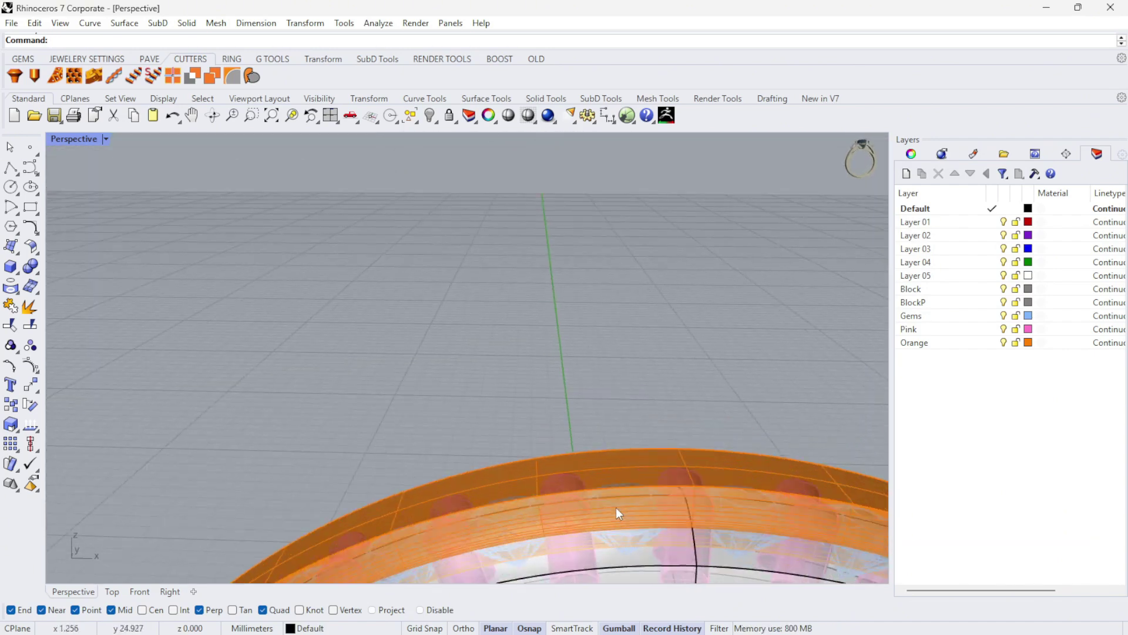
left_click(634, 563)
scroll(595, 241, "down", 5)
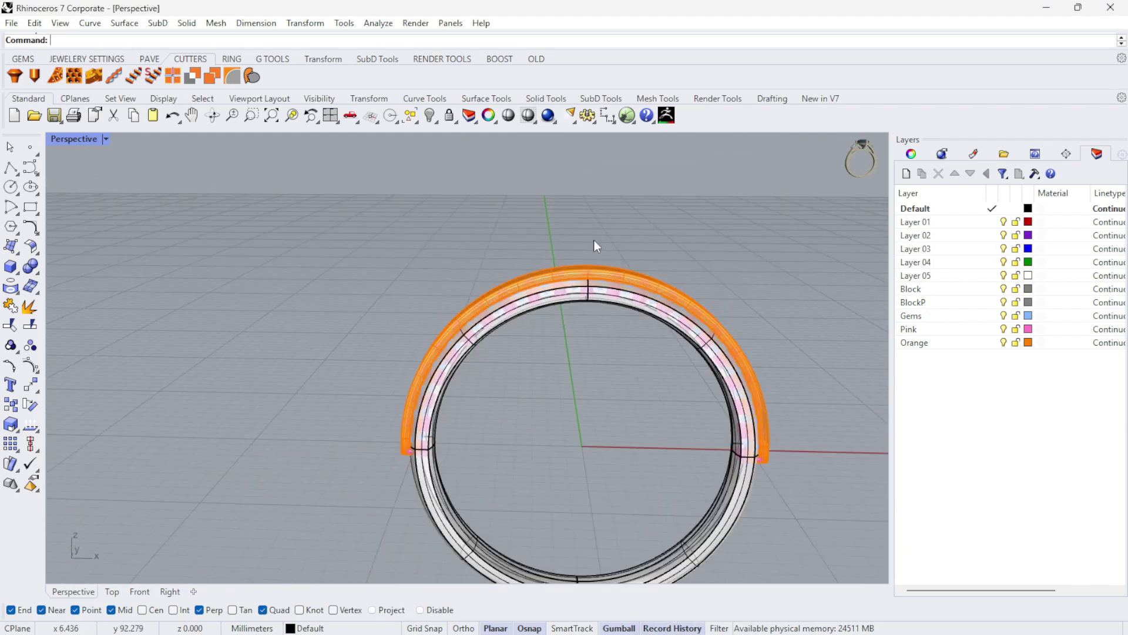
right_click_drag(593, 240, 650, 332)
scroll(596, 339, "up", 5)
left_click(597, 334)
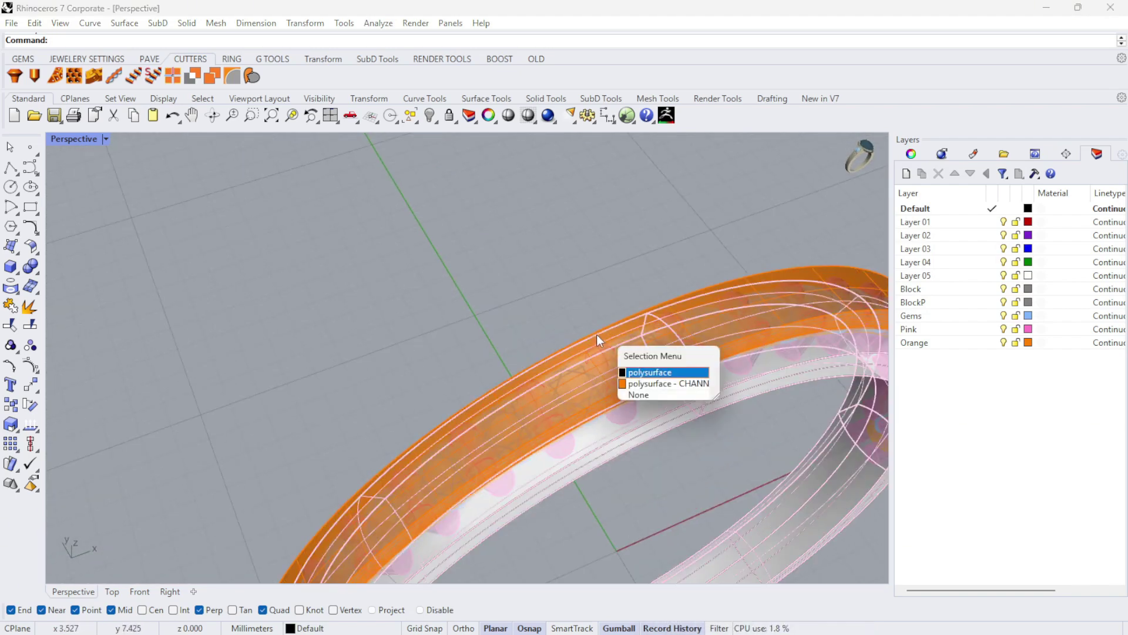
right_click_drag(646, 376, 576, 329)
left_click(213, 77)
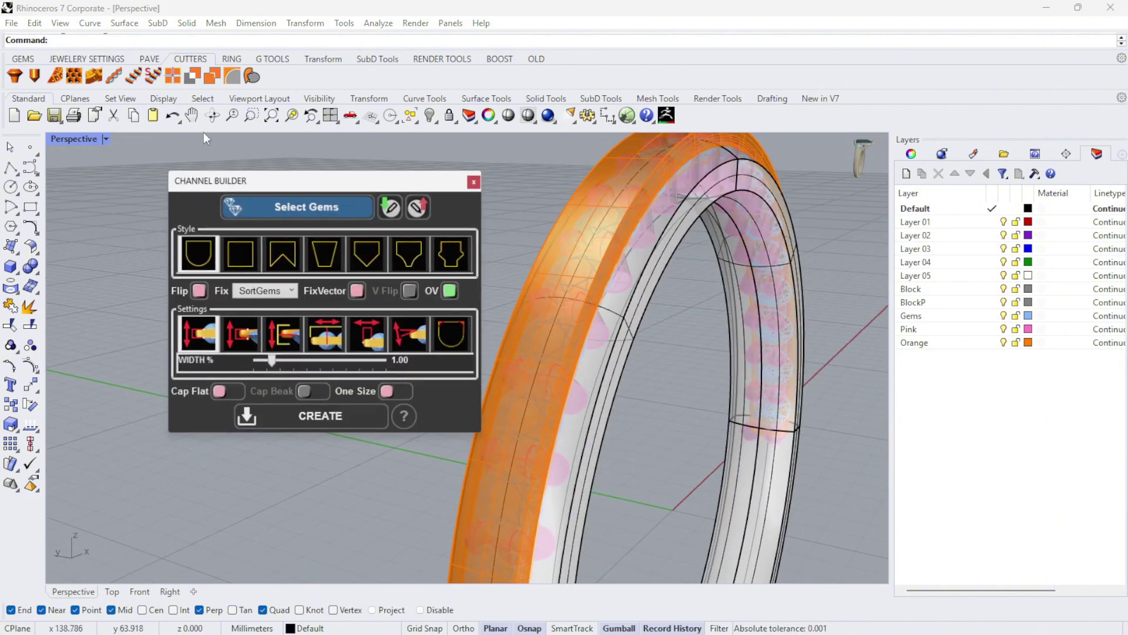
left_click(474, 180)
- Select the orange channel and move it 10 mm sideways along the Y axis, away from the ring
right_click_drag(490, 217, 573, 378)
left_click(573, 378)
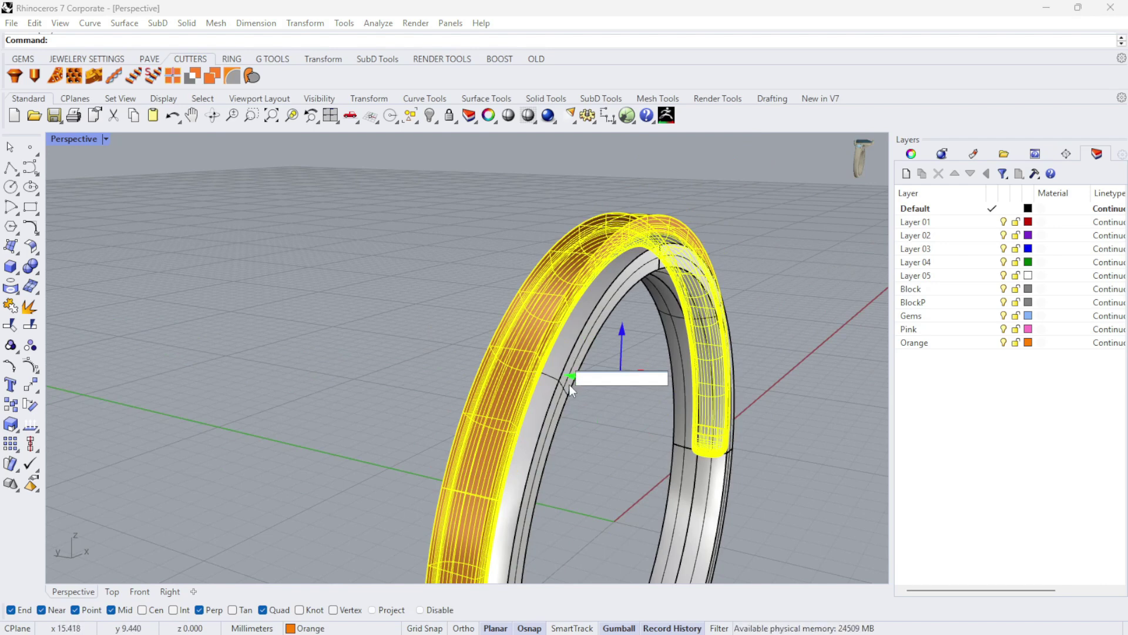
type("10")
key("Return")
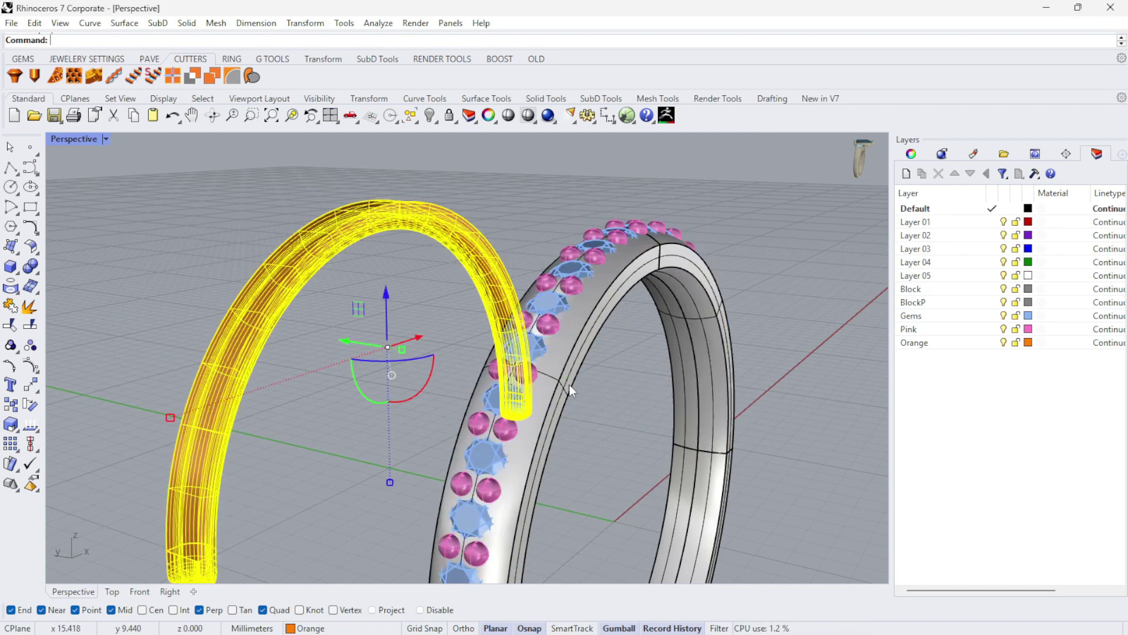
- Deselect the channel, then select the pink prongs and move them 10 mm along the Y axis away from the ring
key("Escape")
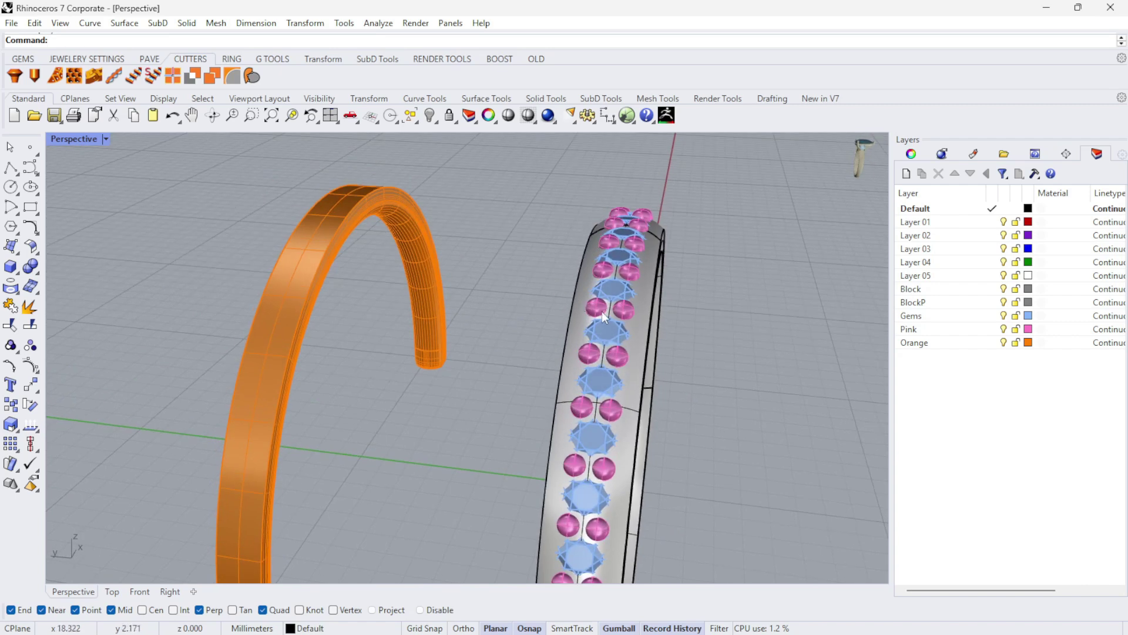
left_click(614, 314)
left_click(651, 355)
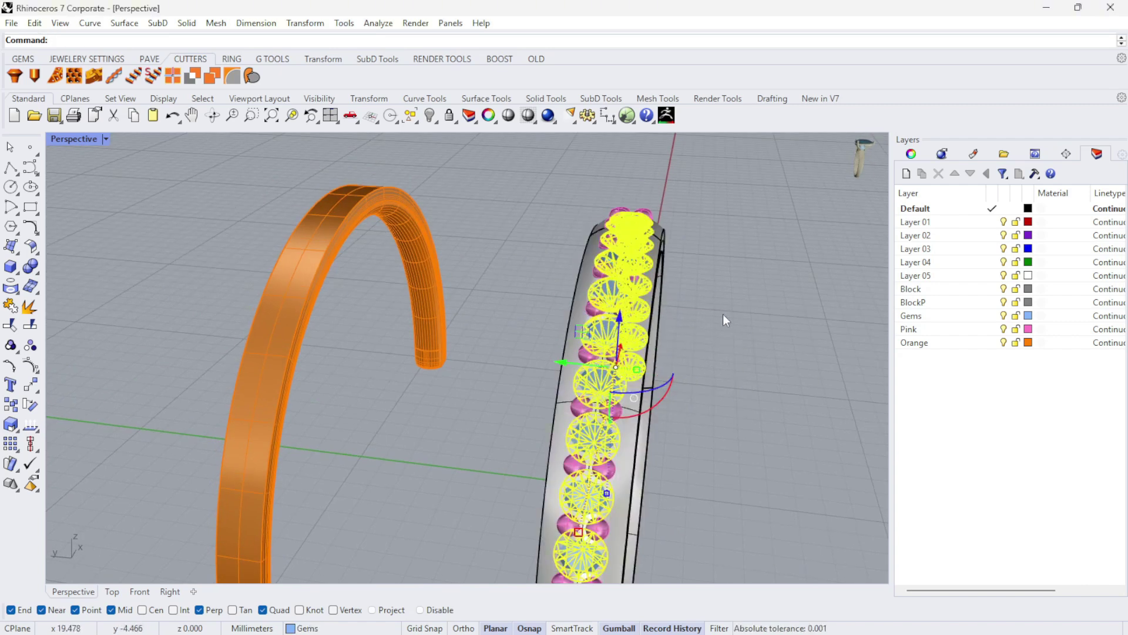
left_click(724, 317)
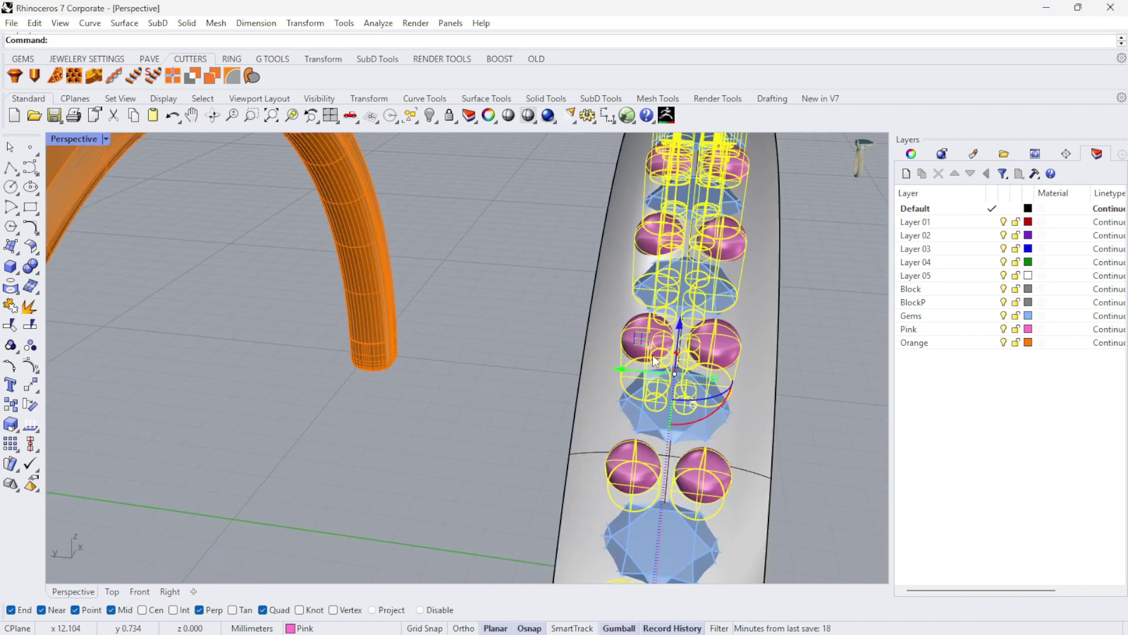
scroll(653, 355, "down", 5)
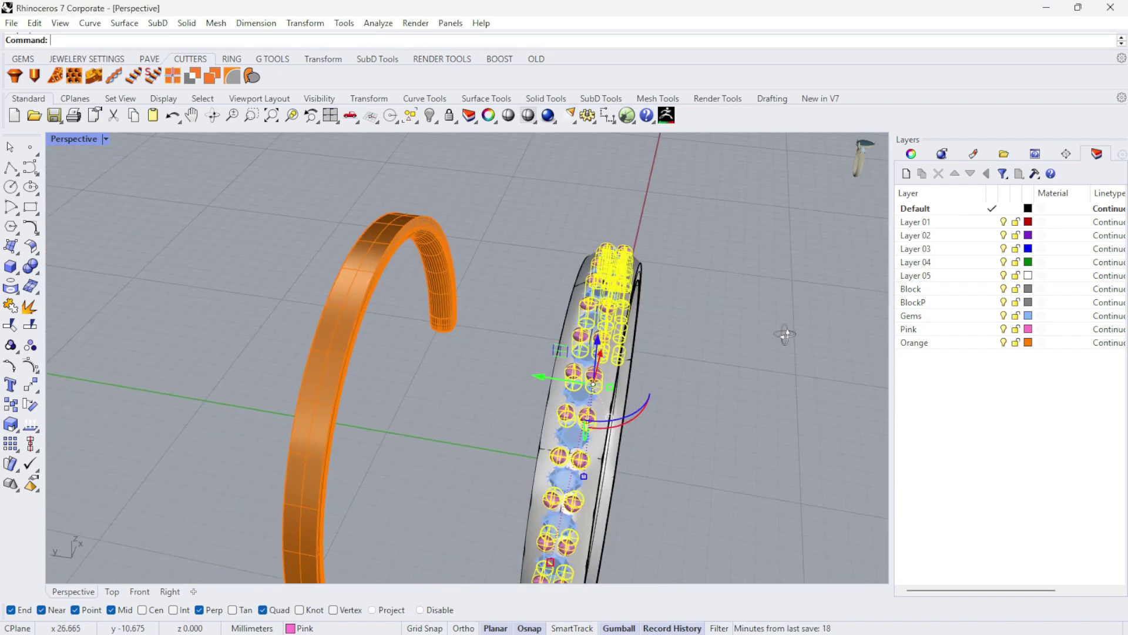
left_click(536, 375)
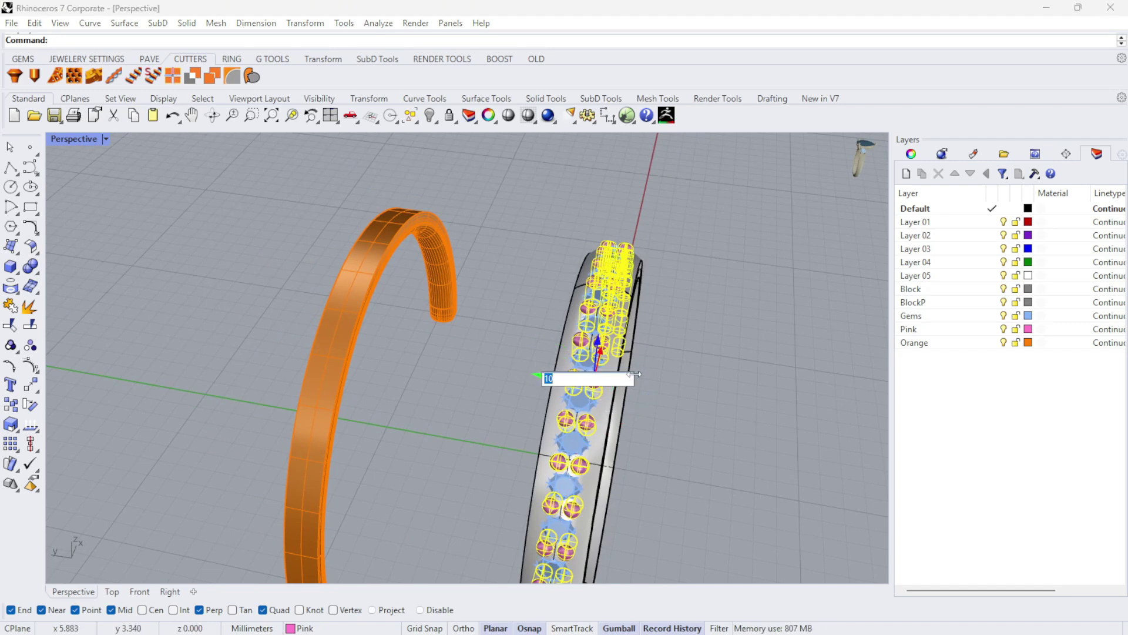
key("Return")
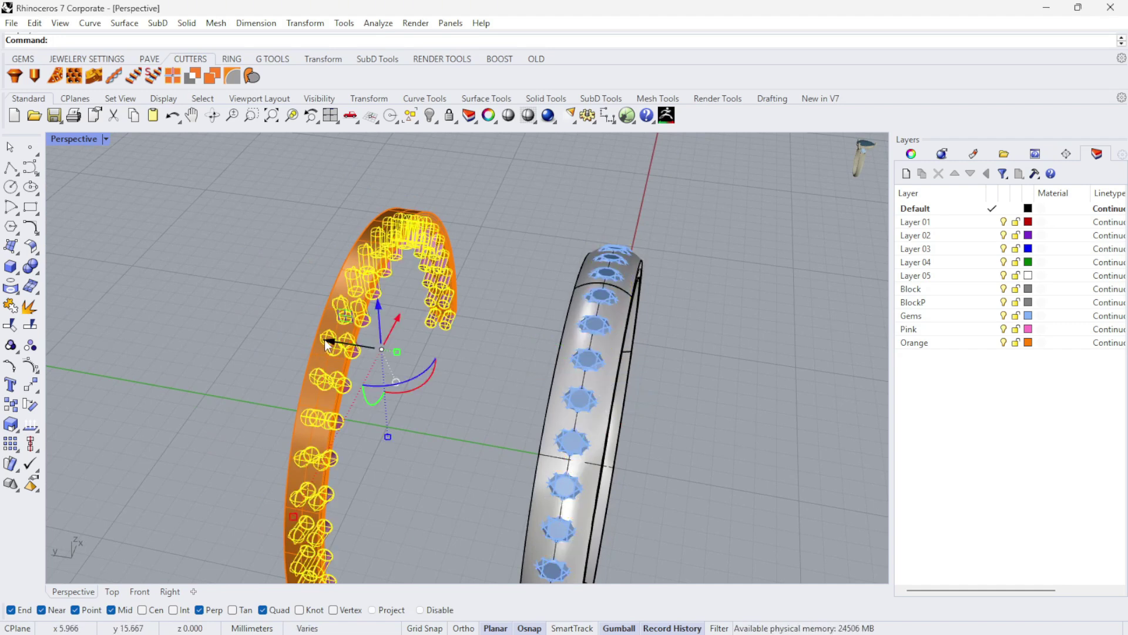
- Move the prongs -5 mm along the Y axis, back toward the ring, and deselect them
left_click(328, 341)
type("-5")
key("Return")
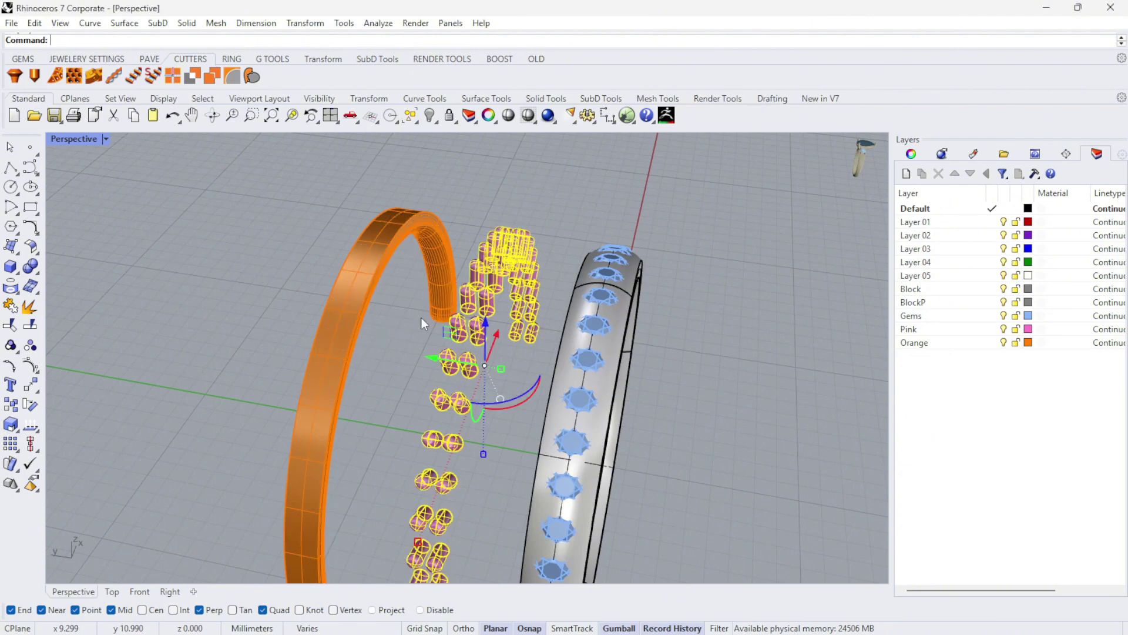
key("Escape")
- Select the group of gems on the ring and load it into Gems Cutters
right_click_drag(551, 282, 550, 353)
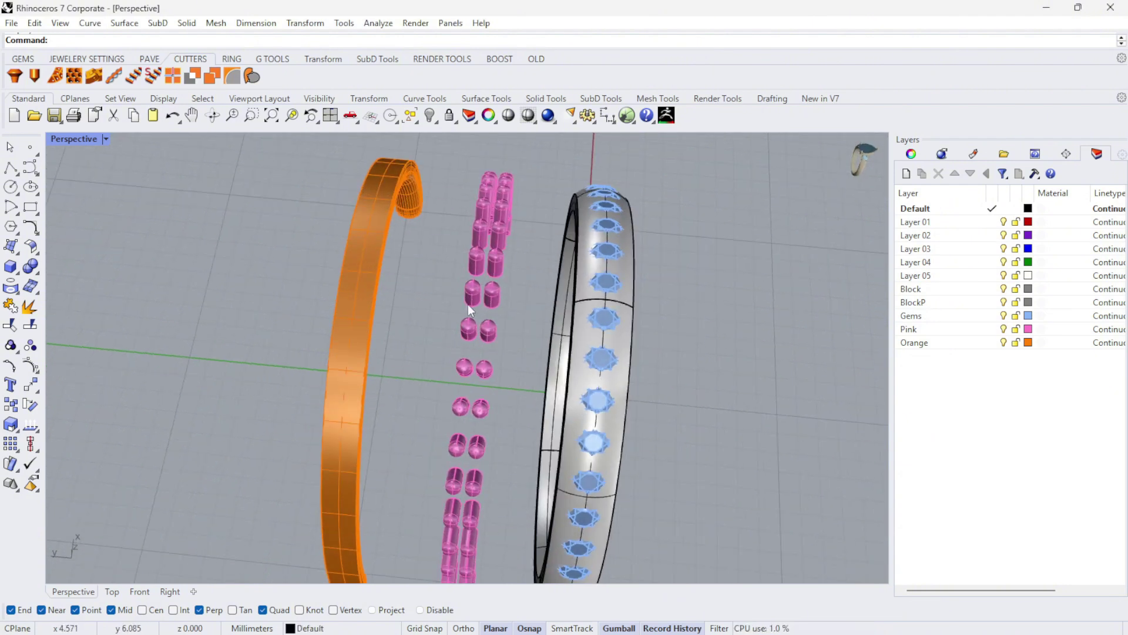
right_click_drag(675, 340, 594, 316)
left_click(608, 302)
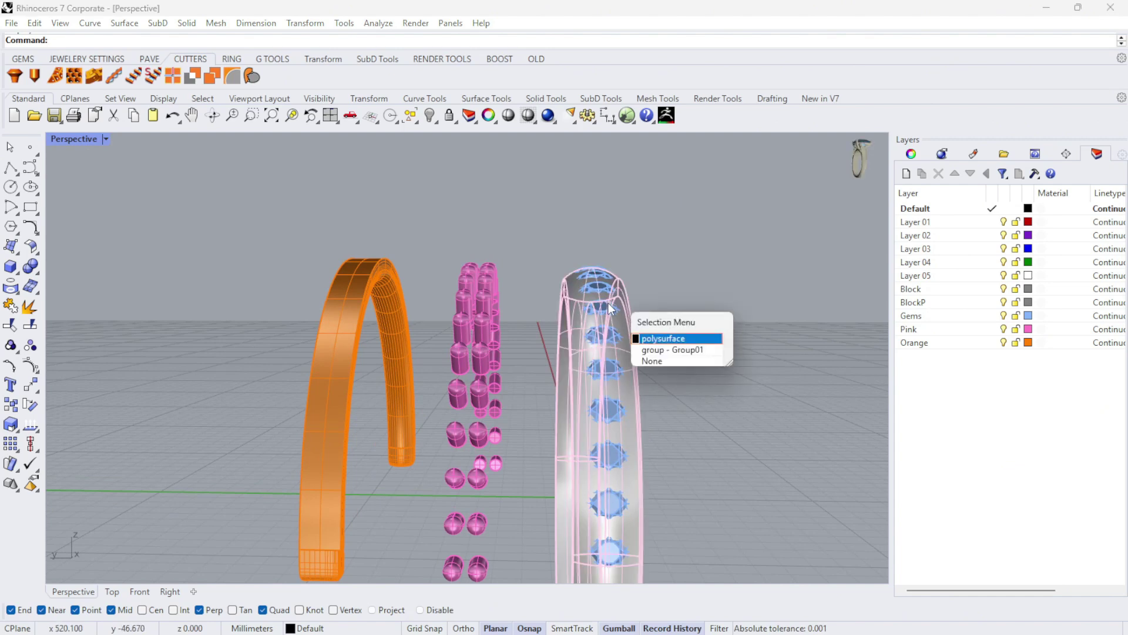
left_click(675, 350)
right_click_drag(675, 350, 573, 266)
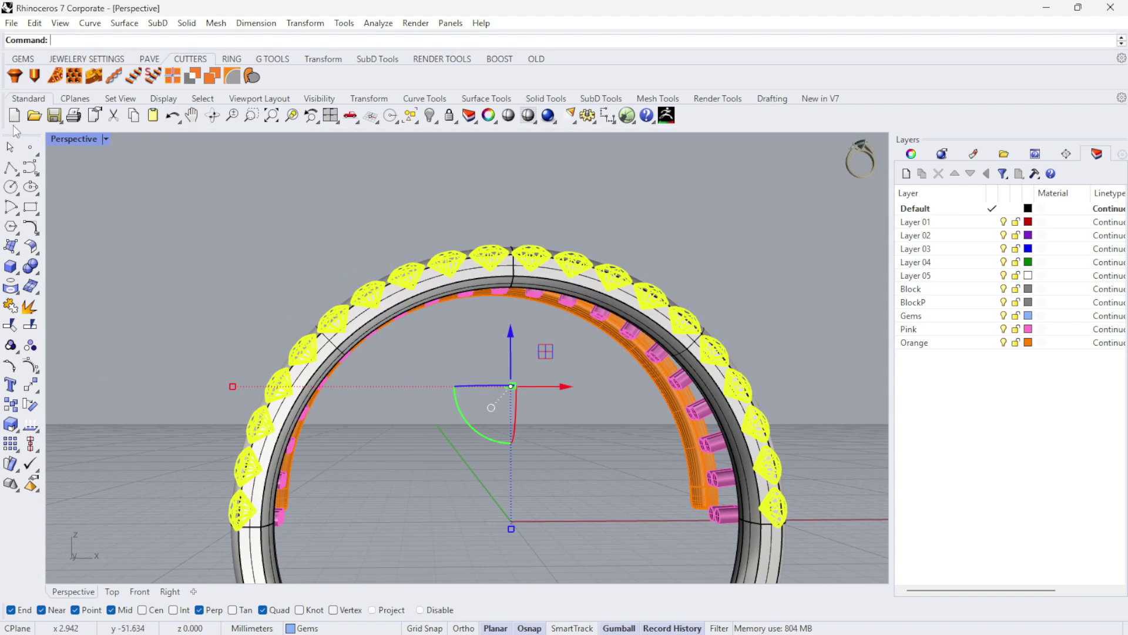
left_click(16, 77)
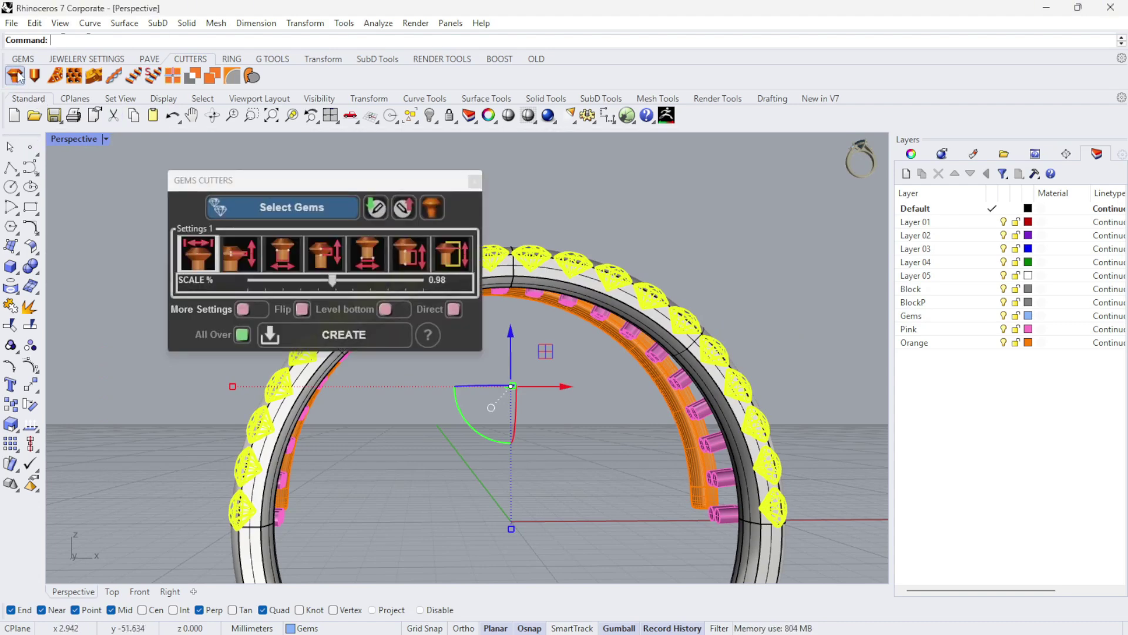
left_click_drag(309, 183, 823, 165)
left_click(806, 191)
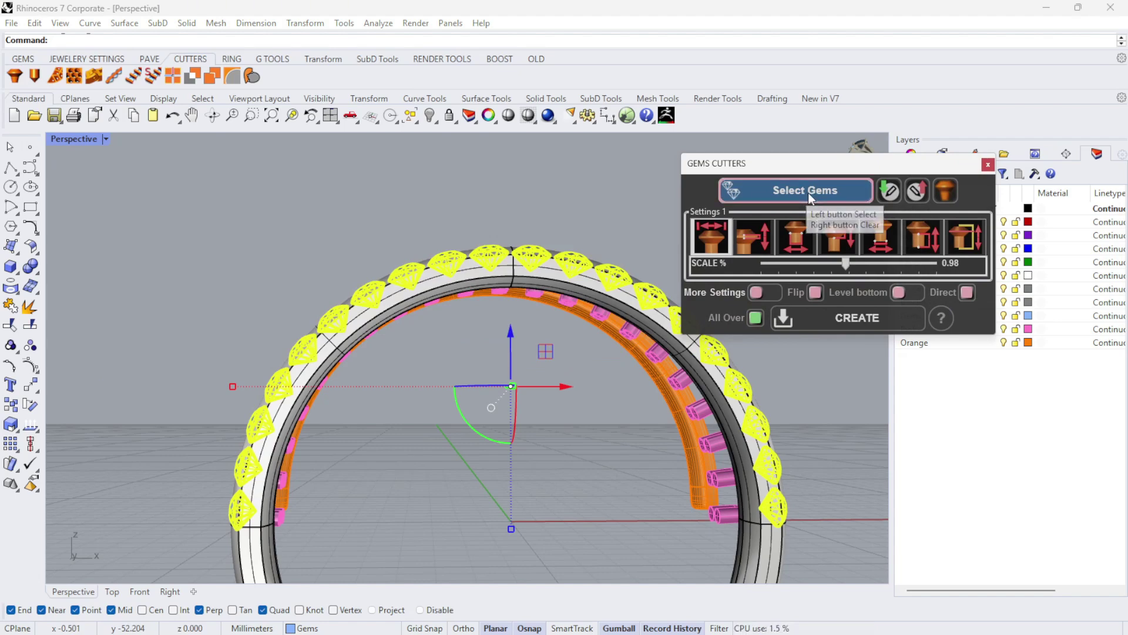
- Set the gem cutters' overall scale to 1.02
right_click_drag(226, 179, 235, 597)
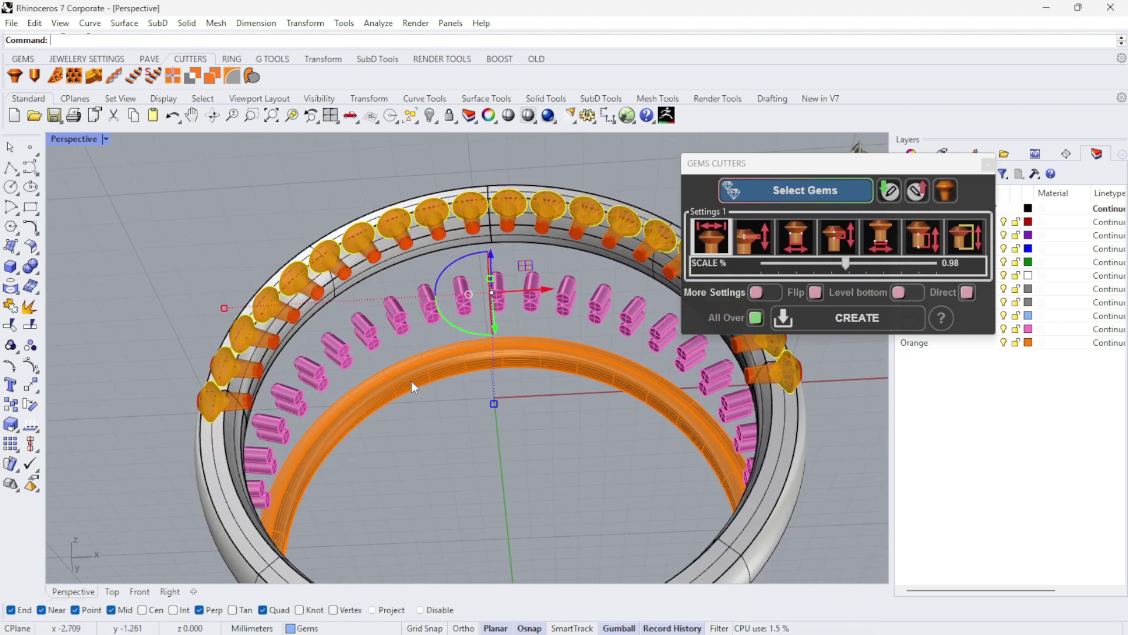
scroll(400, 203, "up", 8)
right_click_drag(539, 280, 481, 277)
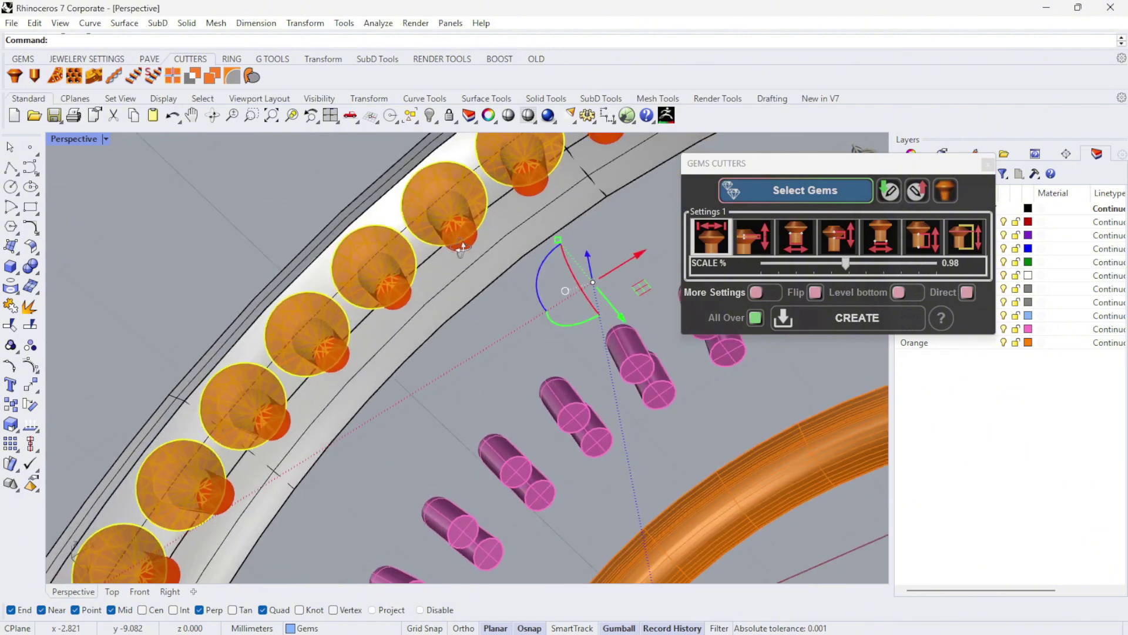
right_click_drag(415, 244, 472, 364)
left_click_drag(859, 267, 853, 264)
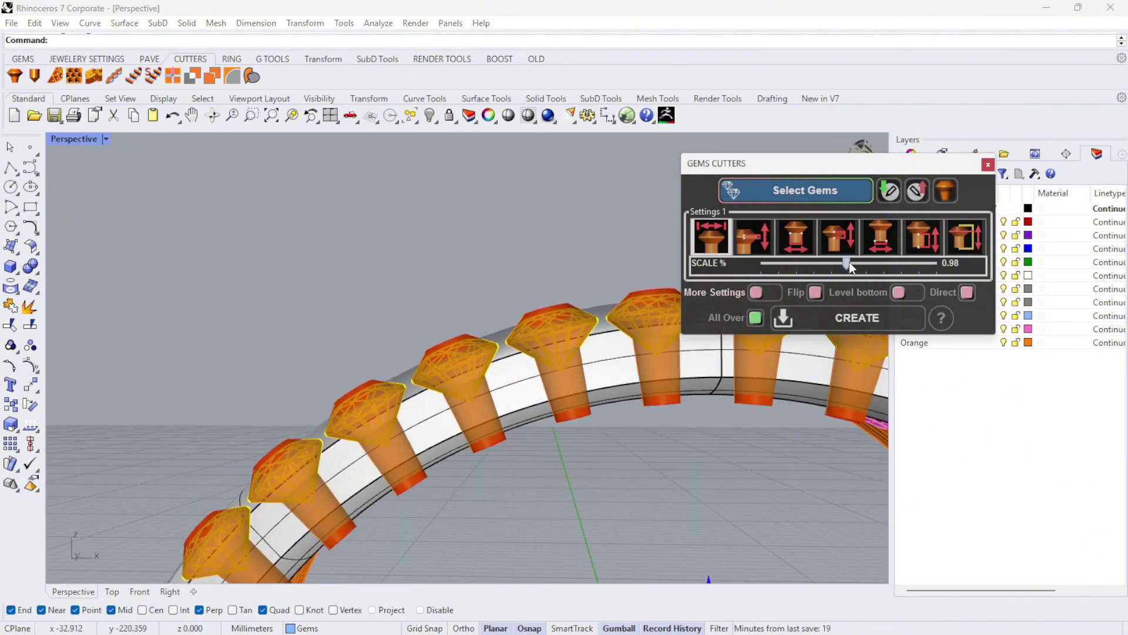
- Check the cutters against the gems' edges and set their girdle size to 0.20
right_click_drag(455, 277, 486, 421)
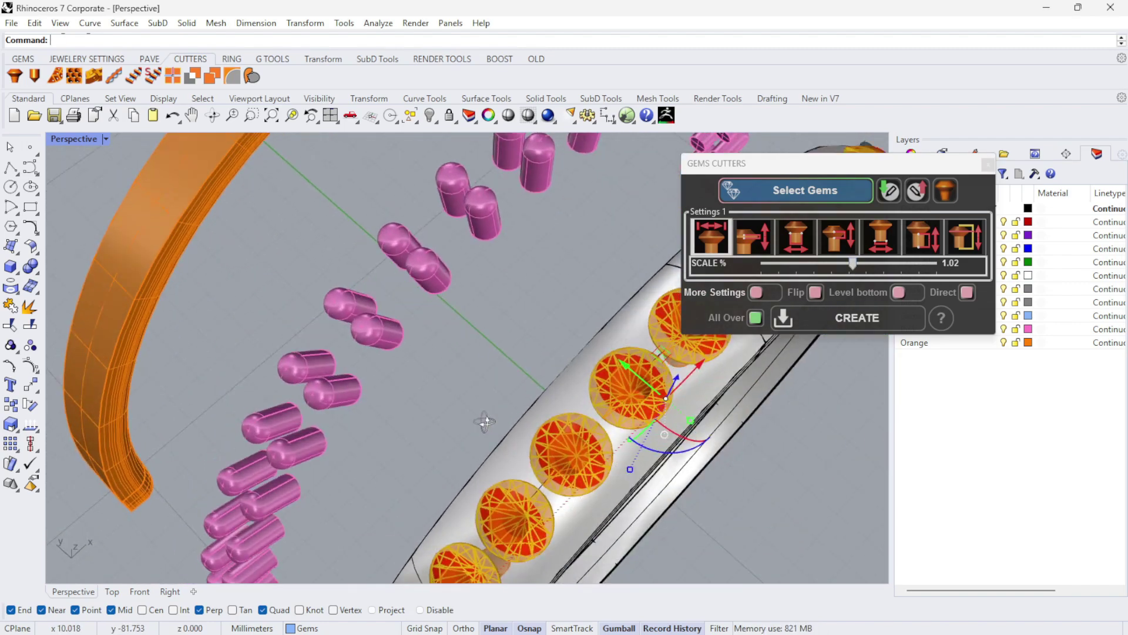
scroll(611, 470, "up", 8)
scroll(433, 357, "up", 6)
right_click_drag(432, 357, 483, 340)
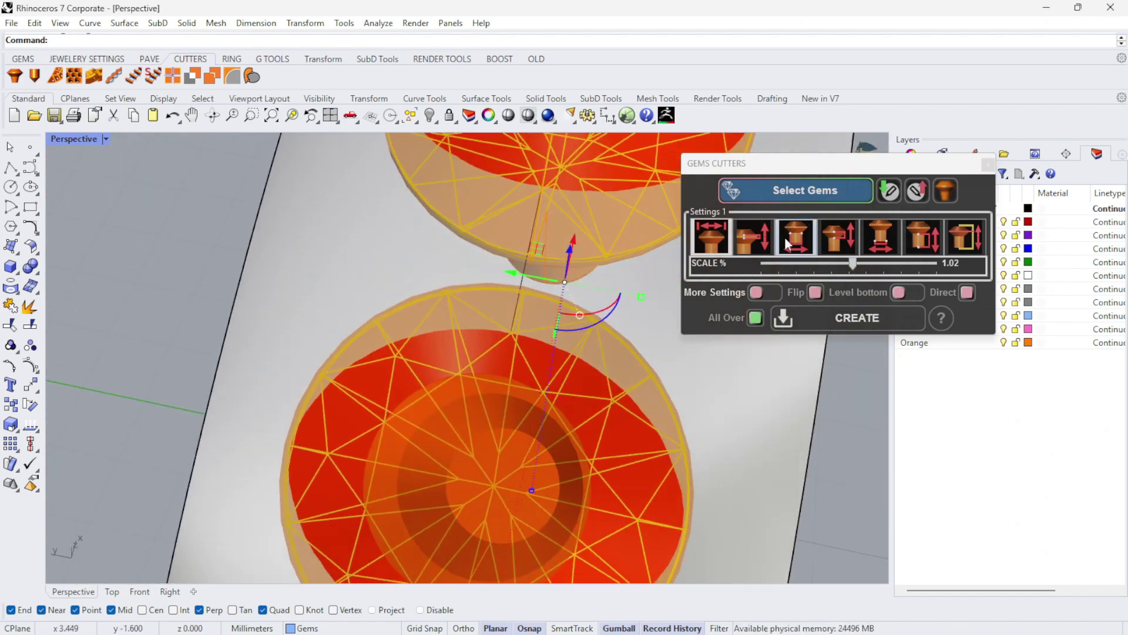
left_click(755, 237)
right_click_drag(634, 300, 338, 212)
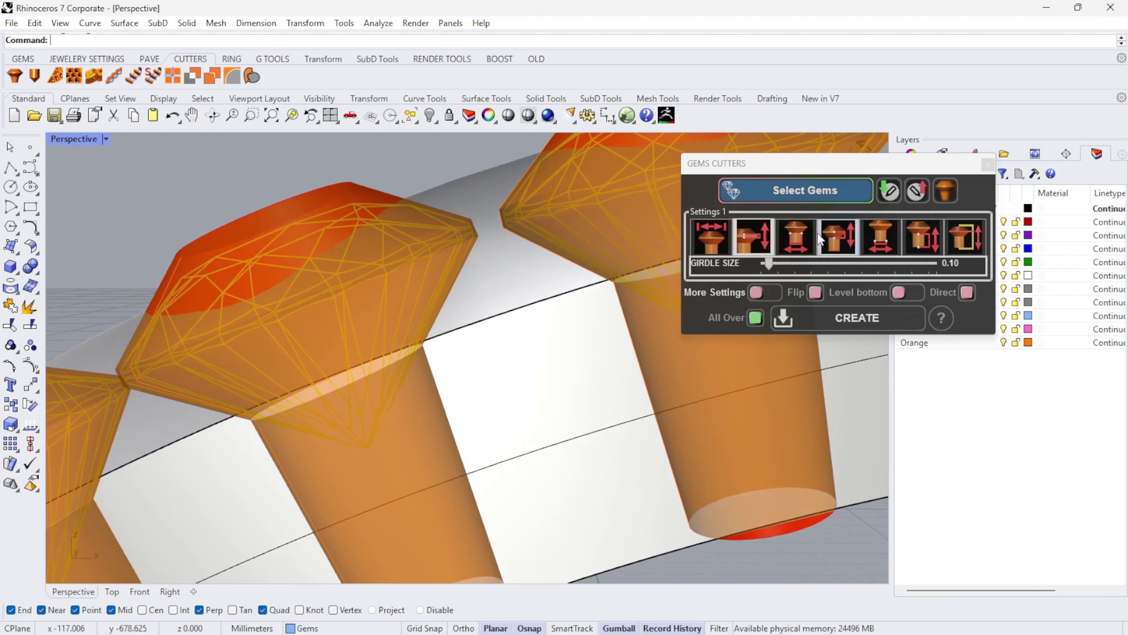
left_click_drag(769, 263, 778, 263)
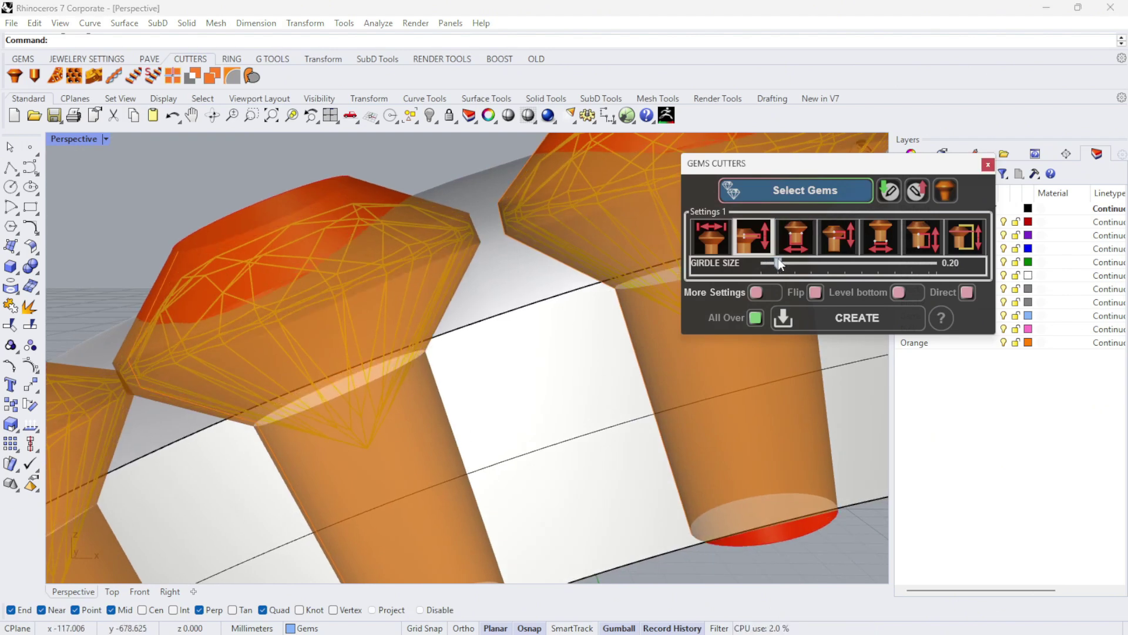
- Check the cutters' shape and neck scale on the ring, and set their lower scale to 0.99
scroll(519, 286, "down", 8)
right_click_drag(518, 286, 498, 254)
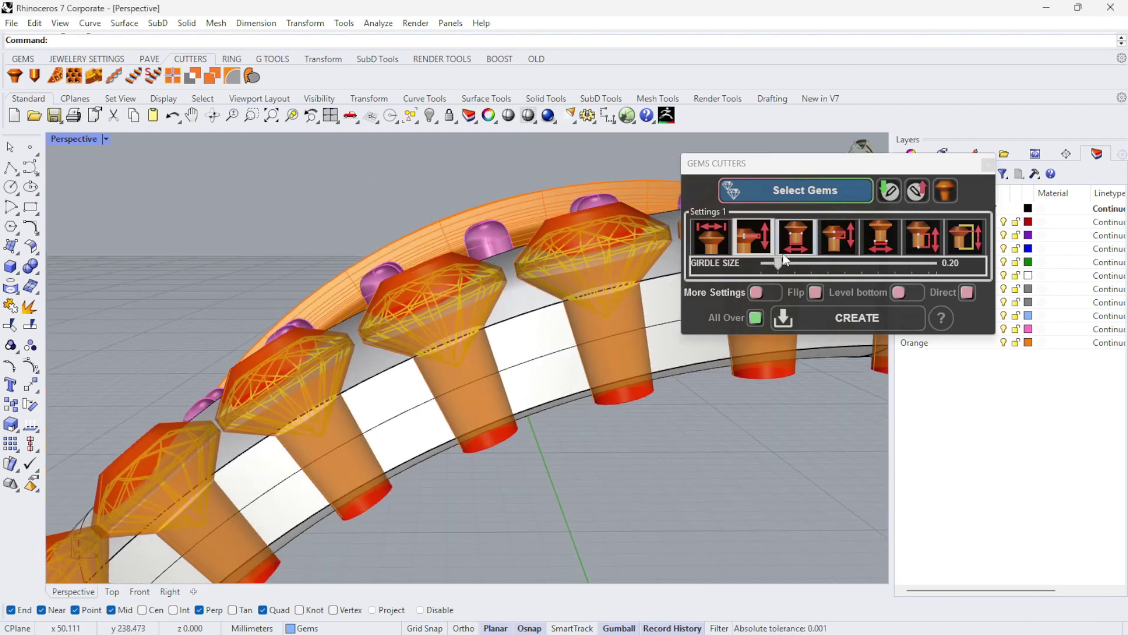
scroll(630, 278, "up", 3)
scroll(474, 259, "up", 2)
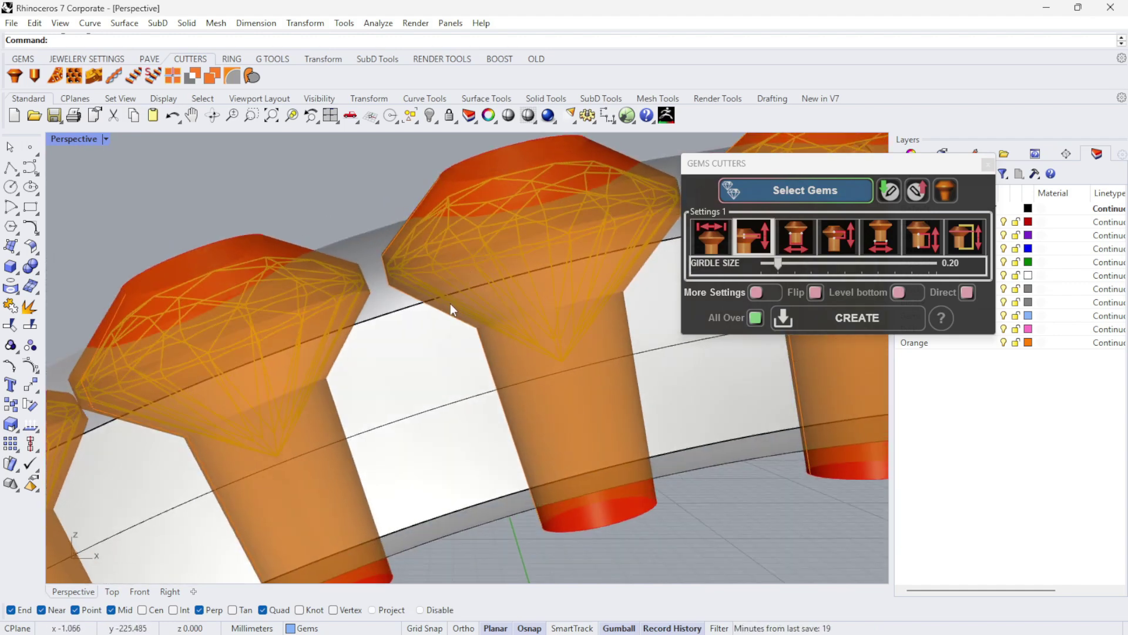
left_click(799, 241)
scroll(529, 197, "down", 4)
scroll(487, 339, "up", 2)
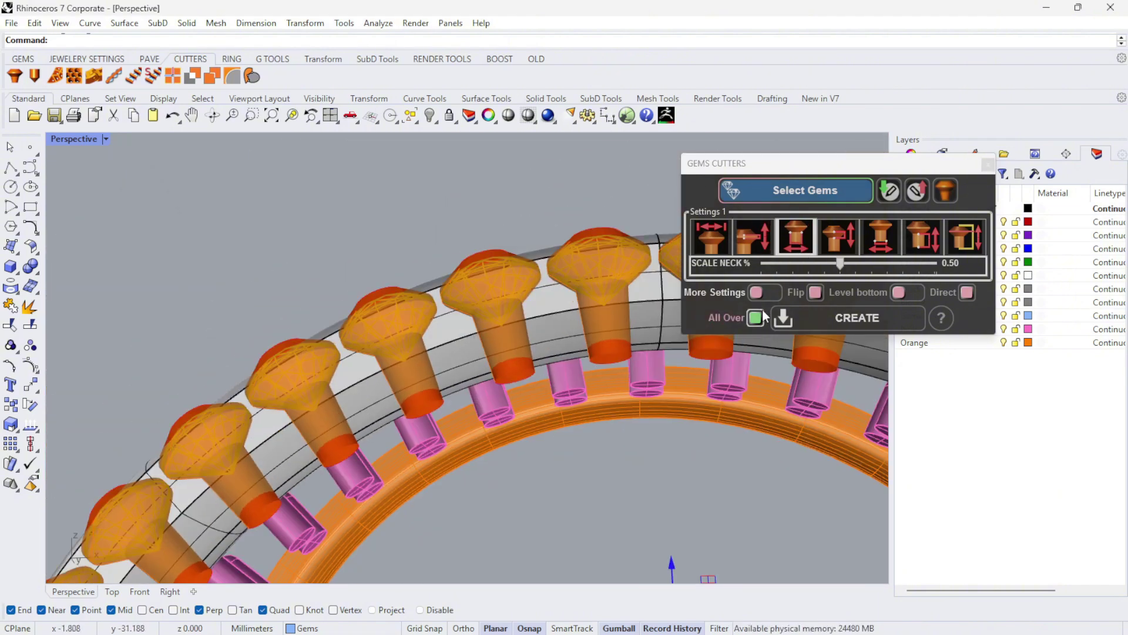
left_click(885, 245)
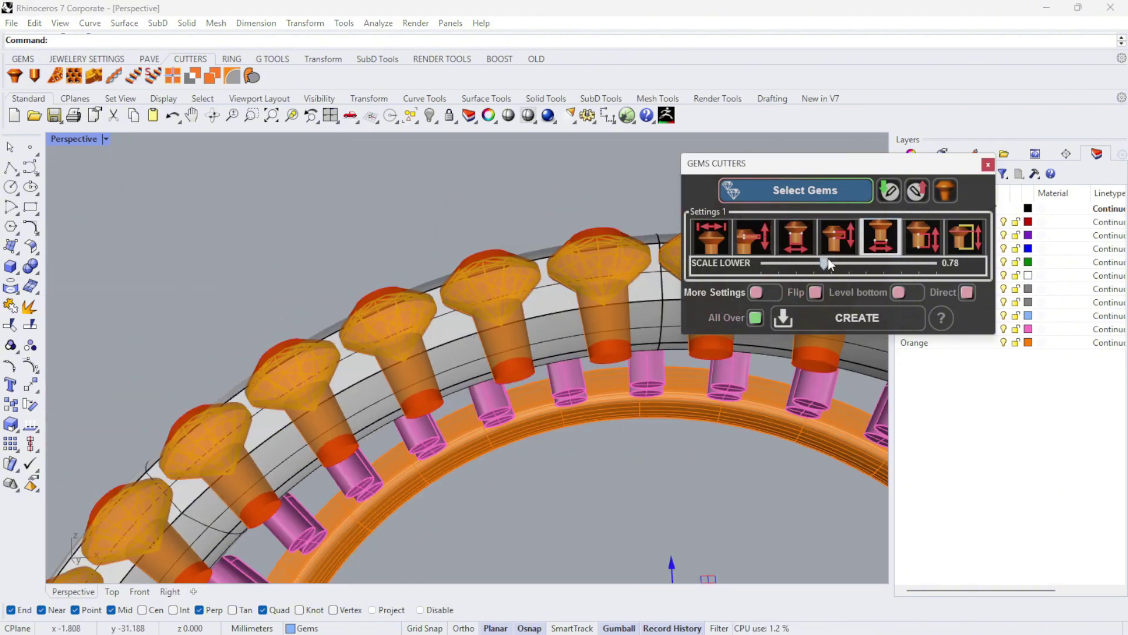
left_click_drag(823, 266, 844, 265)
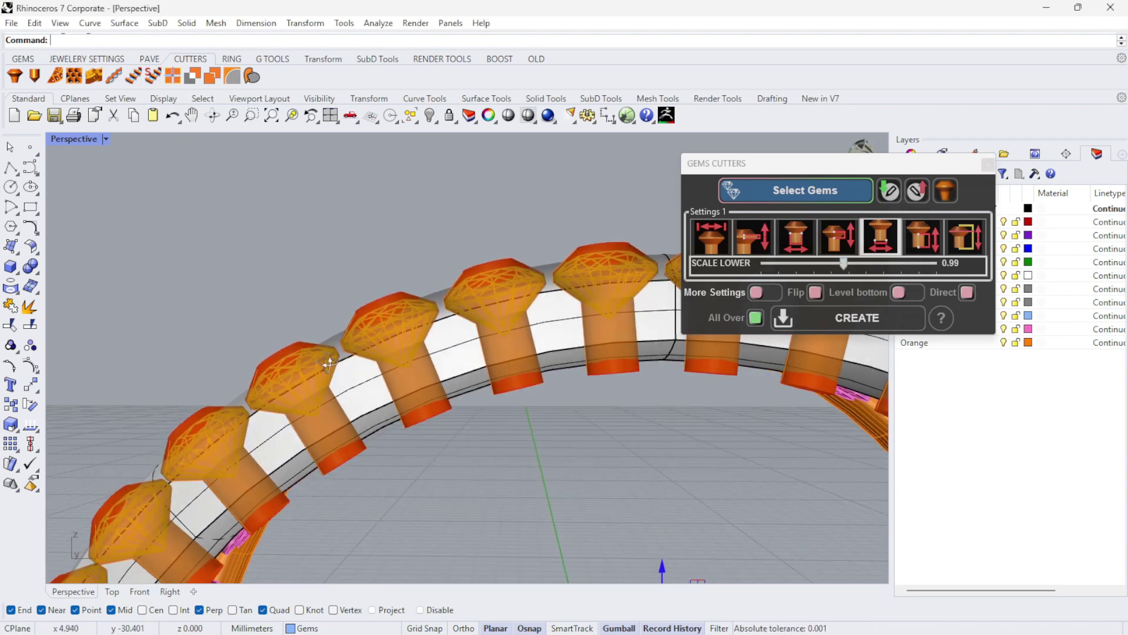
- Inspect the cutters' lower ends through the band, create the gem cutters, and close Gems Cutters
right_click_drag(536, 473, 439, 144)
scroll(483, 292, "up", 5)
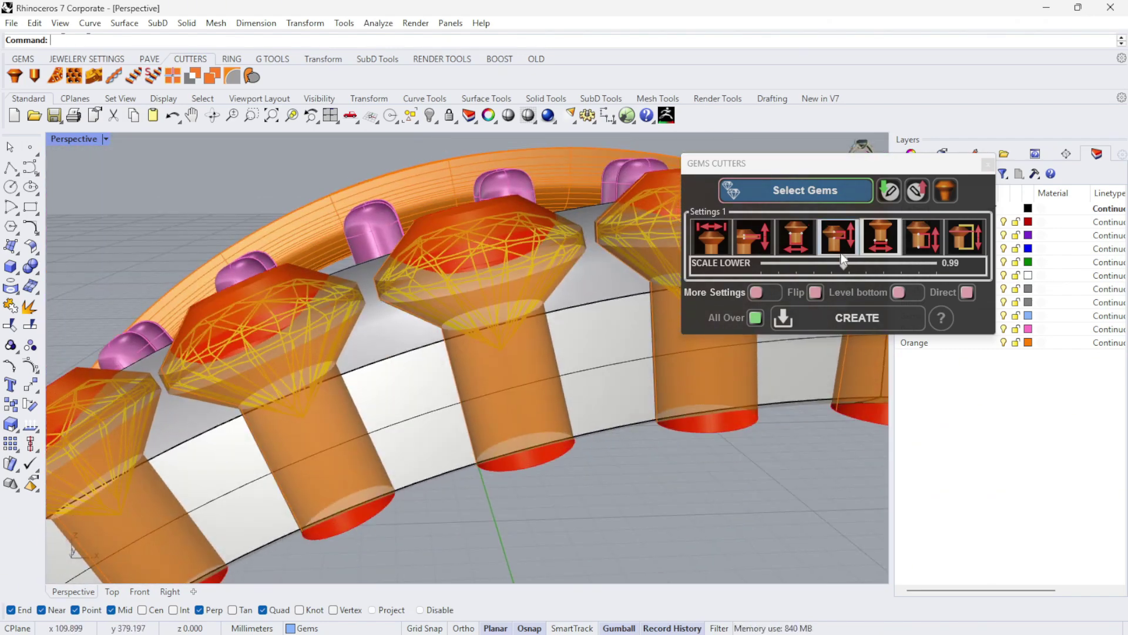
left_click(872, 320)
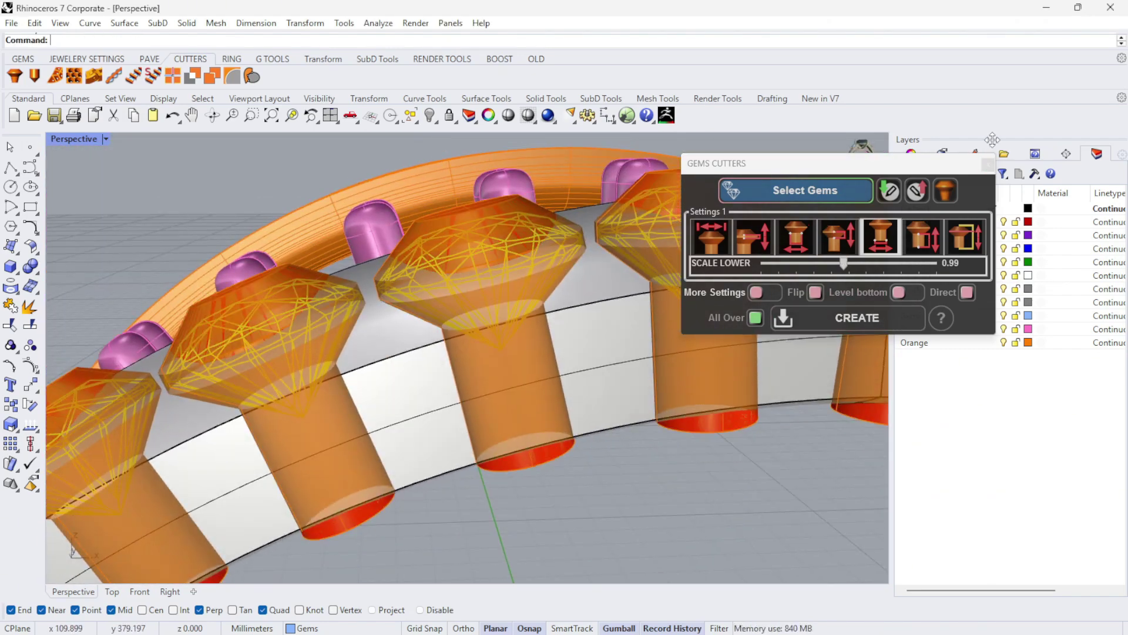
left_click(989, 165)
- Select the created gem cutters, move them along the Y axis to beyond the orange channel, and deselect them
right_click_drag(811, 529, 509, 279)
left_click(509, 278)
scroll(507, 294, "down", 5)
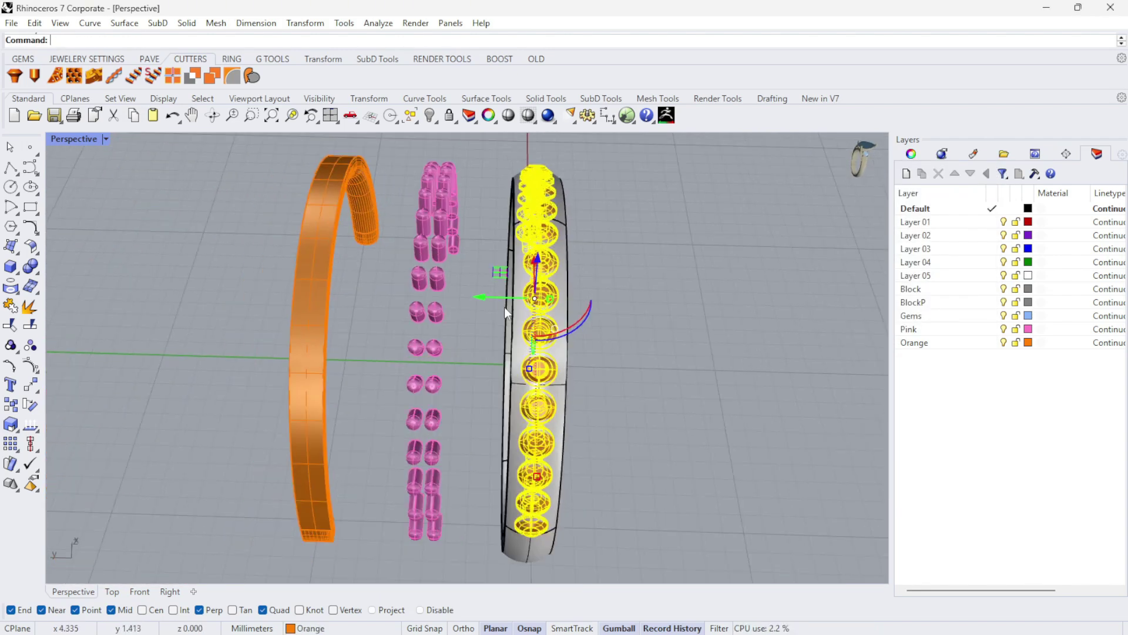
left_click(493, 300)
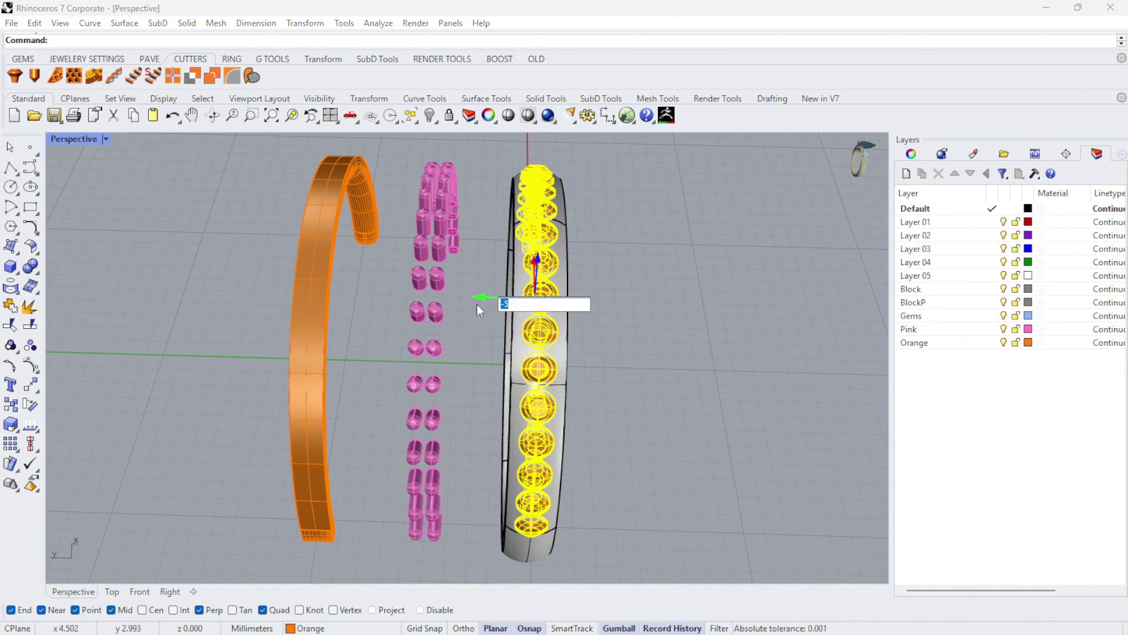
key("Return")
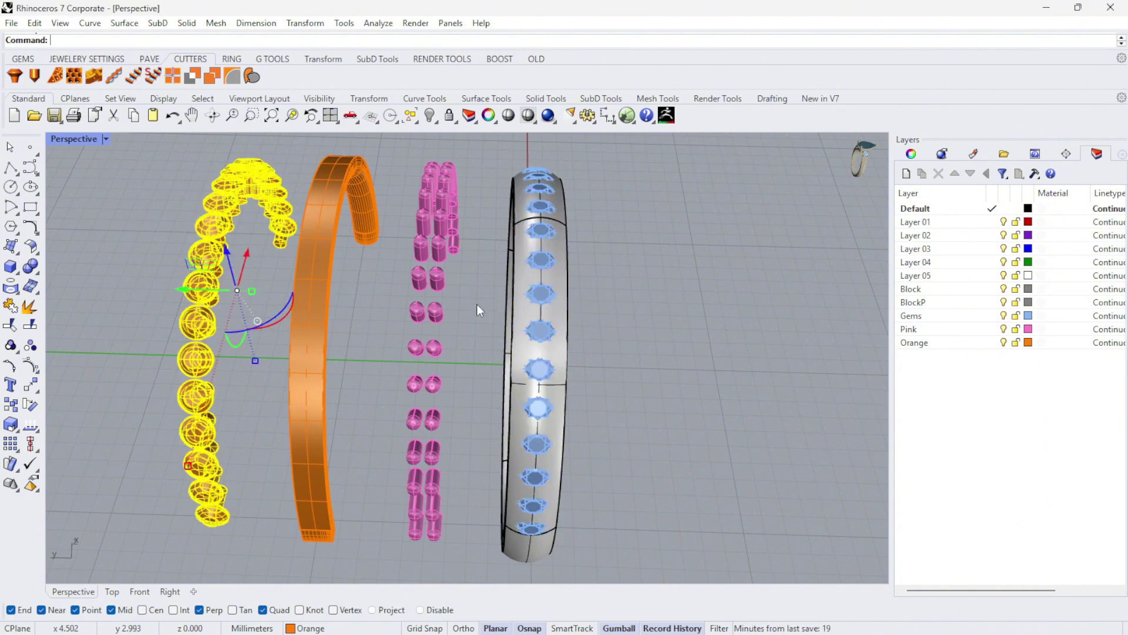
left_click(630, 348)
- Select the ring, gems, prongs, channel and gem cutters together and explode their blocks with ExplodeBlock
scroll(629, 348, "down", 5)
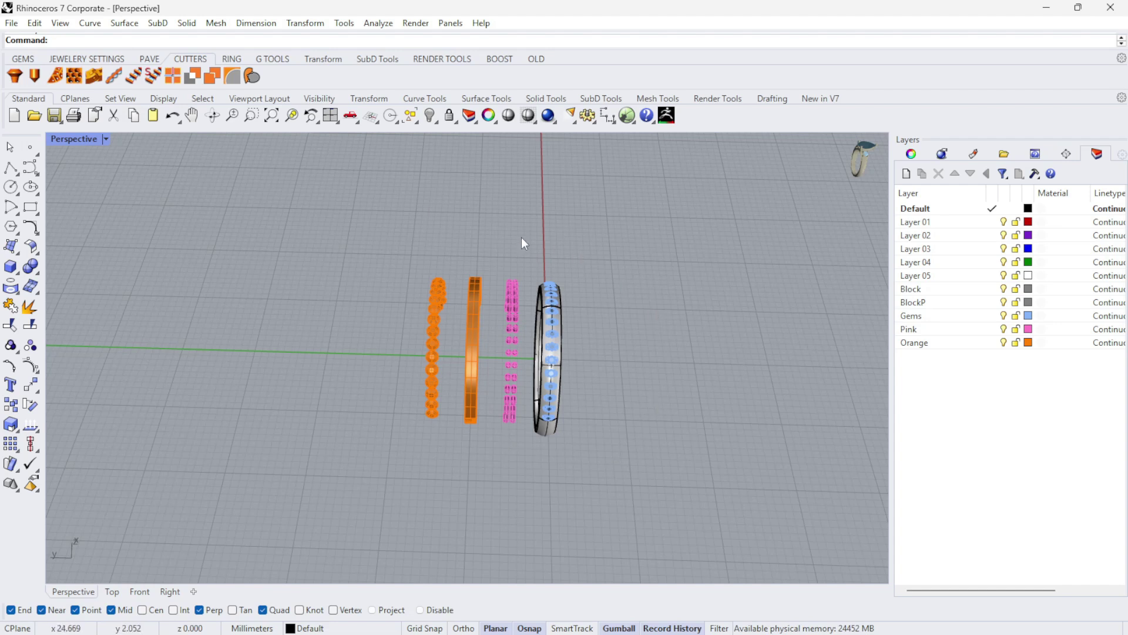
left_click_drag(351, 192, 658, 503)
type("Explode")
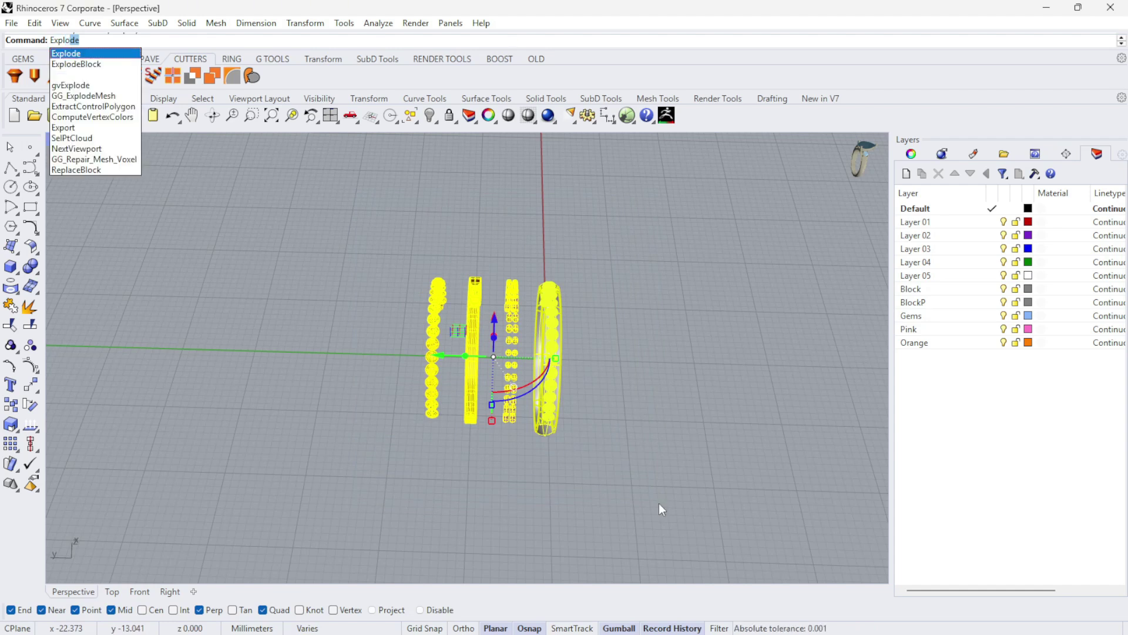
key("Down")
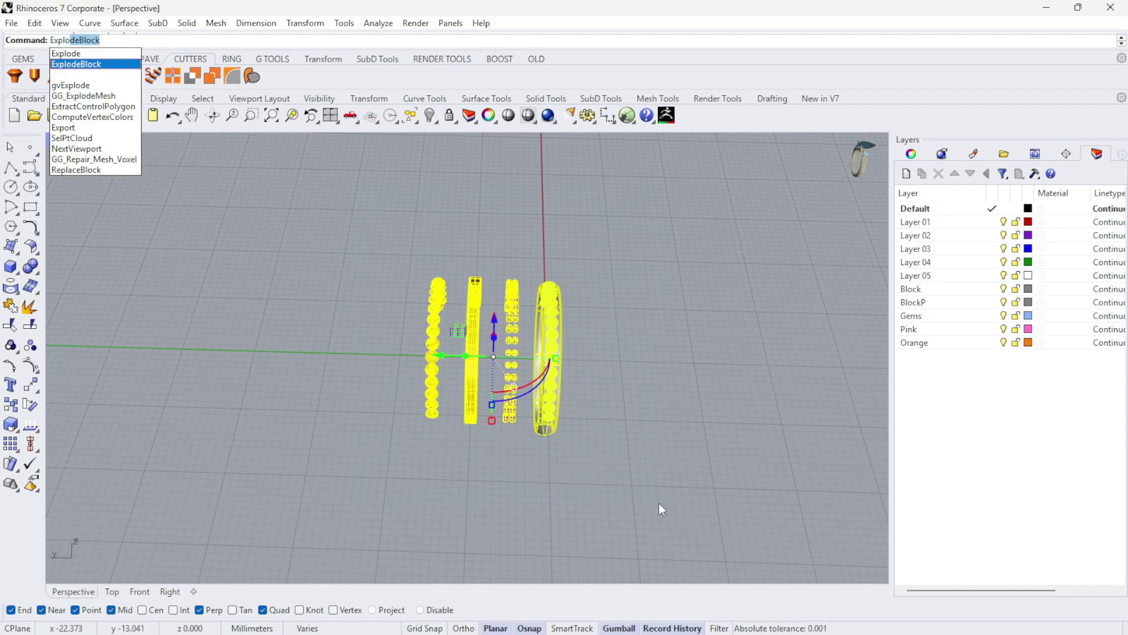
key("Return")
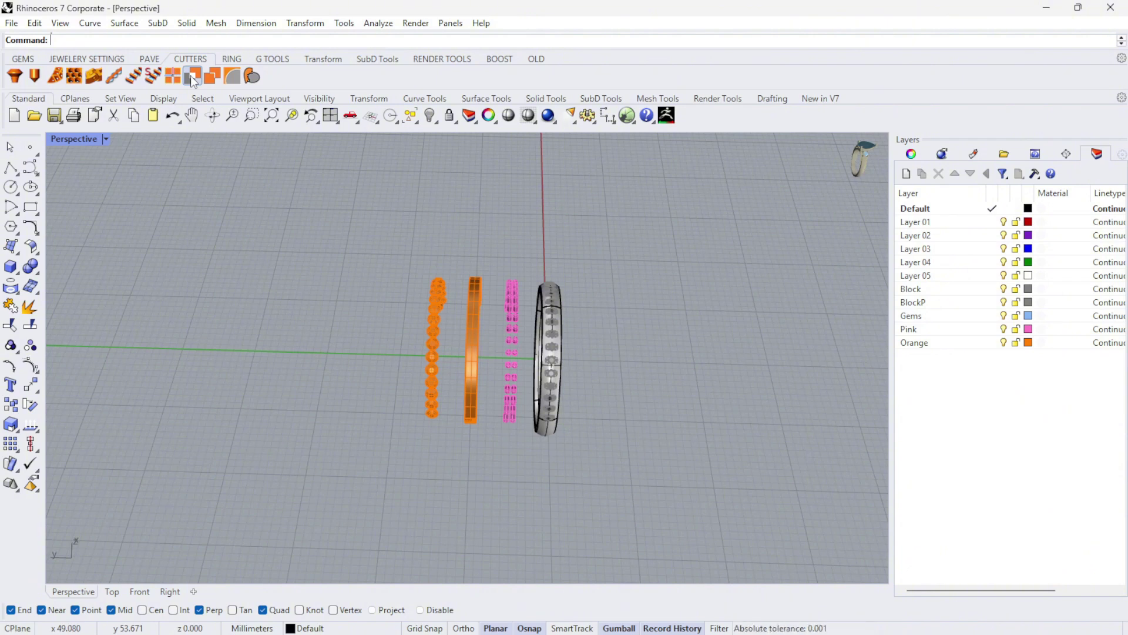
- Run ExplodeBlock once more on the ring, gems, prongs, channel and gem cutters, and clear the selection
left_click_drag(363, 220, 697, 499)
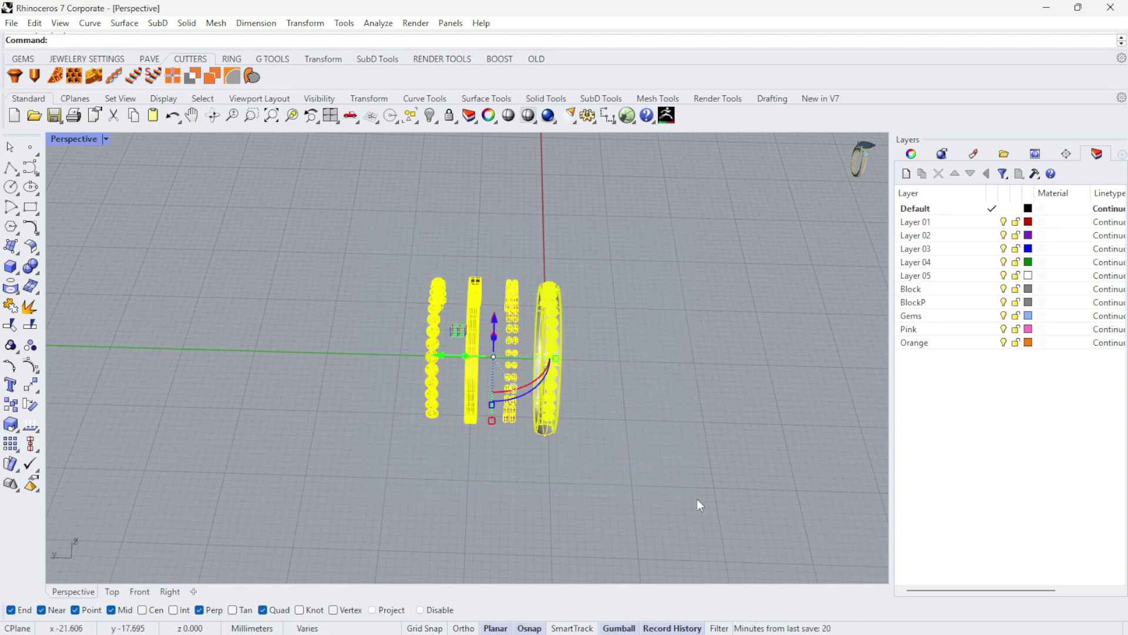
type("ExplodeBlock")
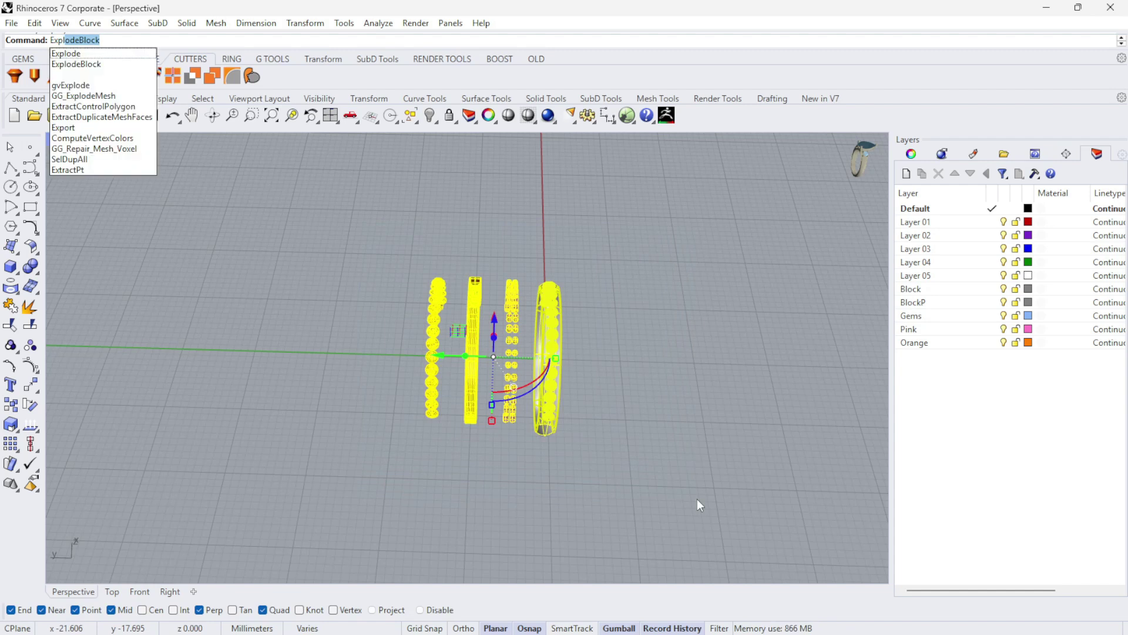
key("Down")
key("Down")
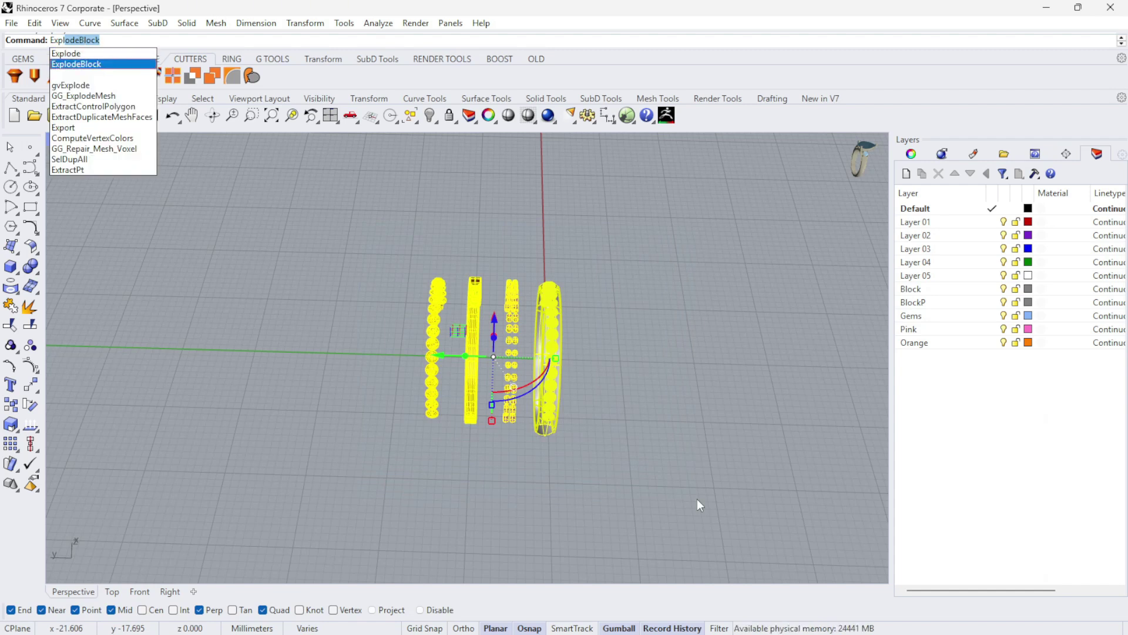
key("Return")
key("Escape")
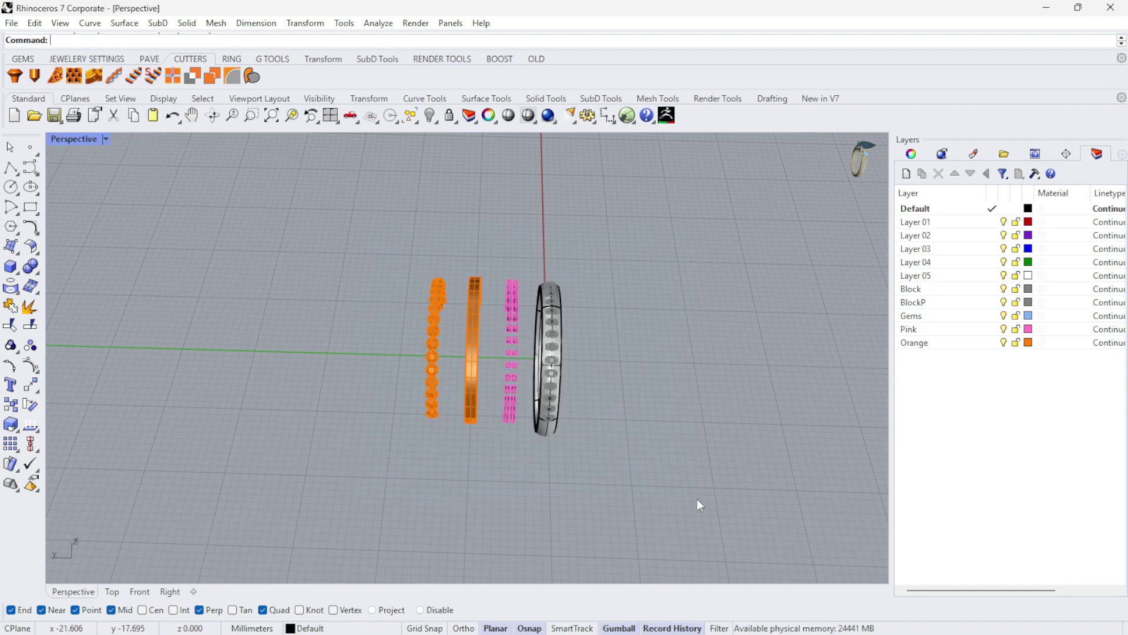
- Move the orange channel cutter onto the ring with two -5 mm moves along the Y axis, and deselect it
scroll(597, 373, "up", 4)
right_click_drag(597, 374, 566, 359)
left_click(534, 302)
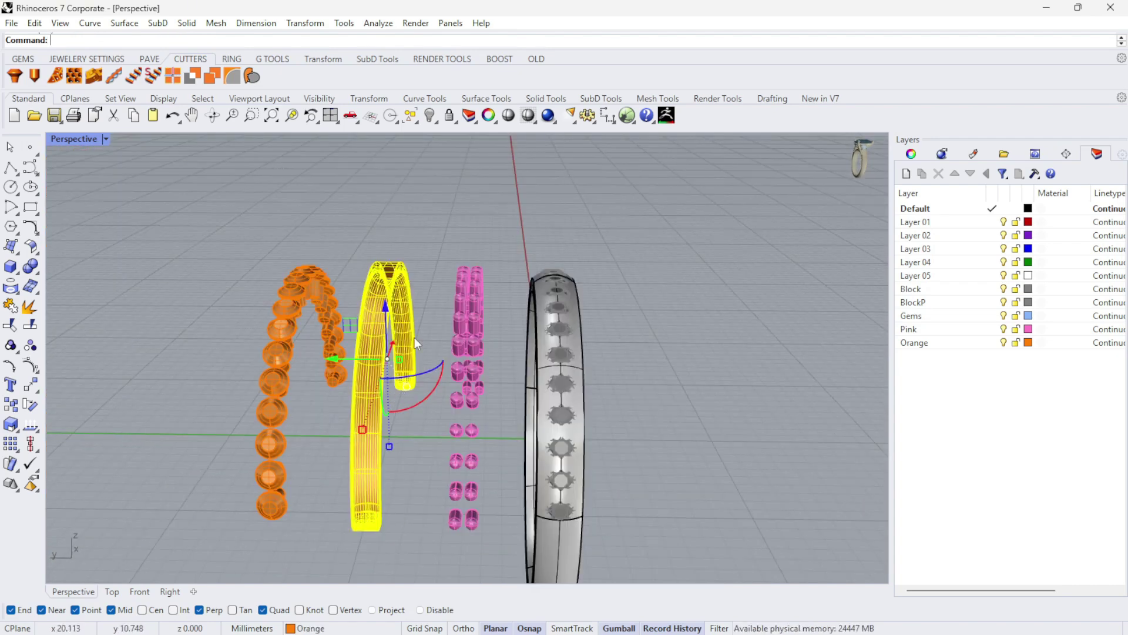
left_click(331, 358)
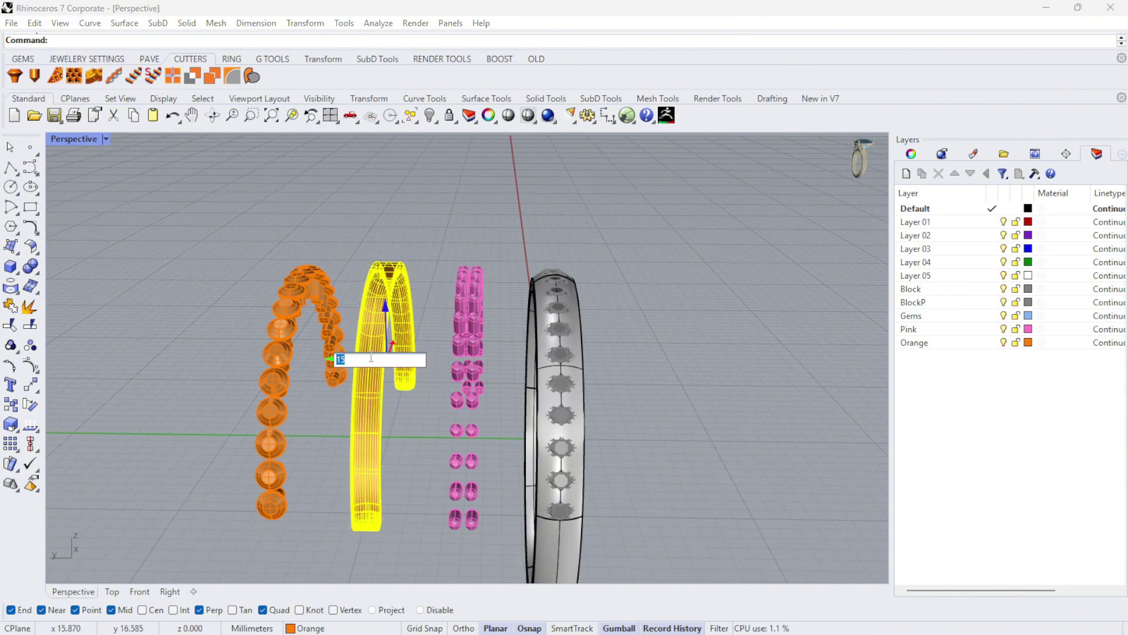
type("-")
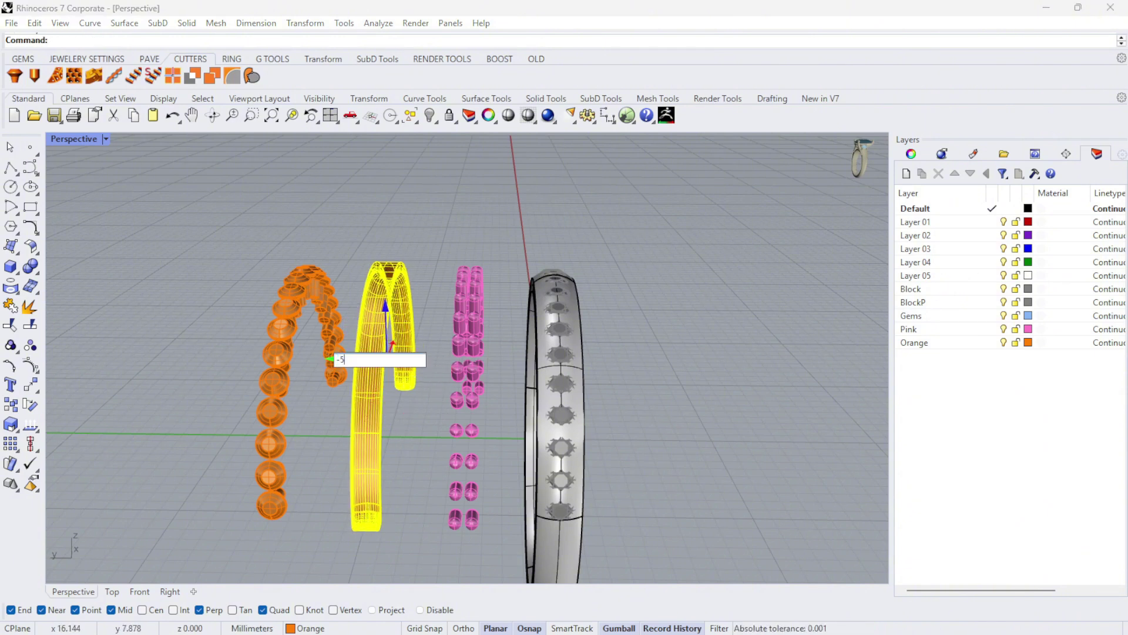
type("5")
key("Return")
left_click(420, 358)
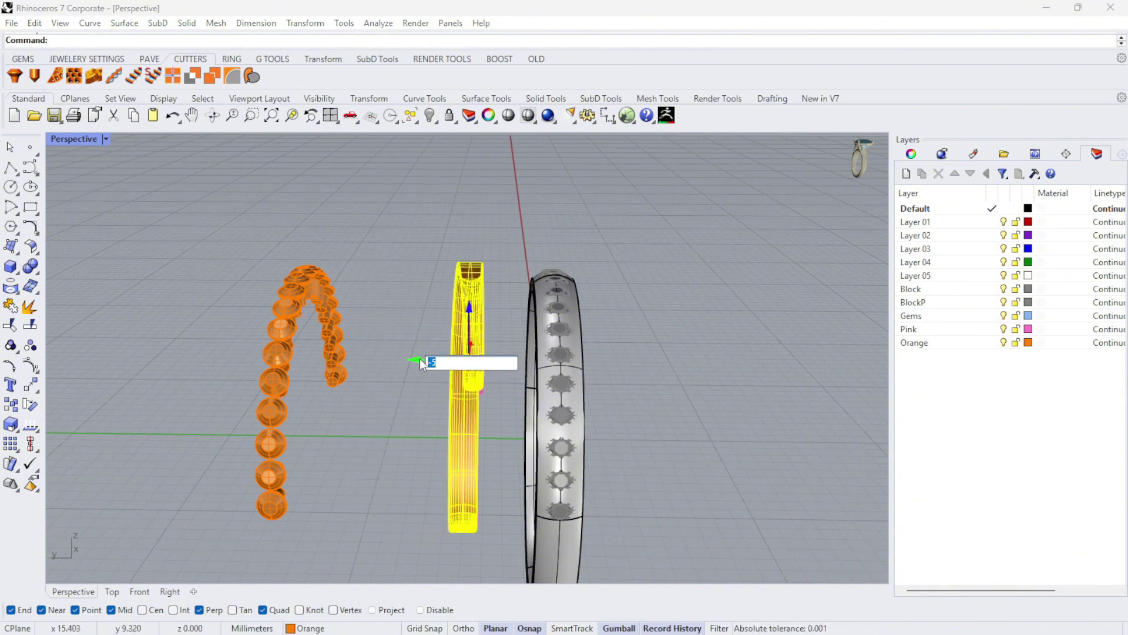
key("Return")
left_click(774, 273)
- Subtract the orange channel cutter from the ring band with Boolean Difference, keeping DeleteInput=Yes, and accept the history warning
right_click_drag(774, 274, 115, 269)
left_click(36, 275)
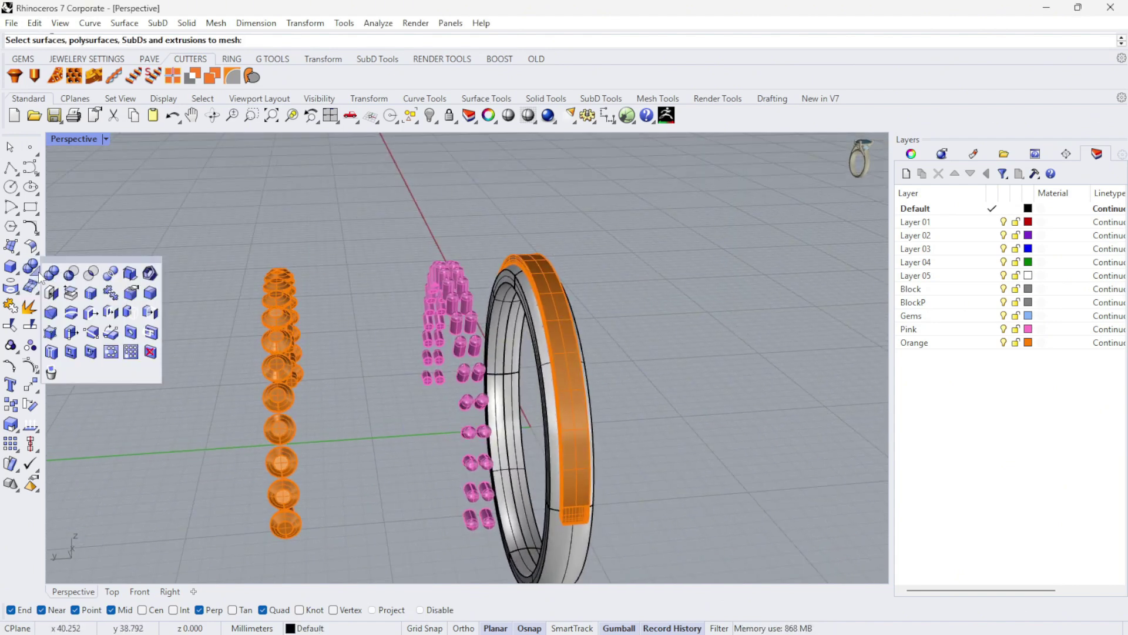
left_click(68, 275)
left_click(556, 548)
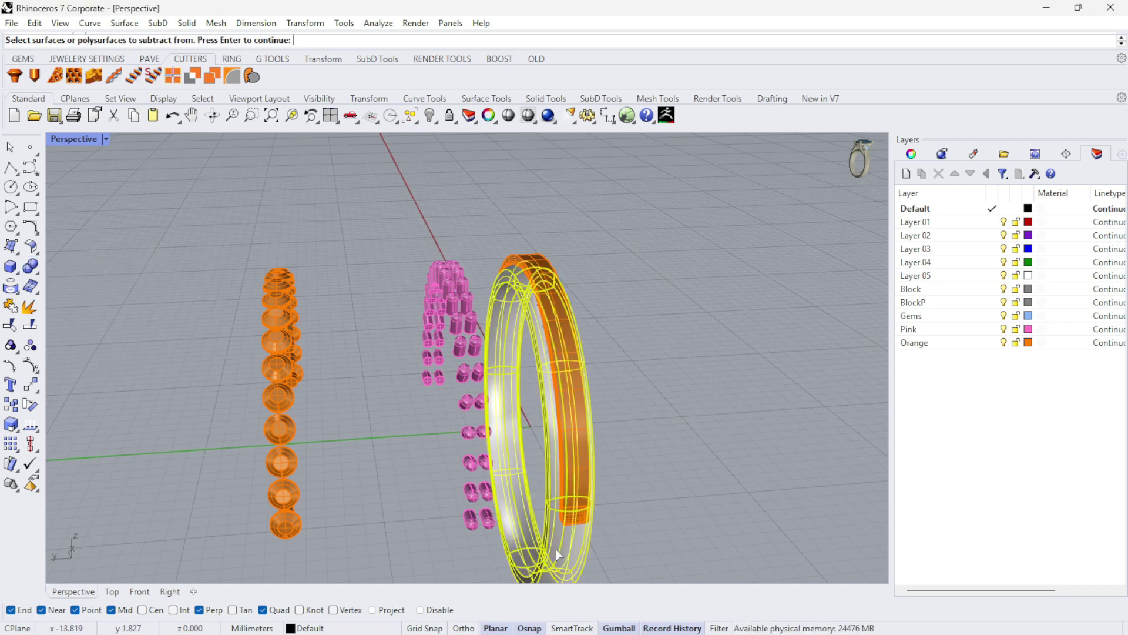
key("Return")
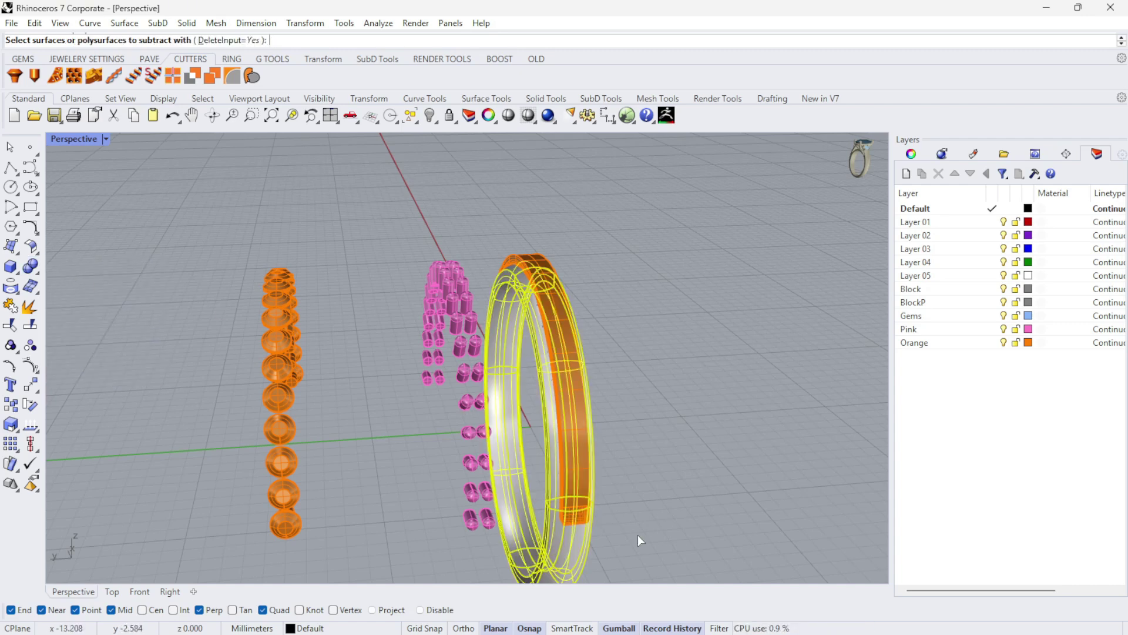
scroll(514, 252, "up", 3)
left_click(507, 273)
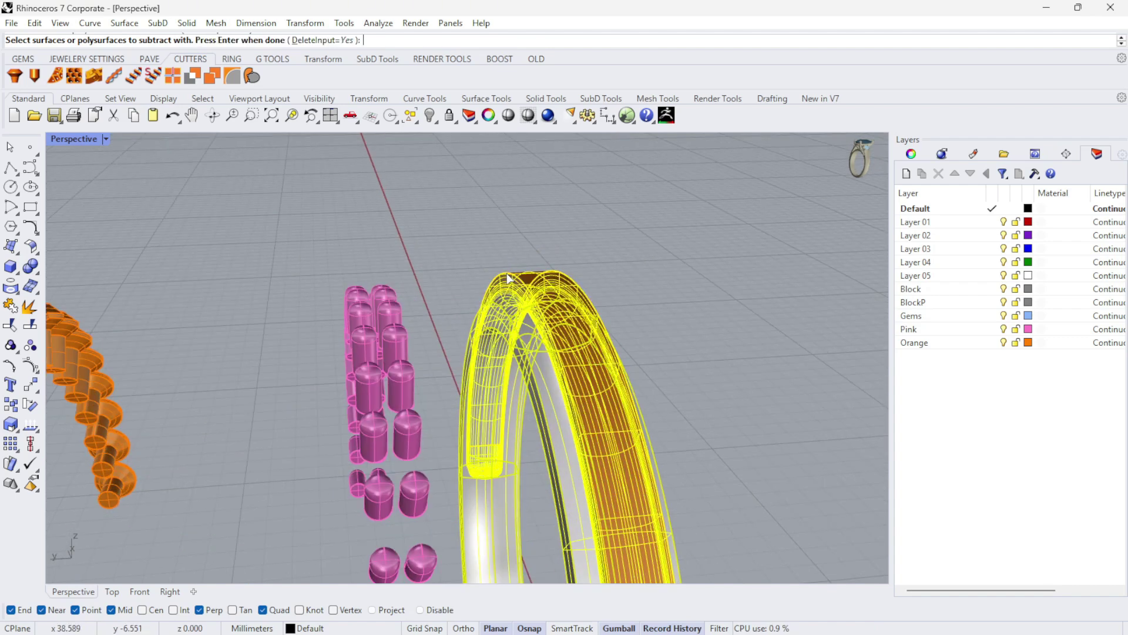
scroll(500, 268, "down", 4)
scroll(572, 330, "up", 2)
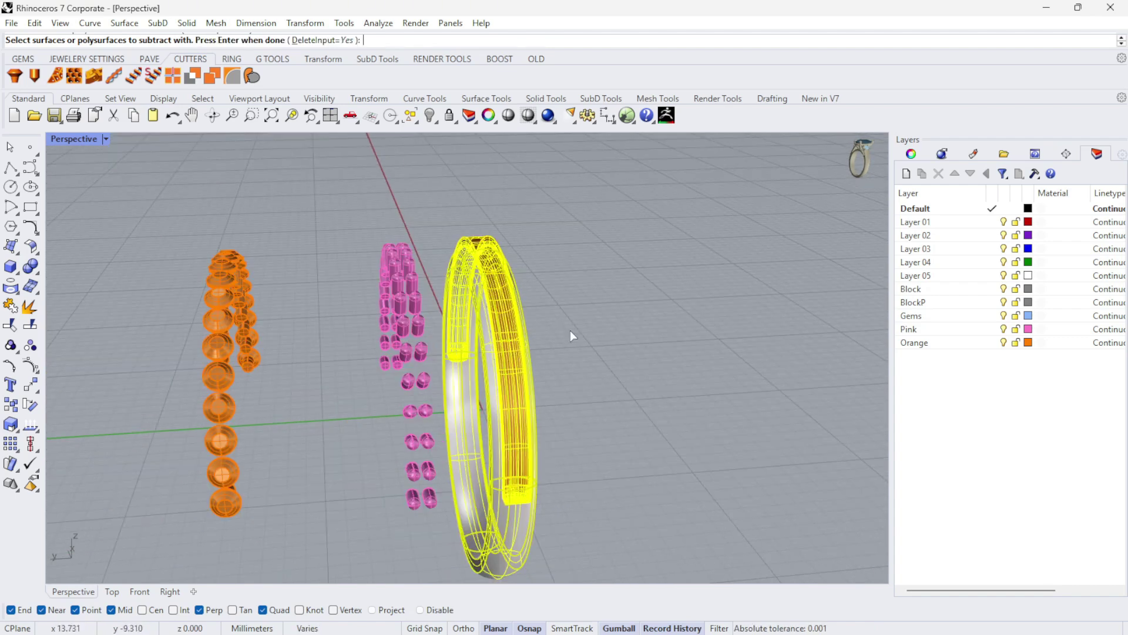
key("Return")
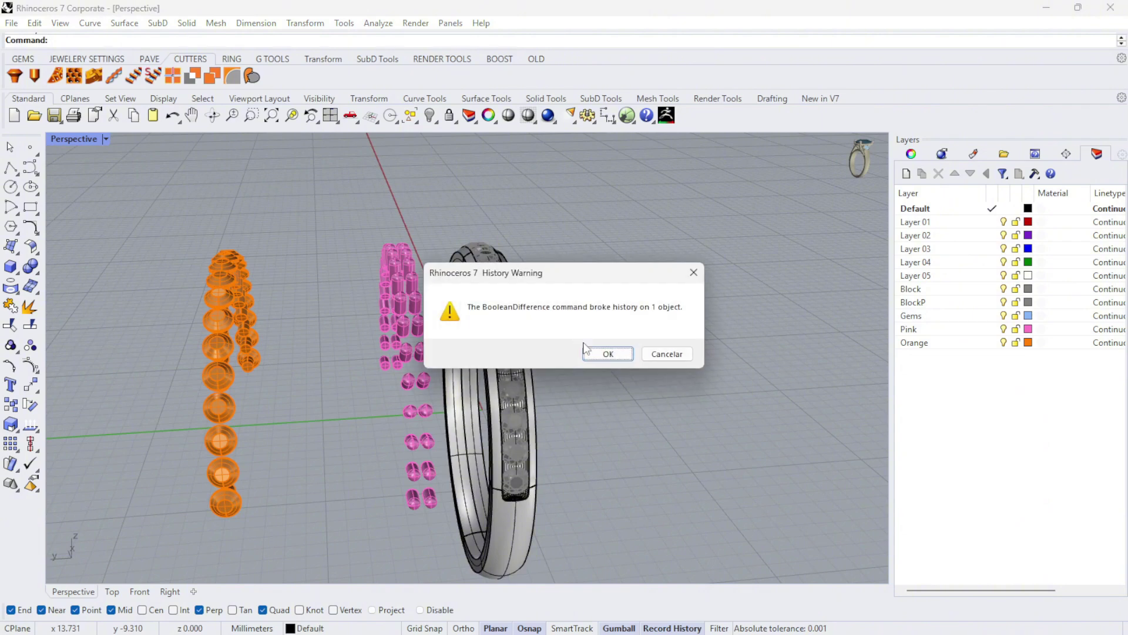
left_click(606, 354)
- Move the orange gem cutters onto the pink prongs with two -5 mm moves along the Y axis, and deselect them
right_click_drag(597, 354, 481, 223)
left_click(227, 328)
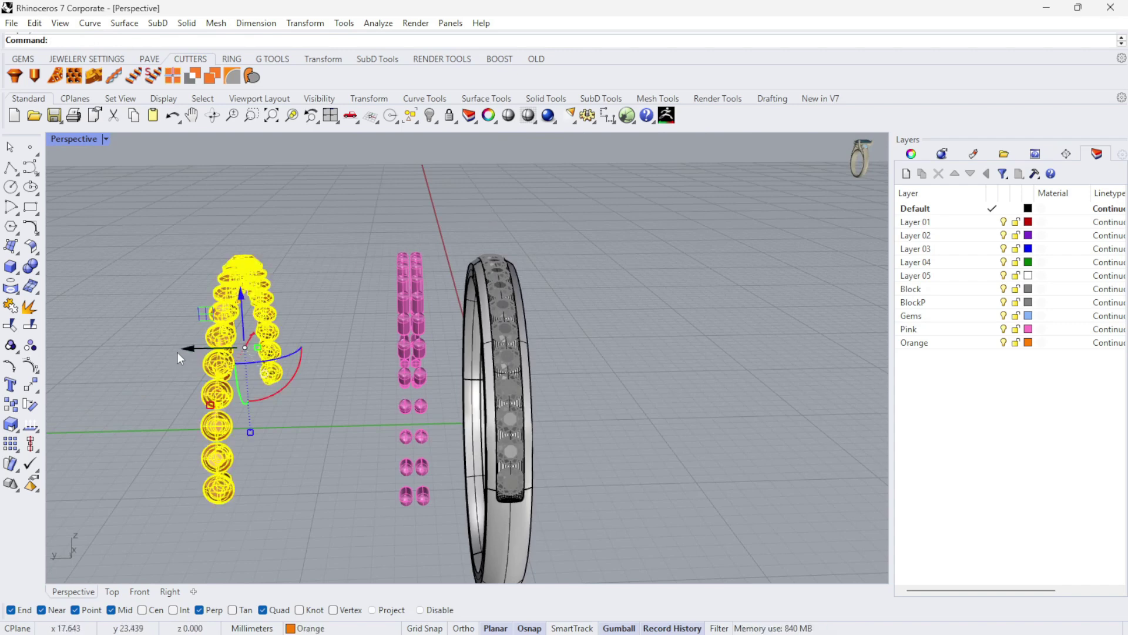
left_click(177, 352)
key("Return")
left_click(257, 345)
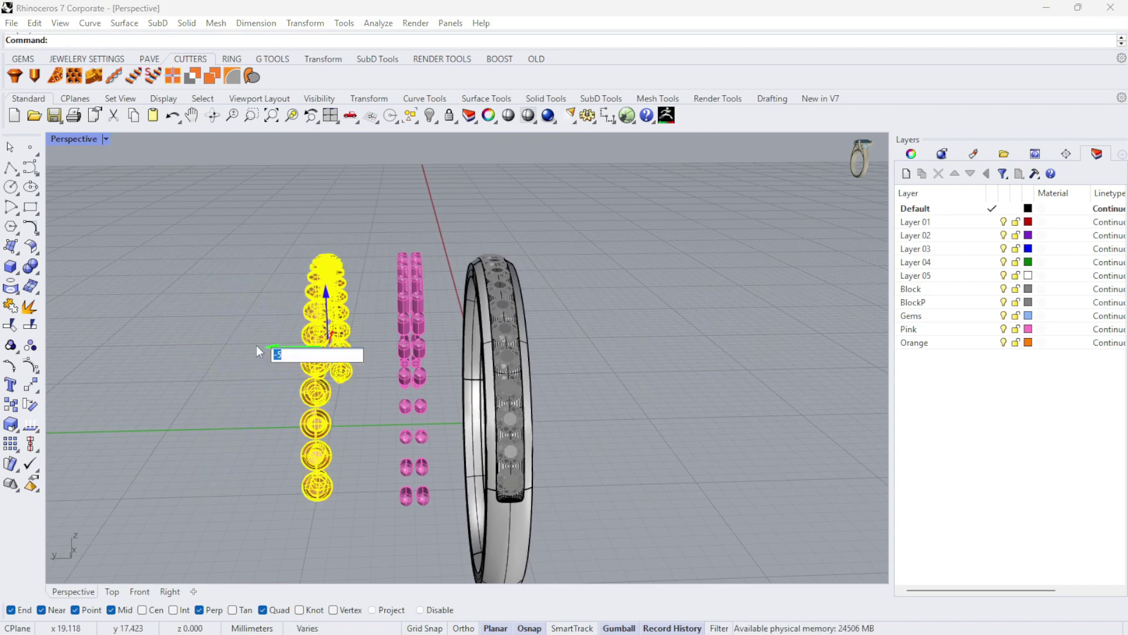
key("Return")
scroll(385, 325, "up", 8)
right_click_drag(376, 321, 343, 305)
left_click(341, 304)
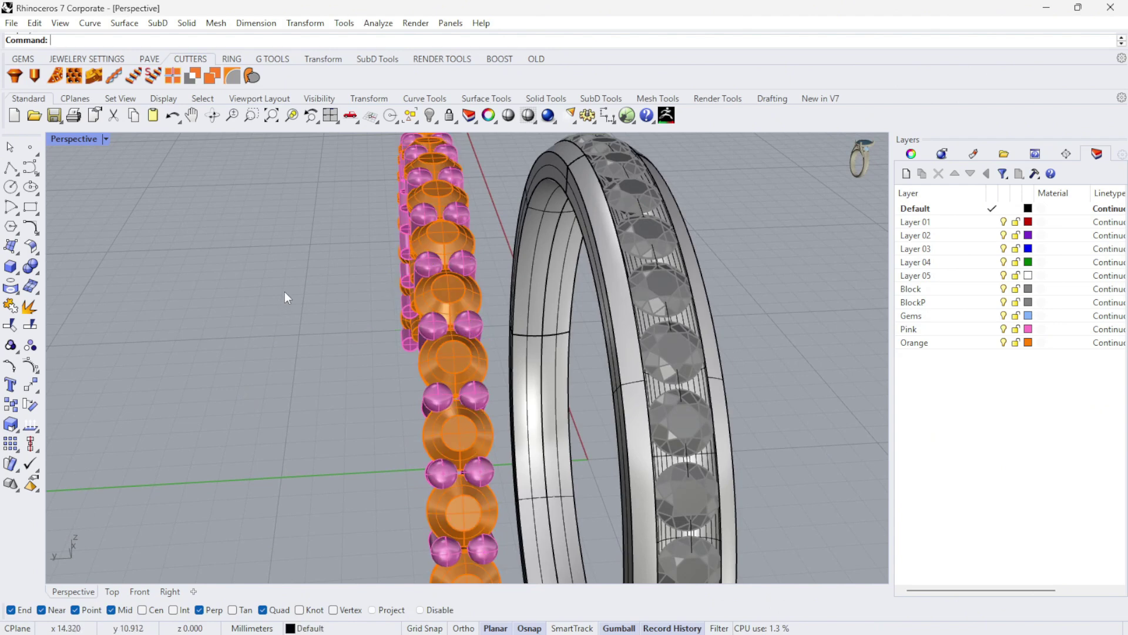
- Subtract the gem cutters from the pink prongs with Boolean Difference, setting DeleteInput to No to keep the cutters
scroll(284, 291, "down", 7)
left_click(37, 275)
left_click(72, 282)
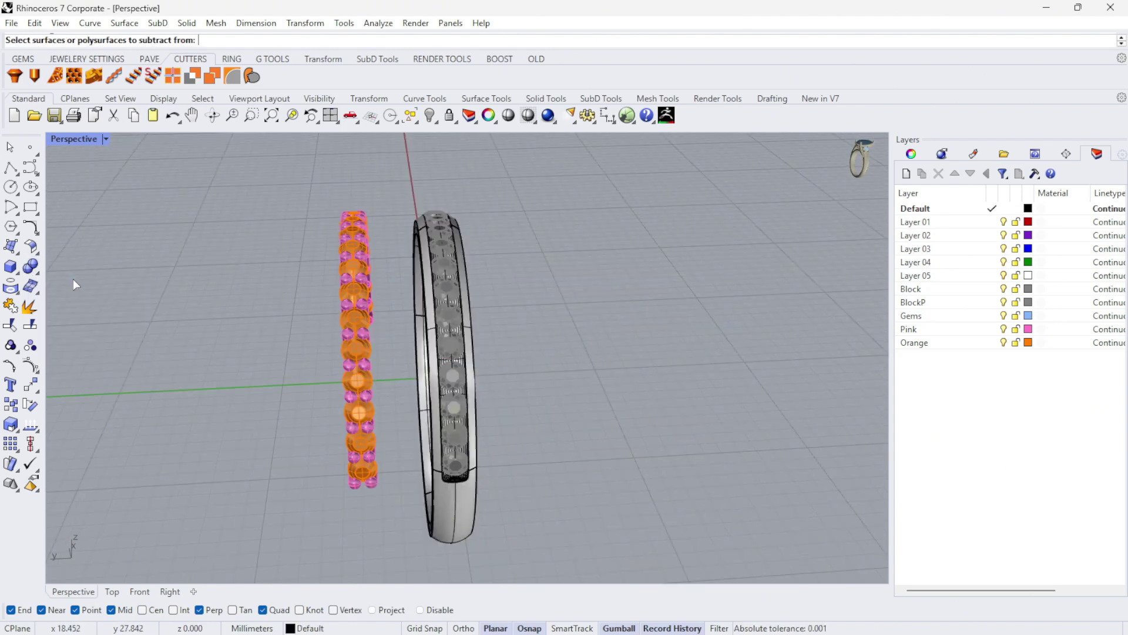
scroll(355, 271, "up", 5)
scroll(323, 294, "up", 3)
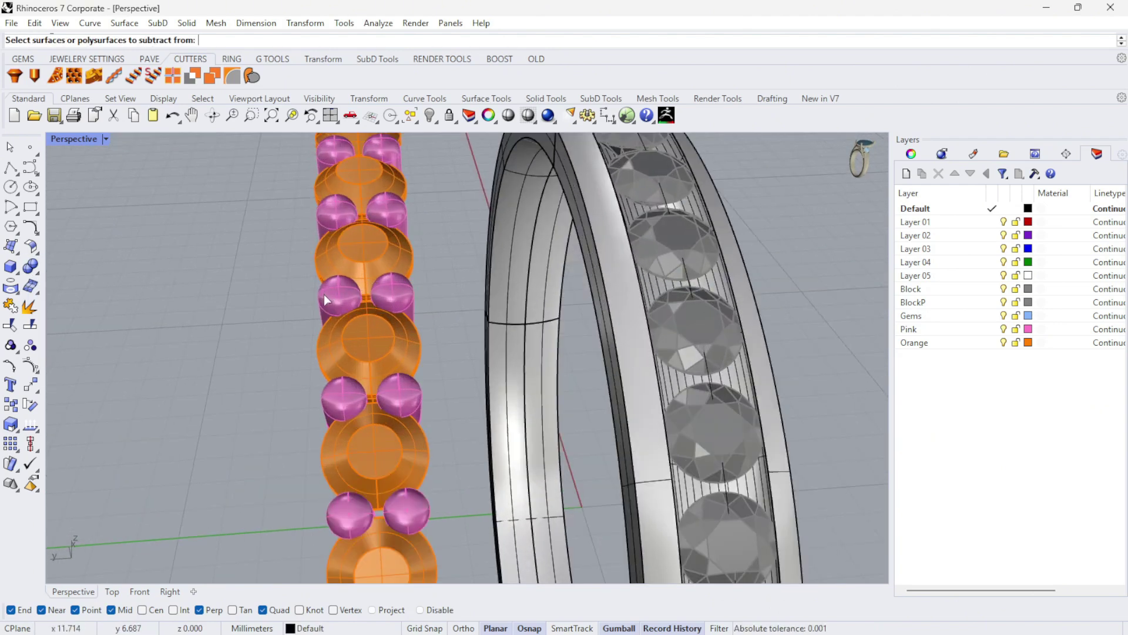
left_click(323, 295)
scroll(216, 301, "down", 4)
scroll(217, 306, "down", 3)
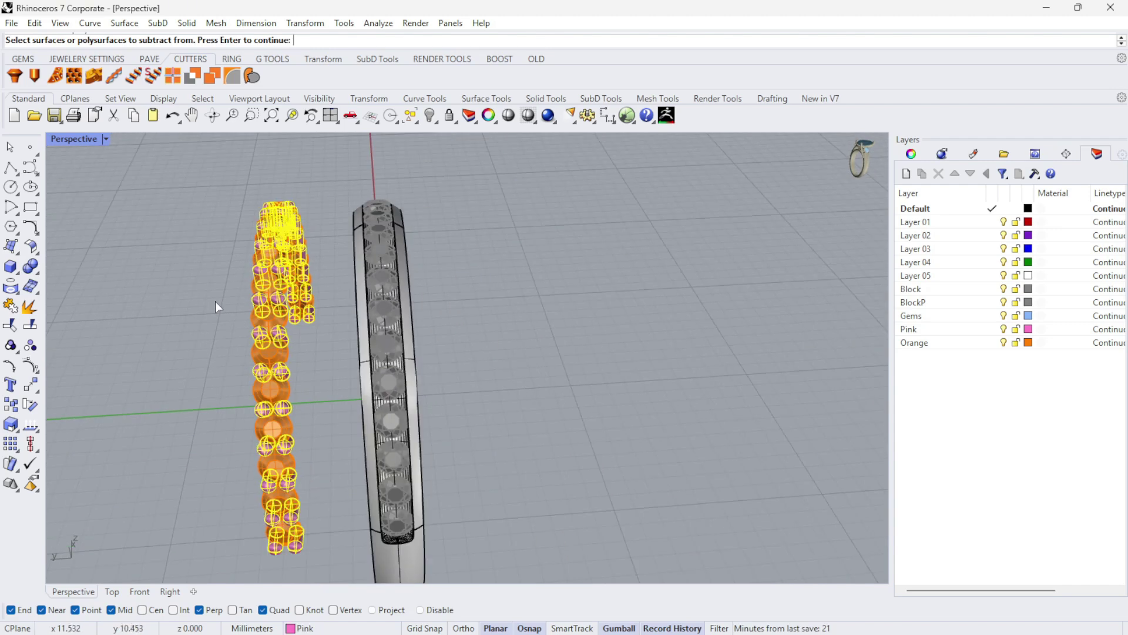
key("Return")
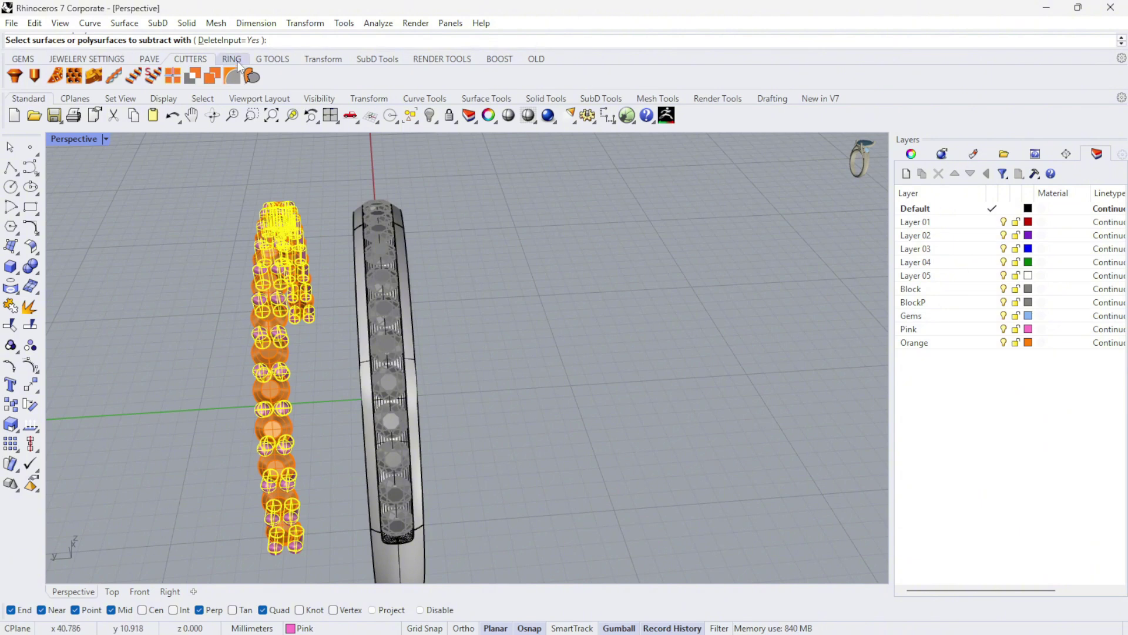
scroll(271, 344, "up", 3)
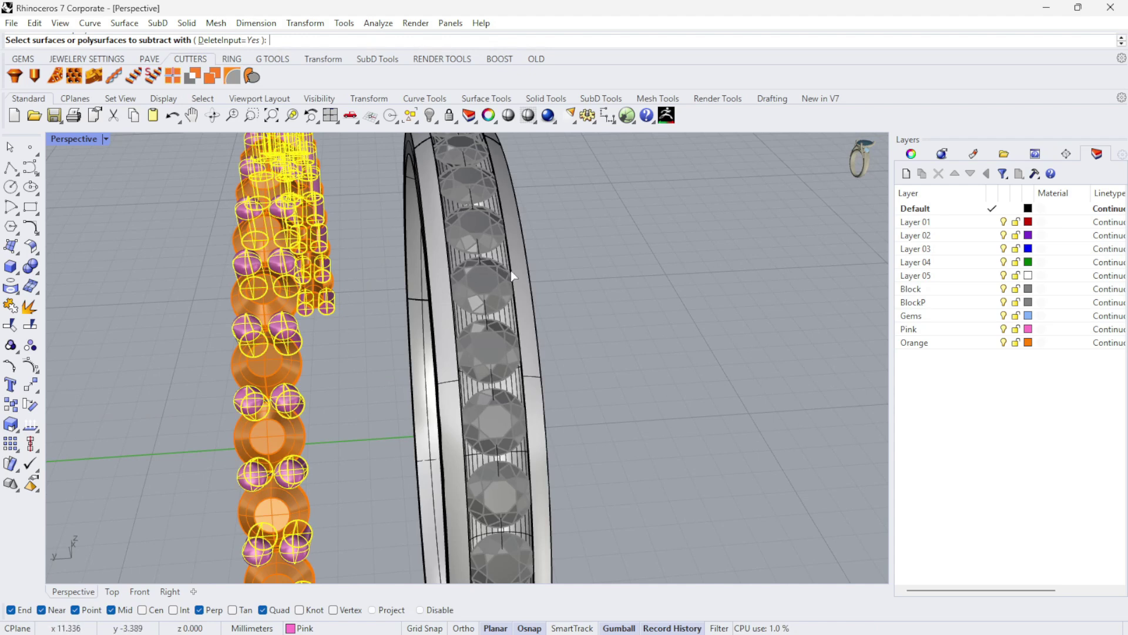
left_click(241, 41)
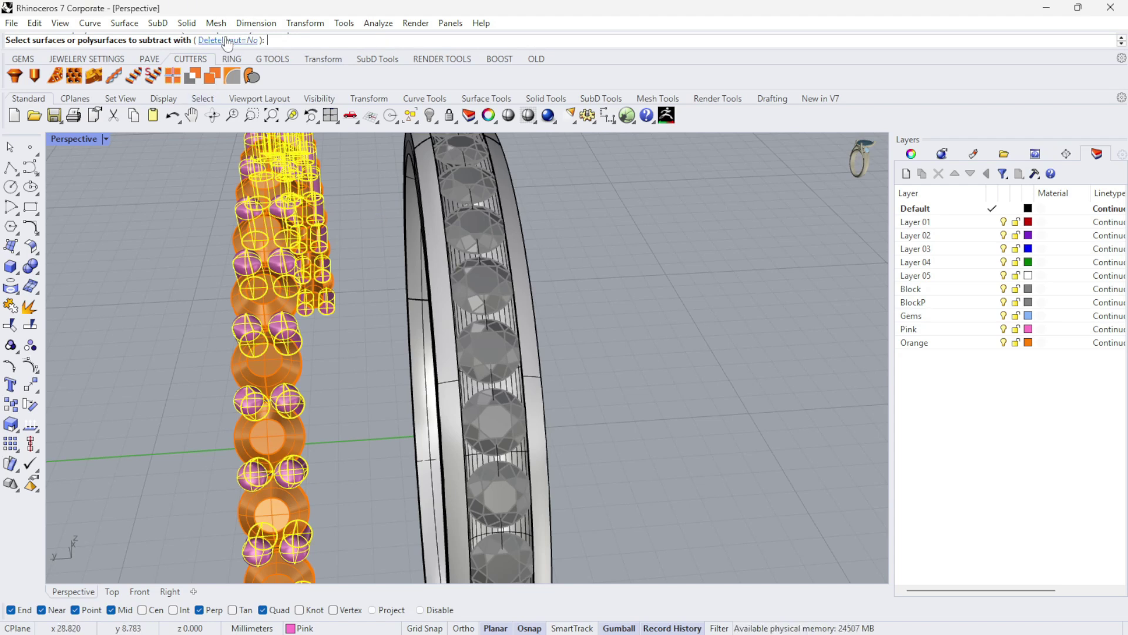
key("Return")
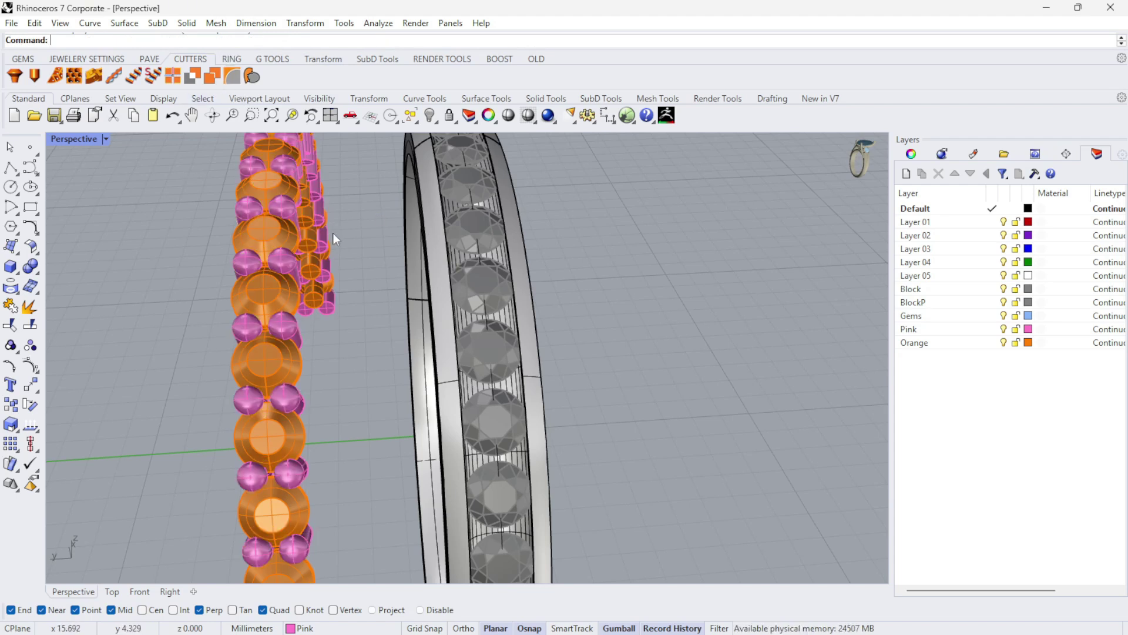
- Shift the gem cutters temporarily off the prongs to inspect the seats cut into them
scroll(224, 337, "up", 5)
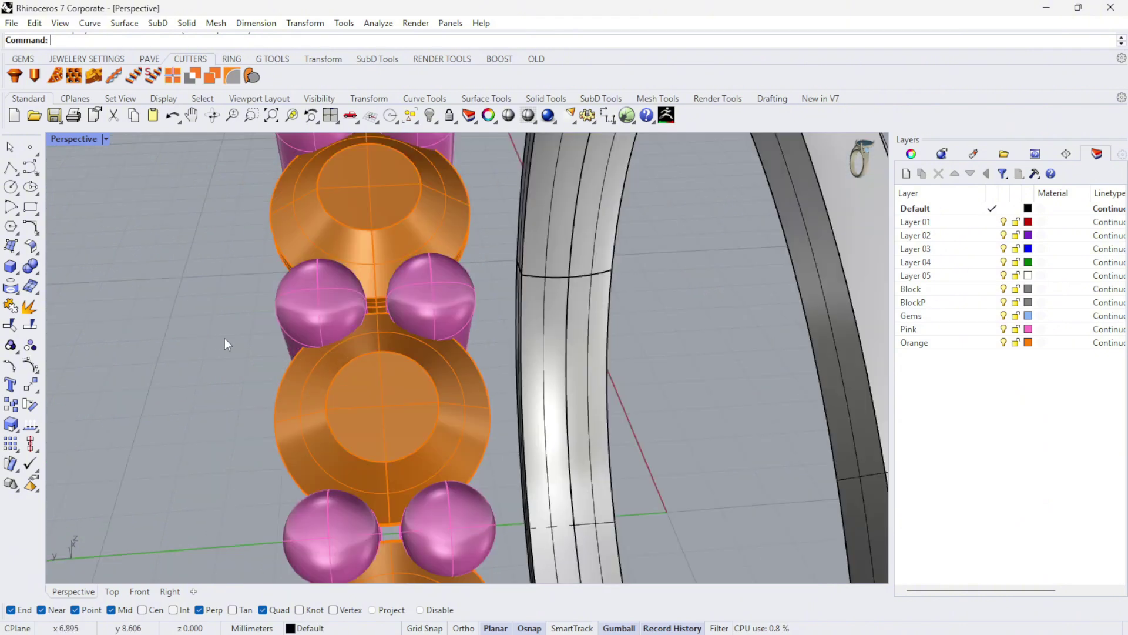
right_click_drag(224, 337, 285, 326)
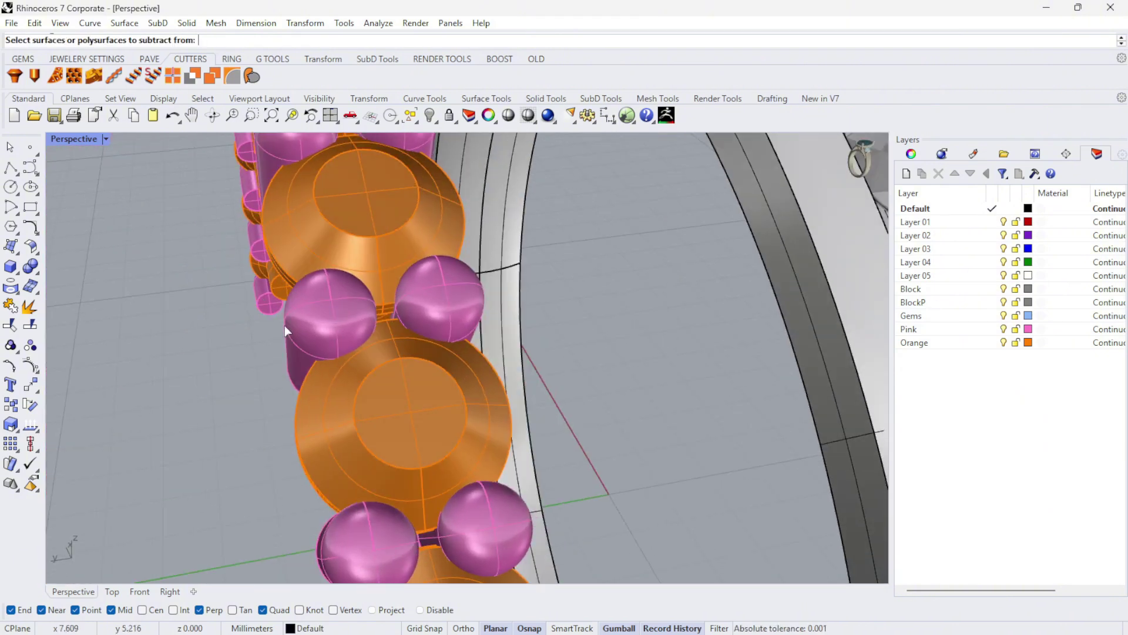
key("Escape")
left_click(317, 390)
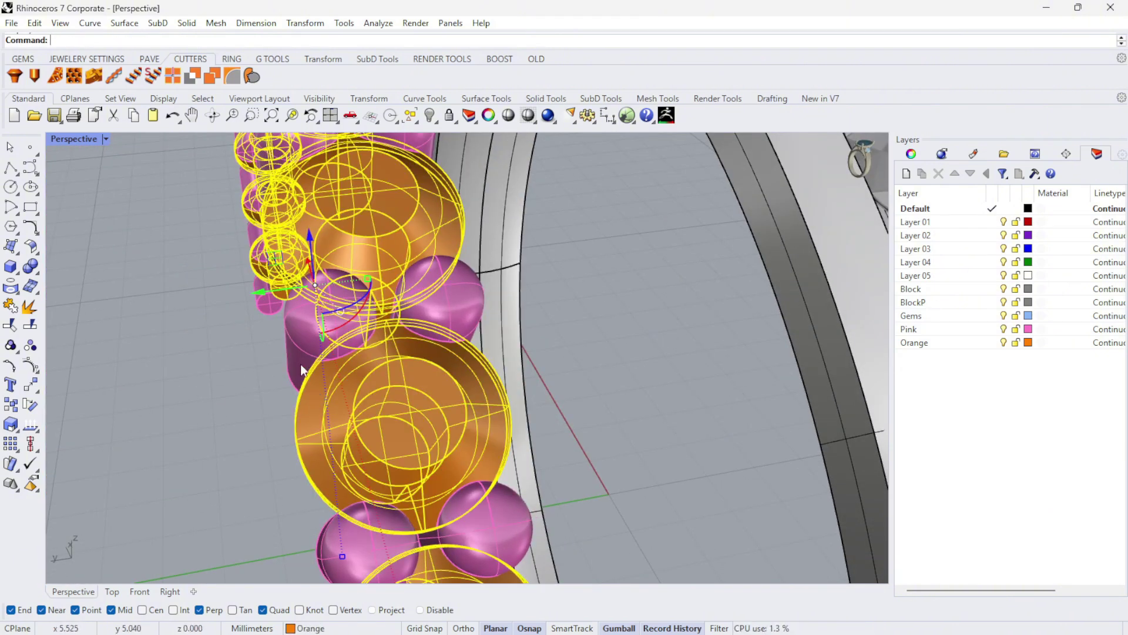
left_click_drag(259, 288, 428, 261)
left_click(144, 319)
mouse_move(143, 319)
right_mouse_down()
mouse_move(146, 265)
mouse_move(151, 398)
mouse_move(132, 322)
right_mouse_up()
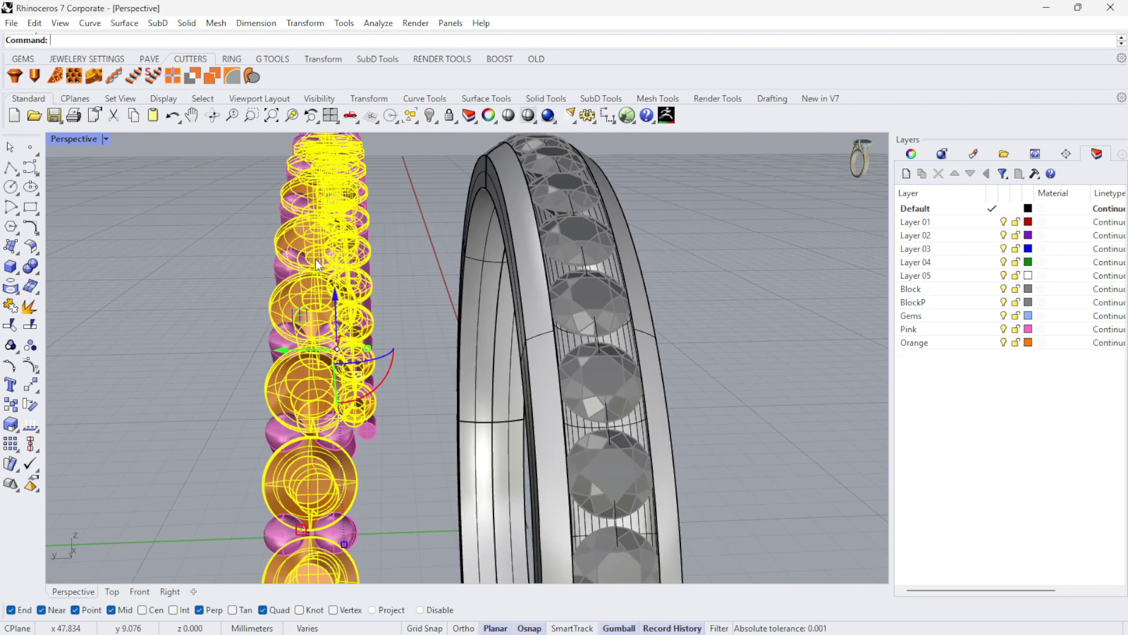
- Move the gem cutters -5 mm along the Y axis into the ring's channel, and deselect them
scroll(316, 265, "down", 4)
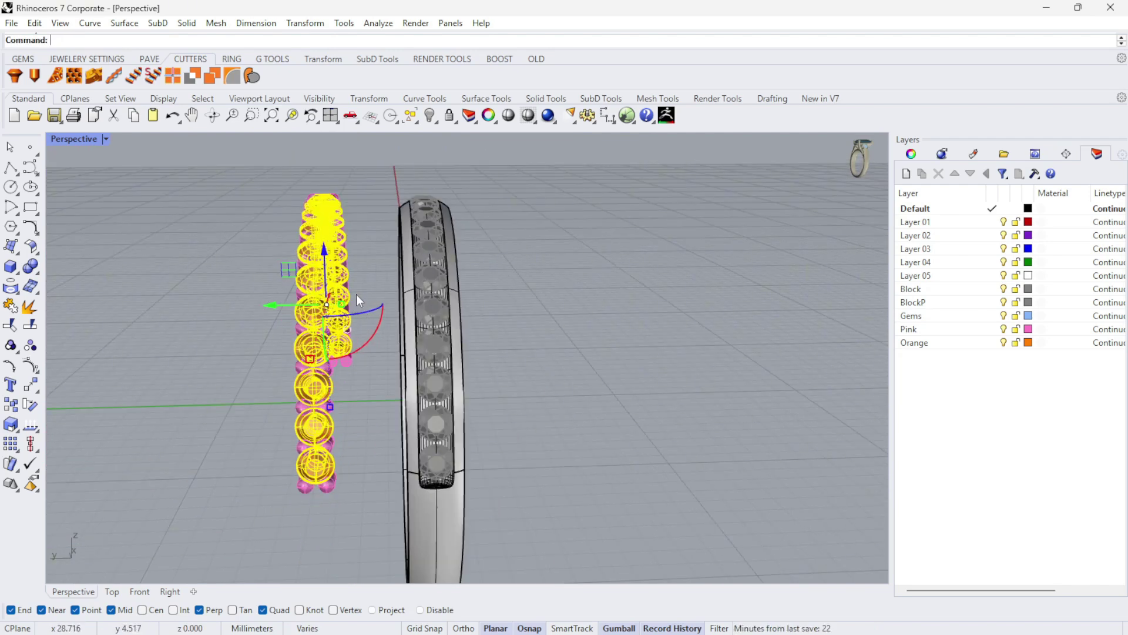
left_click(265, 303)
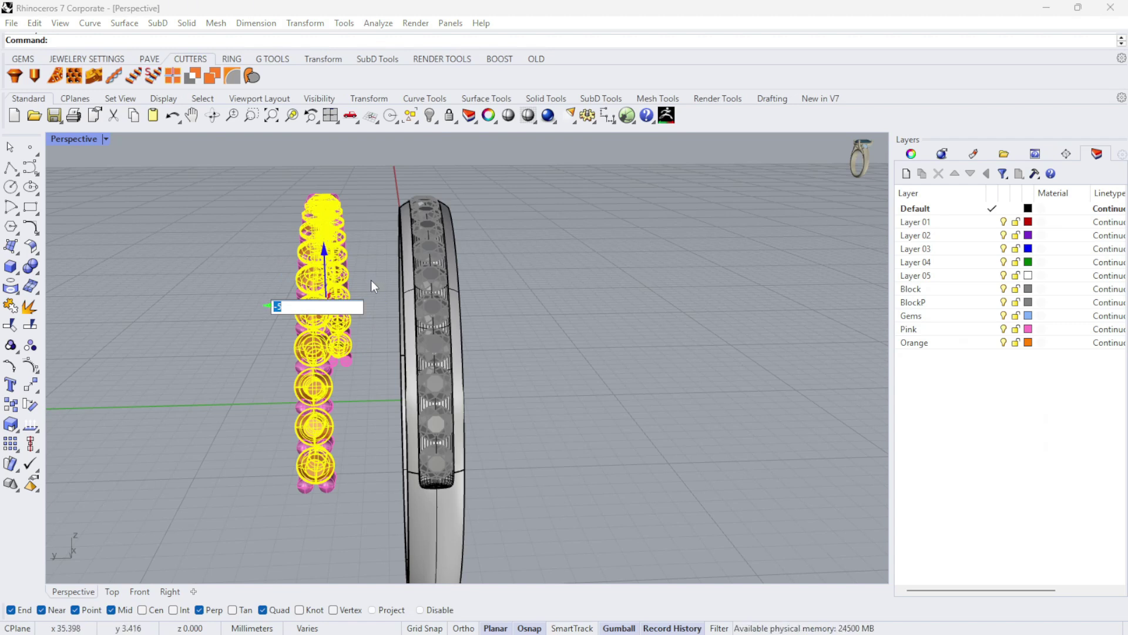
key("Return")
left_click(644, 343)
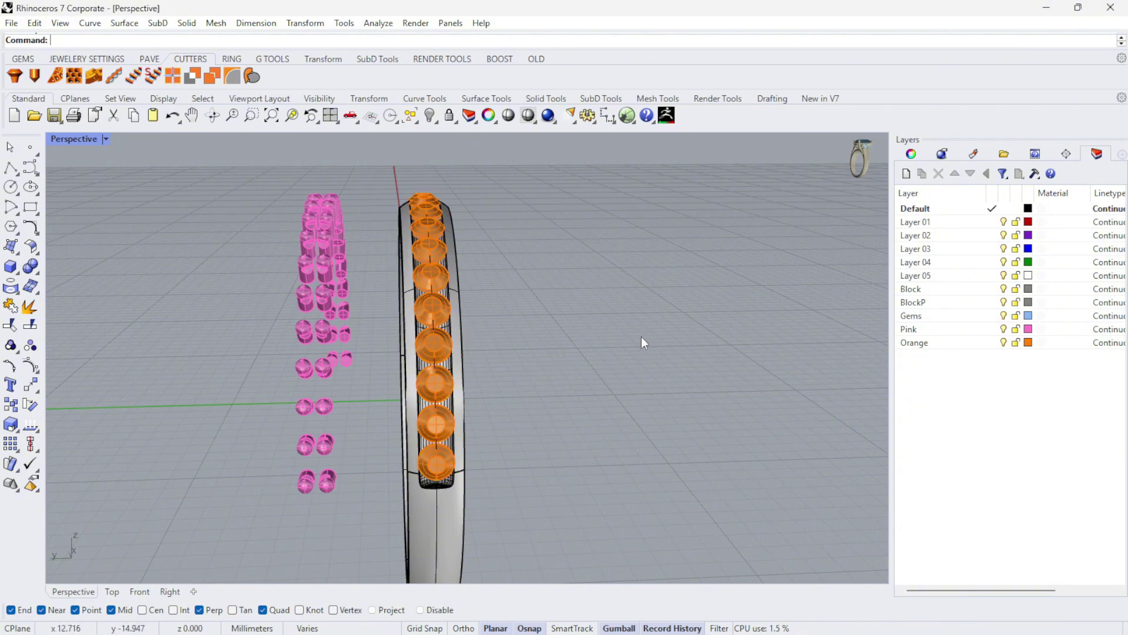
- Subtract the orange gem cutters from the ring band with Boolean Difference, setting DeleteInput to Yes to remove the cutters
right_click_drag(643, 343, 520, 258)
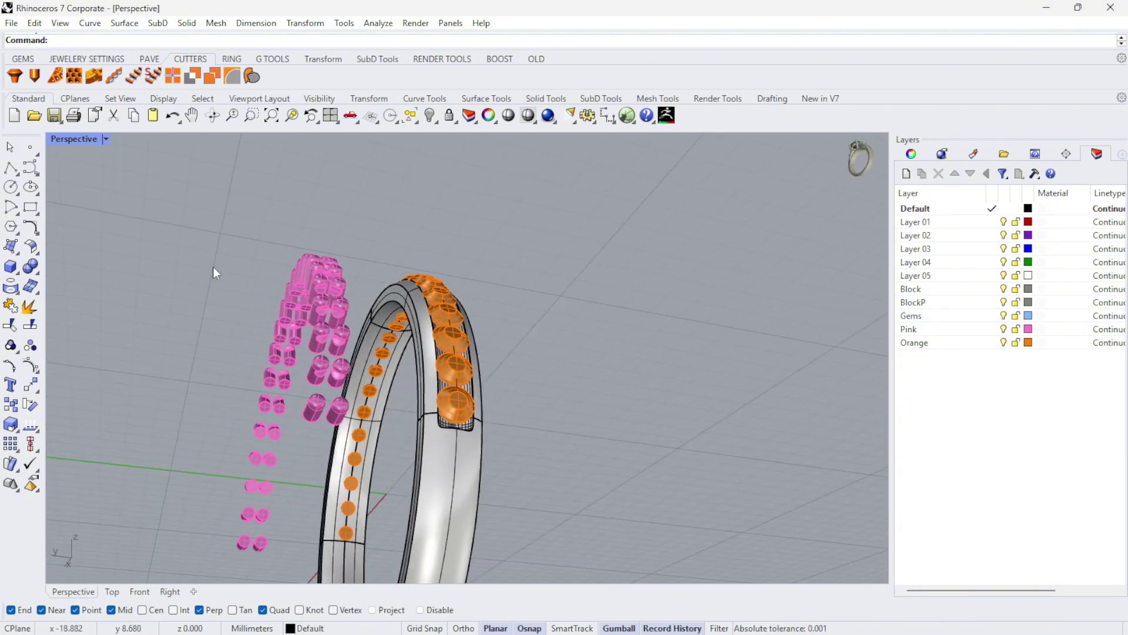
left_click(30, 266)
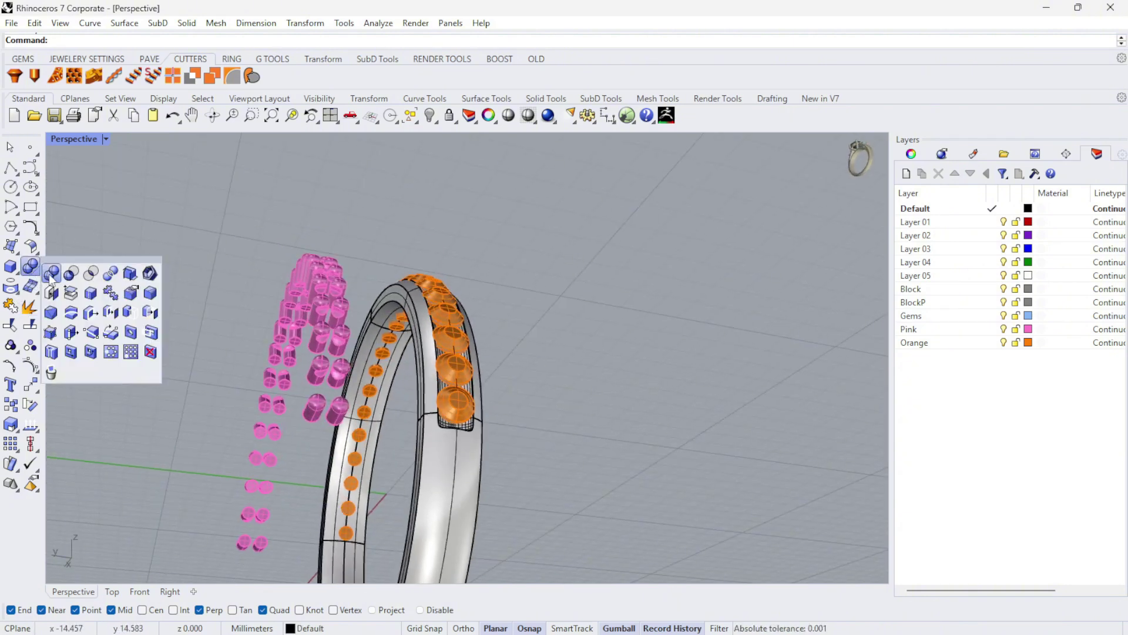
left_click(52, 274)
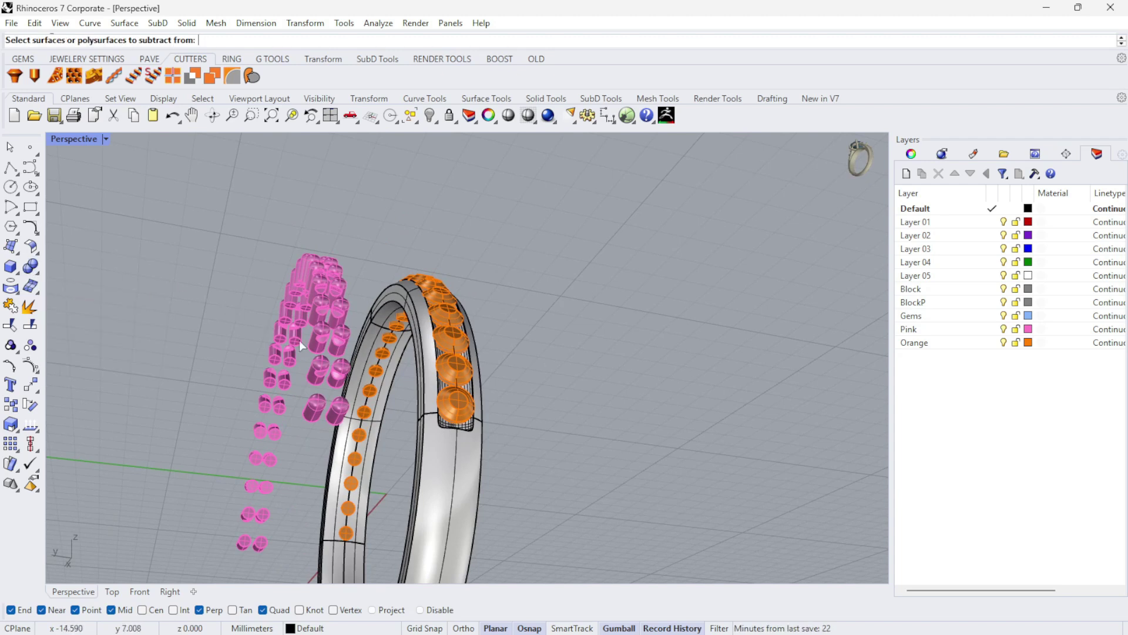
left_click(445, 456)
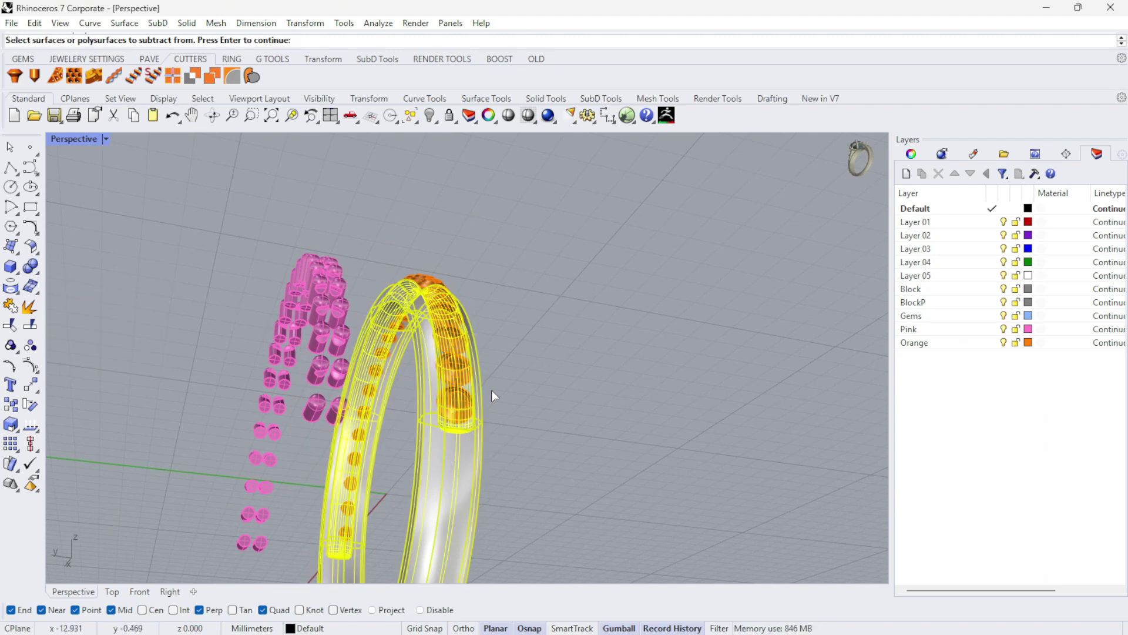
key("Return")
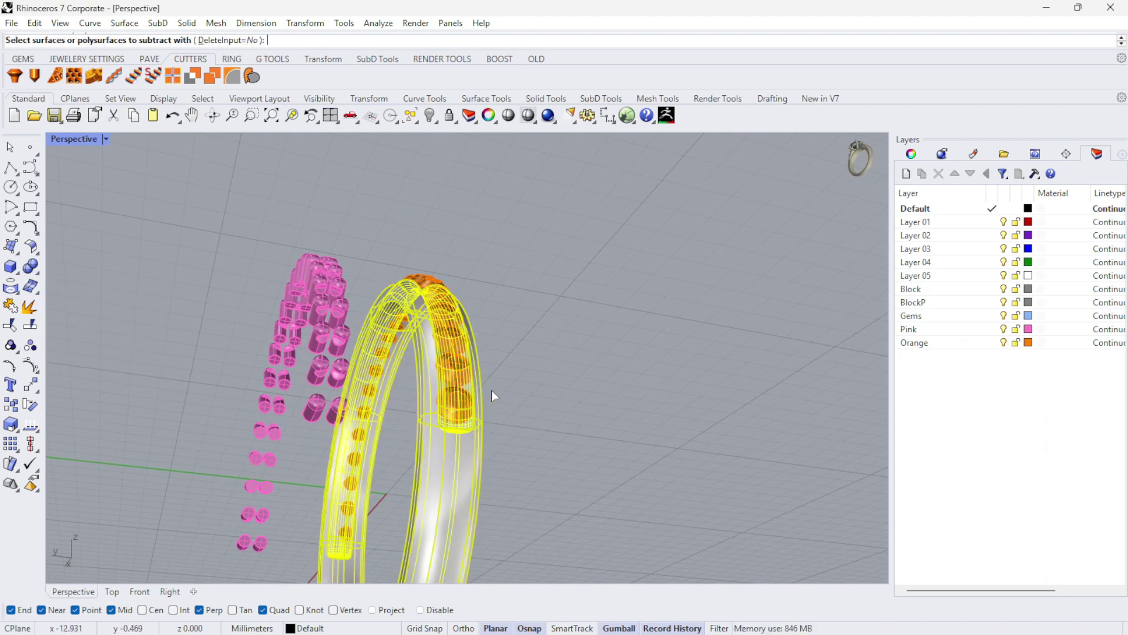
left_click(228, 40)
scroll(356, 191, "up", 5)
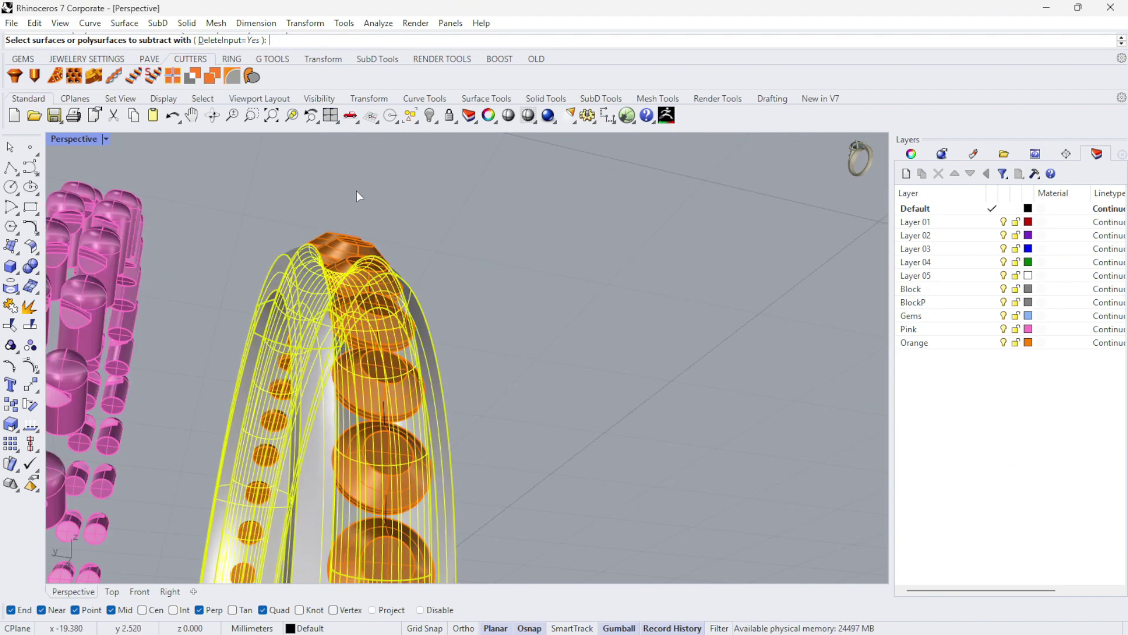
left_click(298, 277)
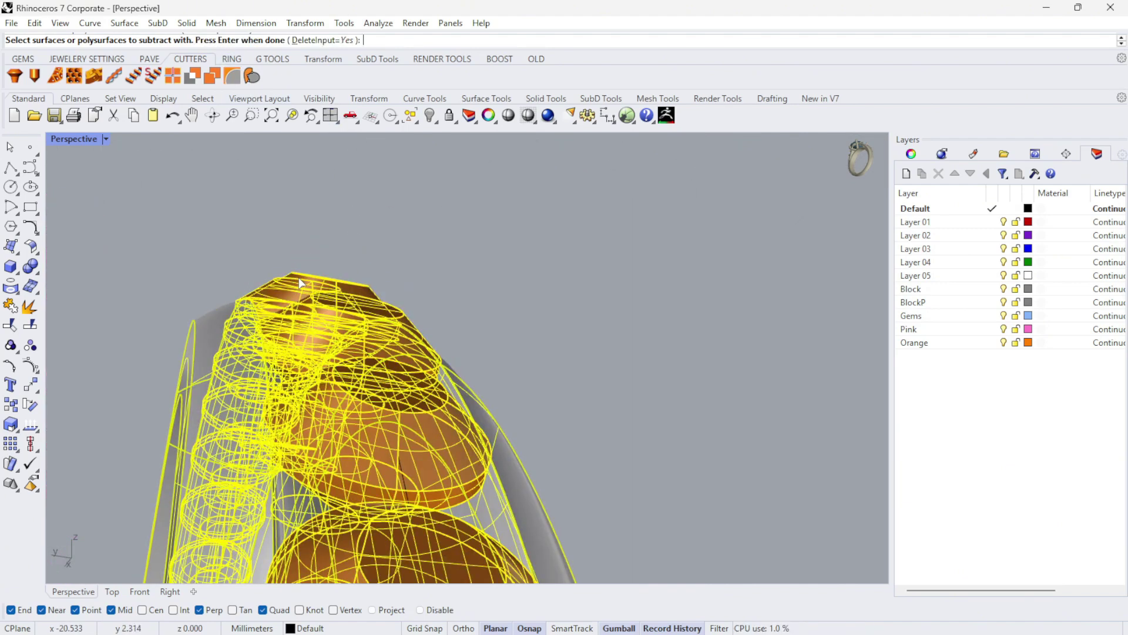
scroll(444, 196, "down", 2)
scroll(443, 198, "down", 1)
key("Return")
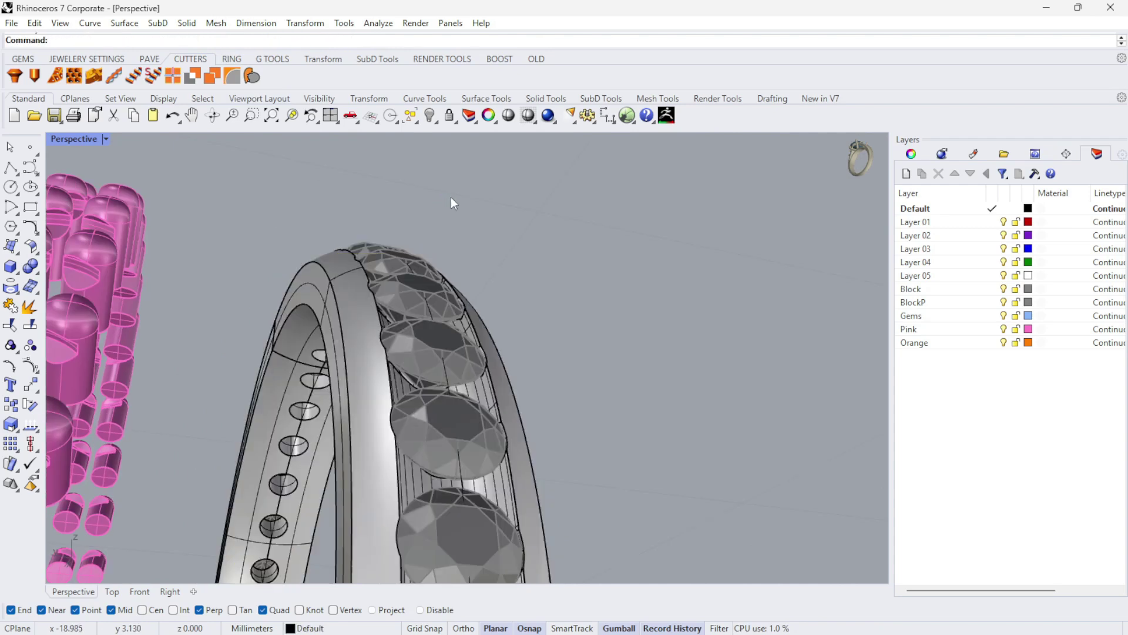
- Move the pink prongs -5 mm along the Y axis back into the ring's channel, deselect them and check their fit around the gems
mouse_move(450, 196)
right_mouse_down()
mouse_move(506, 257)
mouse_move(599, 532)
mouse_move(675, 517)
mouse_move(748, 537)
mouse_move(847, 143)
mouse_move(735, 216)
mouse_move(549, 289)
mouse_move(498, 276)
mouse_move(280, 305)
right_mouse_up()
left_click(282, 306)
left_click(227, 286)
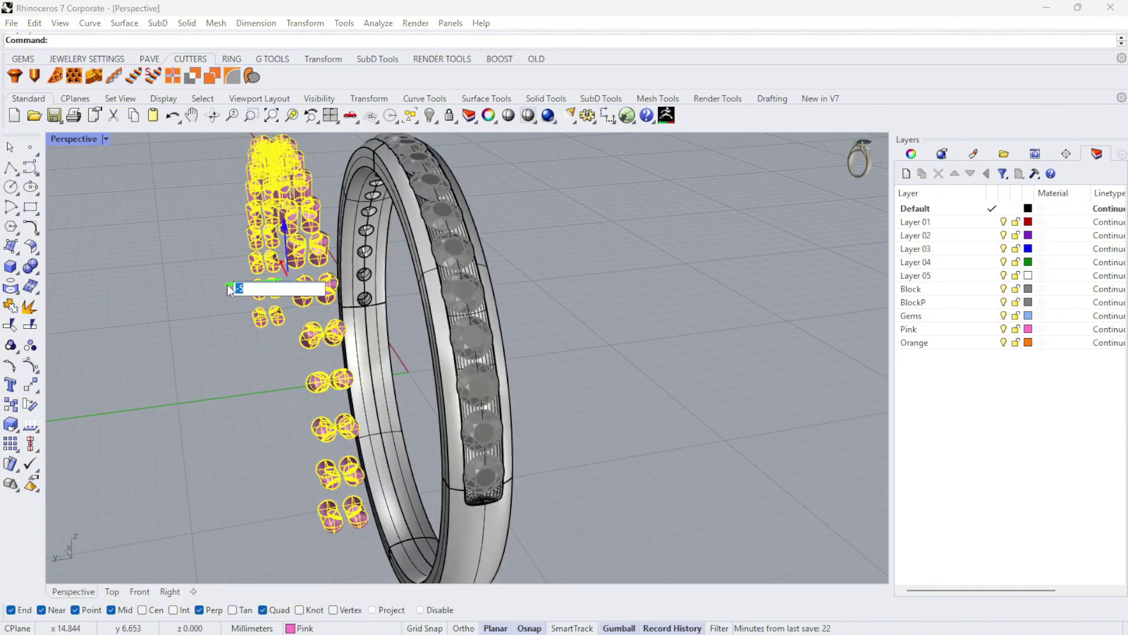
key("Return")
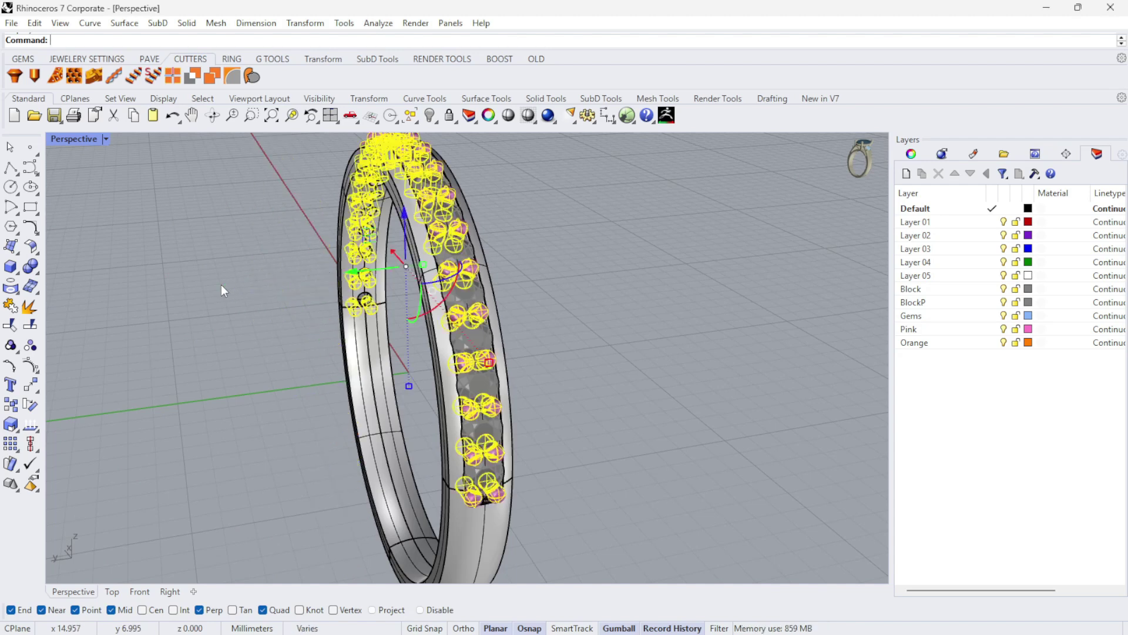
key("Escape")
right_click_drag(587, 326, 503, 361)
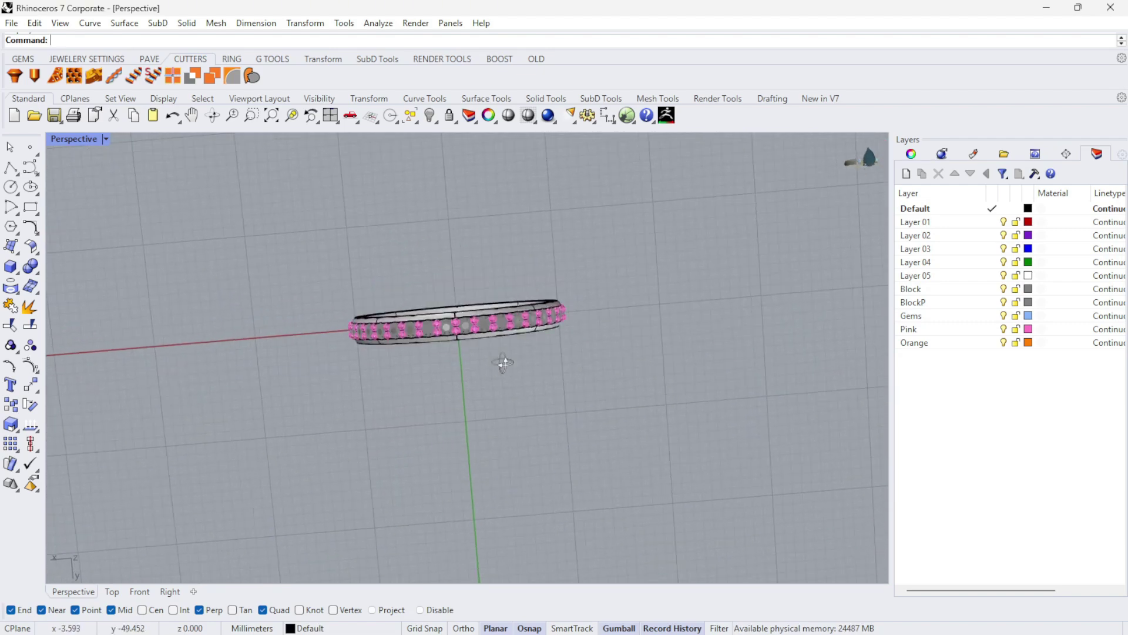
scroll(394, 334, "up", 5)
right_click_drag(395, 333, 597, 365)
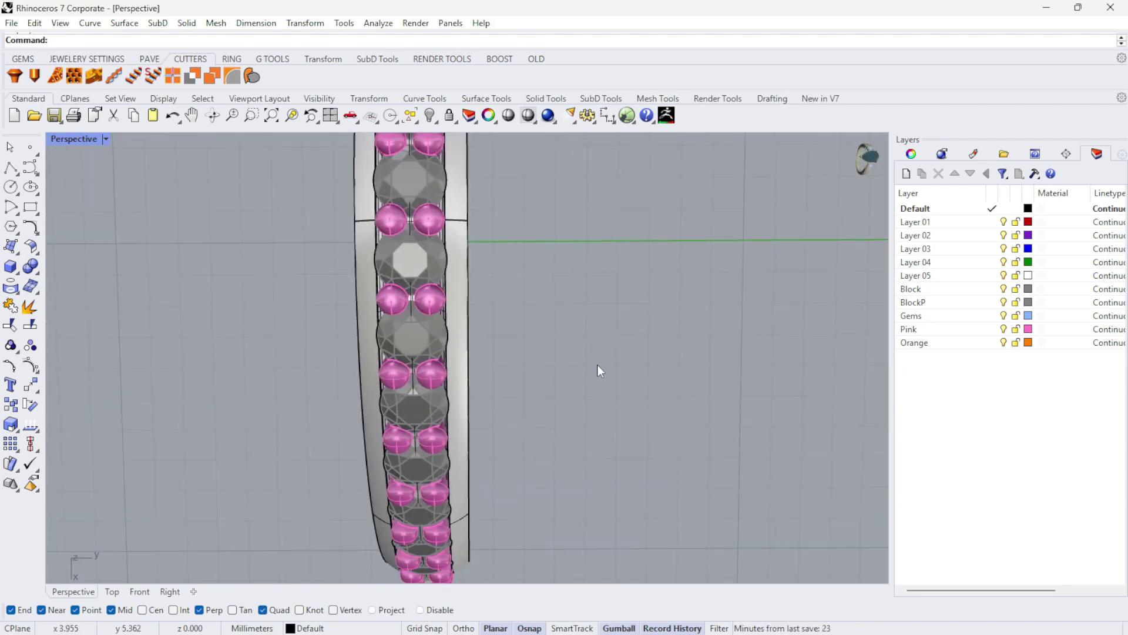